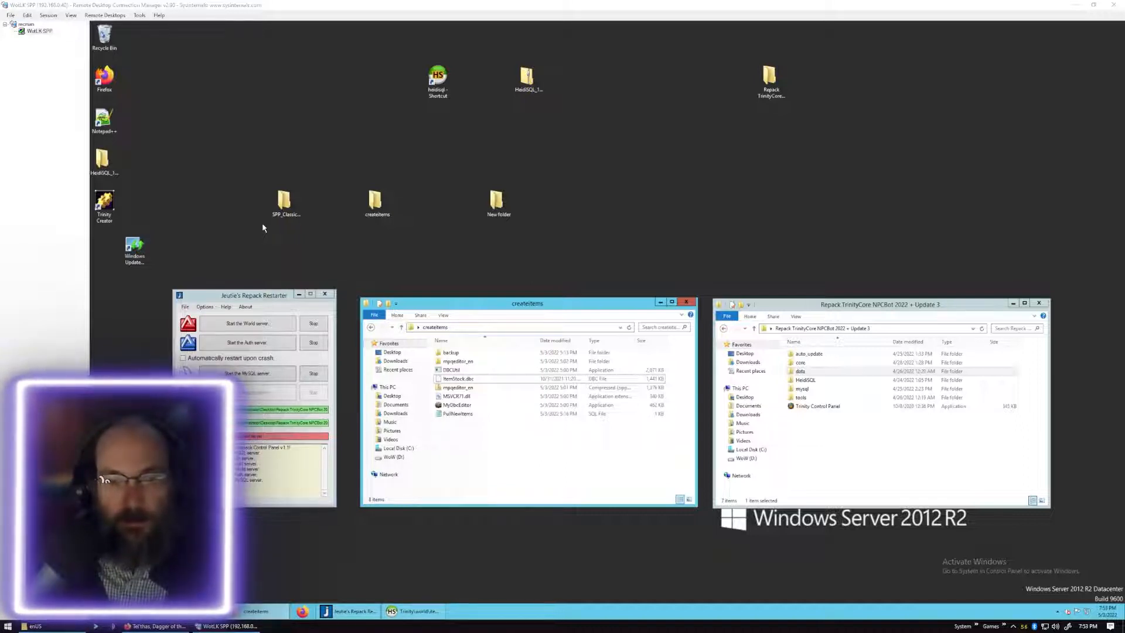
Open ItemStock.dbc from the createitems folder in MyDbcEditor, look over its item table, and close the editor.
double_click(449, 408)
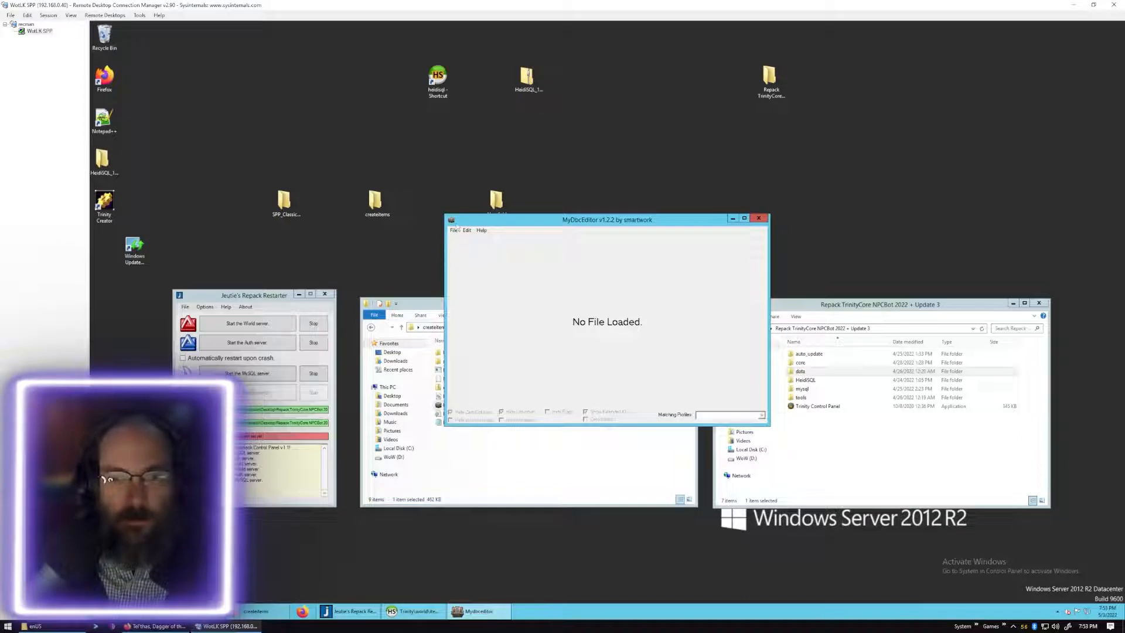
left_click(454, 231)
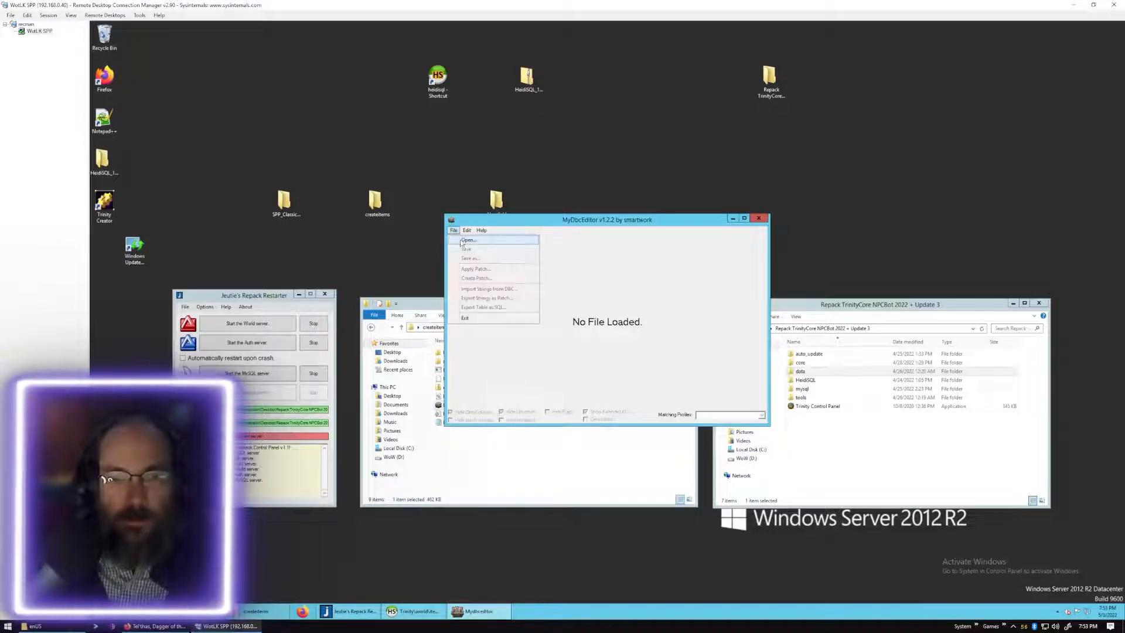
left_click(462, 240)
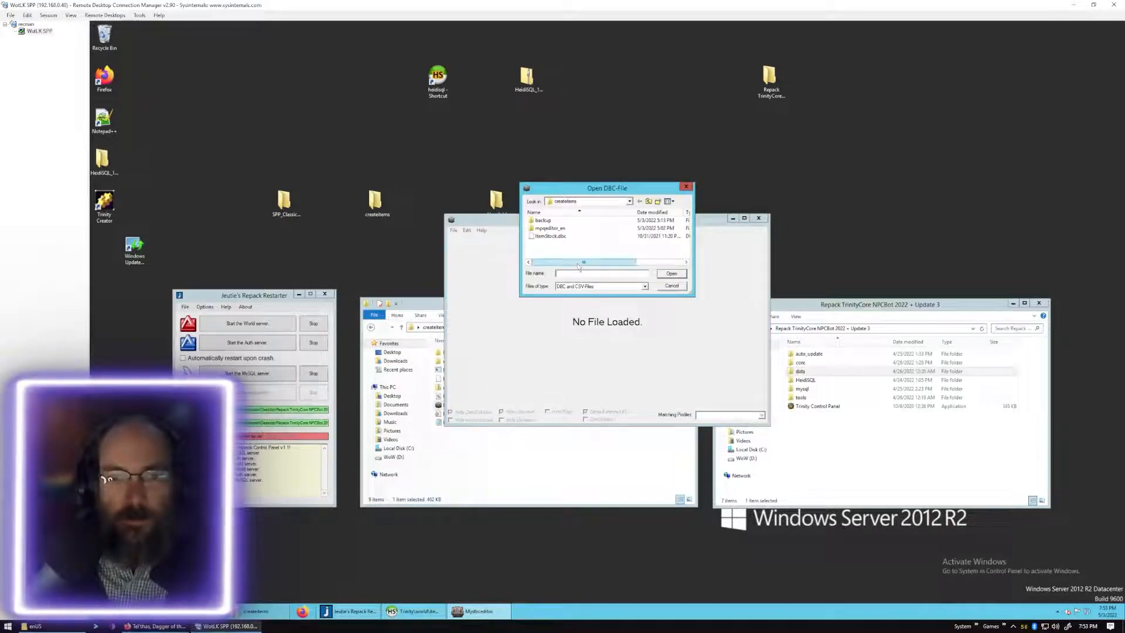
double_click(550, 236)
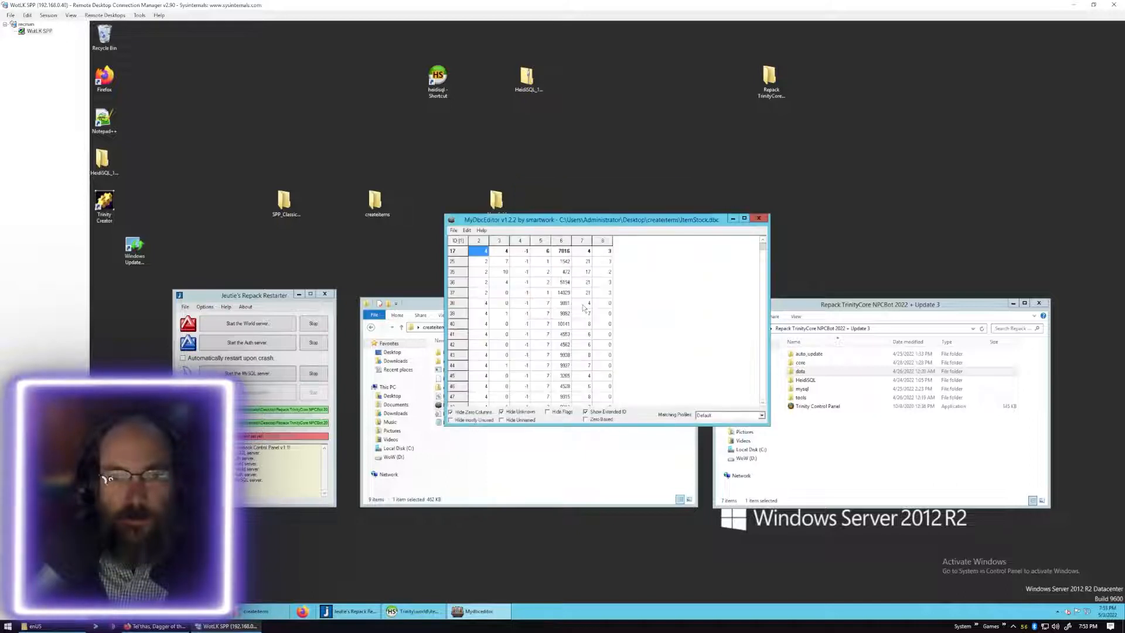
left_click(759, 219)
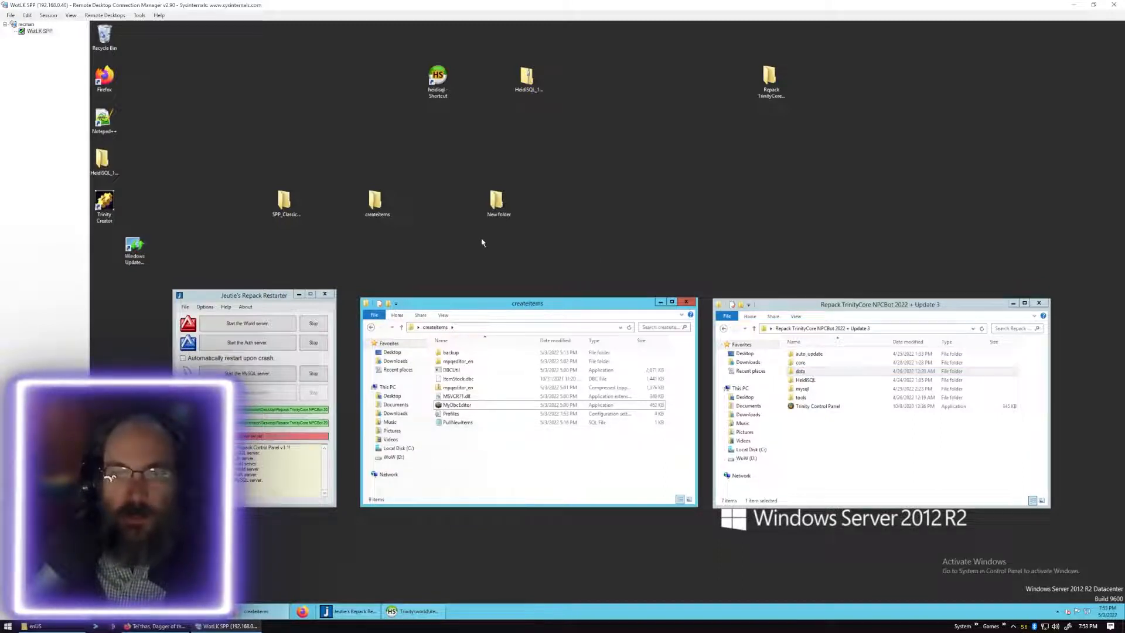
Browse to the repack's data\dbc folder and locate the Item.dbc file.
double_click(806, 373)
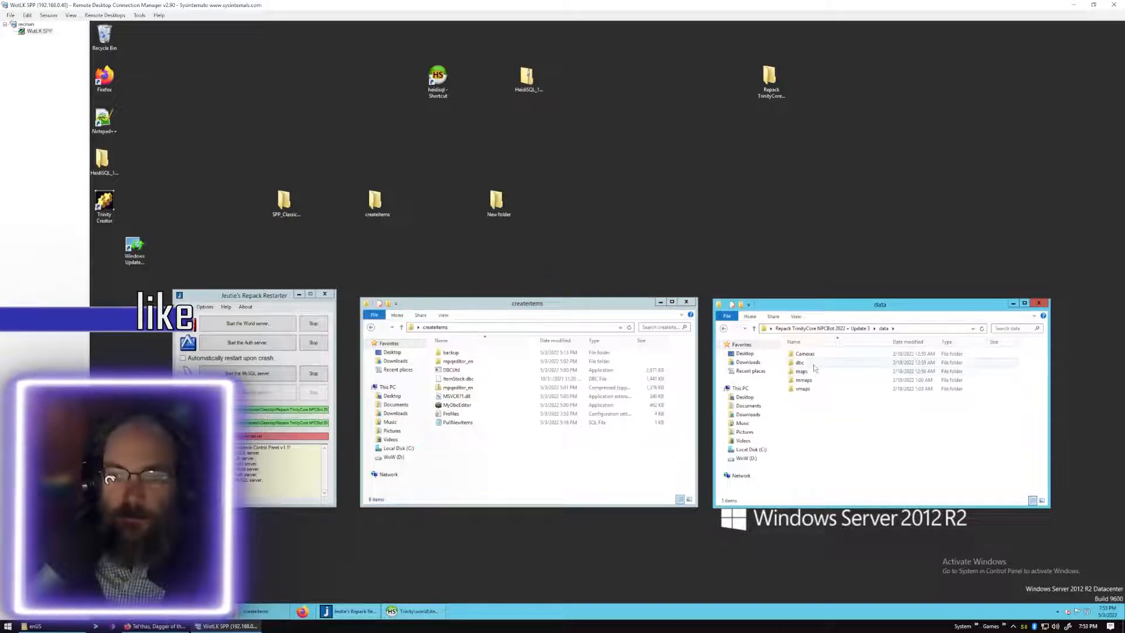
double_click(813, 364)
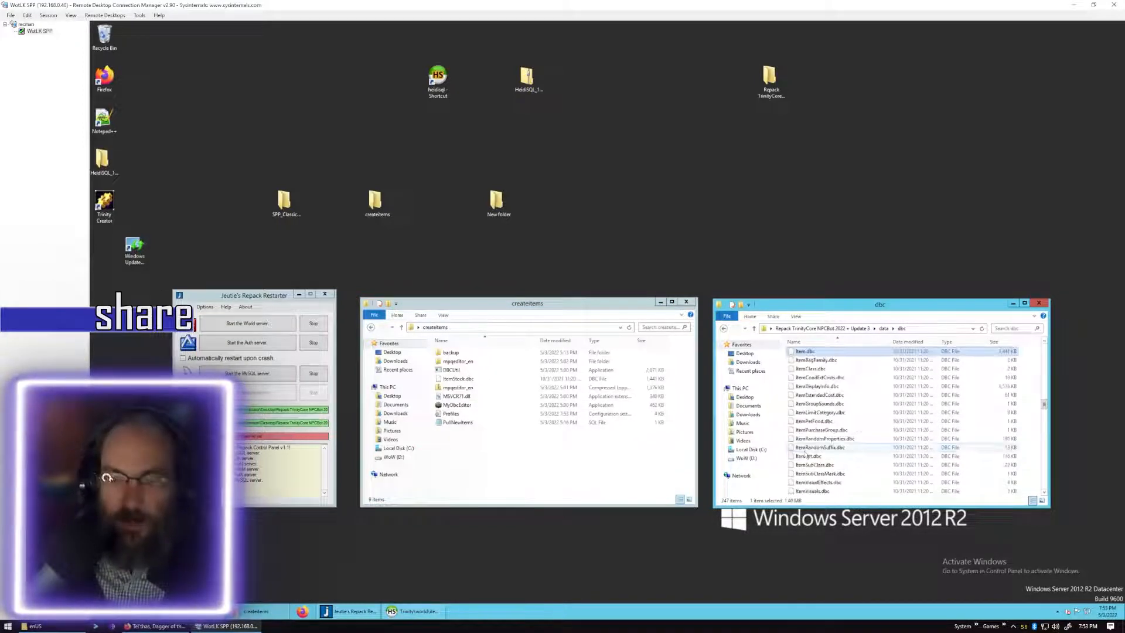
right_click(807, 355)
left_click(826, 429)
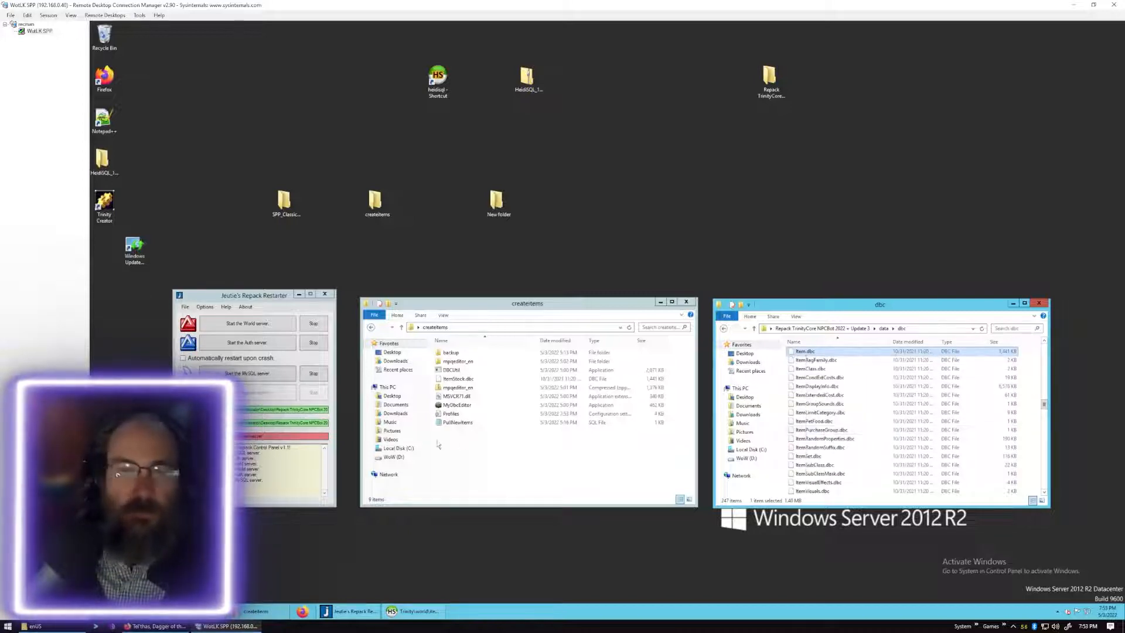
Check the createitems backup folder for the Item.dbc copy, return to createitems, and locate ItemStock.dbc.
double_click(449, 352)
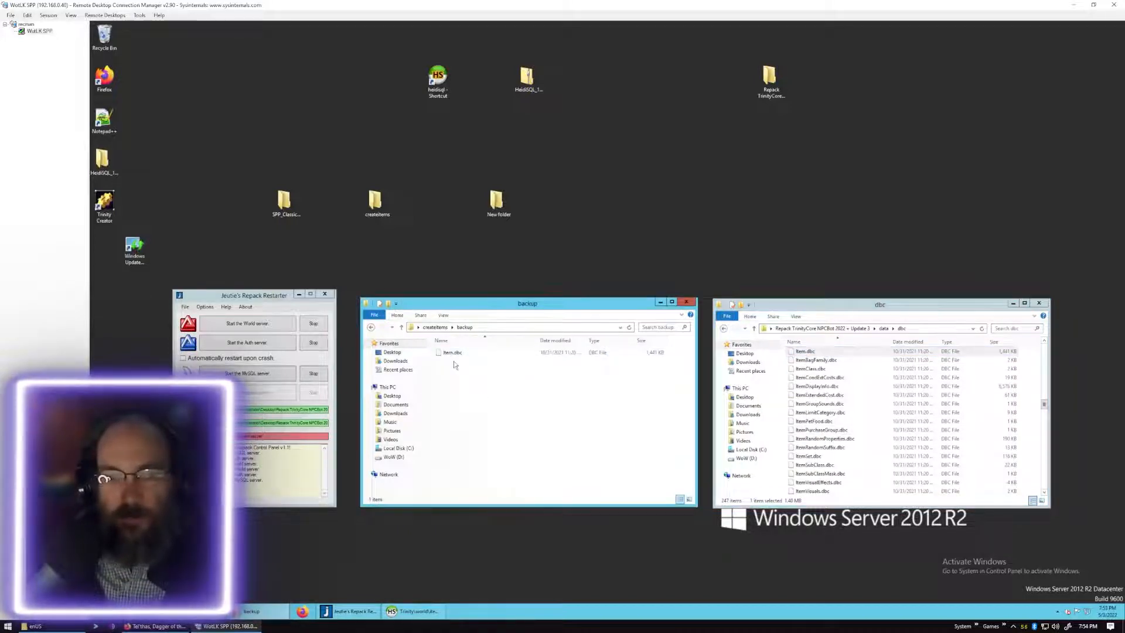
left_click(436, 328)
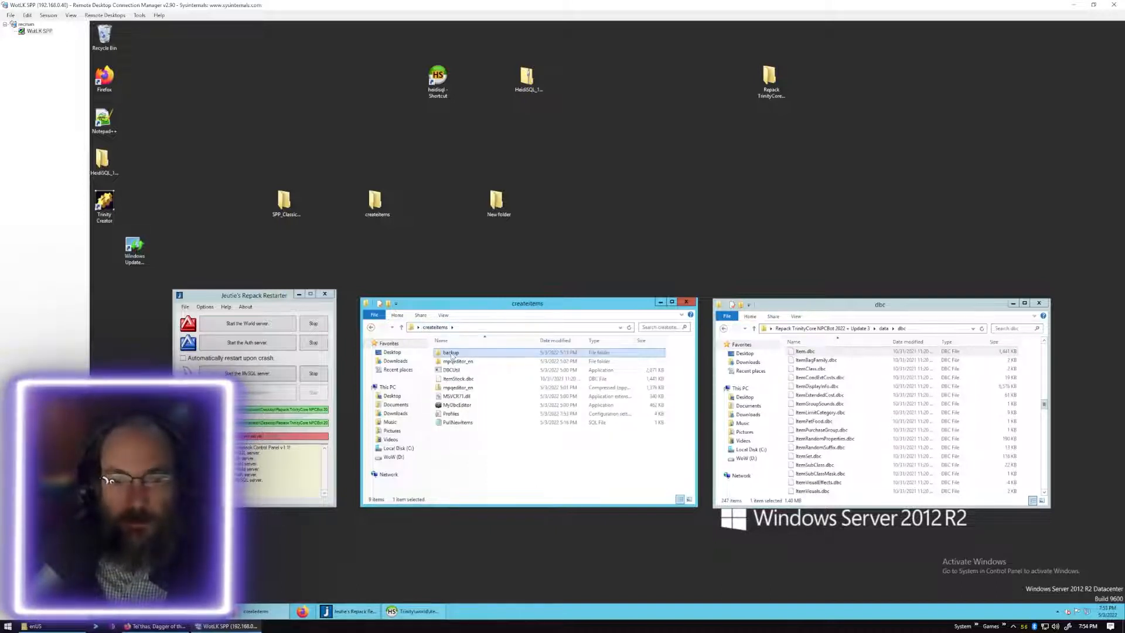
left_click(485, 454)
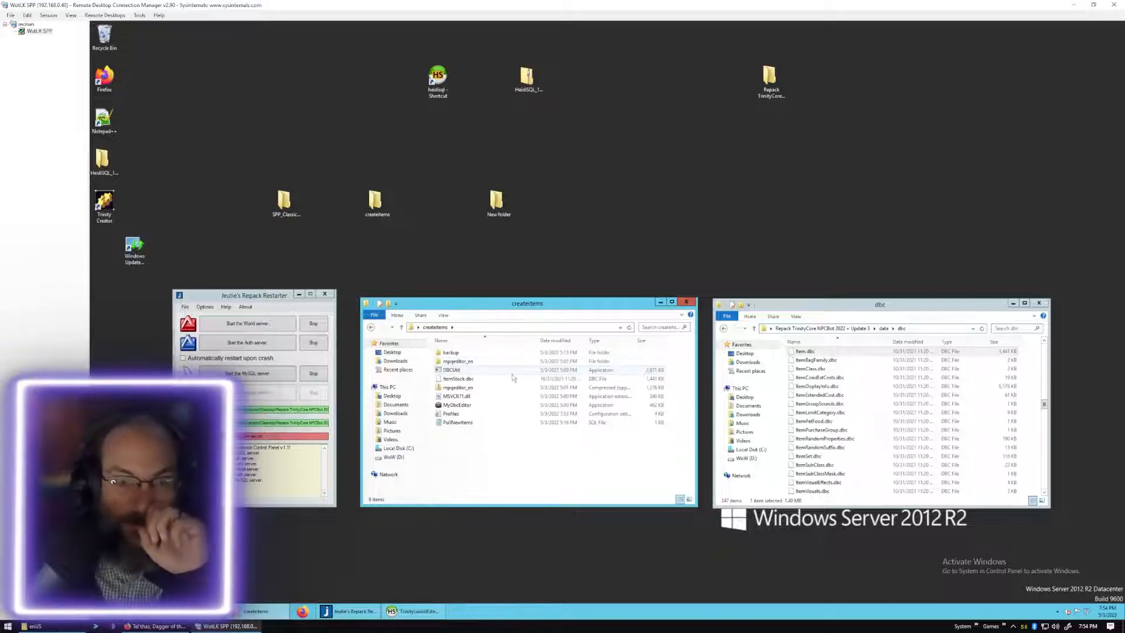
left_click(479, 381)
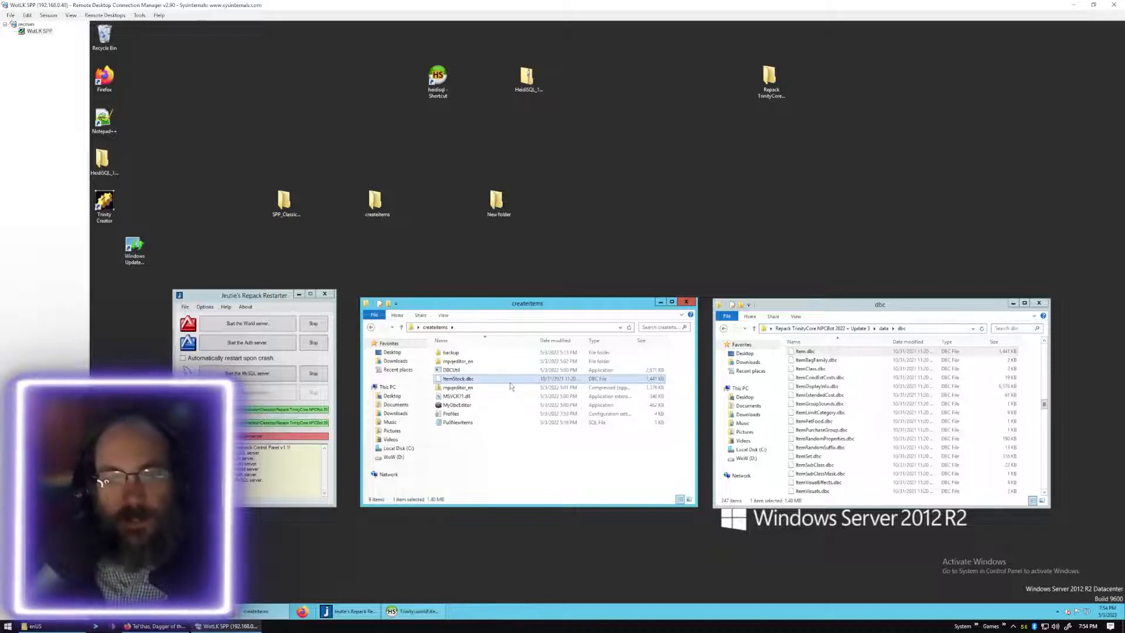
left_click(491, 455)
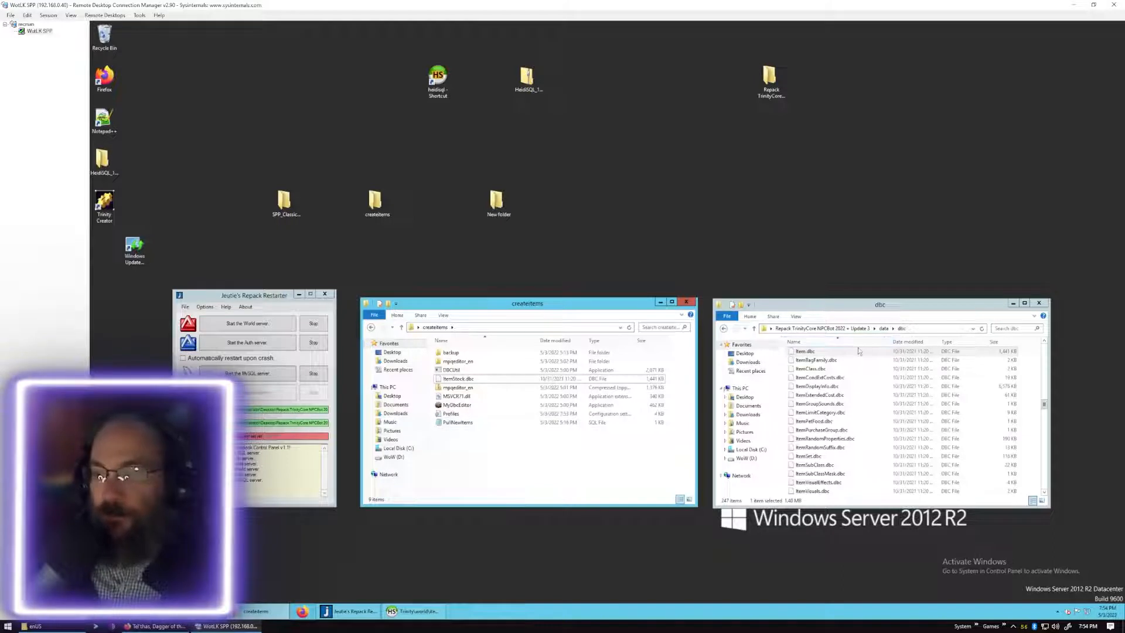
Return to the repack's root folder, enter the core folder, and open the authserver configuration file in Notepad++.
left_click(883, 328)
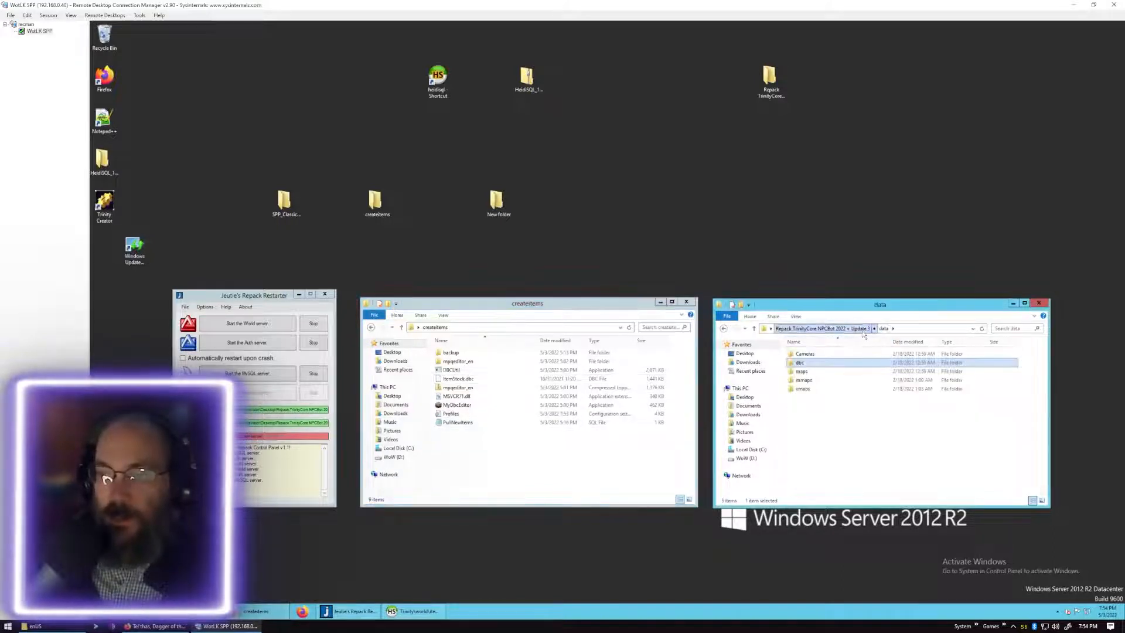
left_click(863, 329)
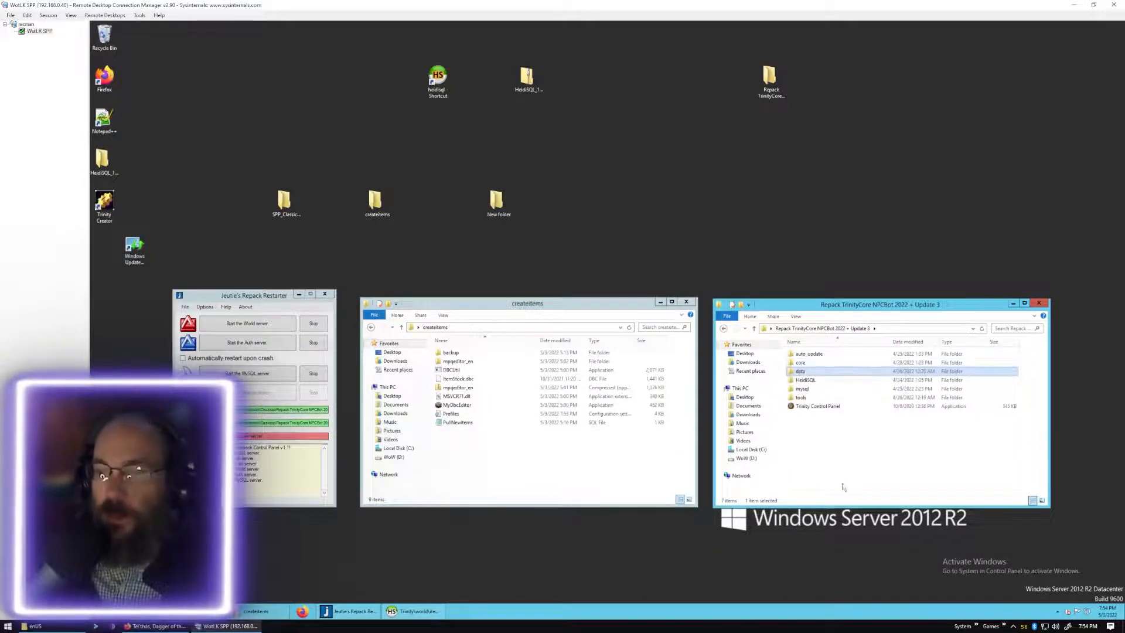
left_click(825, 364)
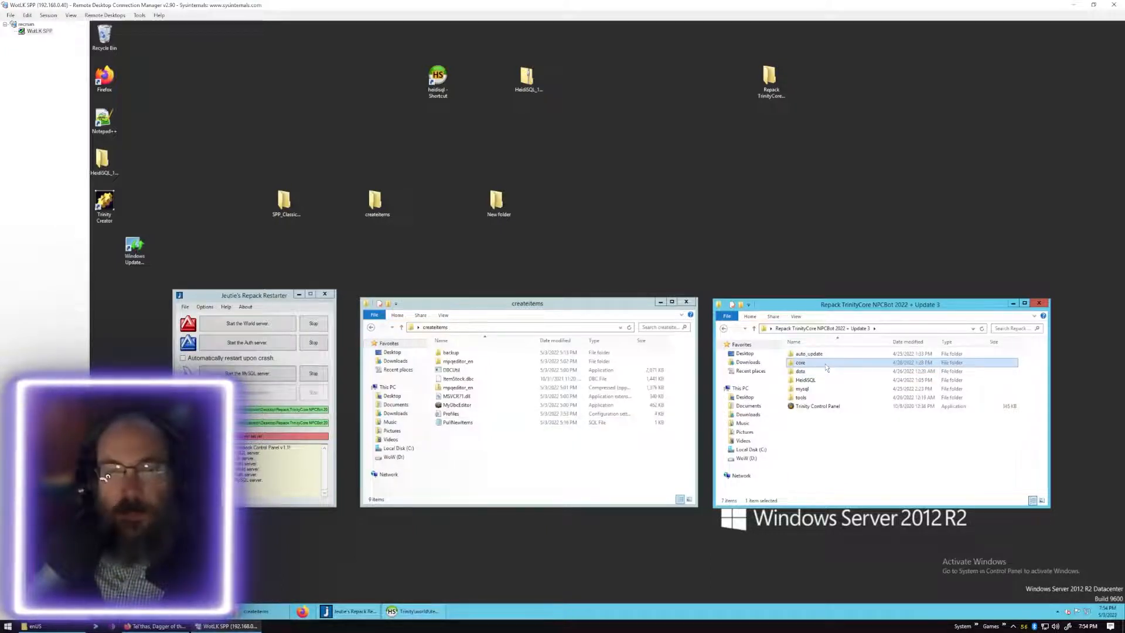
double_click(825, 364)
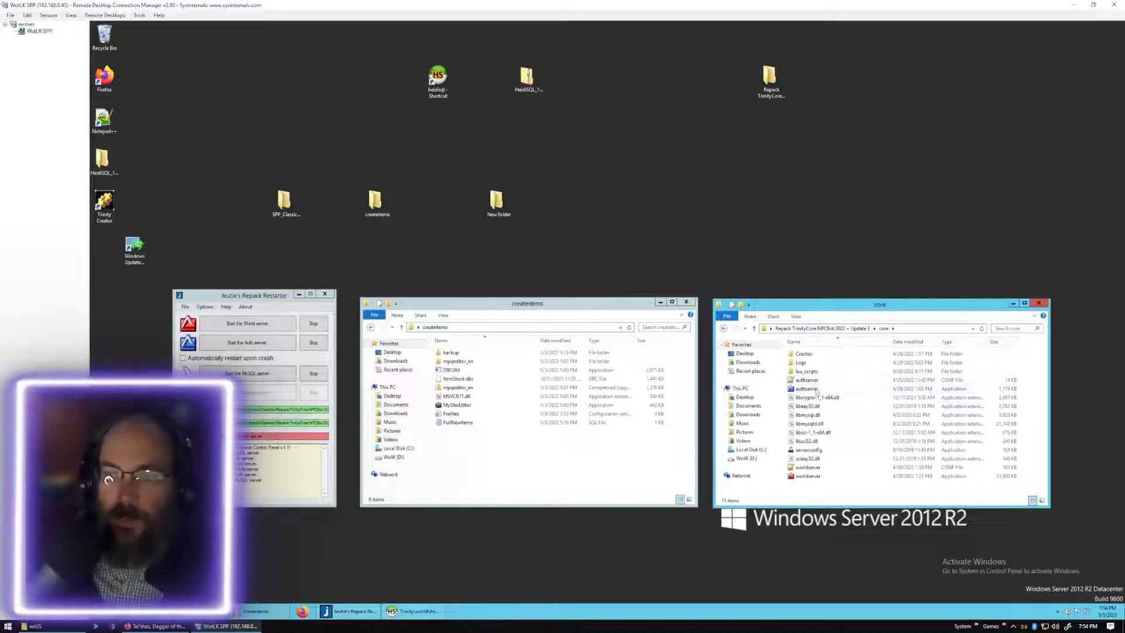
double_click(812, 380)
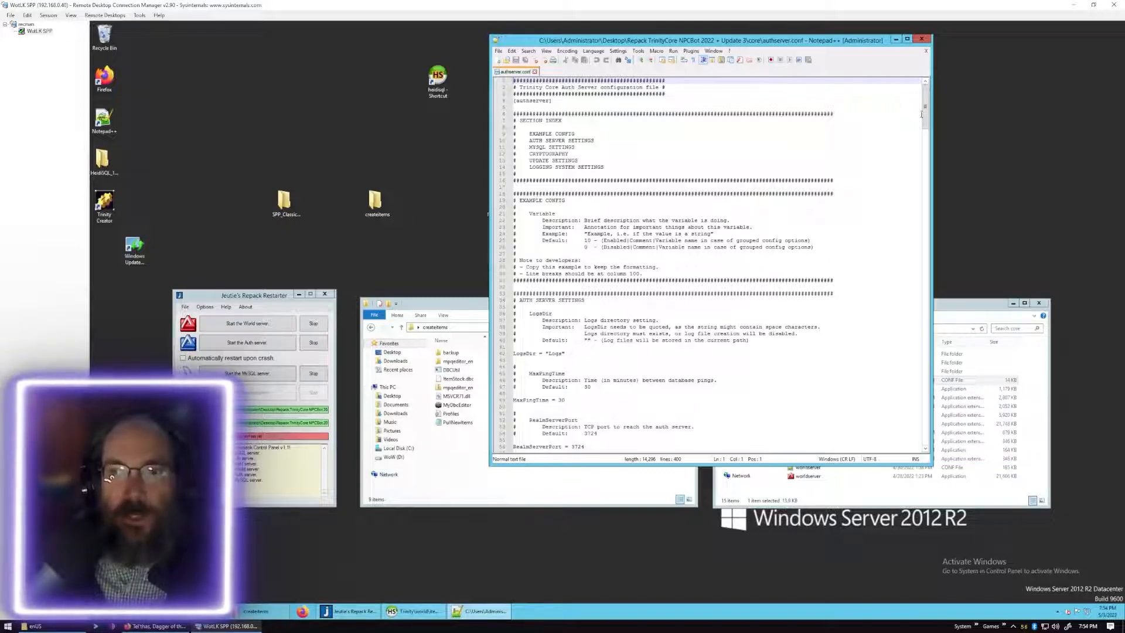
Find the MYSQL SETTINGS section of authserver.conf and examine the host, port, username and password fields in the LoginDatabaseInfo line.
left_click_drag(528, 147, 585, 148)
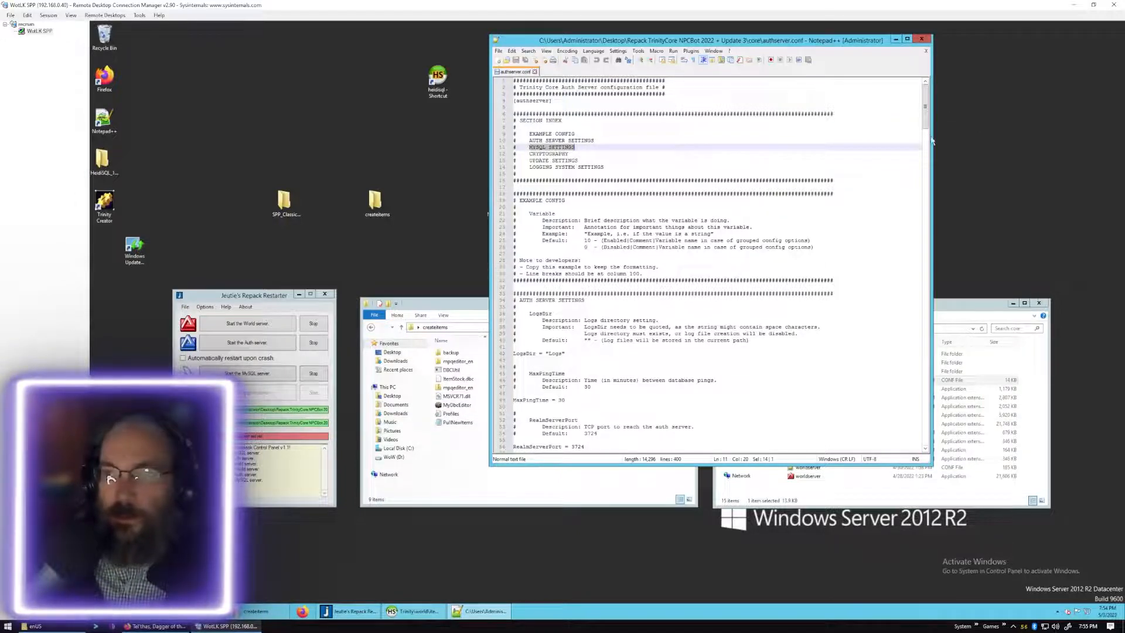
left_click_drag(928, 133, 944, 288)
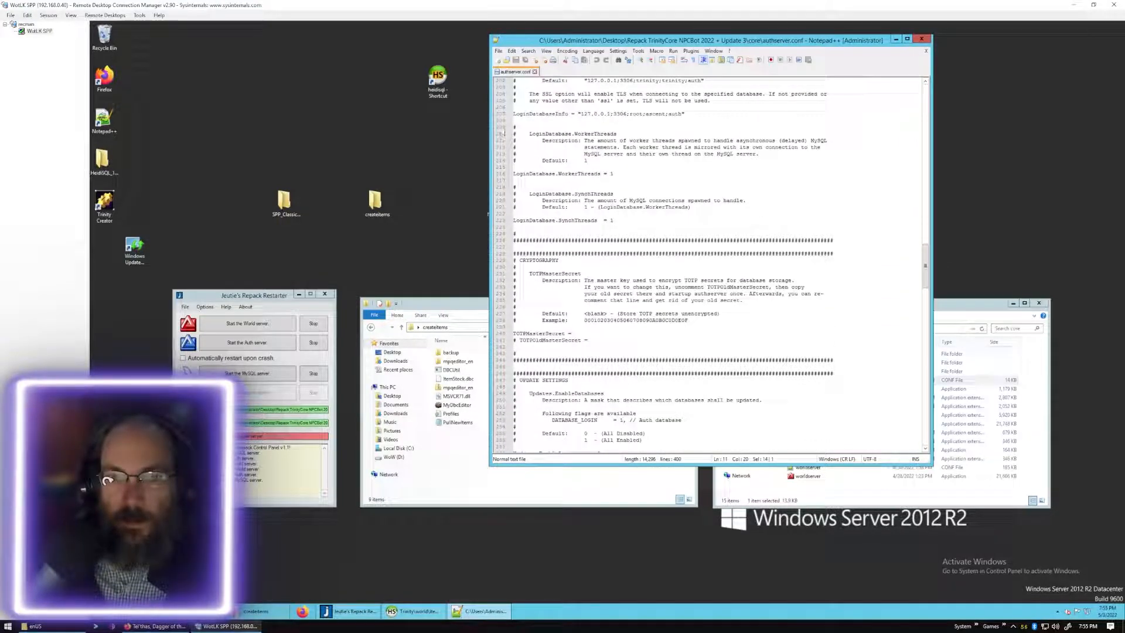
scroll(503, 132, "up", 3)
scroll(504, 133, "up", 3)
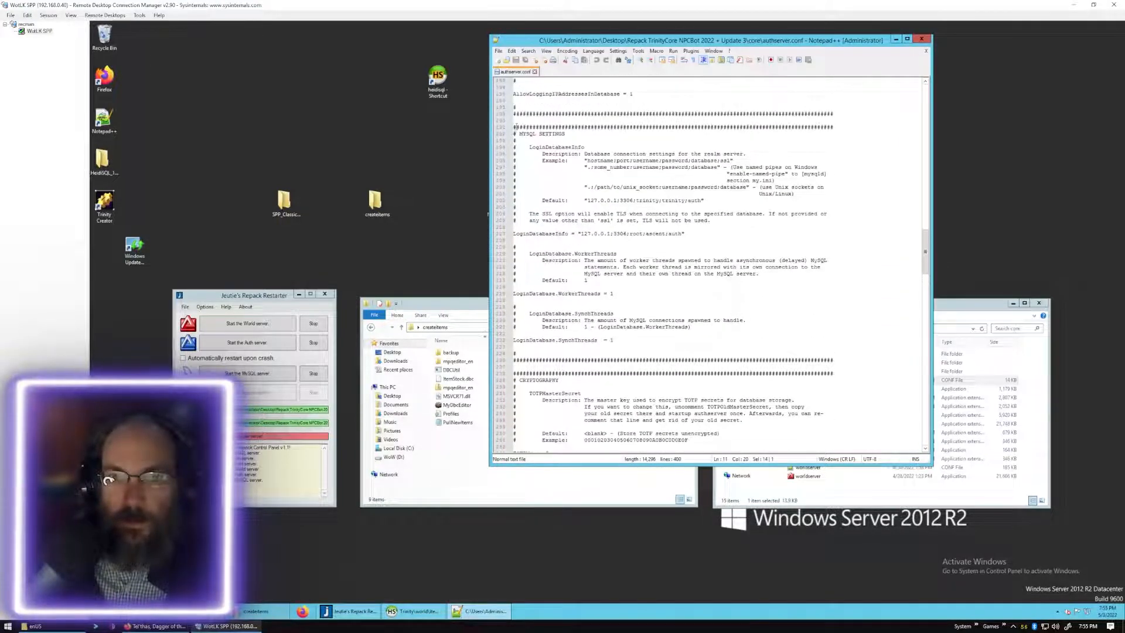
left_click(509, 127)
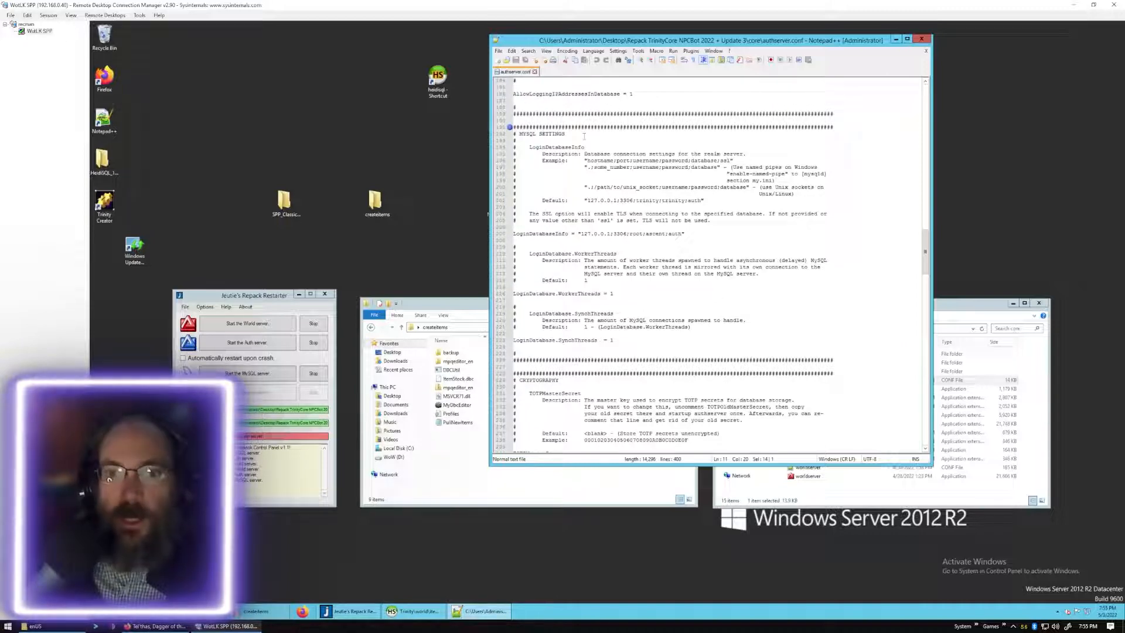
left_click(571, 134)
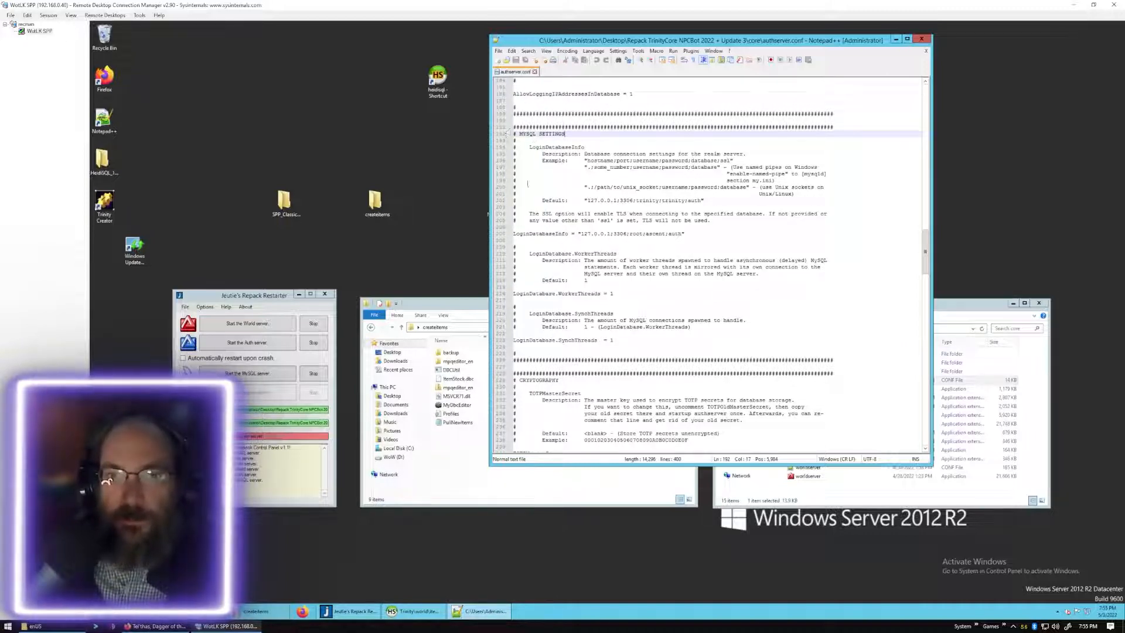
double_click(525, 234)
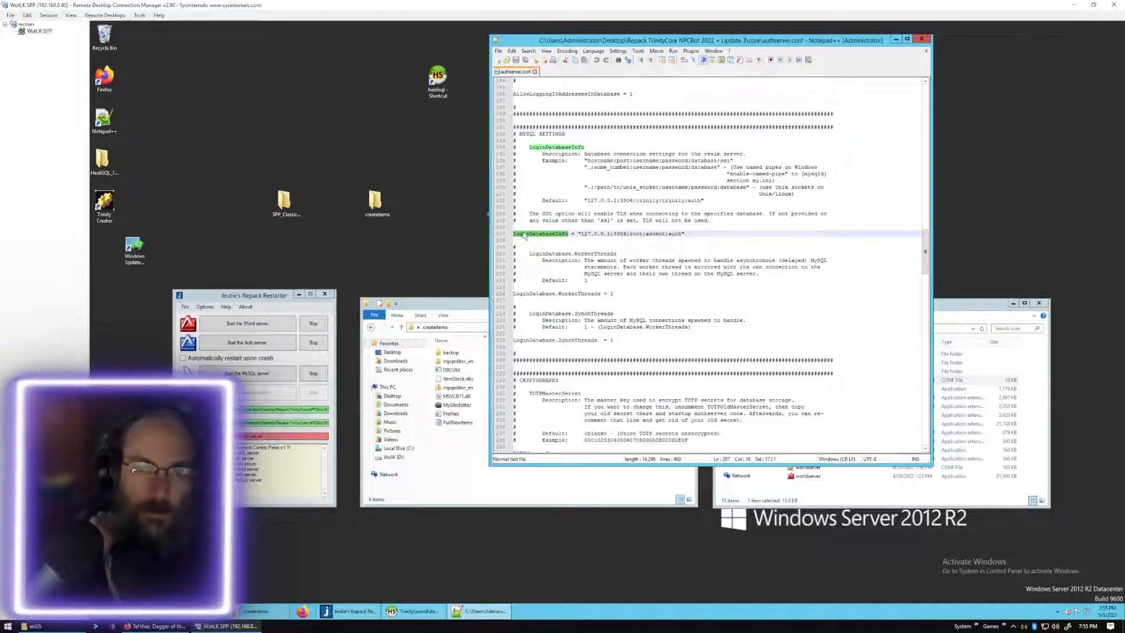
left_click(620, 233)
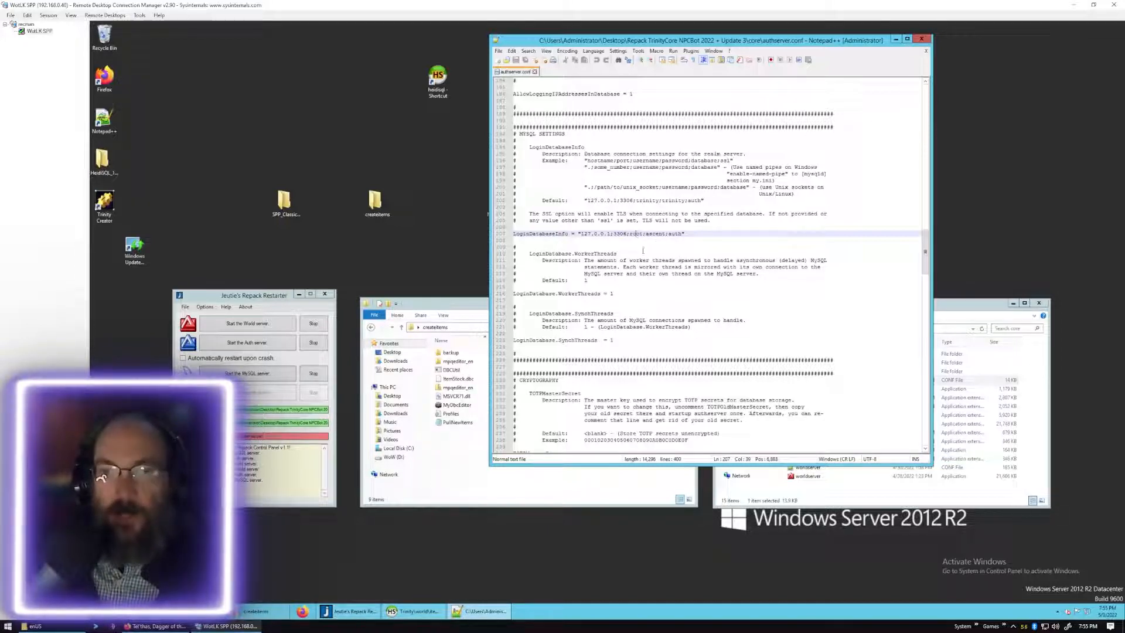
key("Up")
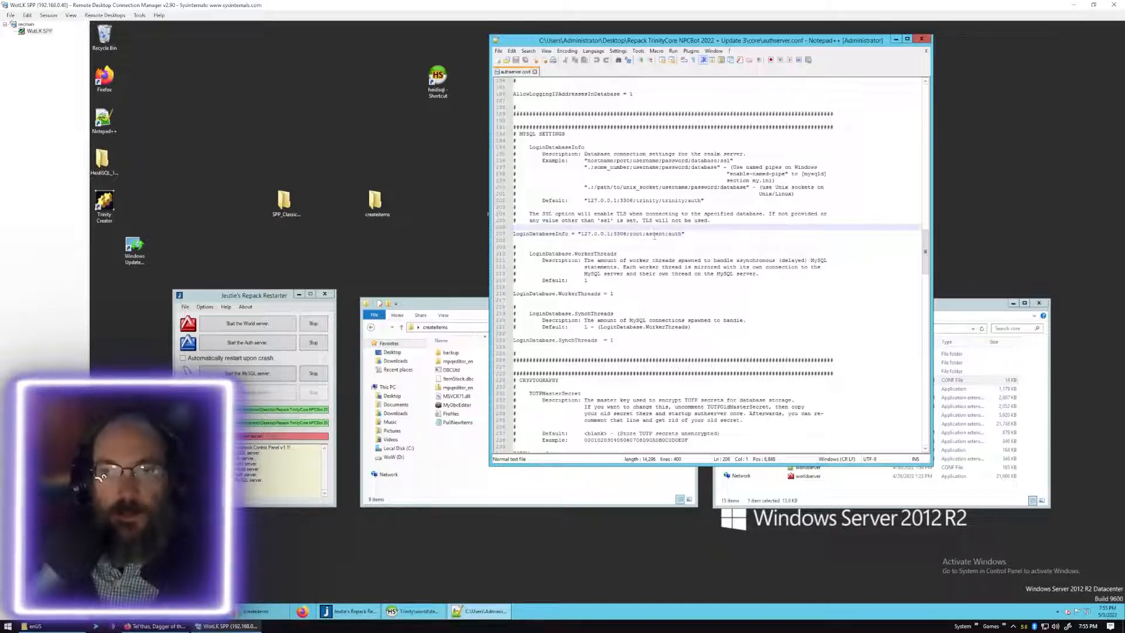
left_click(652, 235)
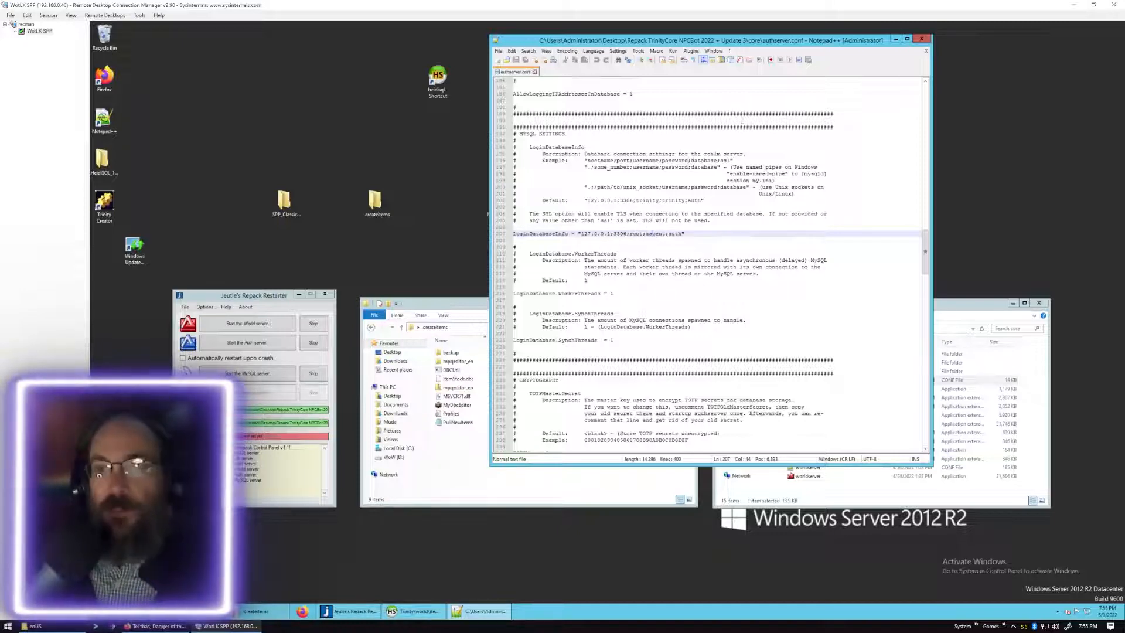
Move the authserver.conf window aside and launch Trinity Creator, placing its window next to the configuration file.
left_click_drag(606, 41, 801, 56)
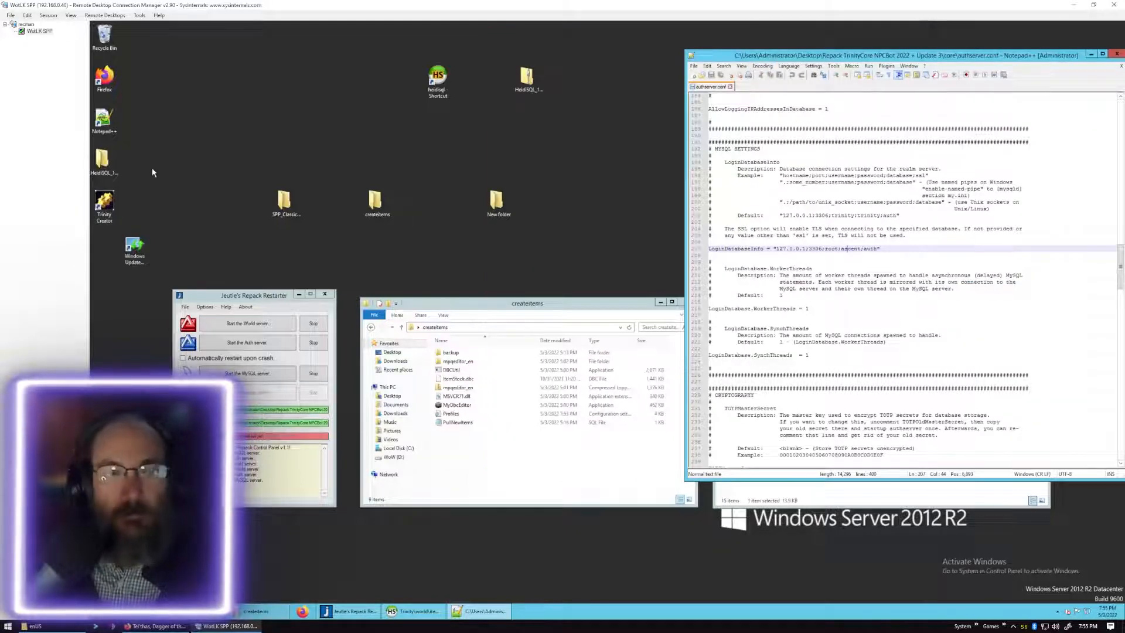
left_click(105, 203)
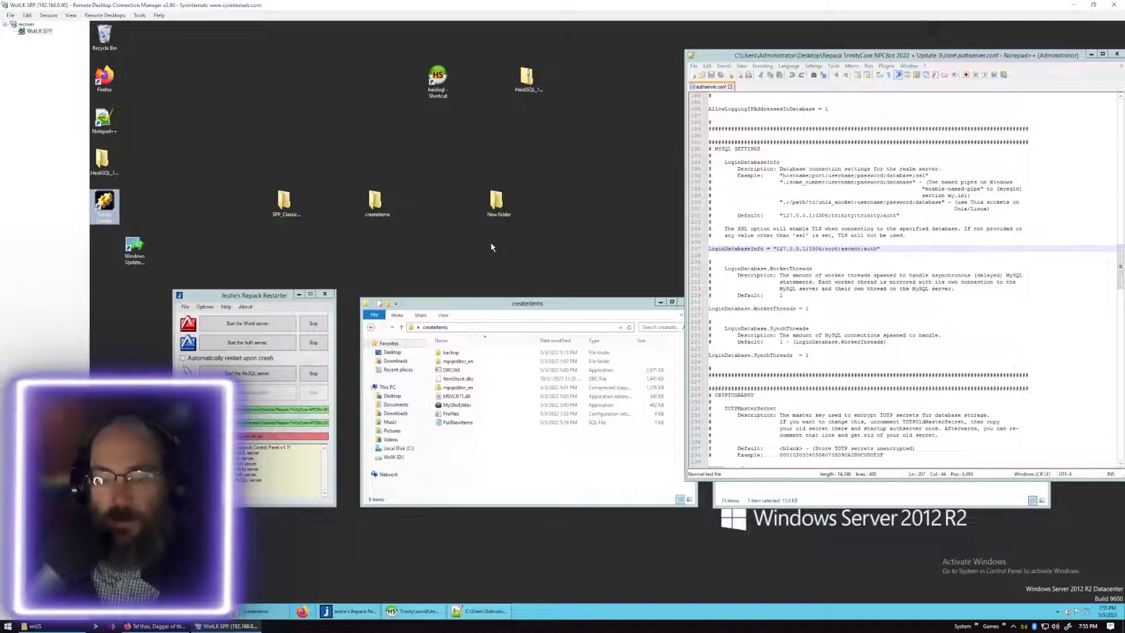
double_click(114, 205)
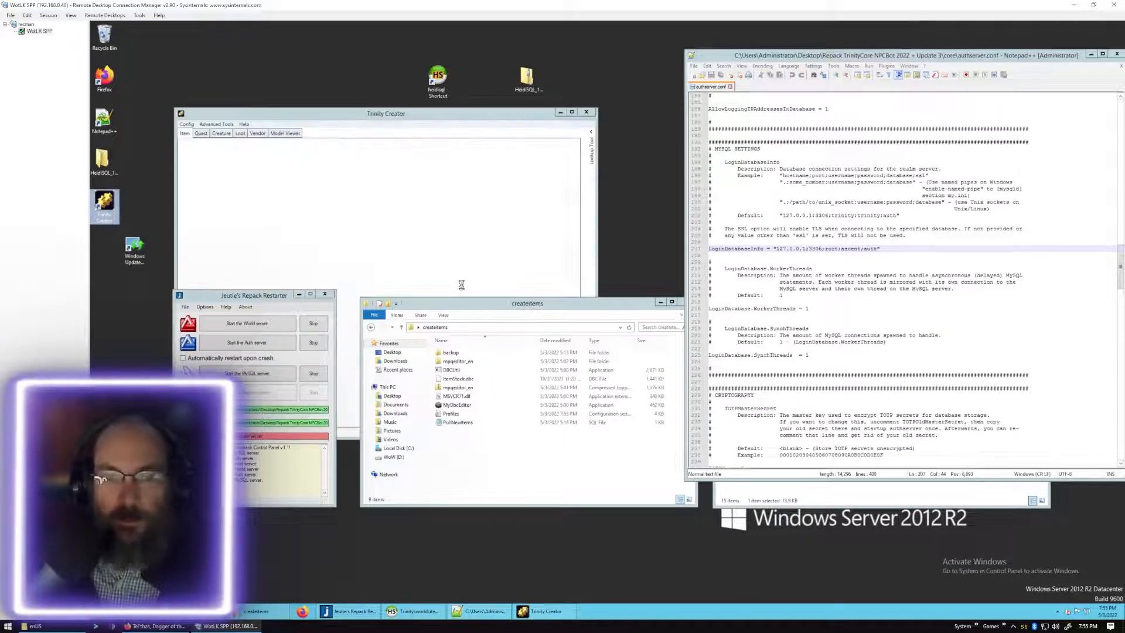
left_click_drag(390, 117, 469, 118)
Close the duplicate Trinity Creator window, confirming the exit, so one instance remains open.
left_click(265, 125)
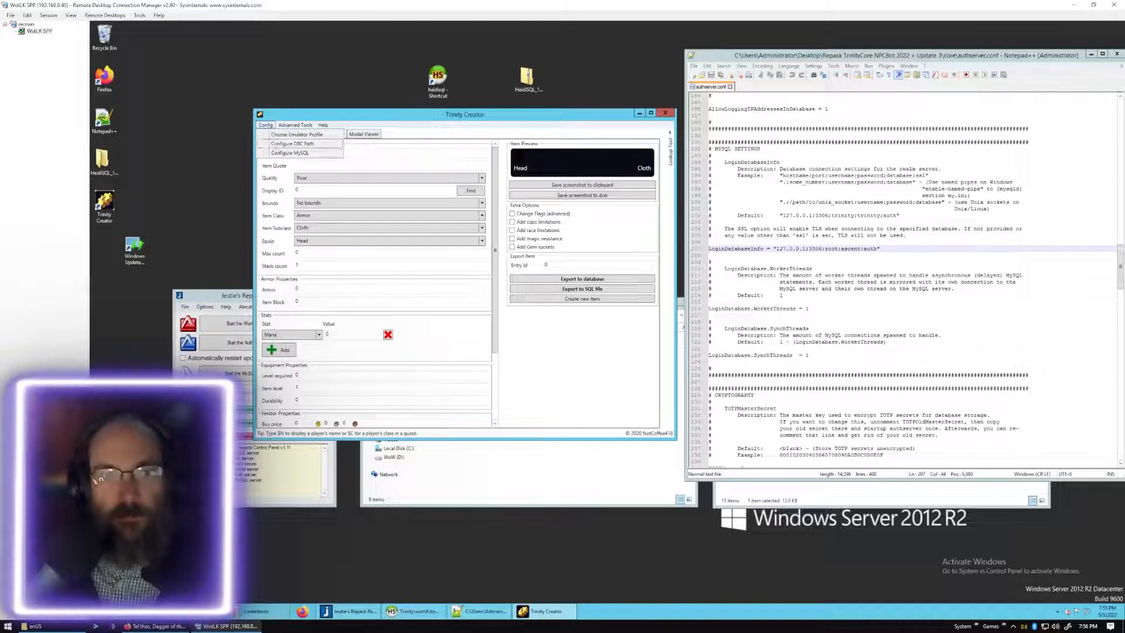
left_click(227, 124)
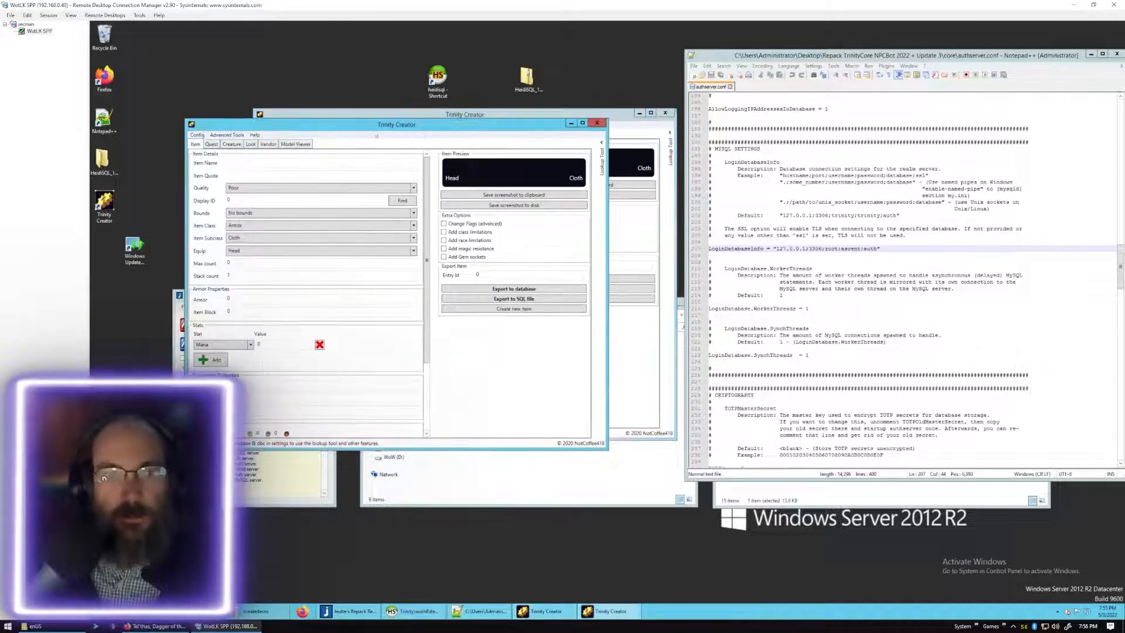
left_click(602, 125)
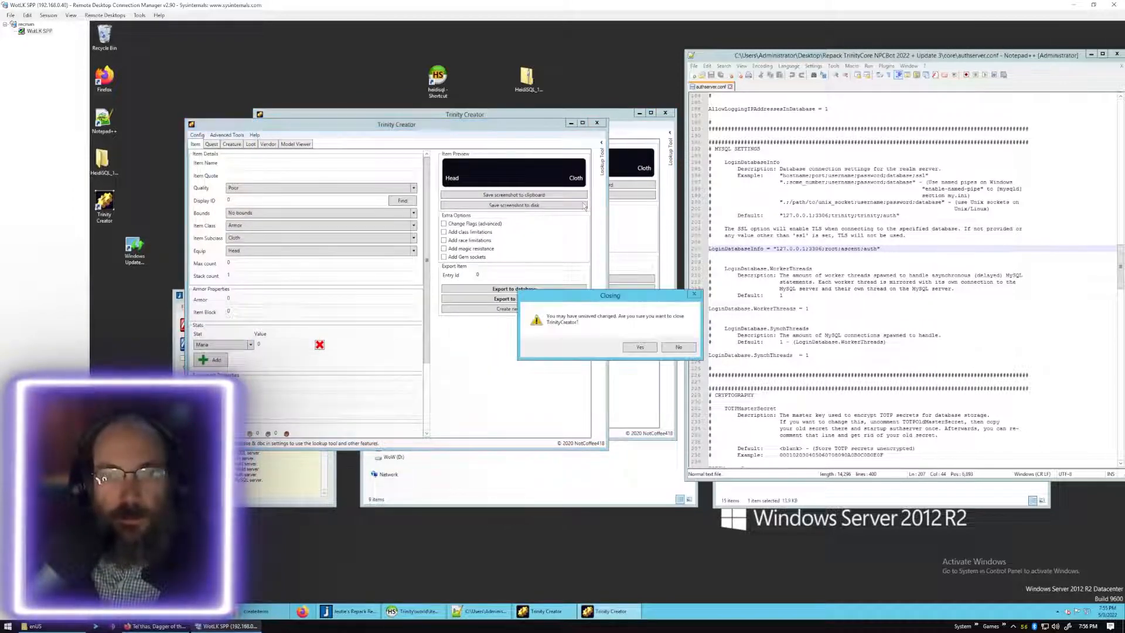
left_click(633, 354)
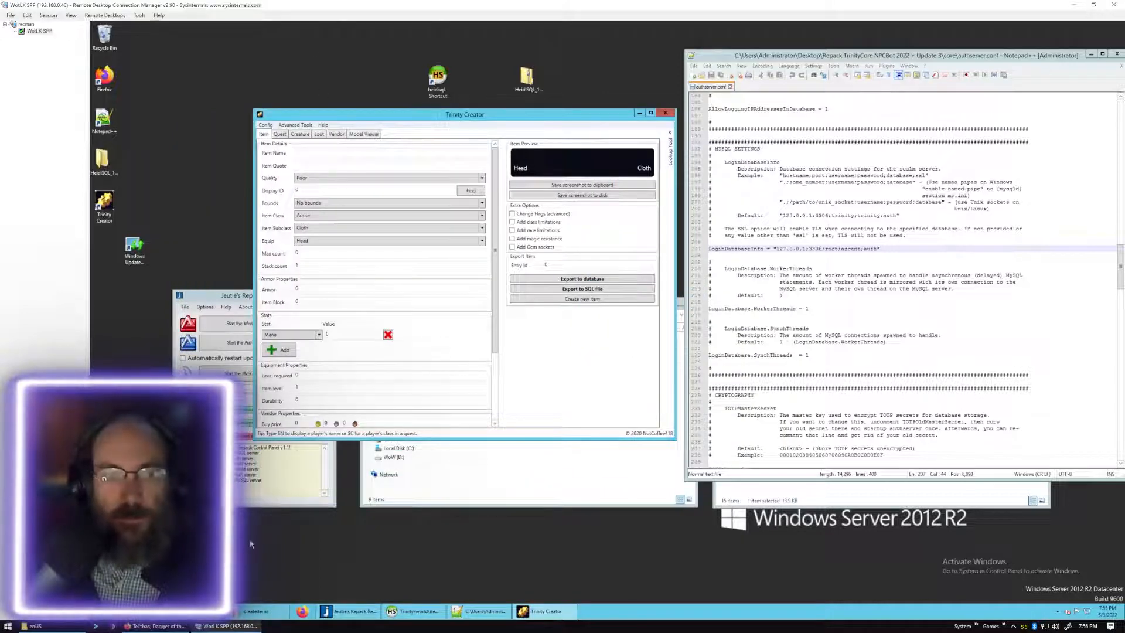
left_click(194, 611)
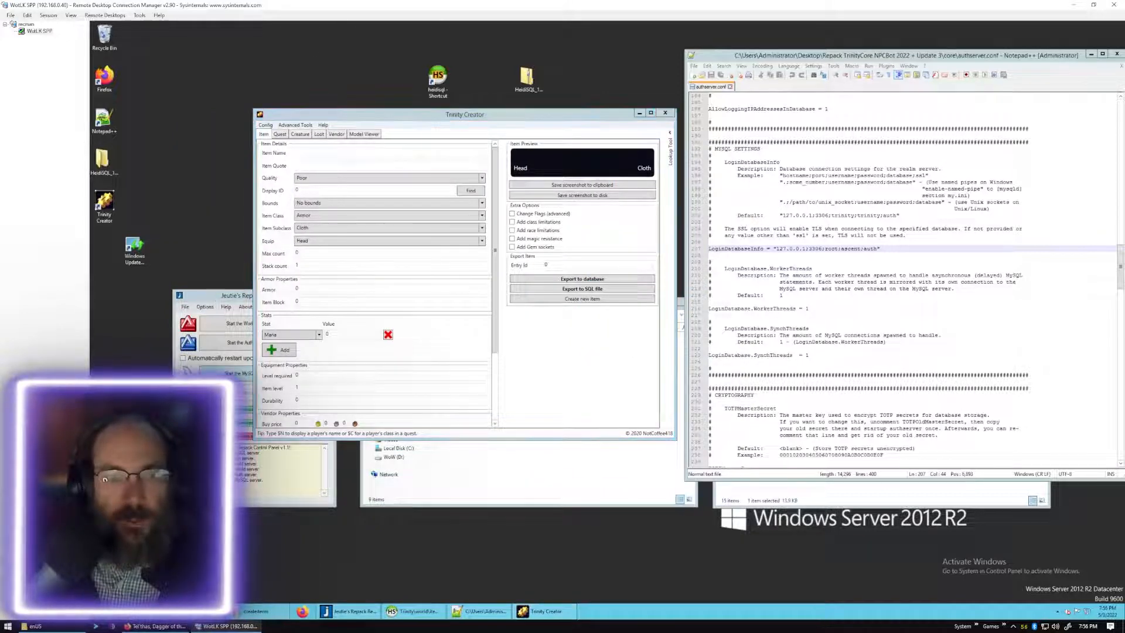
Start the MySQL server in Jeutie's Repack Restarter and return to Trinity Creator.
left_click(211, 295)
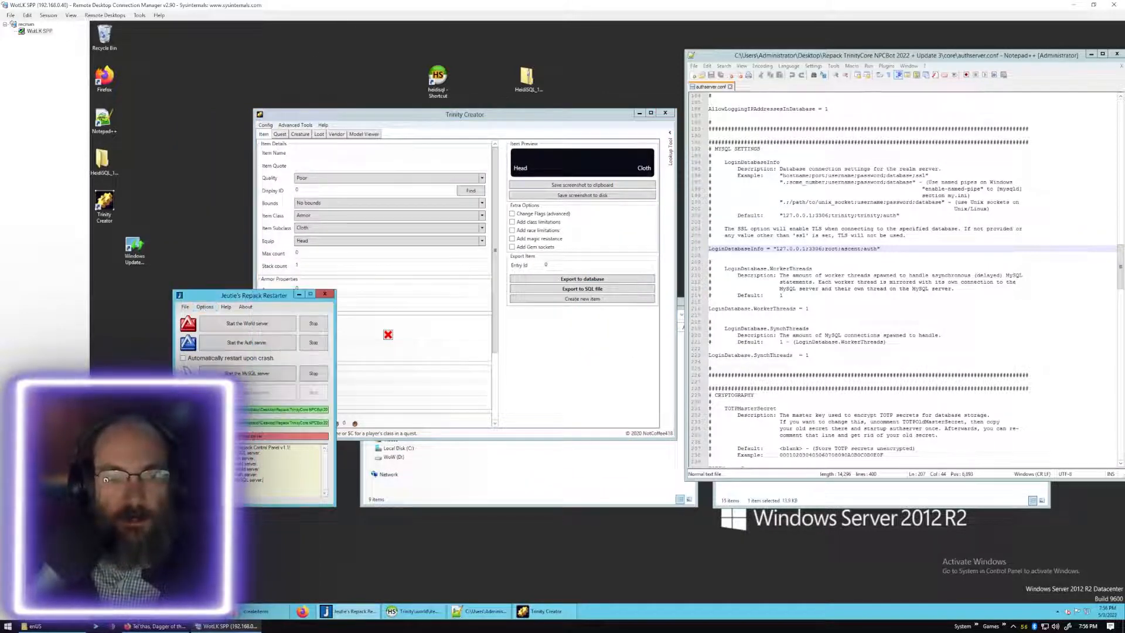
left_click(248, 379)
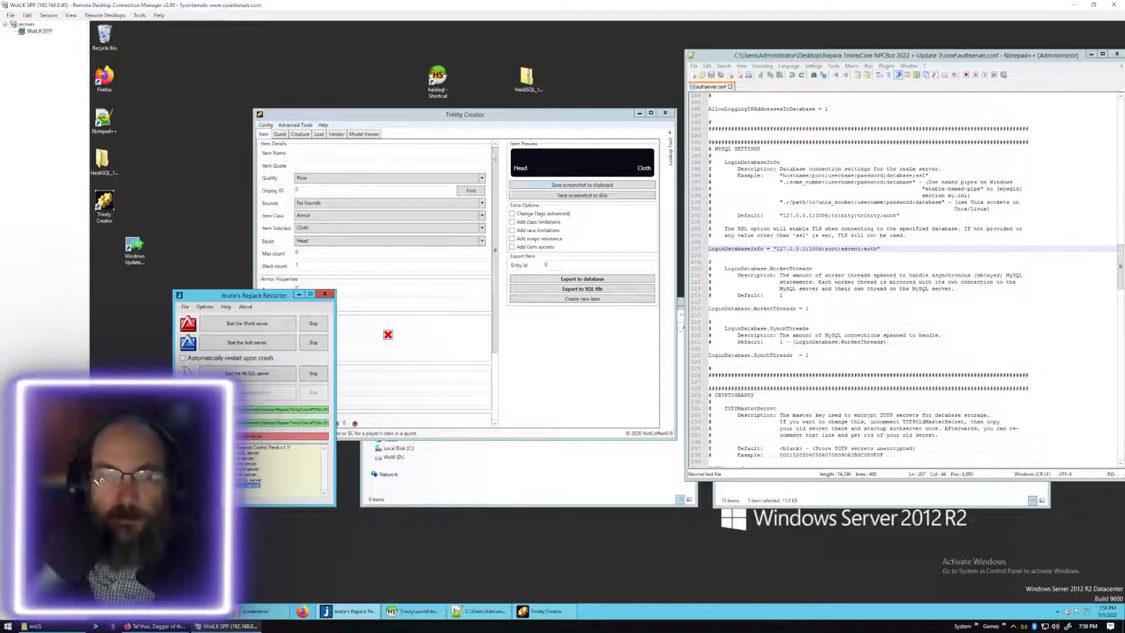
left_click(529, 119)
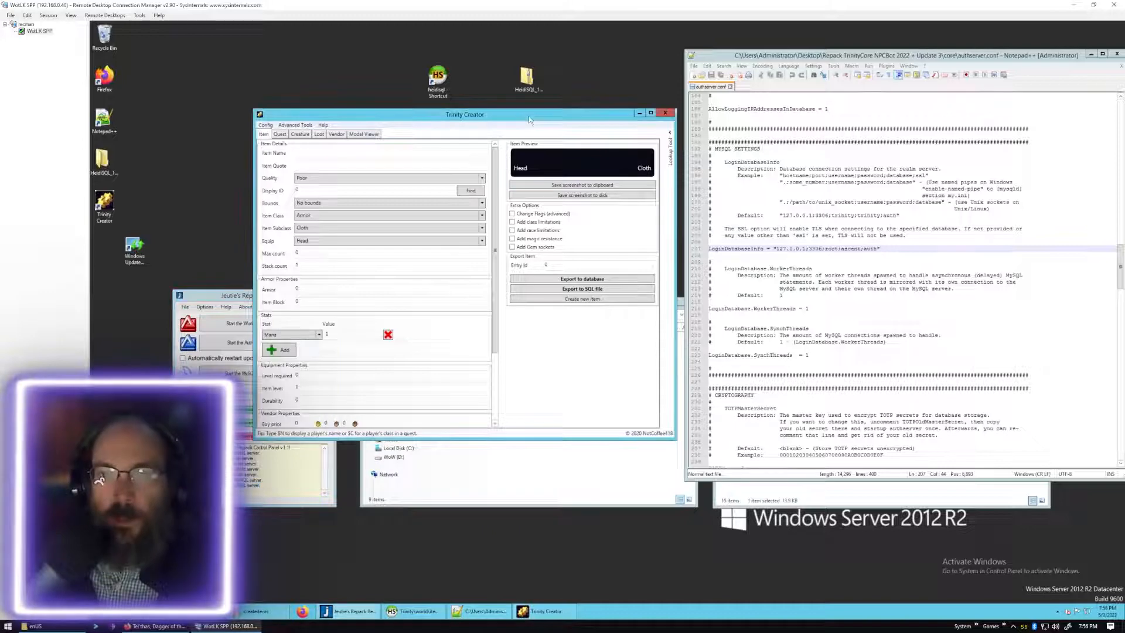
Open the MySQL configuration, compare its fields with LoginDatabaseInfo in authserver.conf, save the connection info, and close the dialog.
left_click(265, 124)
left_click(287, 153)
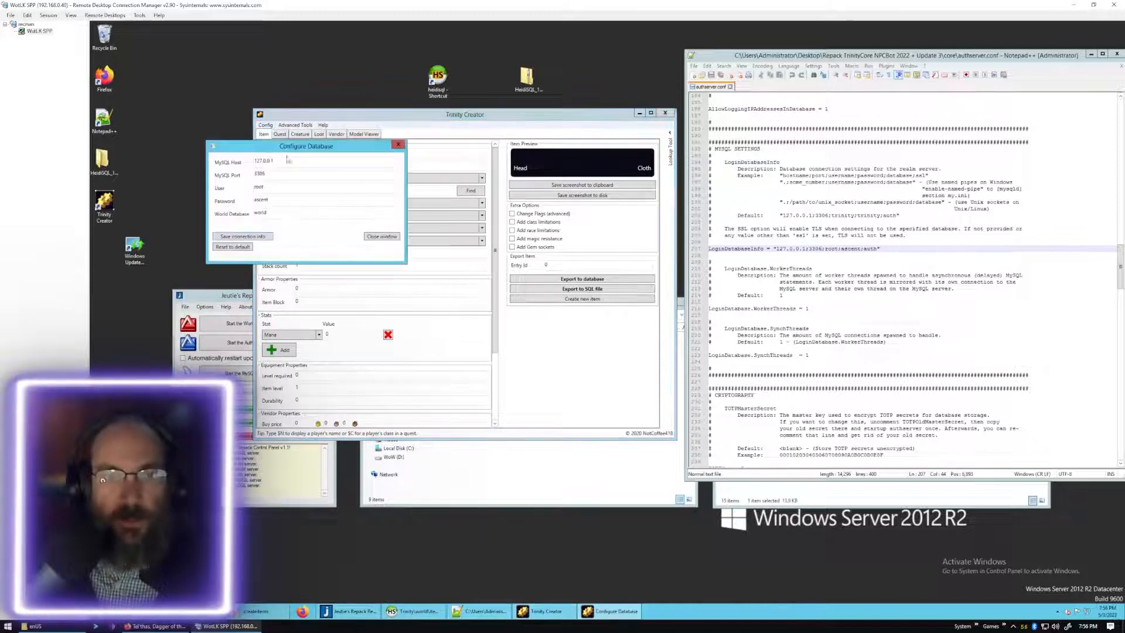
left_click_drag(328, 146, 620, 247)
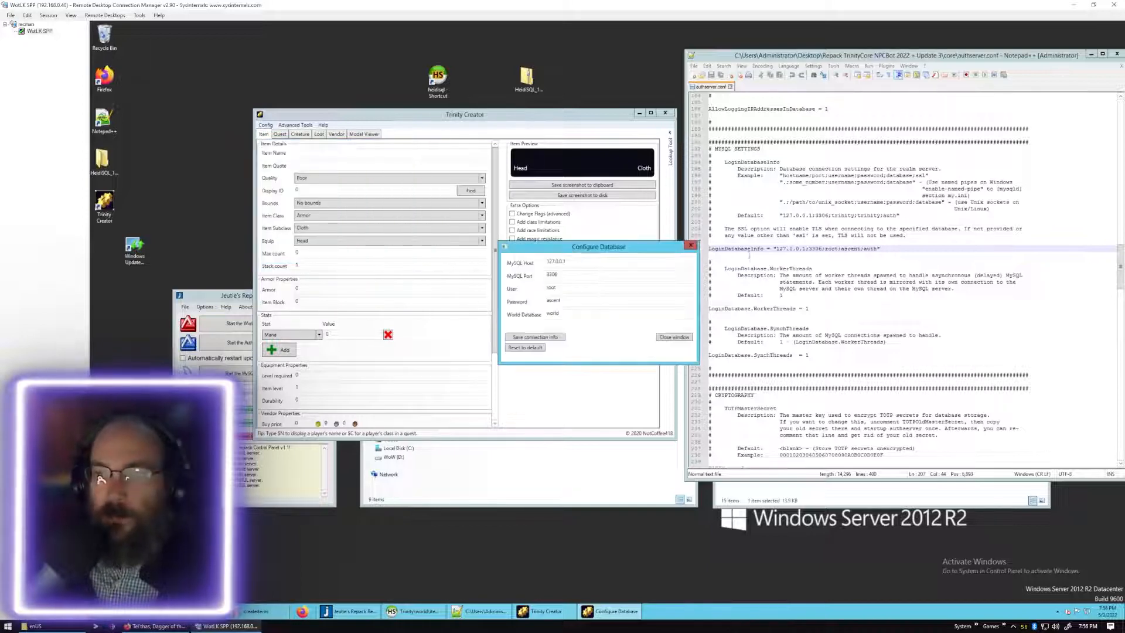
left_click(569, 315)
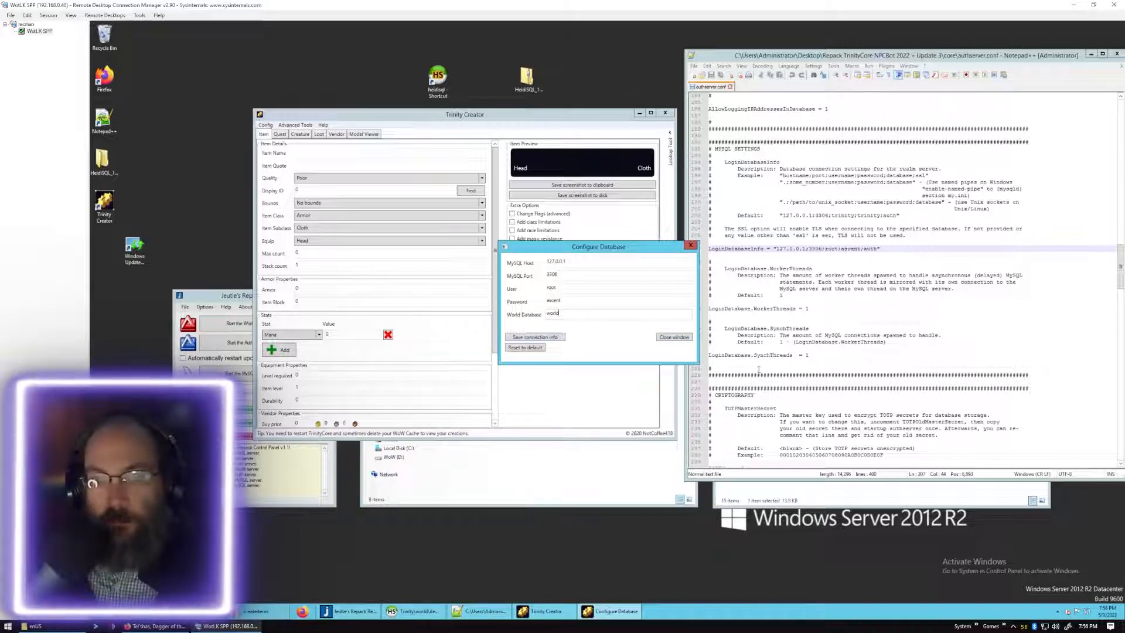
left_click_drag(636, 247, 614, 378)
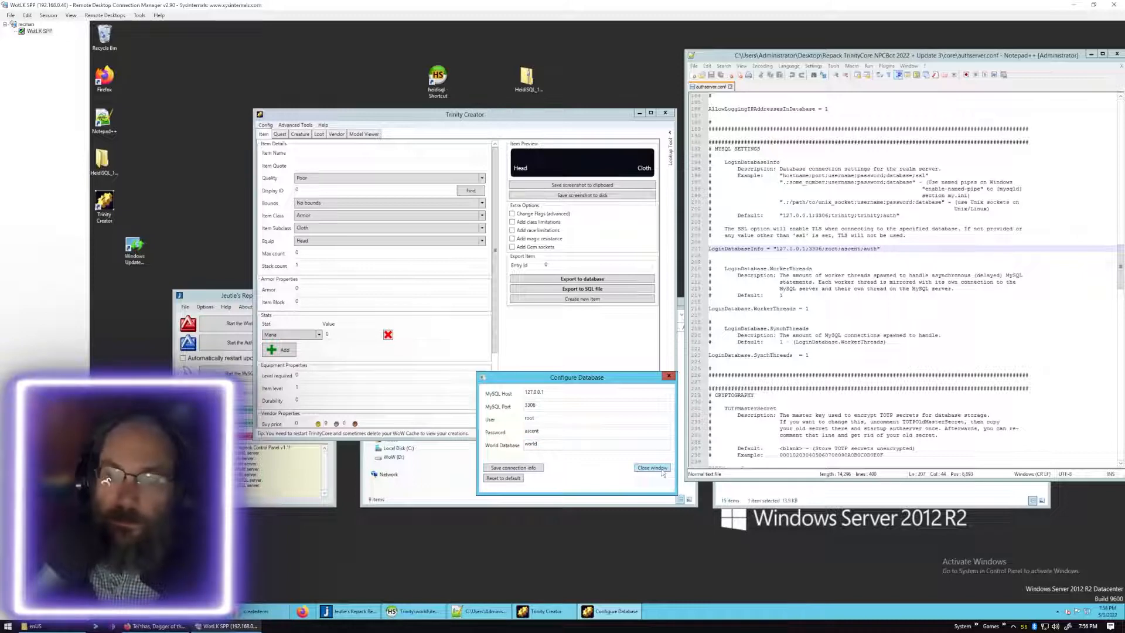
left_click(526, 468)
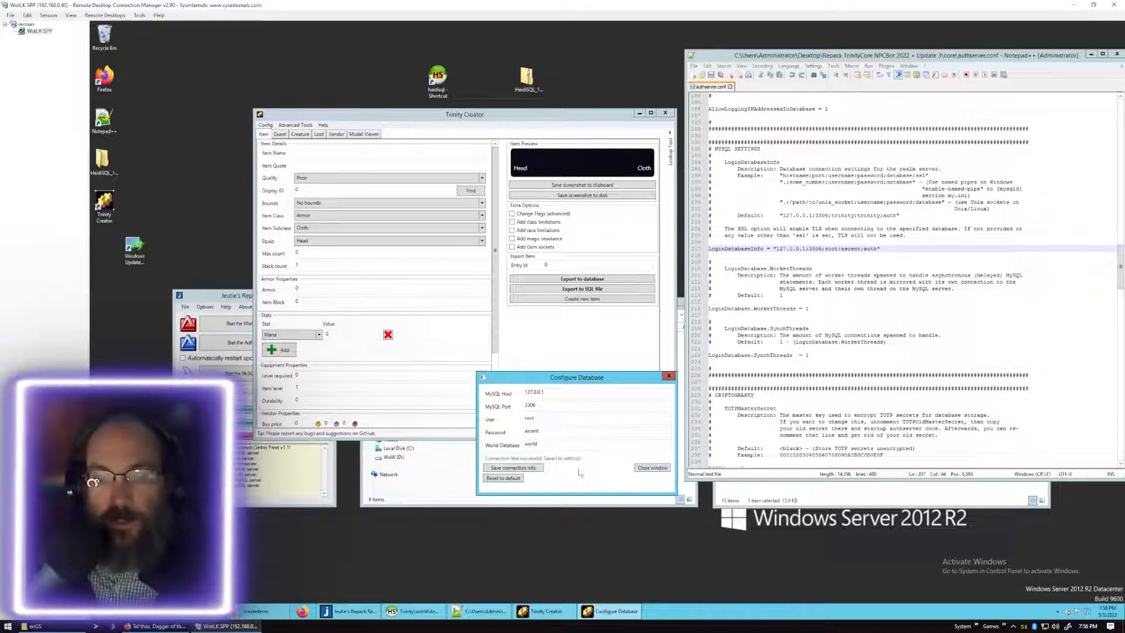
left_click(651, 468)
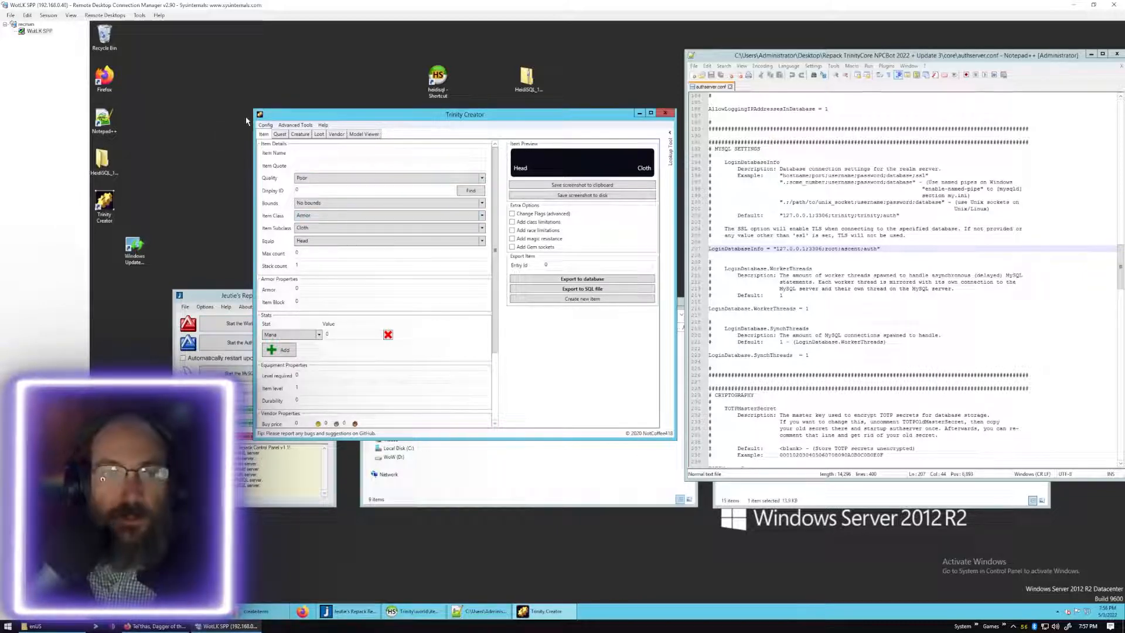
Open the DBC path configuration in Trinity Creator and close authserver.conf together with Notepad++.
left_click(268, 127)
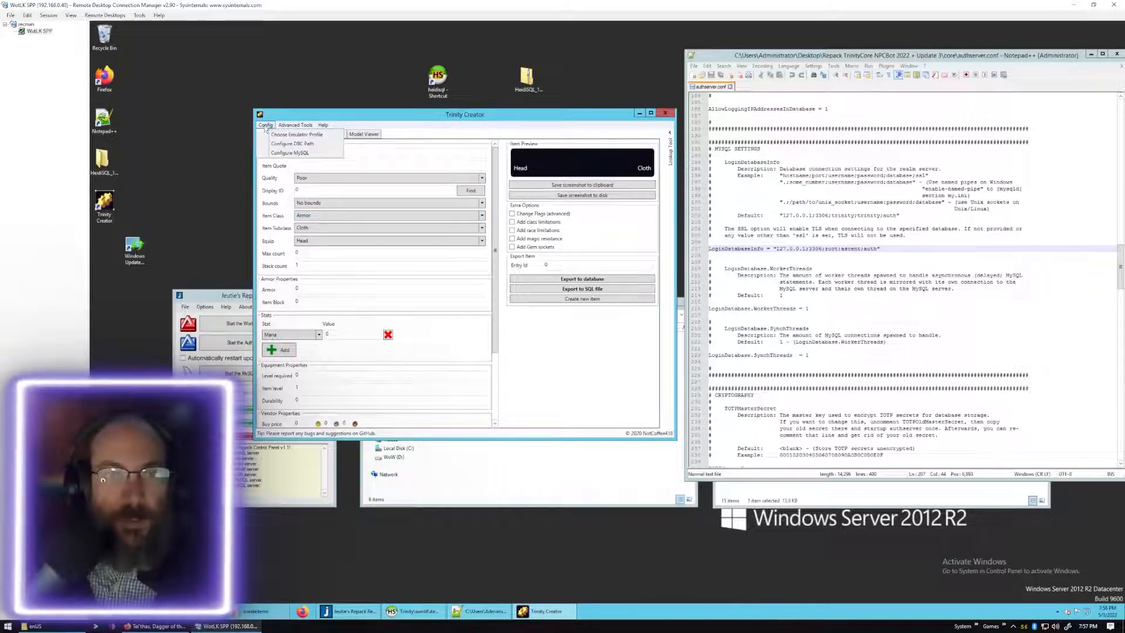
left_click(294, 152)
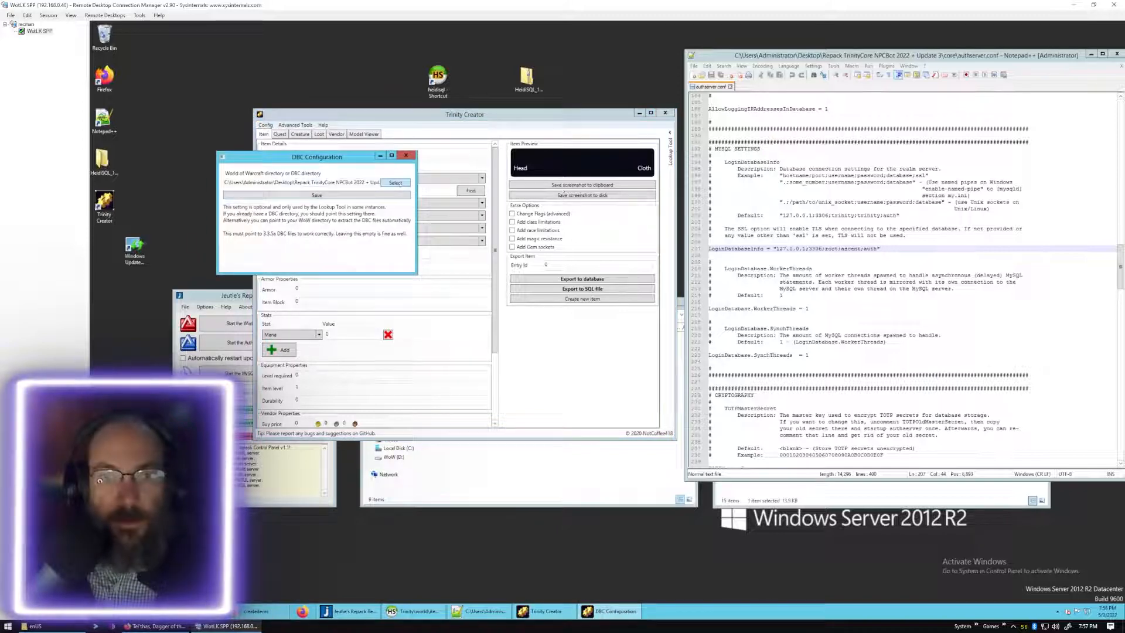
left_click(730, 86)
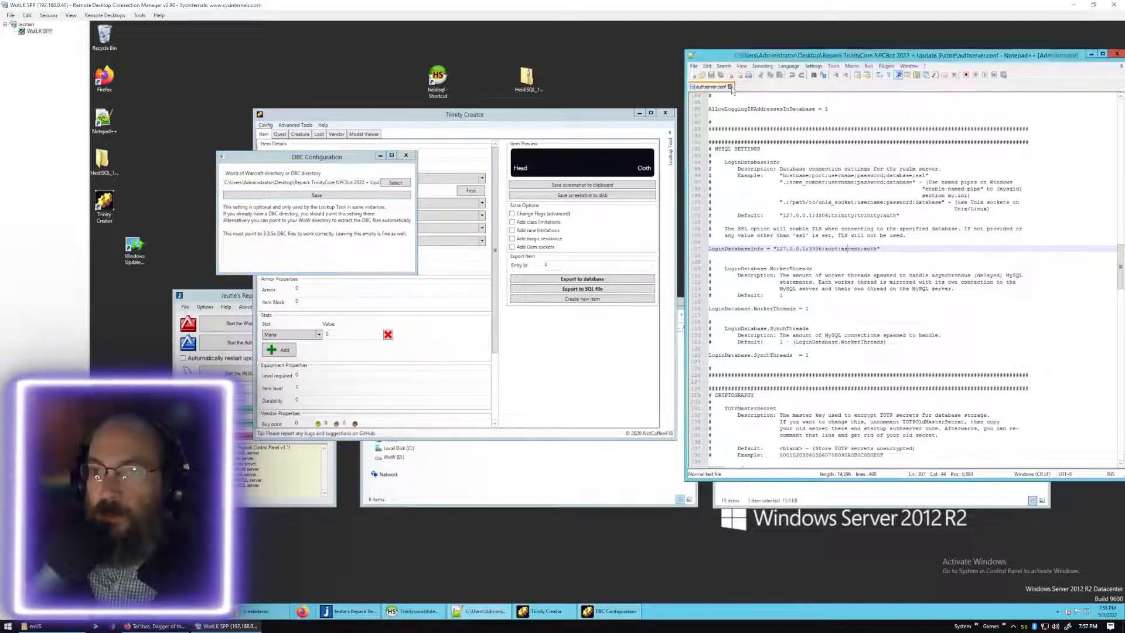
left_click(1115, 53)
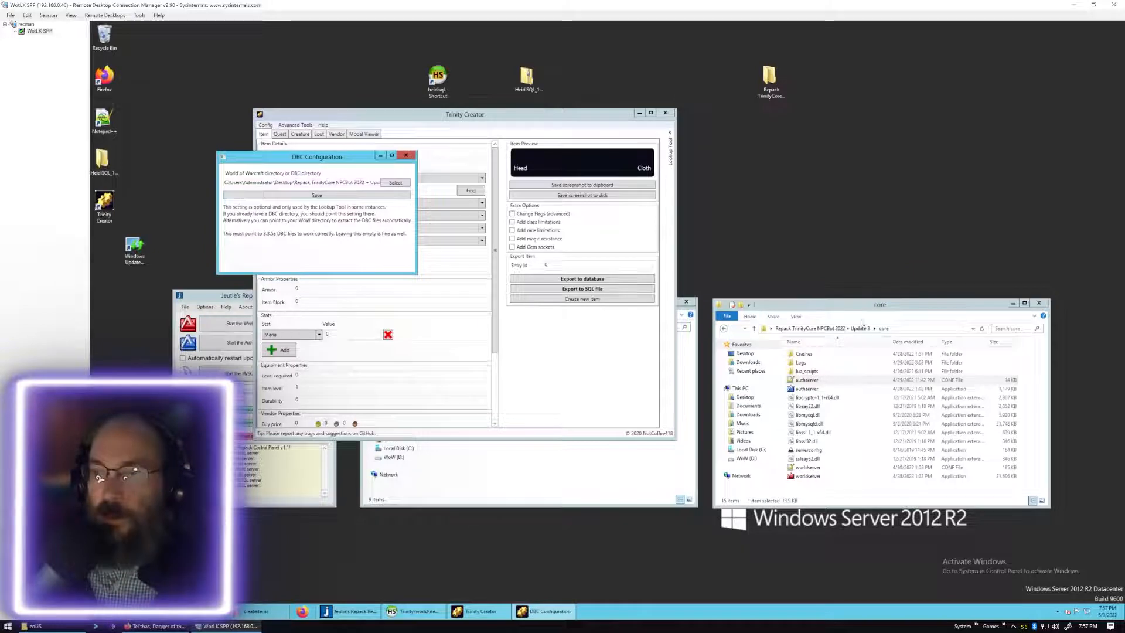
Return to the repack's root folder and open the dbc folder inside data to locate the DBC files.
left_click(822, 329)
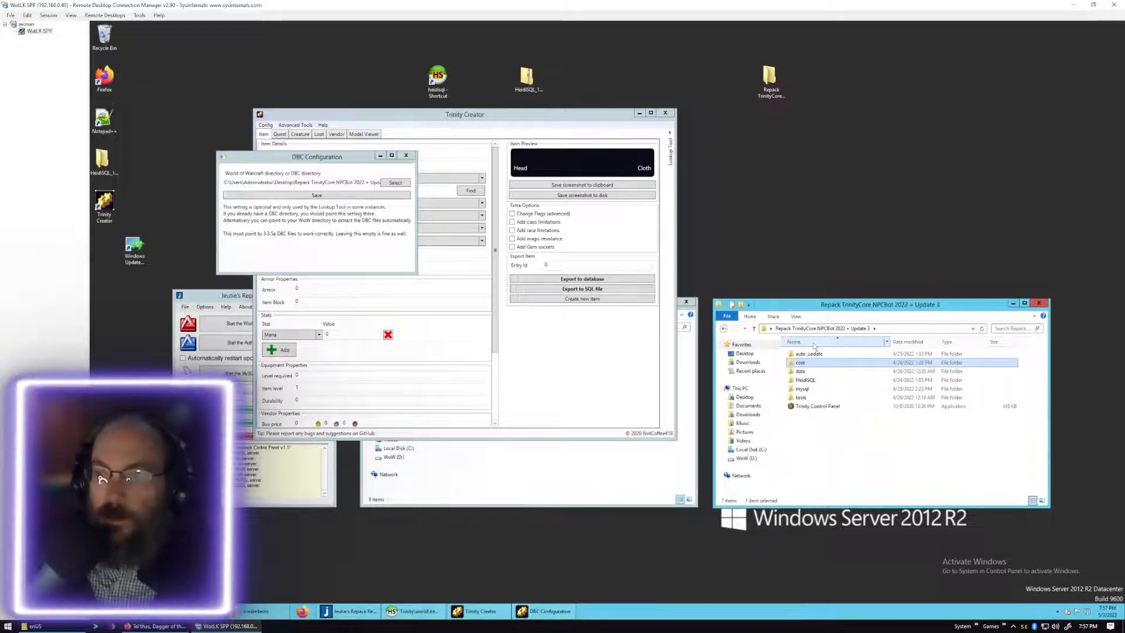
double_click(800, 371)
double_click(799, 362)
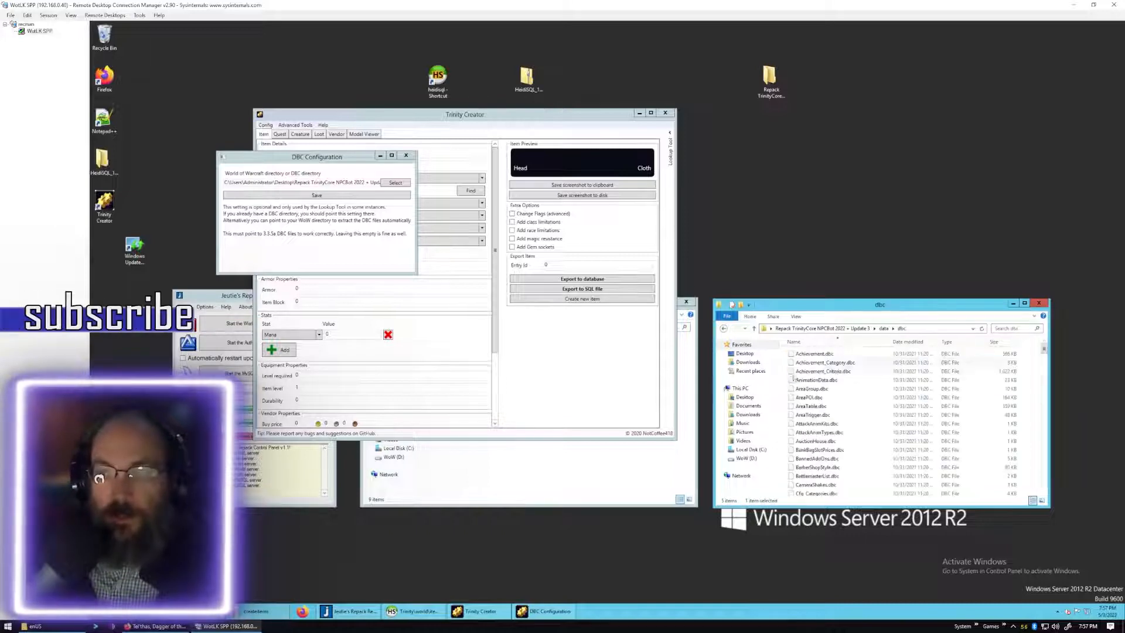
Select the DBC directory within the data folder of Repack TrinityCore NPCBot 2022 + Update 3 and save the DBC configuration.
left_click(392, 184)
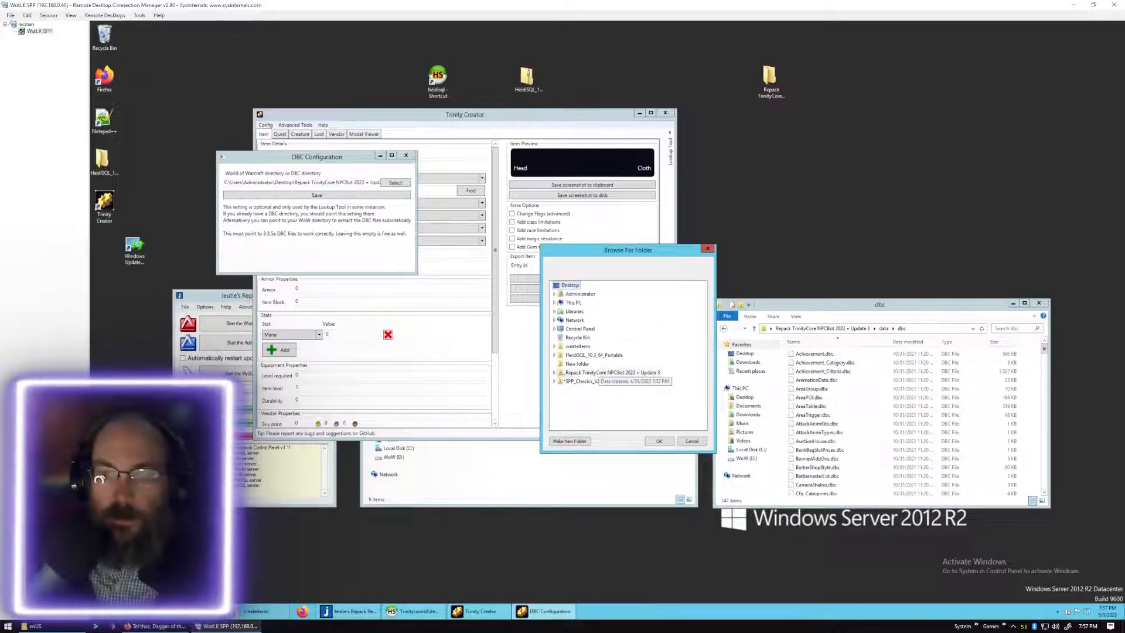
left_click(556, 372)
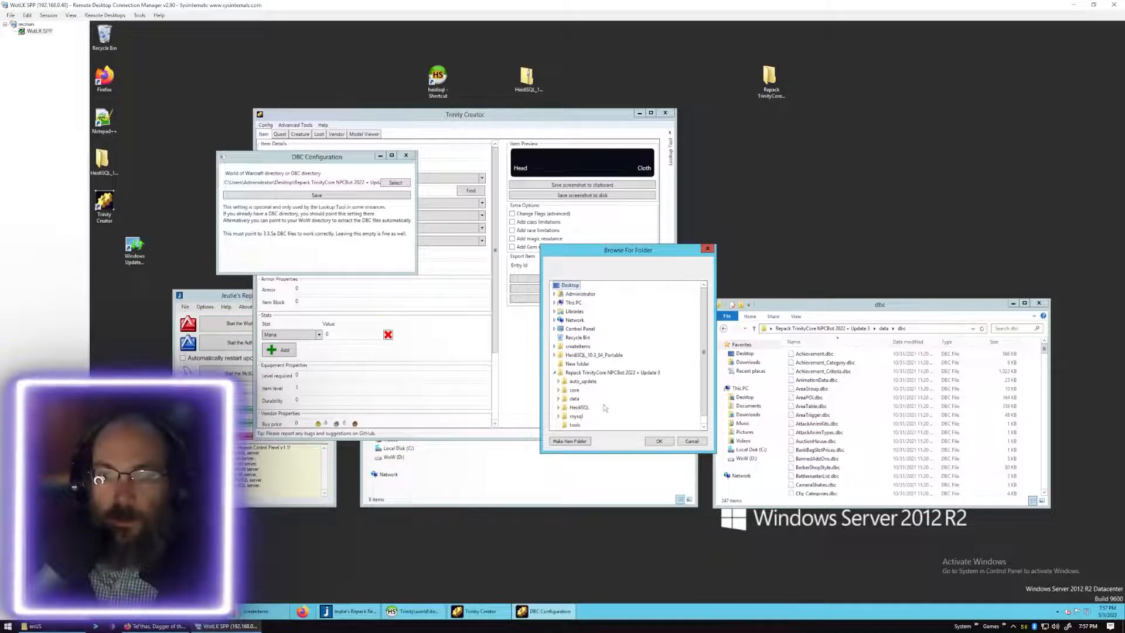
double_click(575, 399)
left_click(577, 398)
left_click(658, 440)
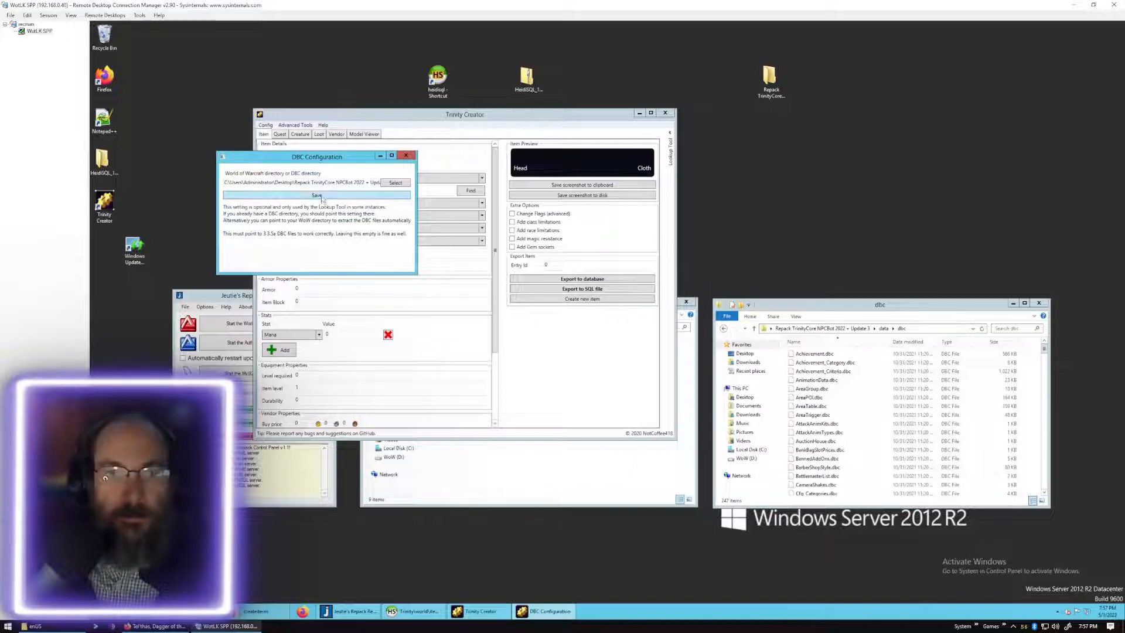
left_click(358, 196)
left_click(649, 347)
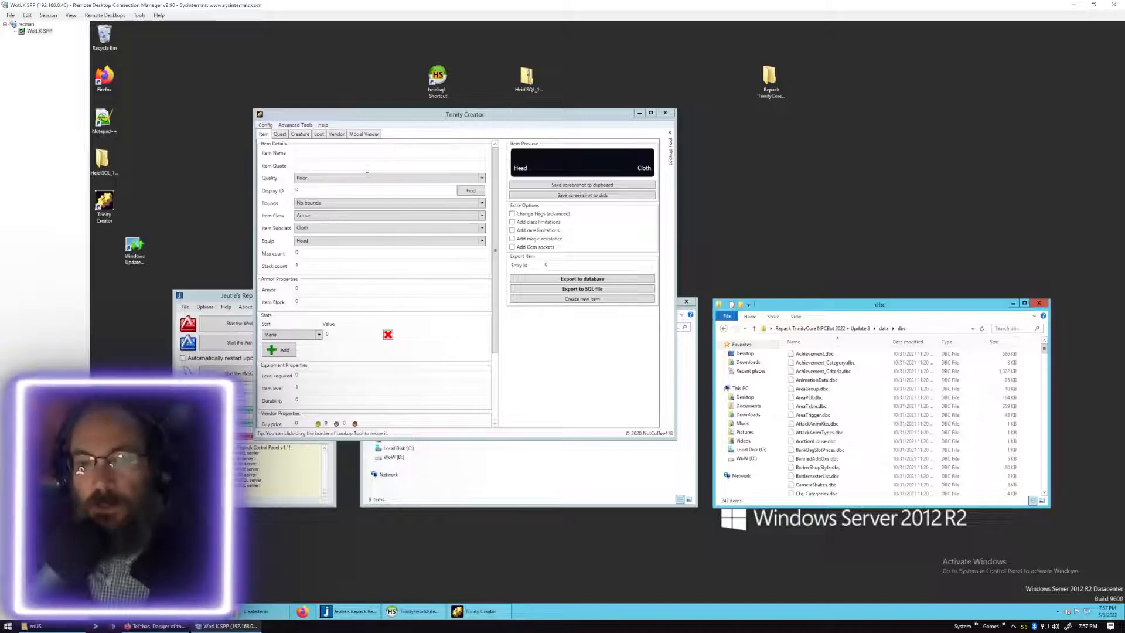
Maximize Trinity Creator and give the new item the name MudKips, the quote "I love MudKips" and Legendary quality.
double_click(423, 118)
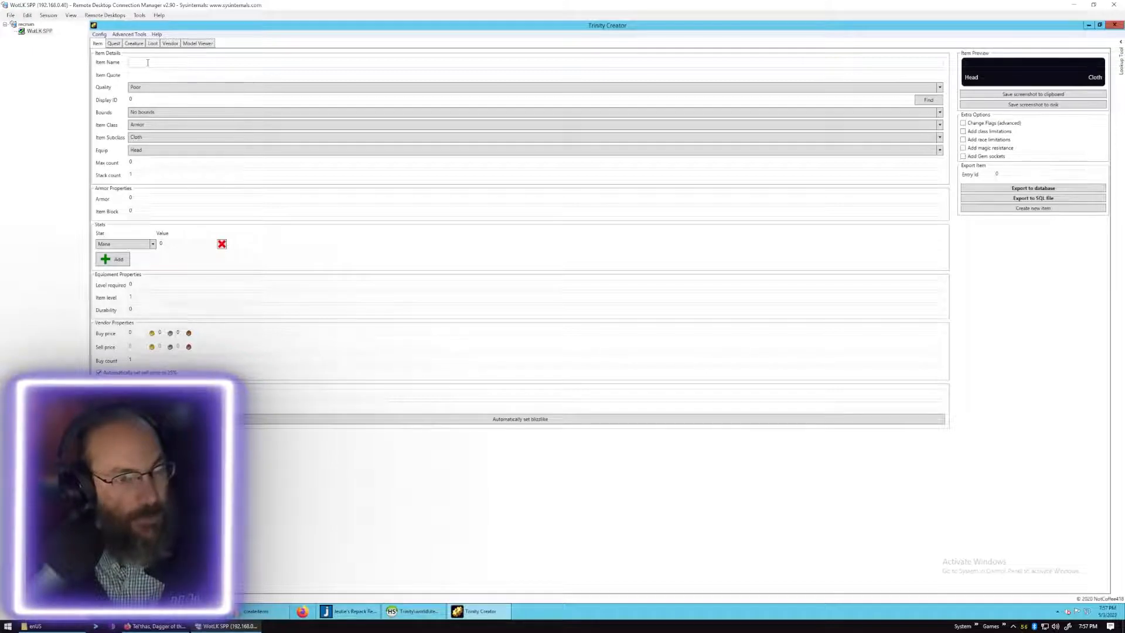
type("Mud")
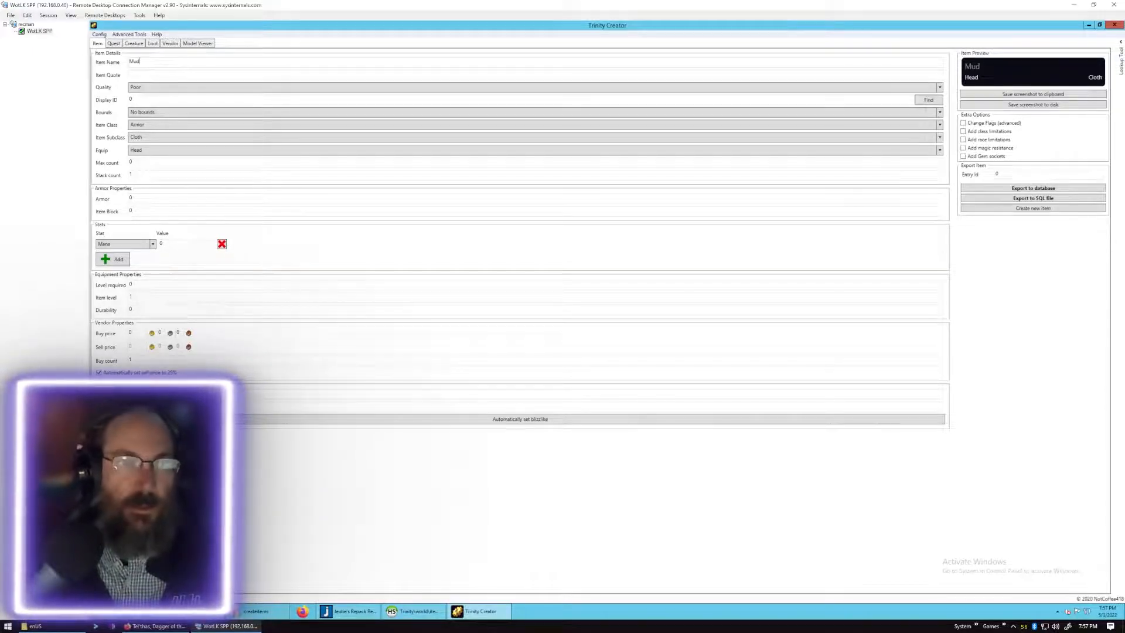
type("Kips")
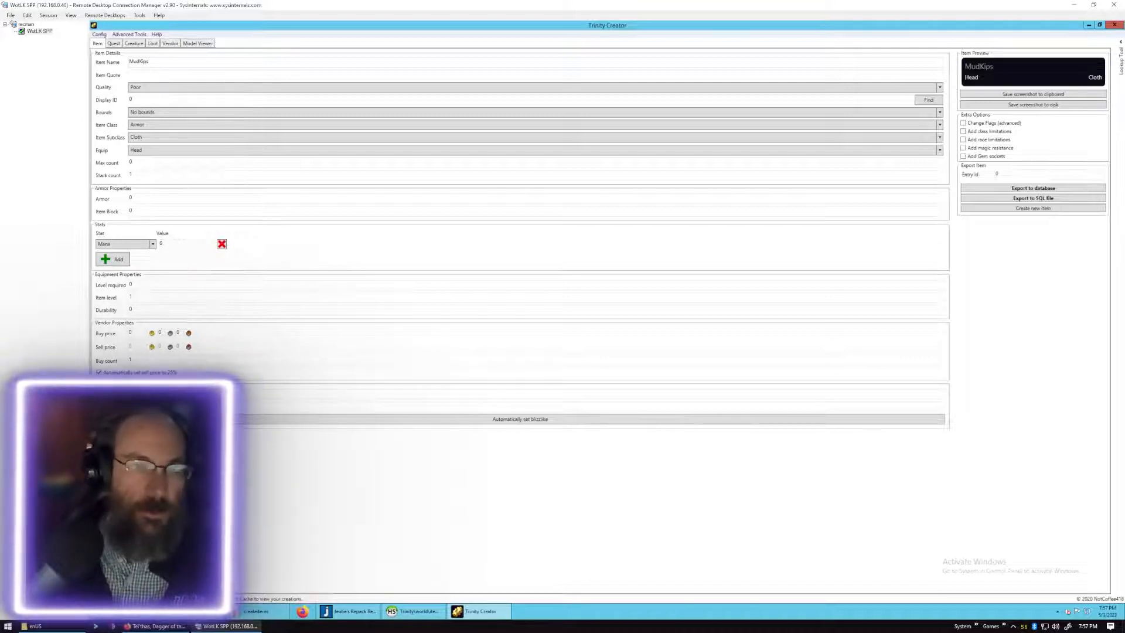
type("I love MudKips")
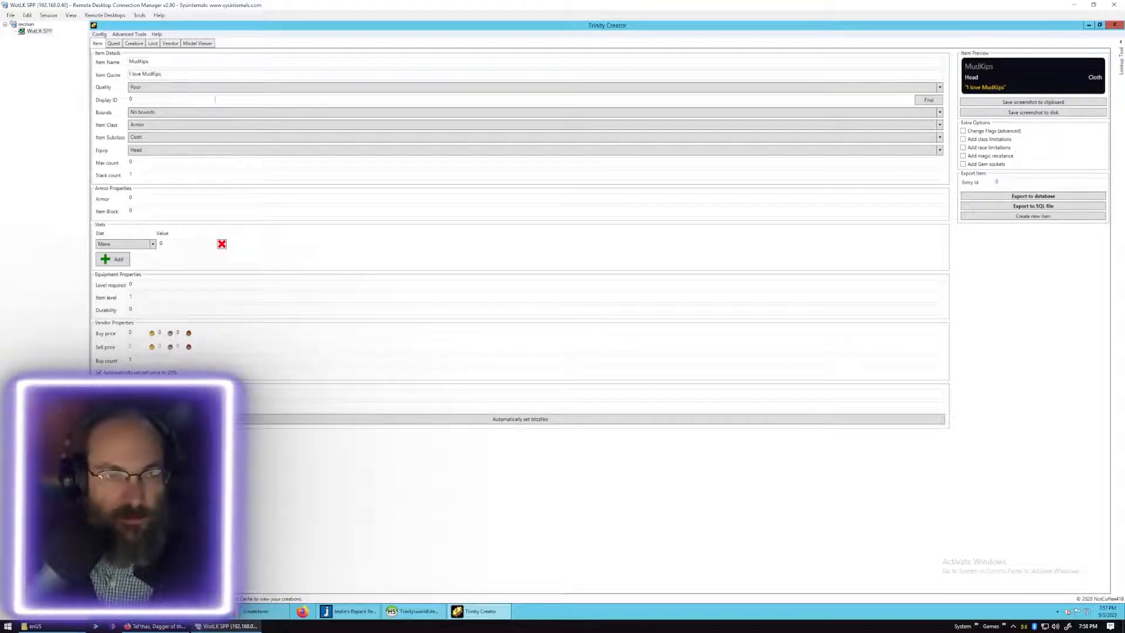
left_click(242, 87)
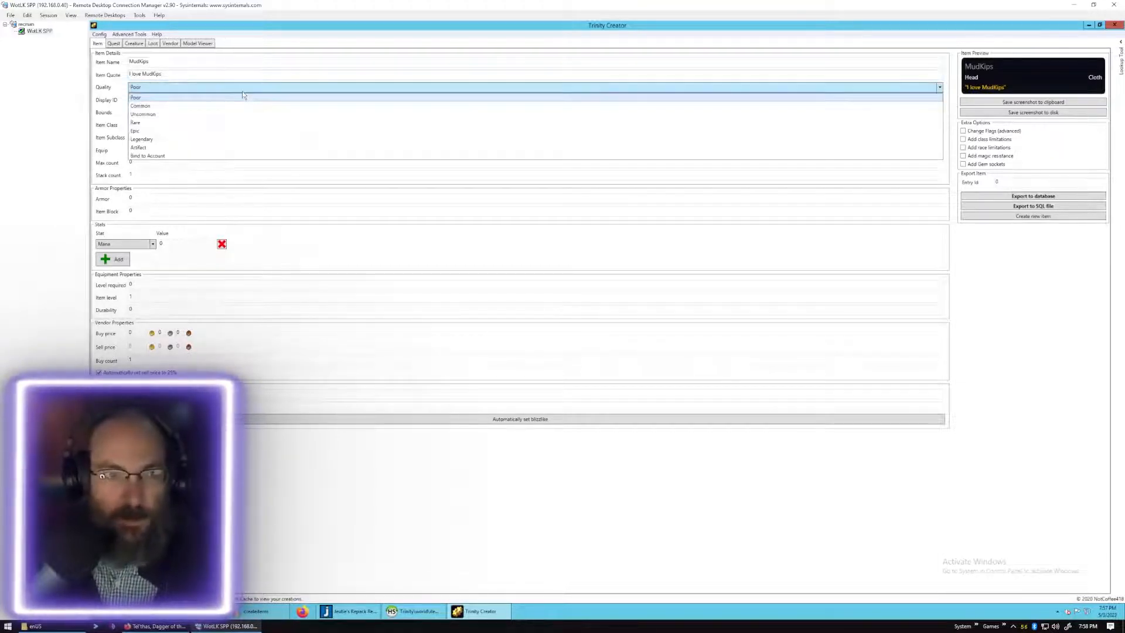
left_click(238, 140)
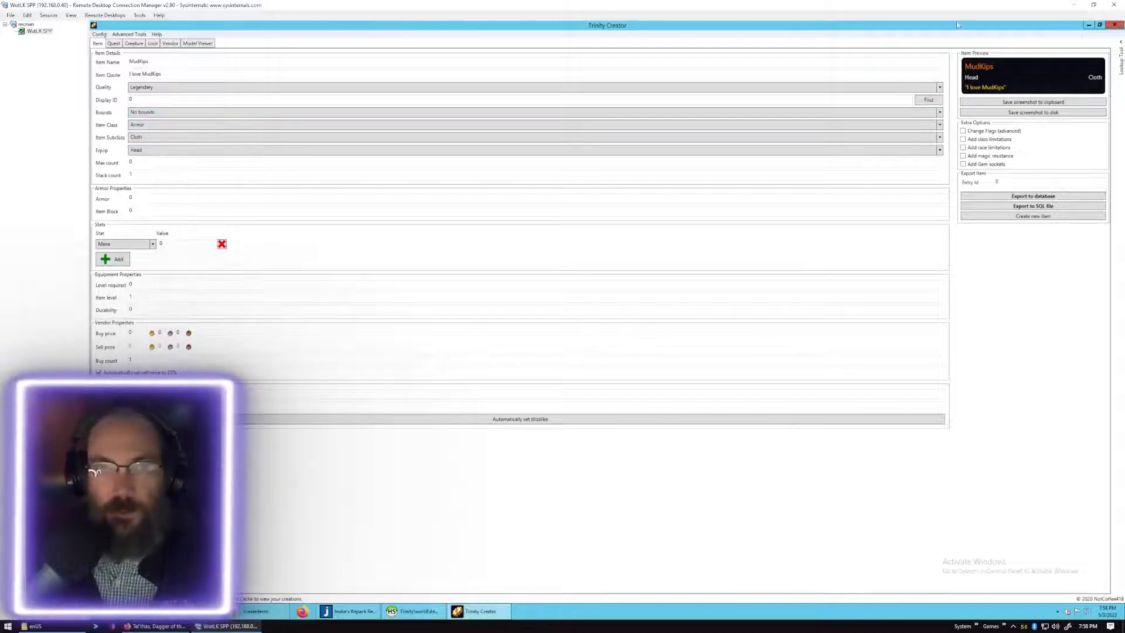
Expand the Lookup Tool and check the Tel'thas, Dagger of the Blood King page in the browser before returning to Trinity Creator.
left_click(1120, 53)
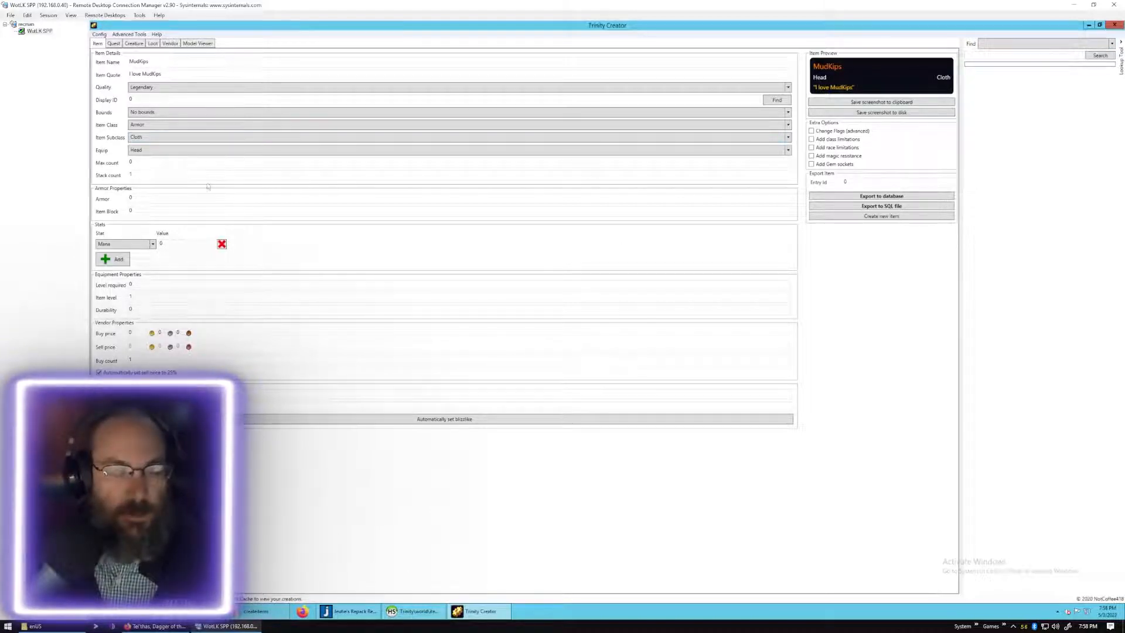
left_click(156, 625)
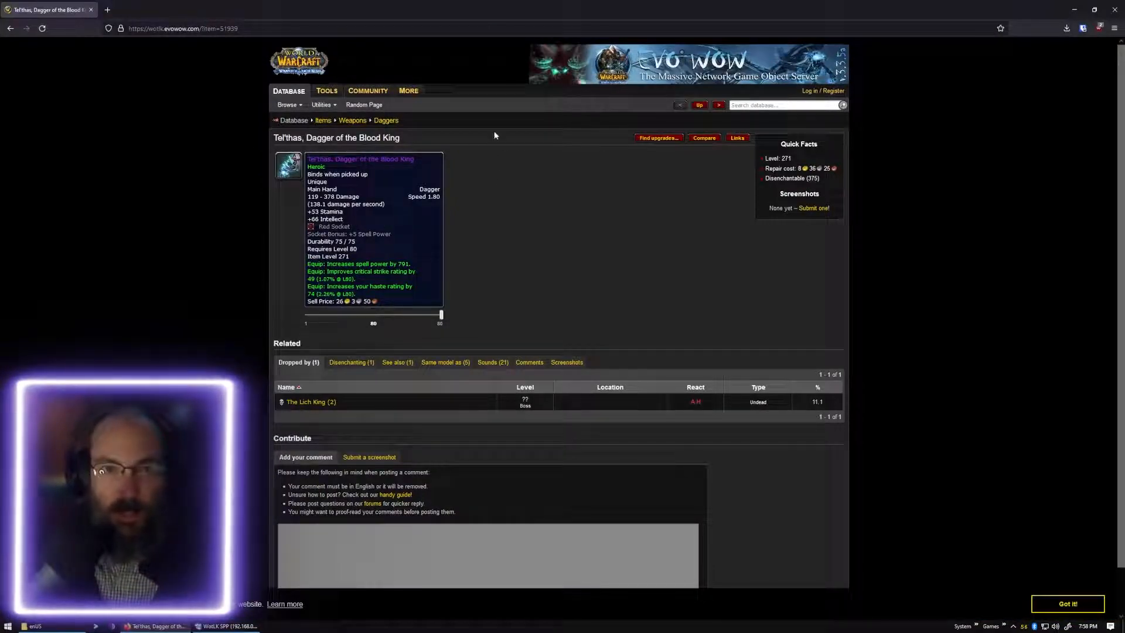
left_click(1074, 8)
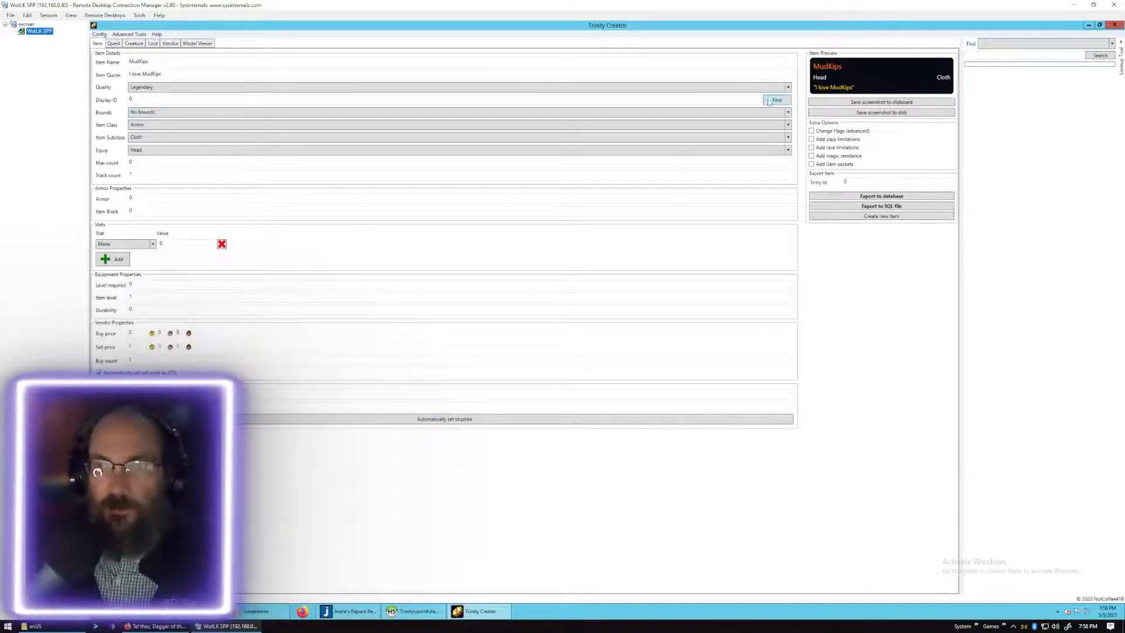
Look up items matching "blood king" and select the first Tel'thas, Dagger of the Blood King entry to read its display ID.
left_click(1057, 46)
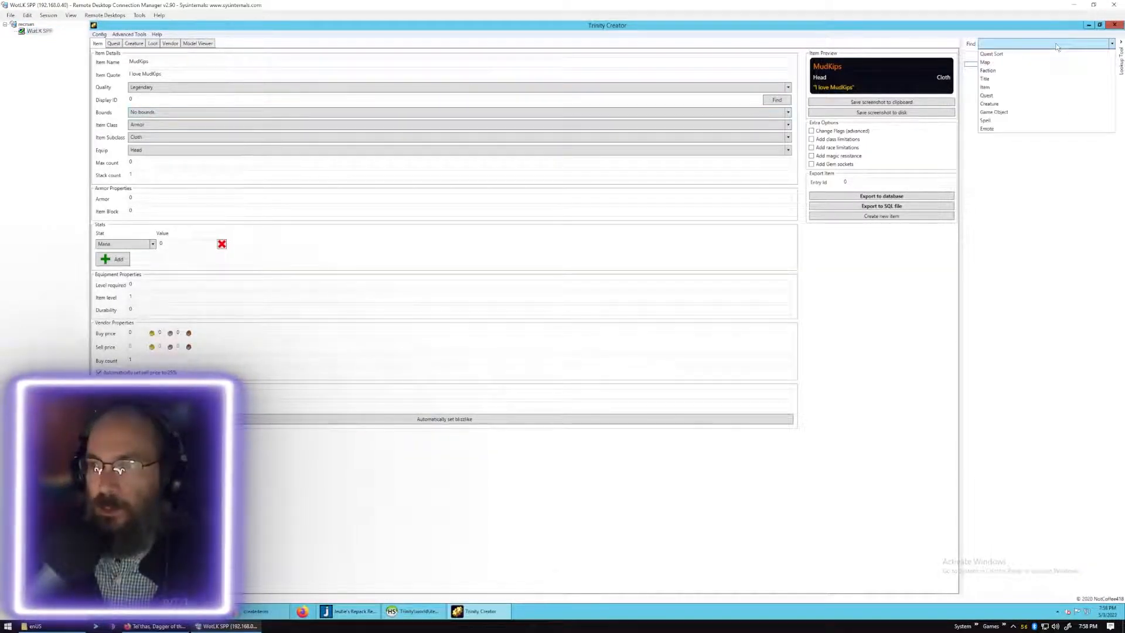
left_click(1031, 88)
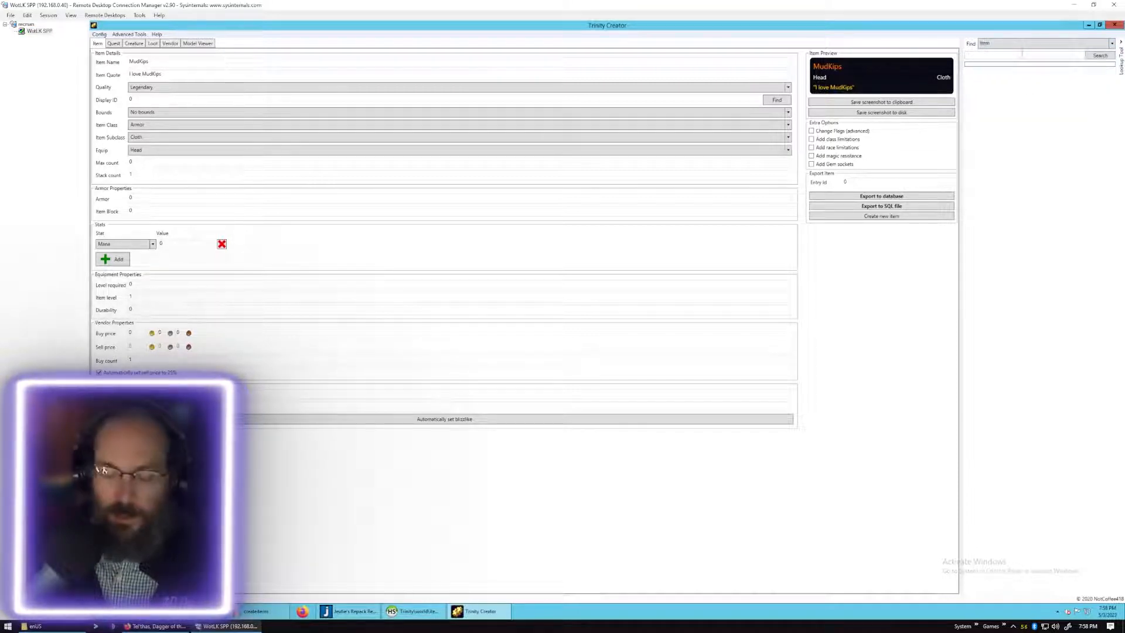
type("blu")
type("od")
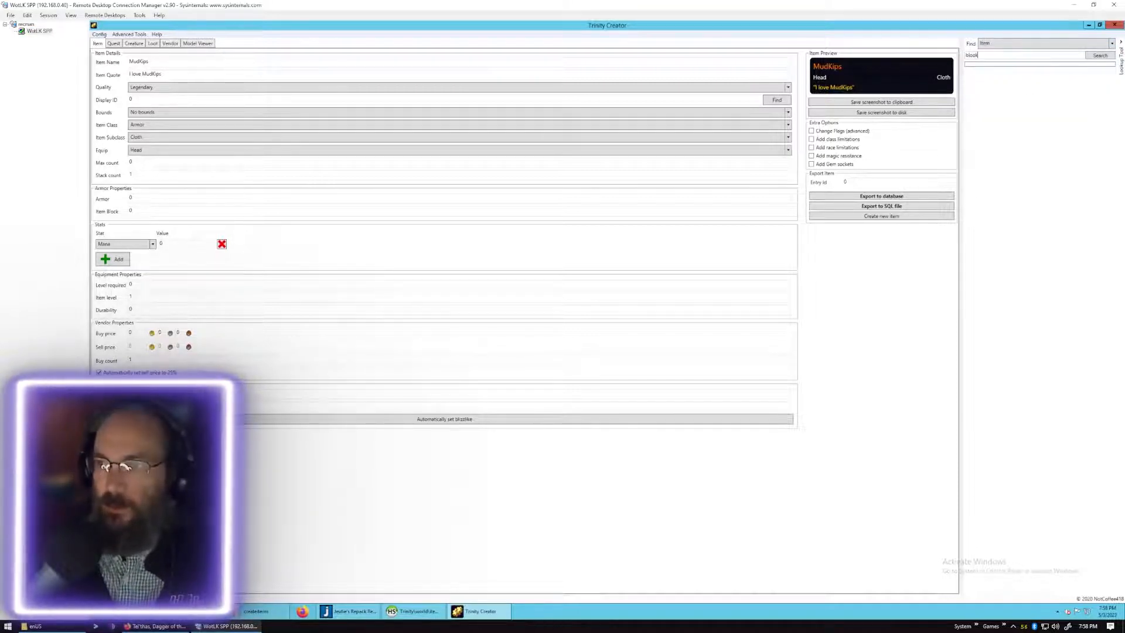
type(" king")
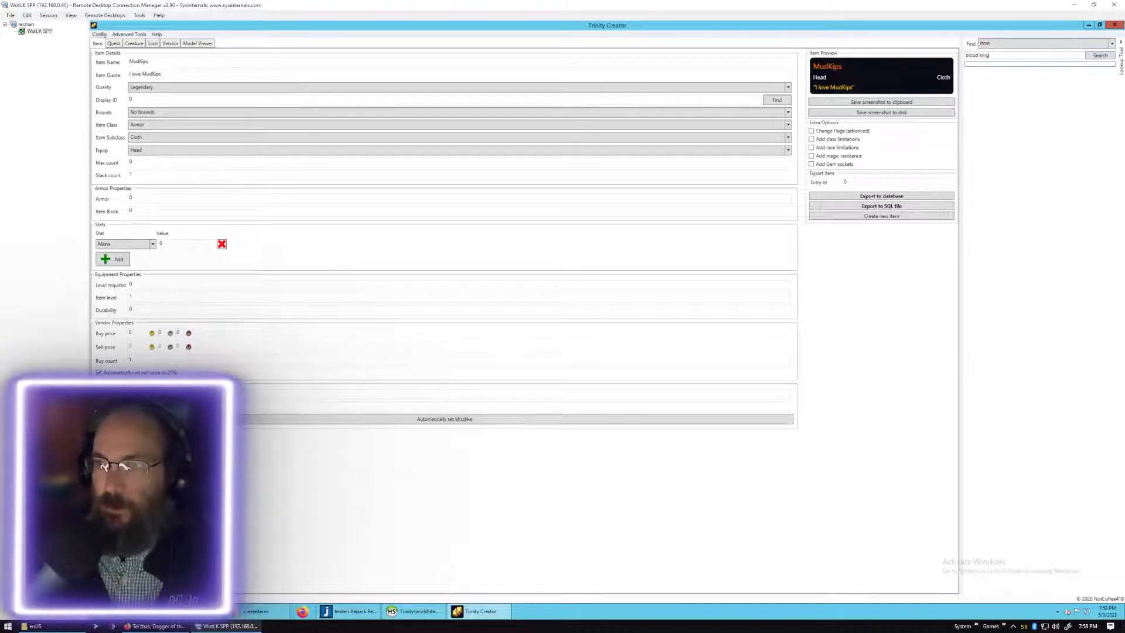
key("Return")
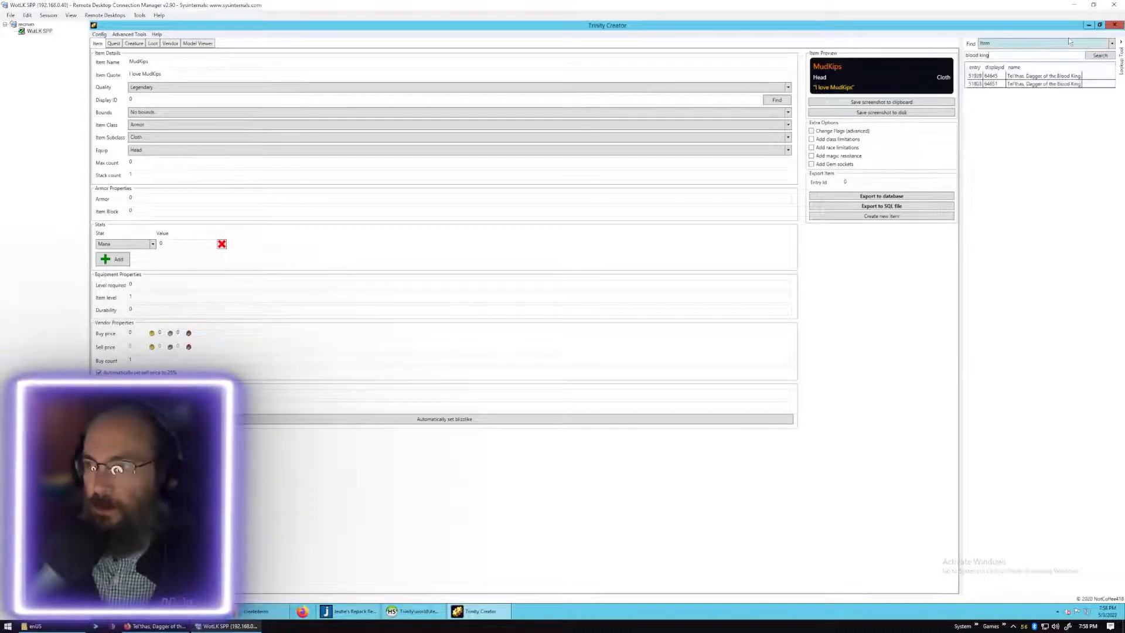
left_click(994, 85)
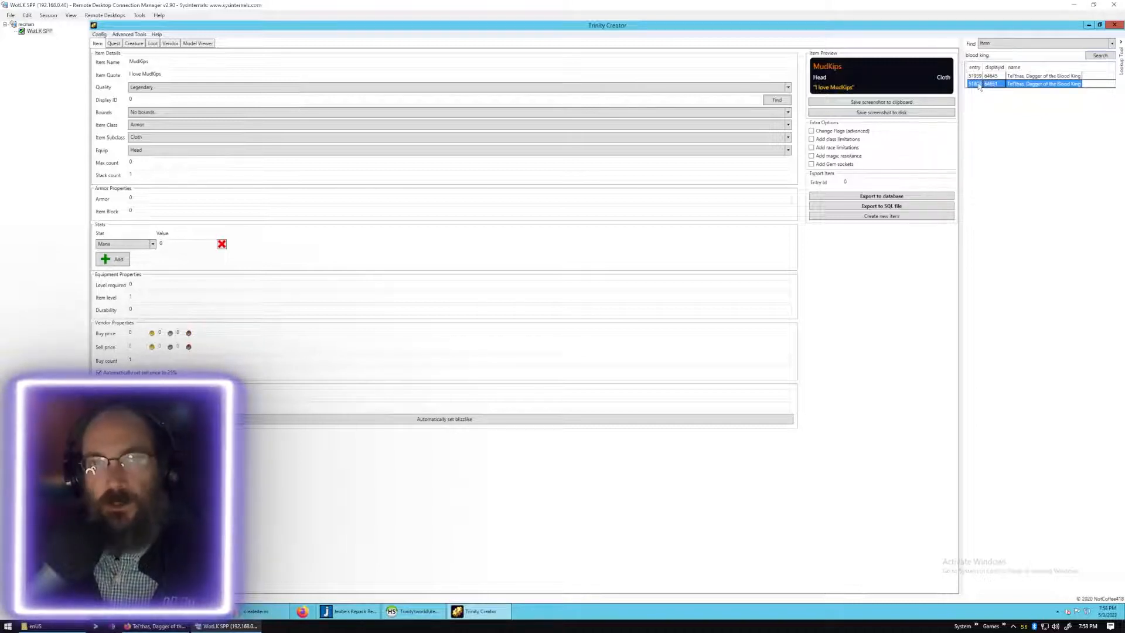
left_click(991, 77)
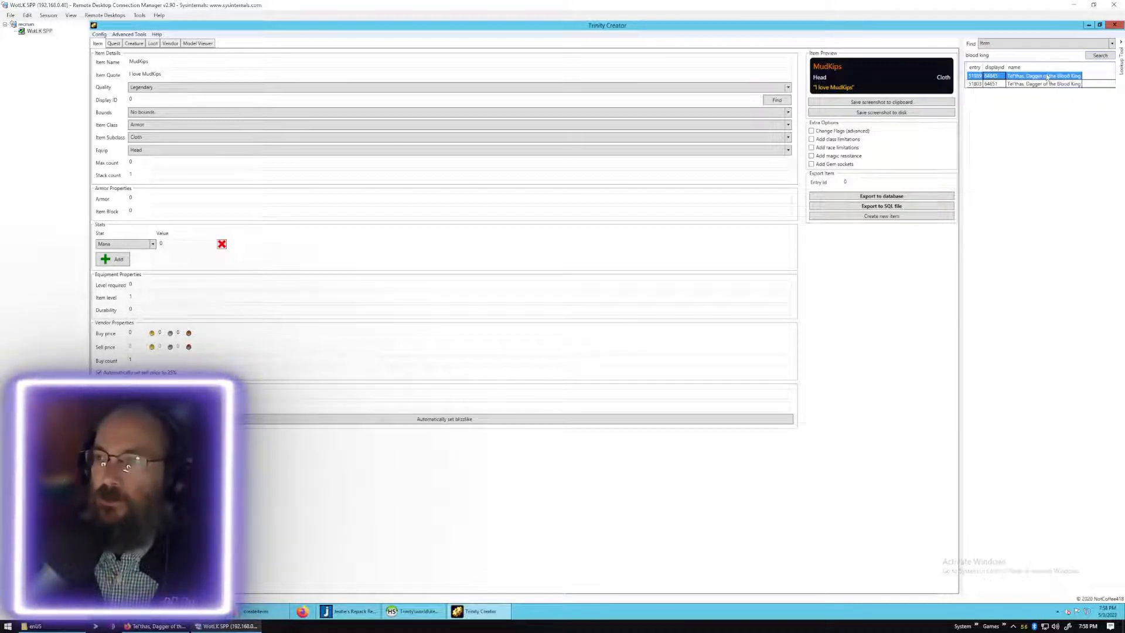
Compare the two Tel'thas, Dagger of the Blood King entries and set the item's display ID to the first one's, 64645.
left_click(1042, 85)
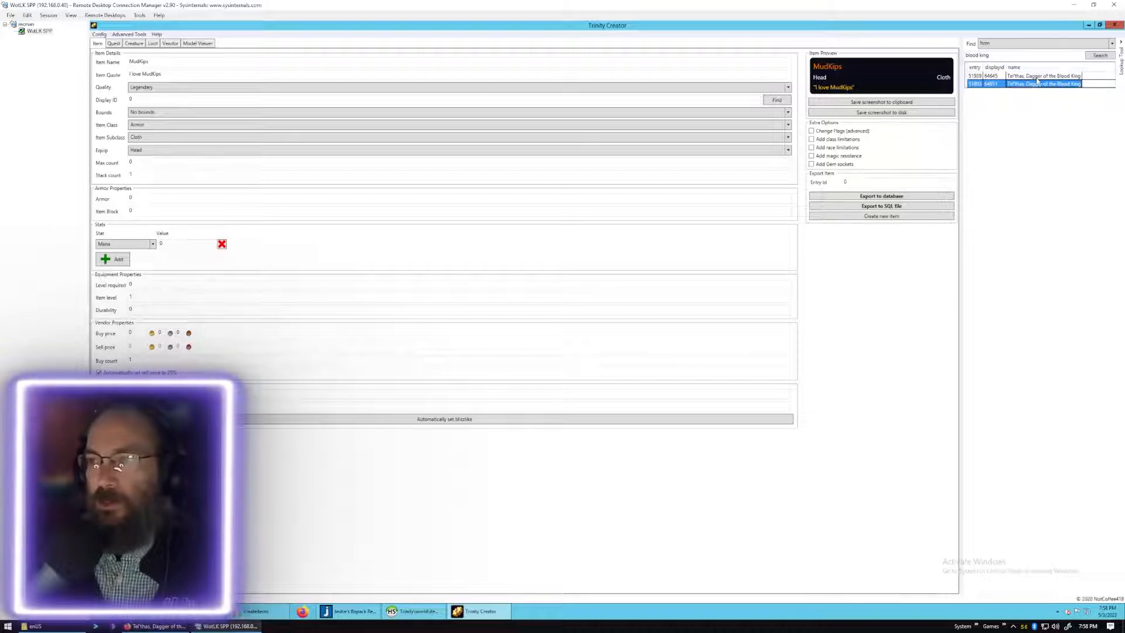
left_click(1030, 77)
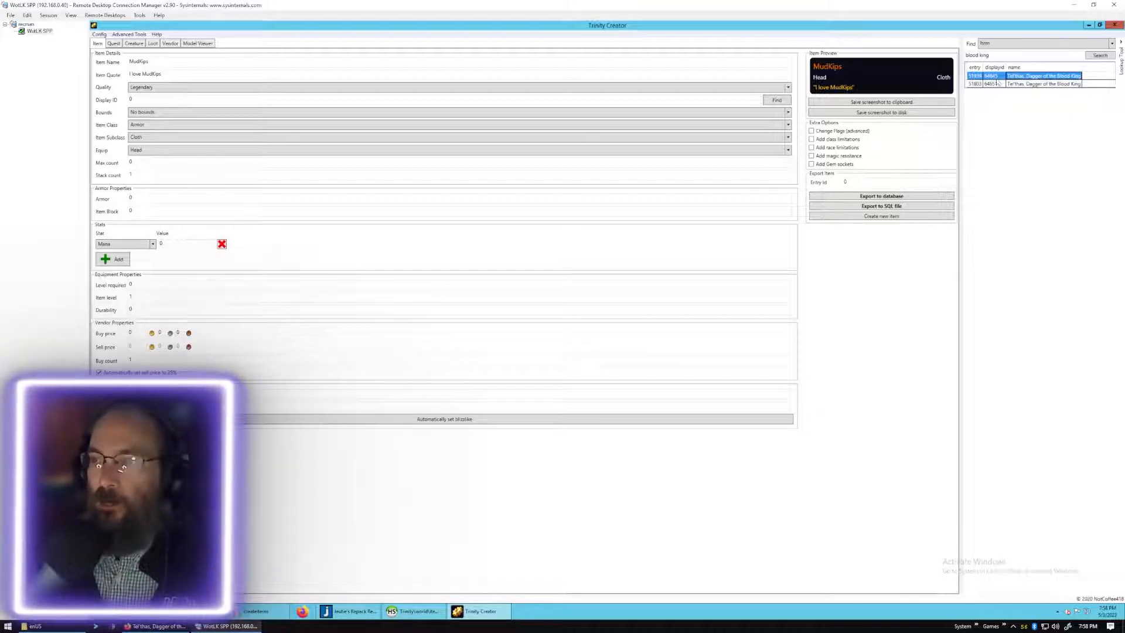
left_click(1005, 85)
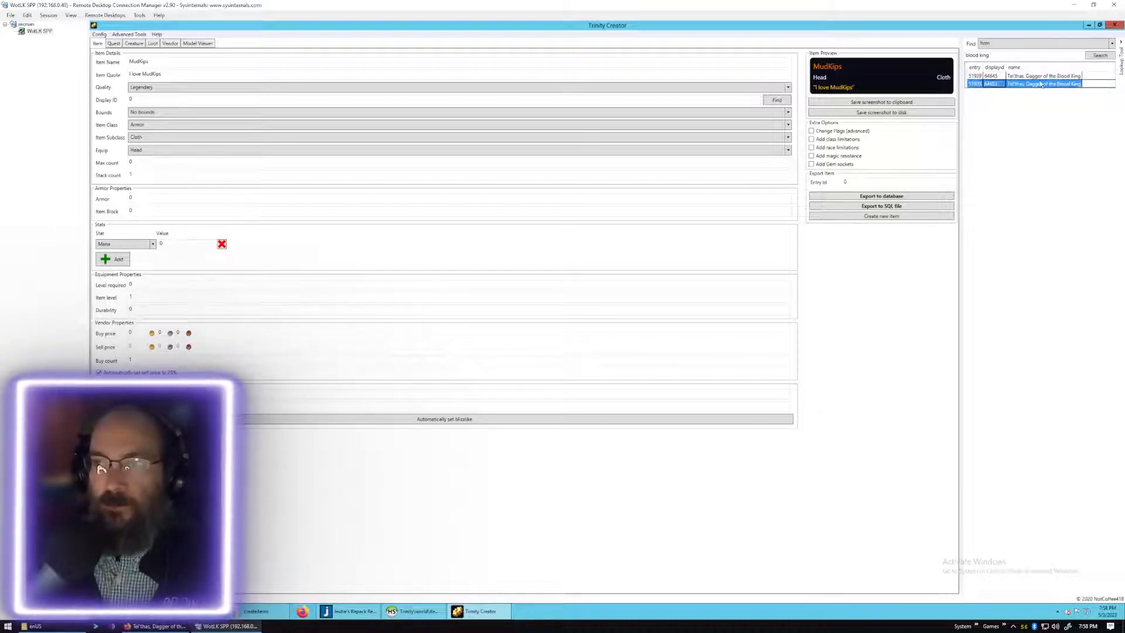
left_click(1037, 77)
right_click(1036, 77)
left_click(1041, 82)
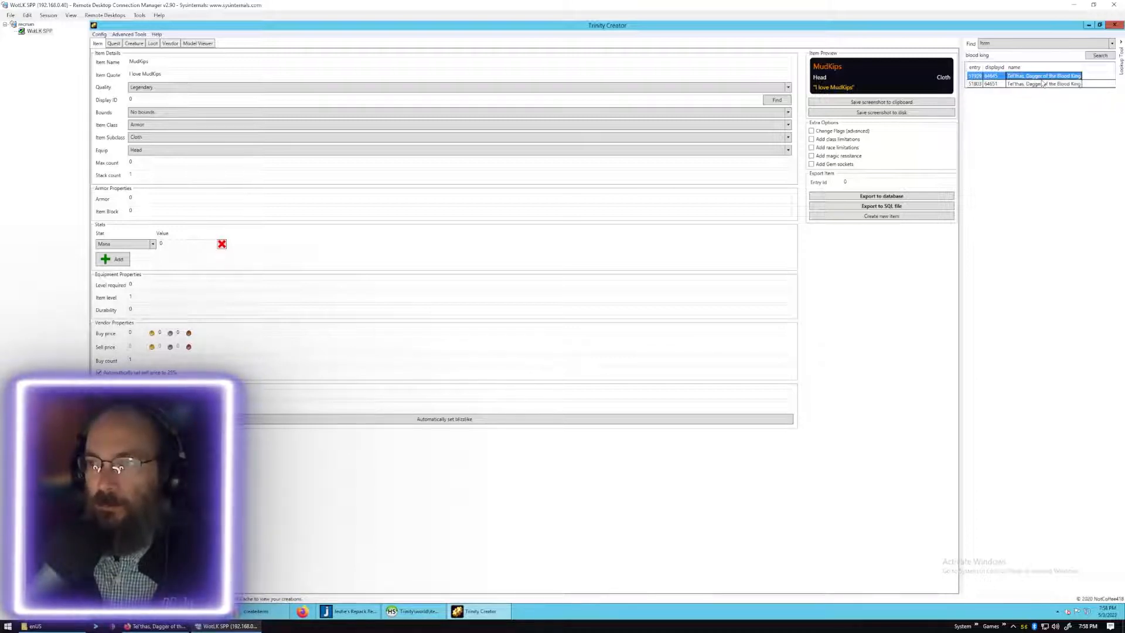
left_click(226, 100)
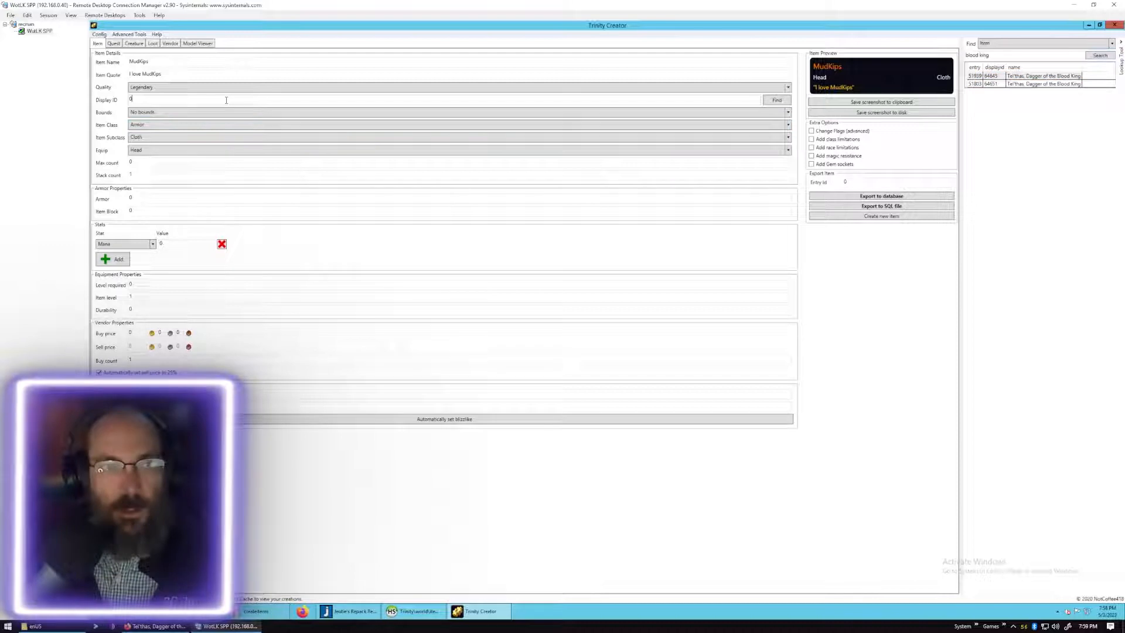
right_click(226, 100)
left_click(246, 124)
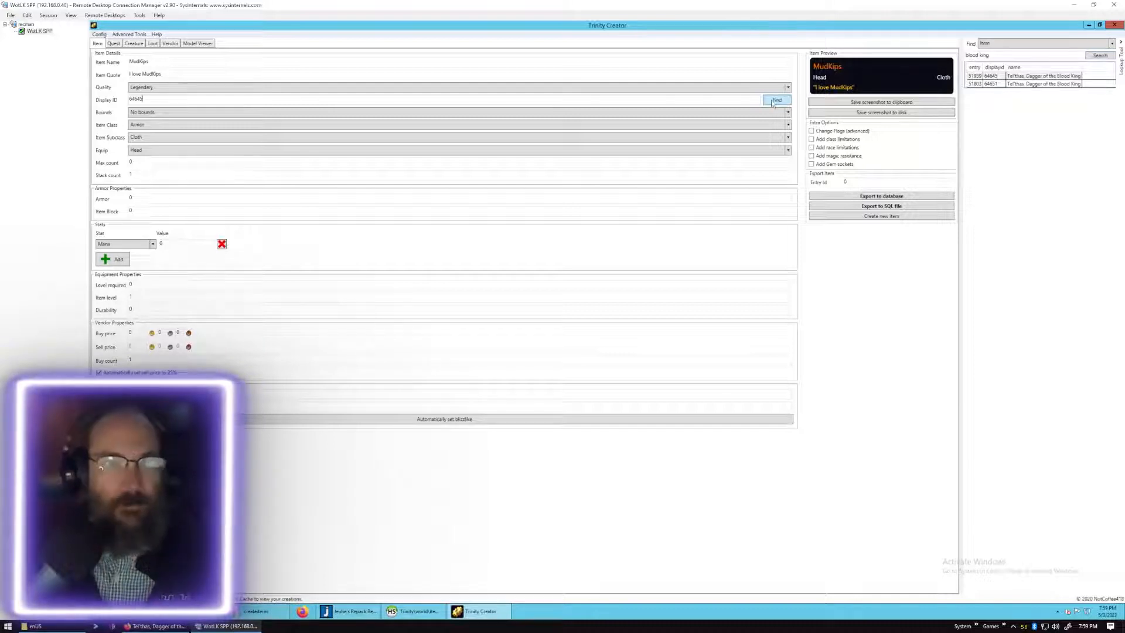
Set the item class to Weapon with the Dagger subclass, equipped as One-Hand, keeping No bounds.
left_click(602, 112)
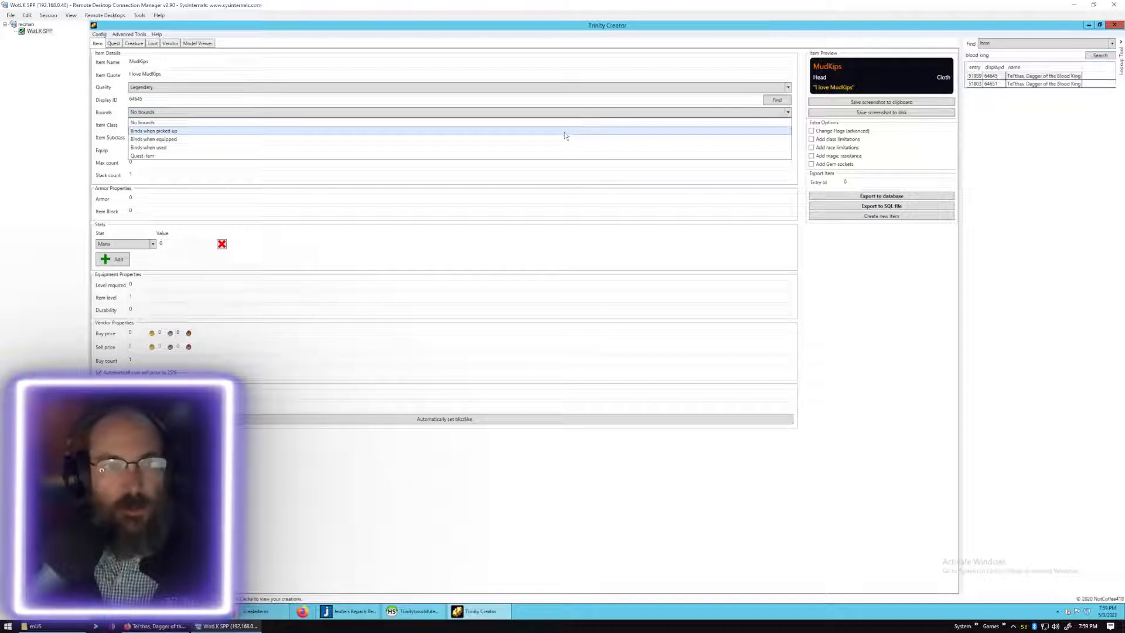
left_click(102, 117)
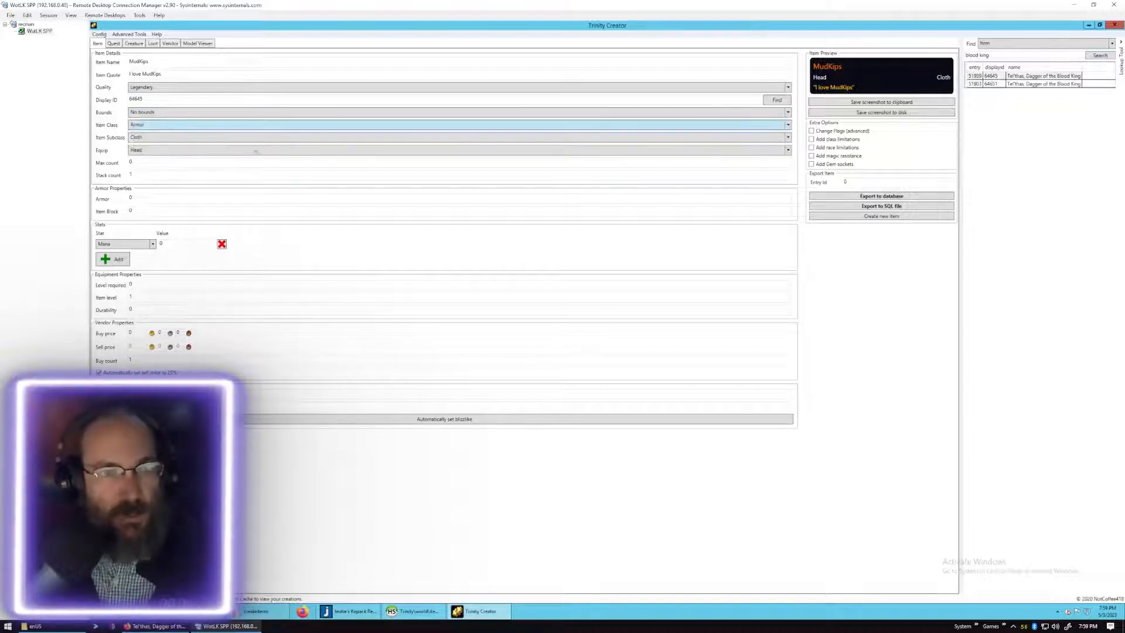
left_click(349, 125)
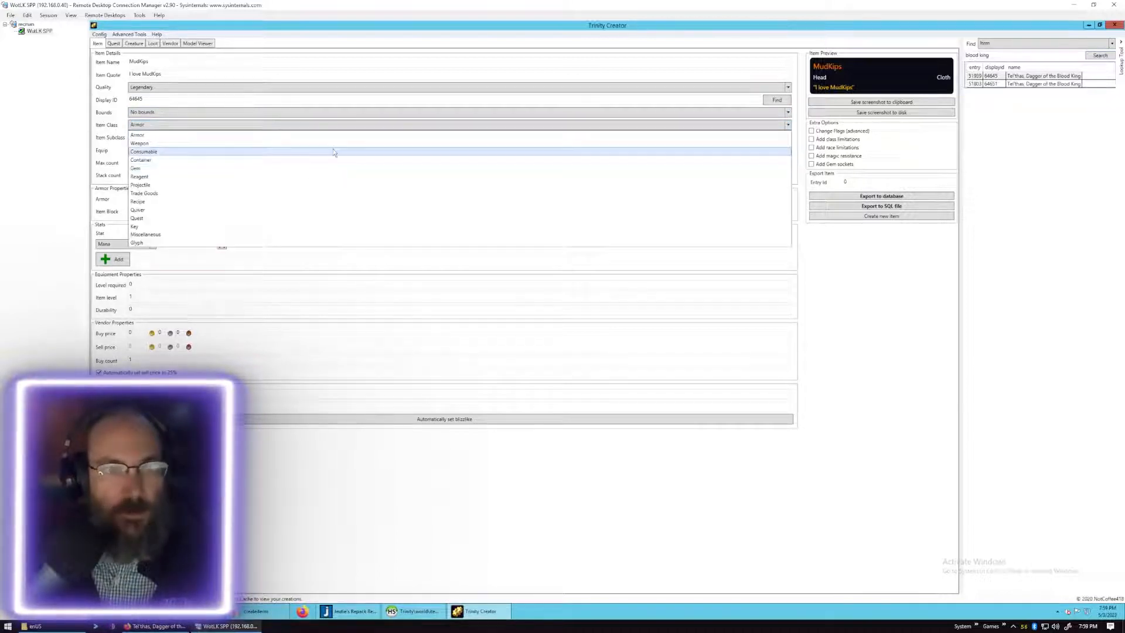
left_click(331, 144)
left_click(332, 136)
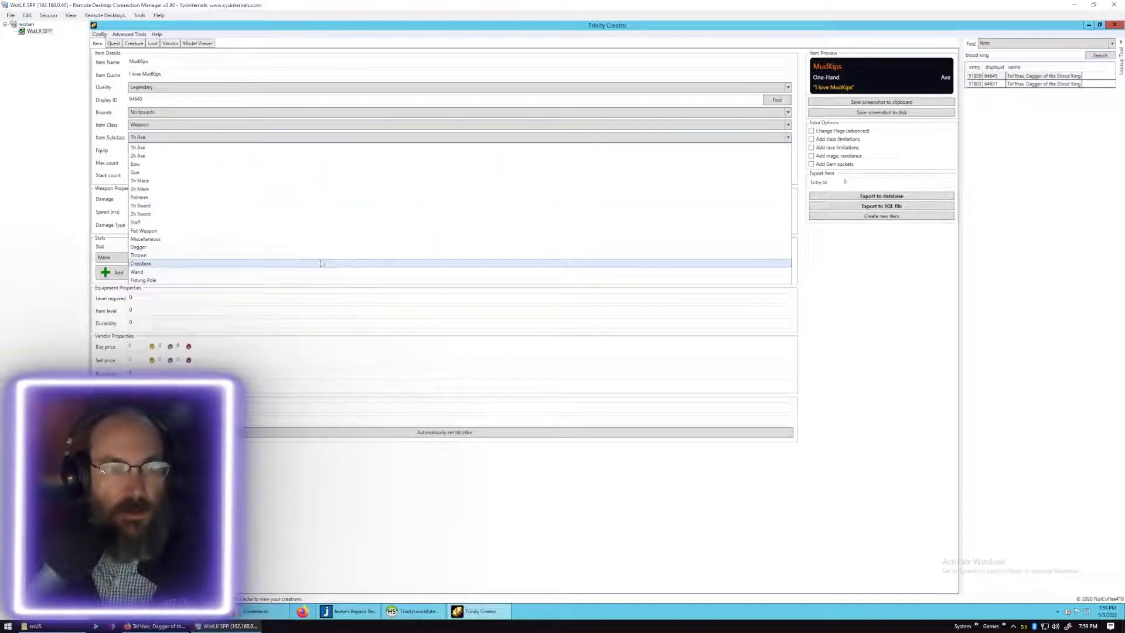
left_click(309, 247)
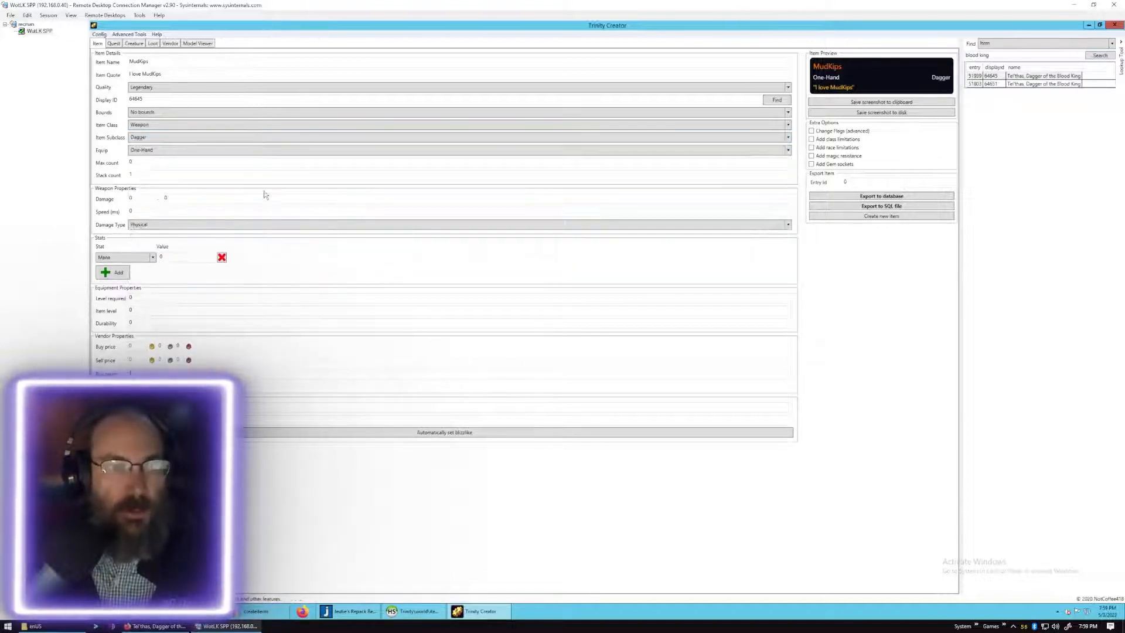
left_click(155, 152)
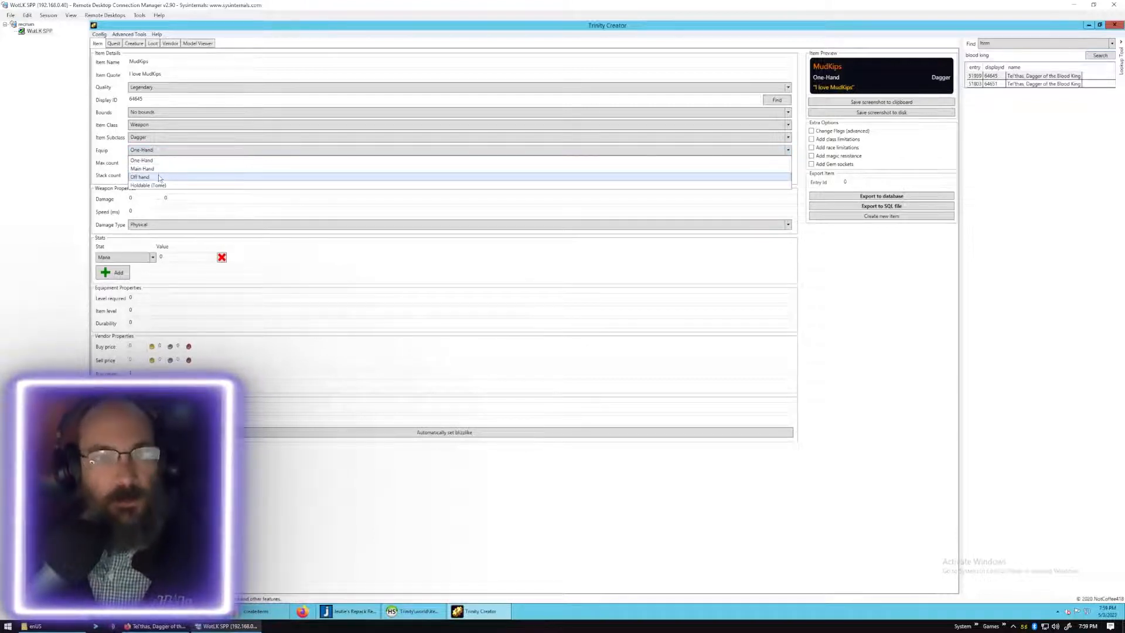
left_click(156, 162)
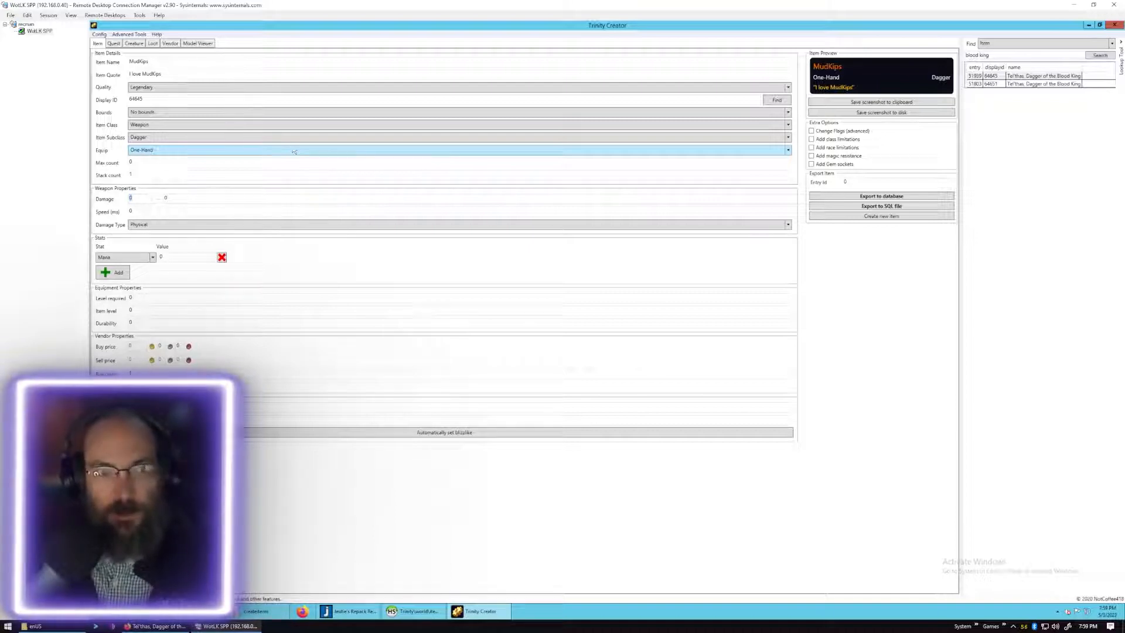
Set the weapon's damage range to 10000–20000 and its speed to 1000 ms.
type("1")
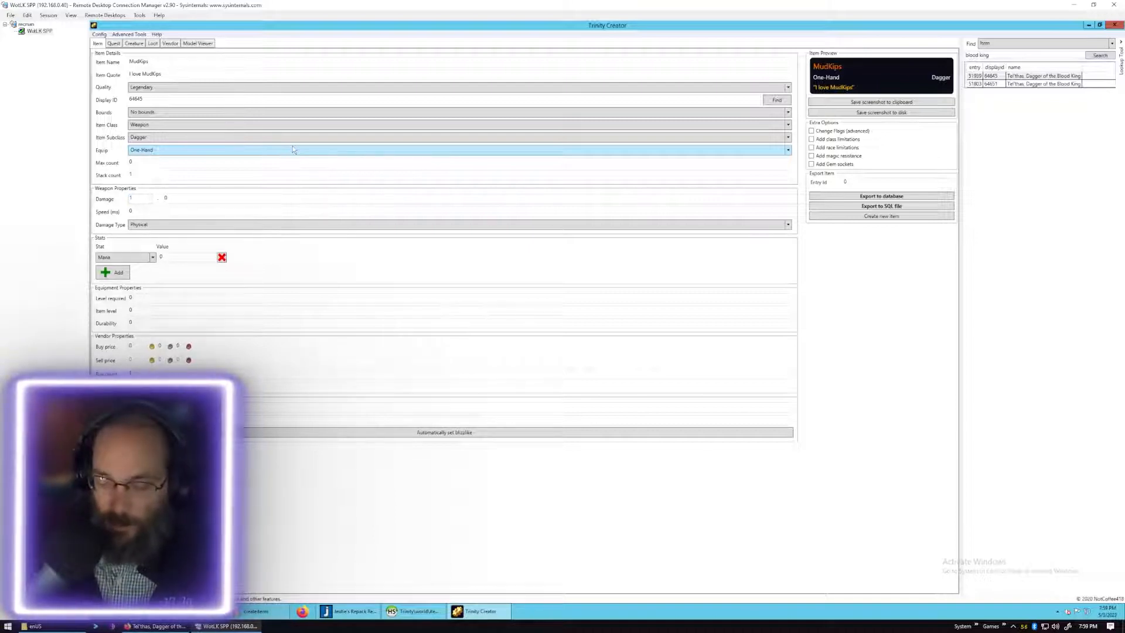
type("0000")
key("Tab")
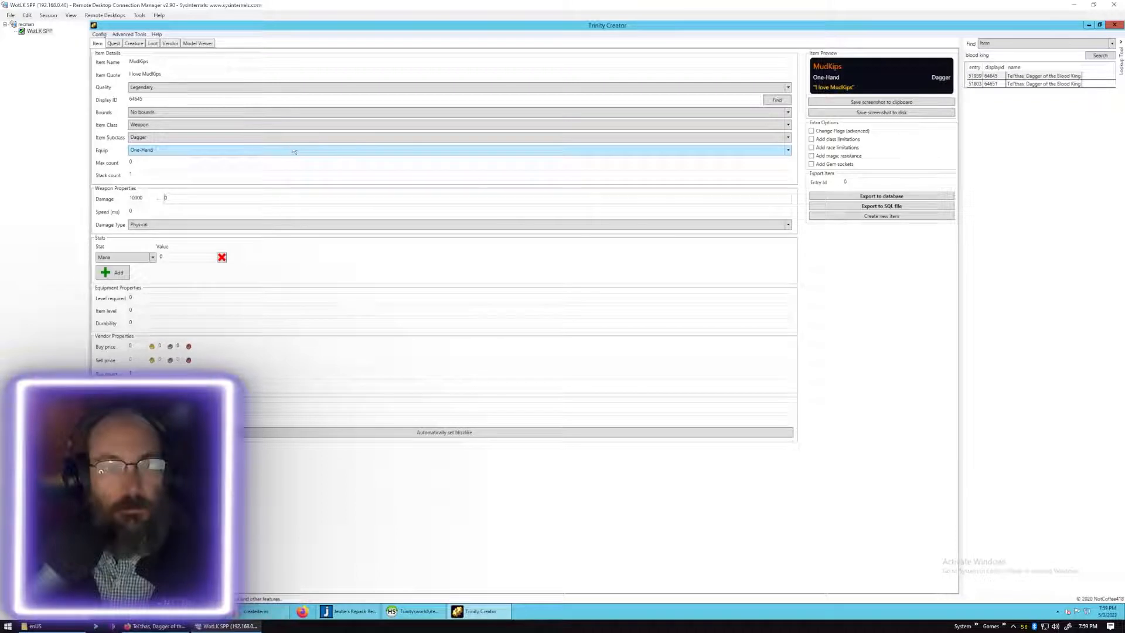
type("20000")
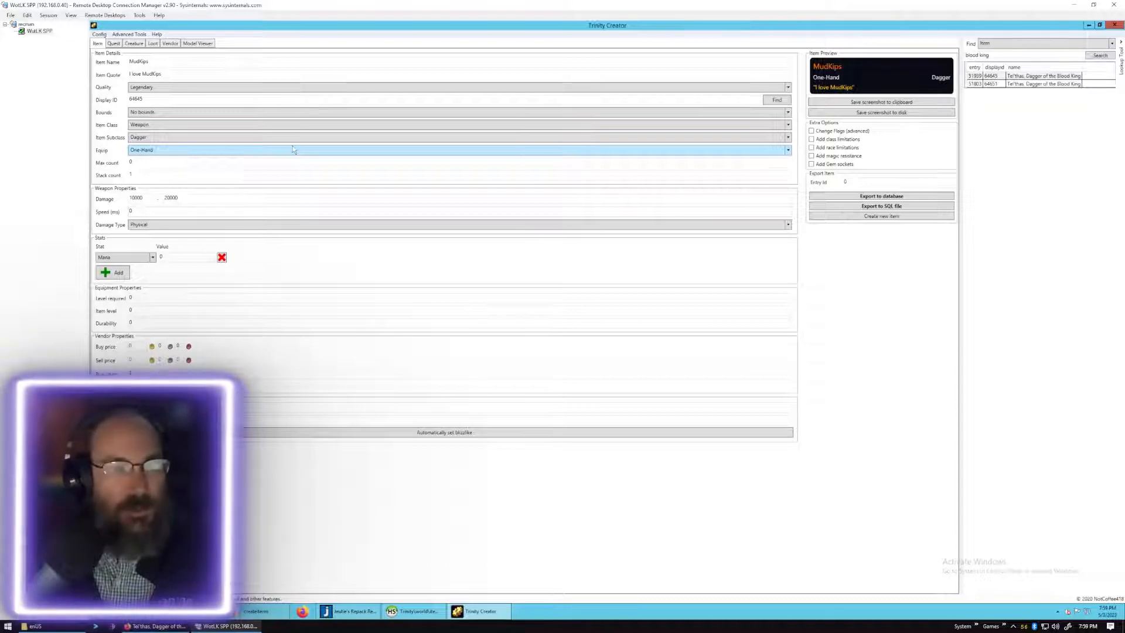
key("Tab")
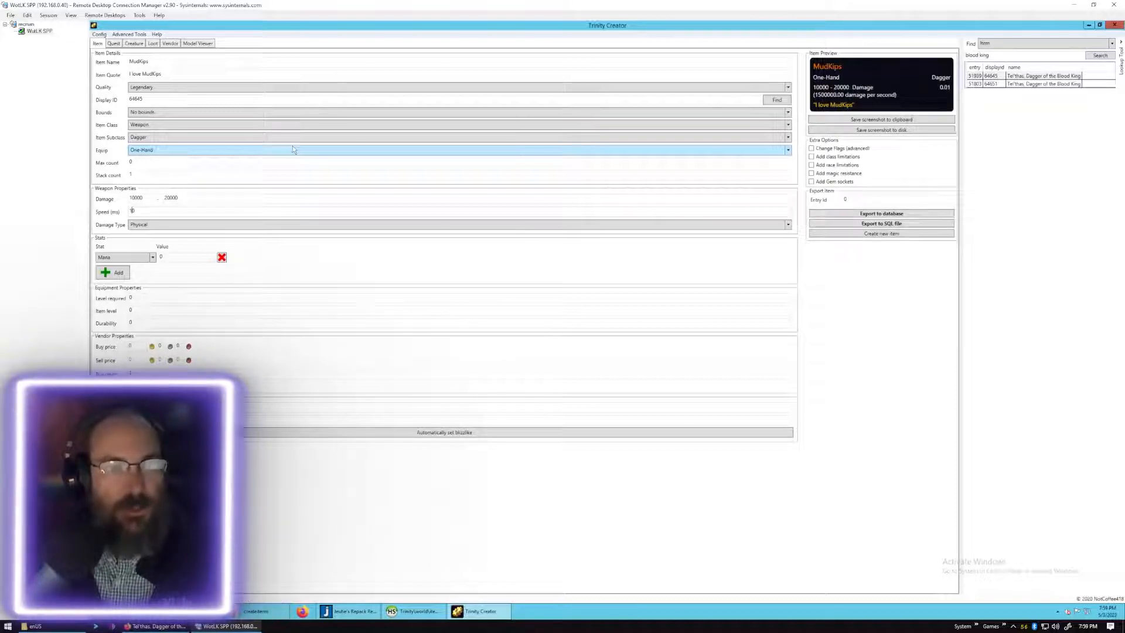
type("1000")
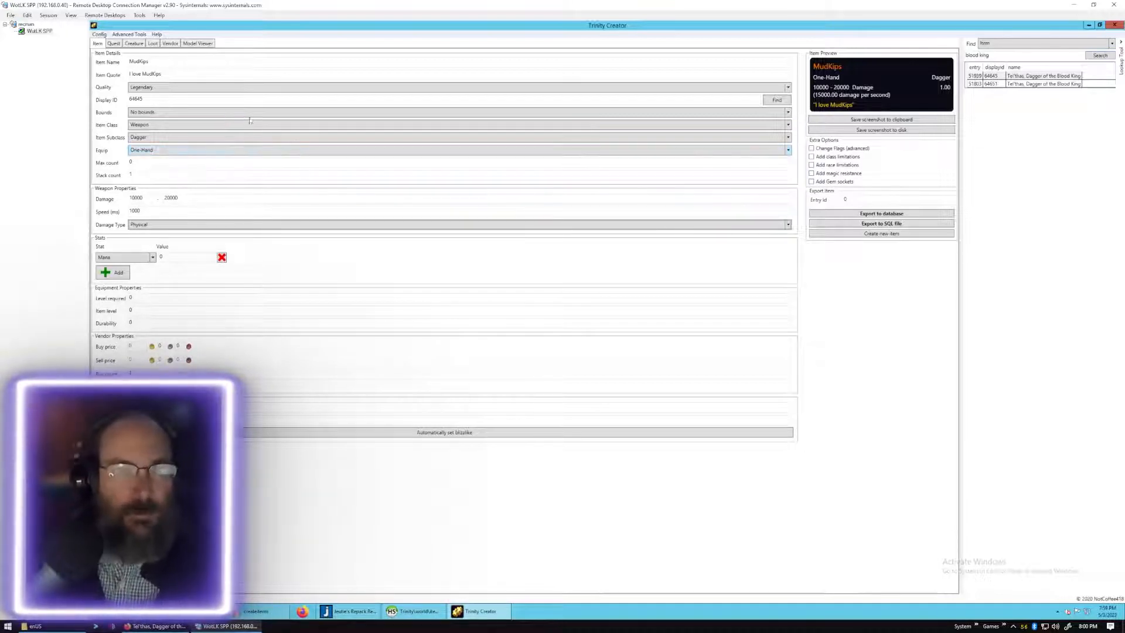
Give the dagger a Stamina stat of 100 and add a second stat of 100 Agility.
left_click(130, 256)
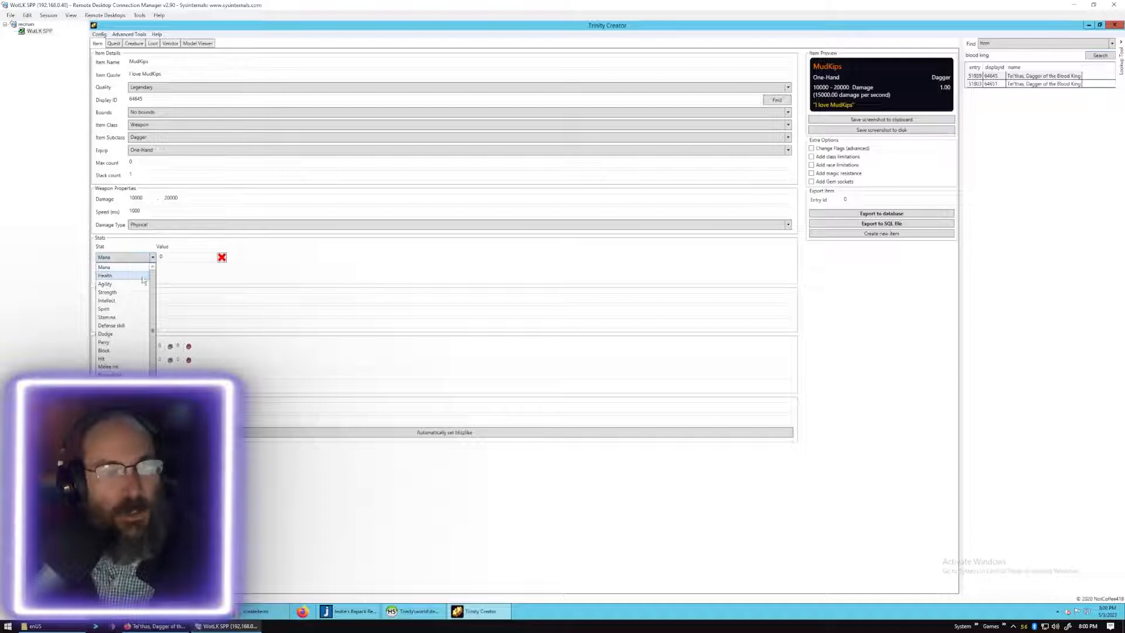
left_click(146, 317)
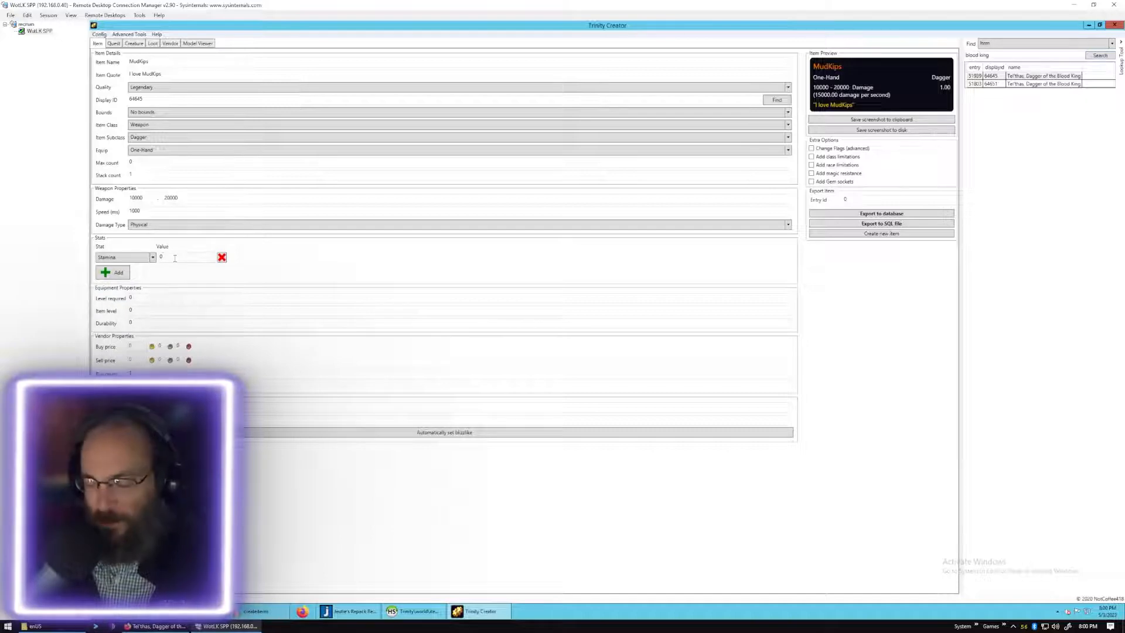
type("00")
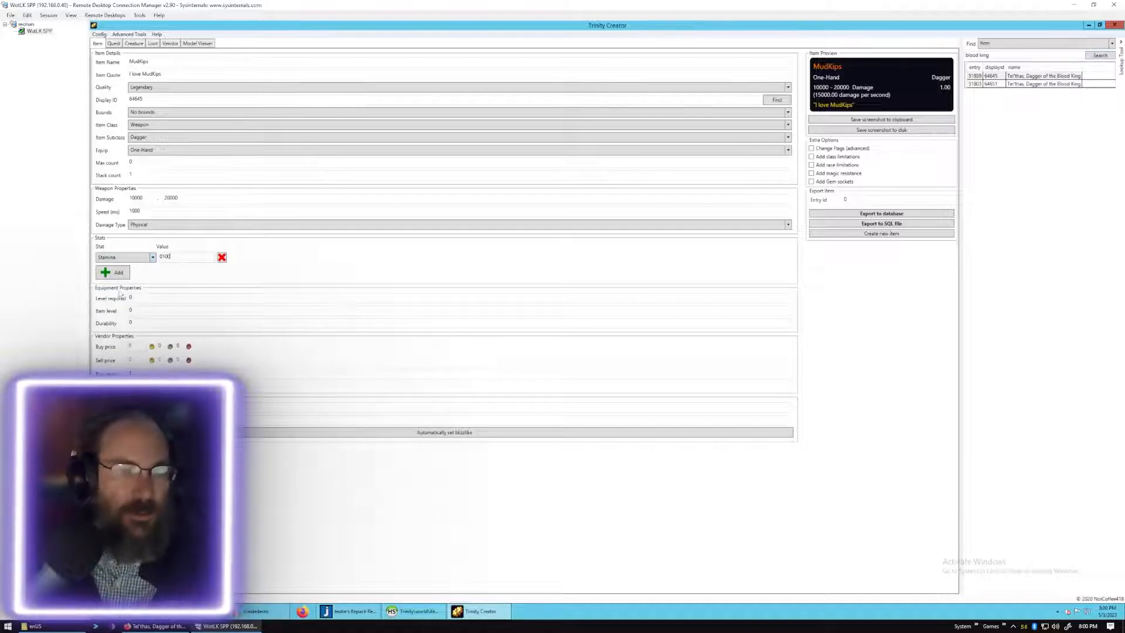
left_click(115, 273)
left_click(143, 269)
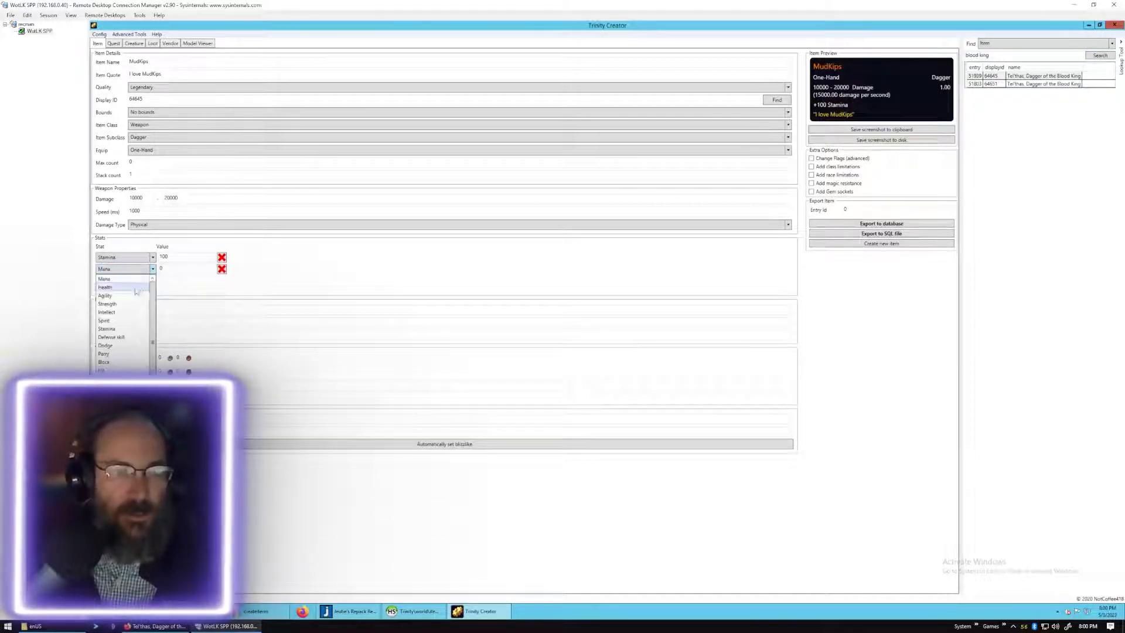
left_click(120, 291)
type("100")
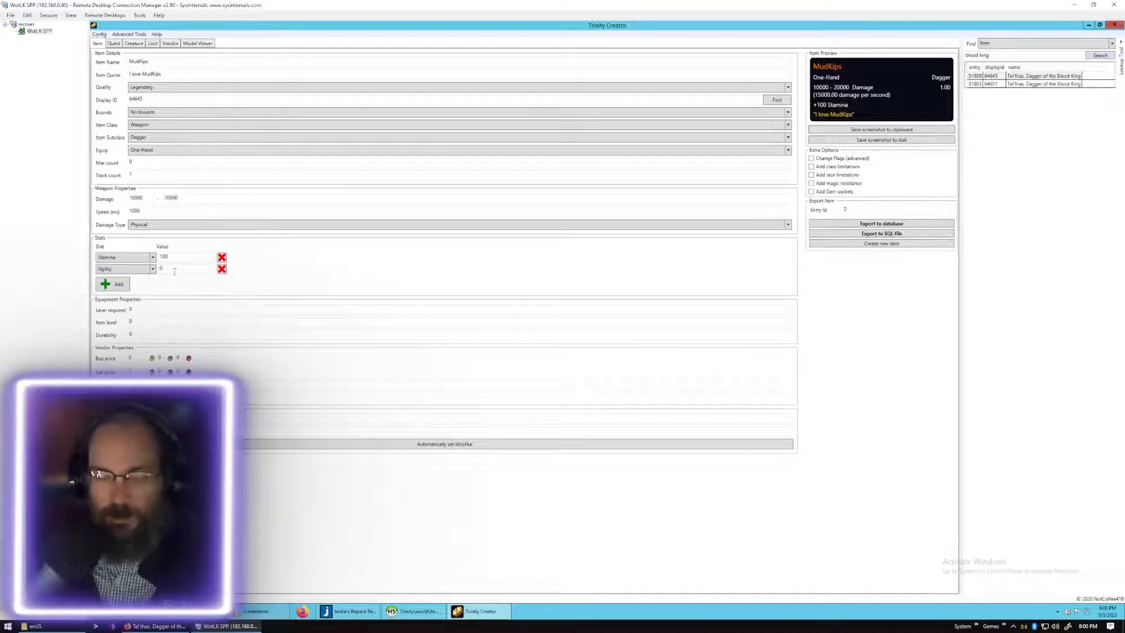
Add a third stat to the dagger, Crit Rating, with a value of 100.
left_click(101, 286)
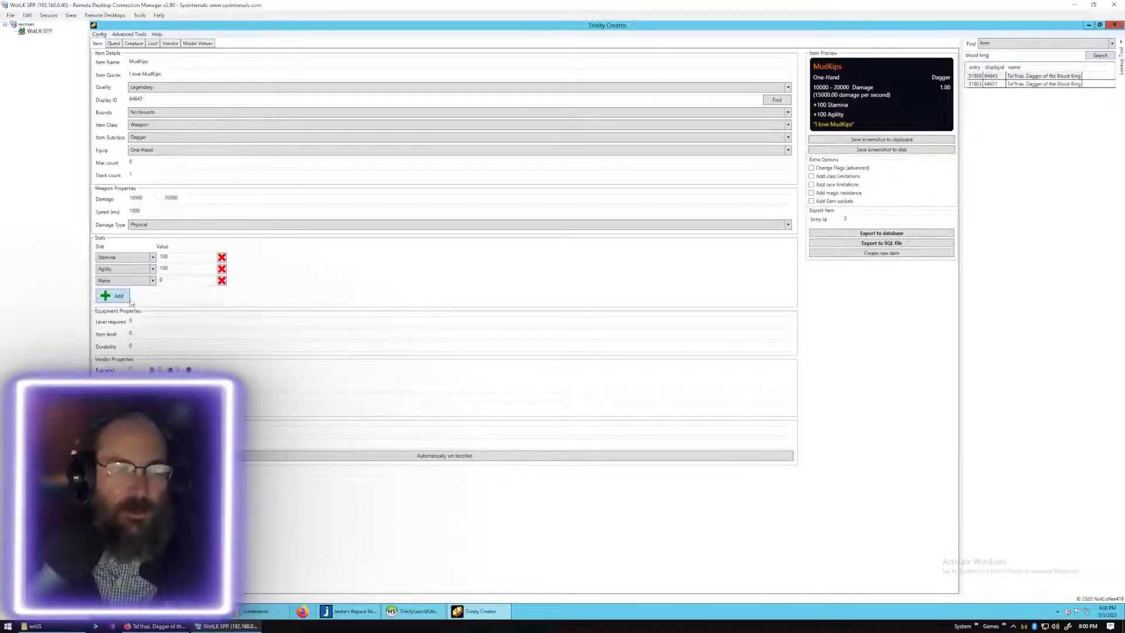
left_click(151, 280)
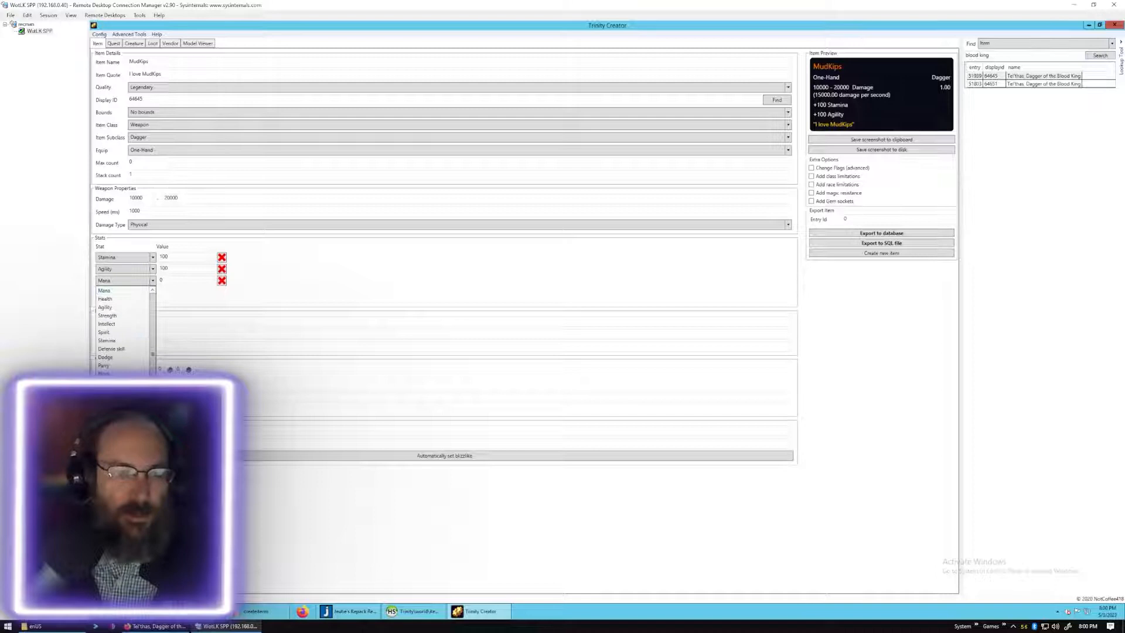
left_click(126, 441)
left_click(192, 281)
type("100")
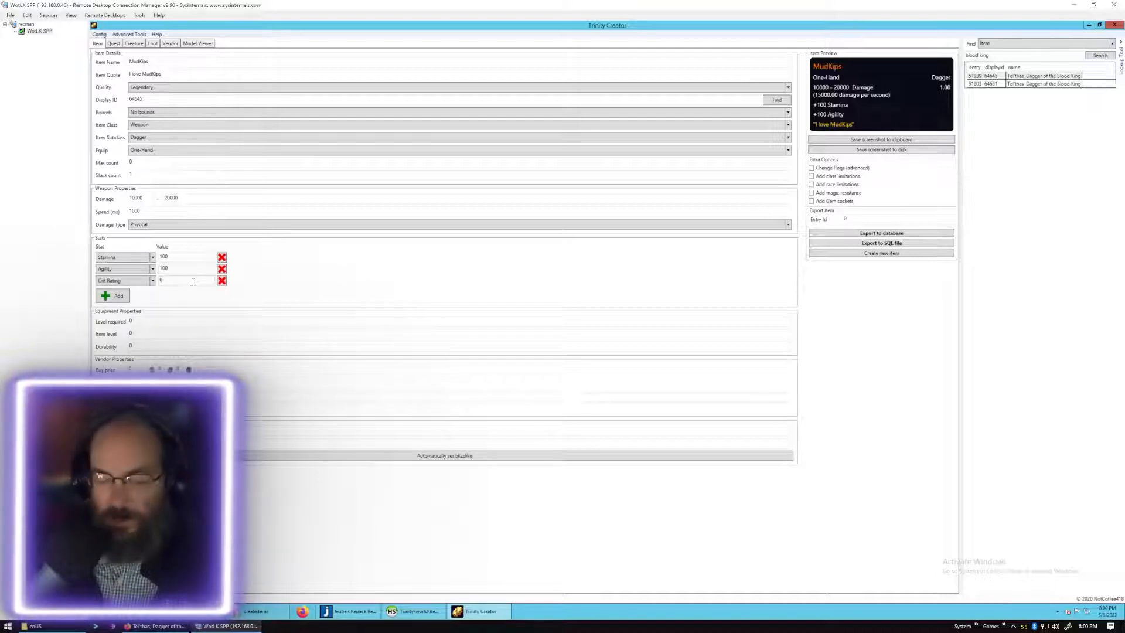
Add a fourth stat to the dagger, Armor penetration, with a value of 100.
left_click(108, 302)
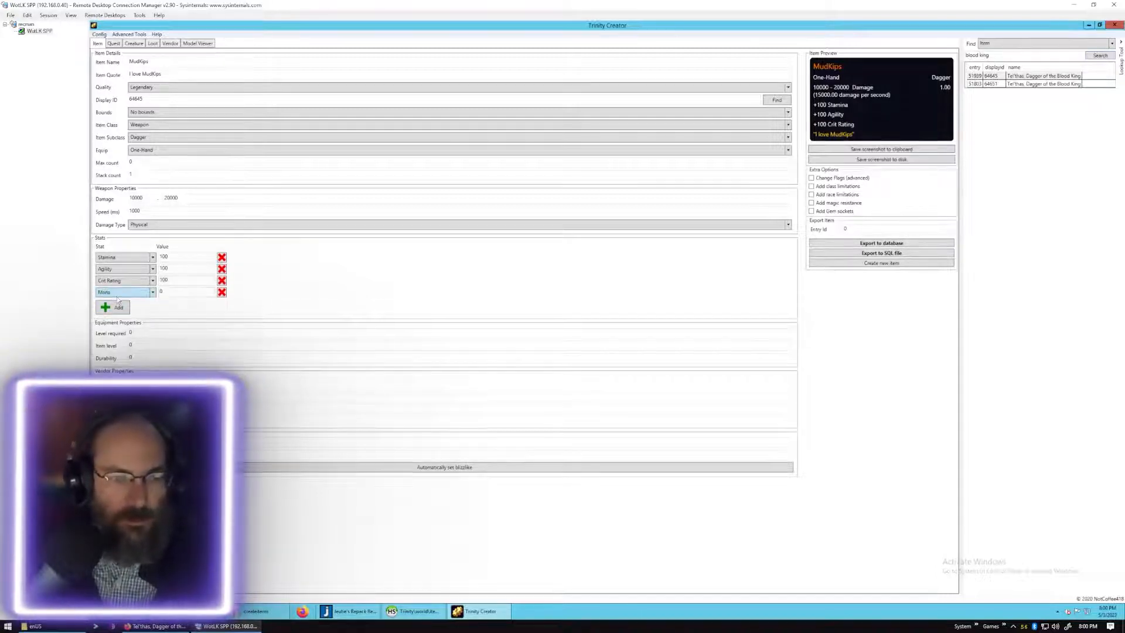
left_click(123, 291)
scroll(123, 335, "down", 4)
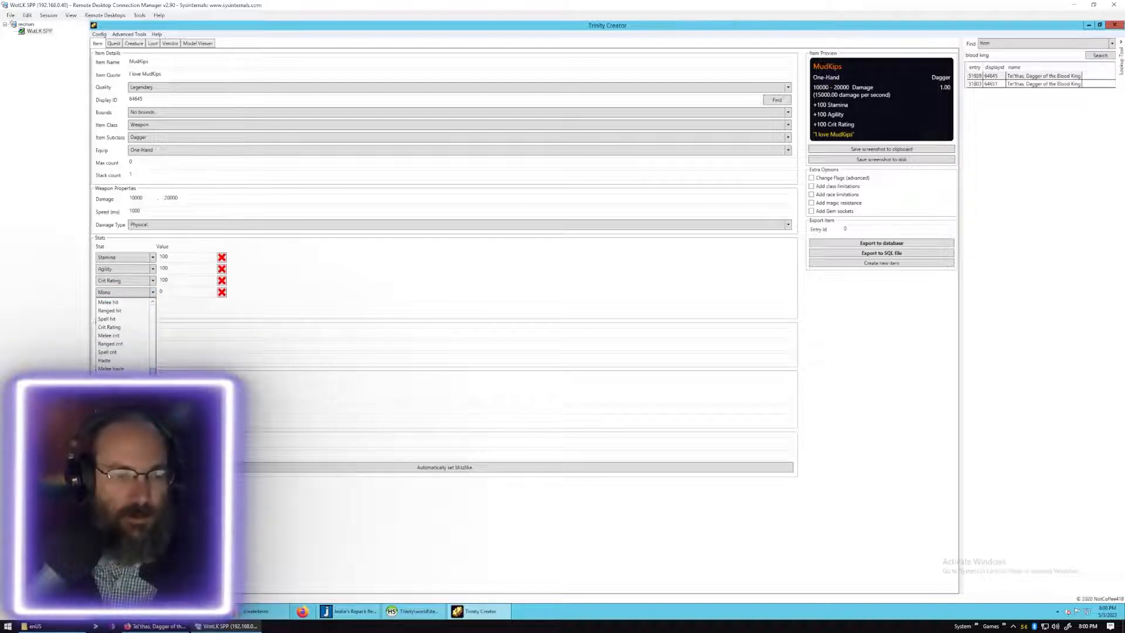
left_click(124, 422)
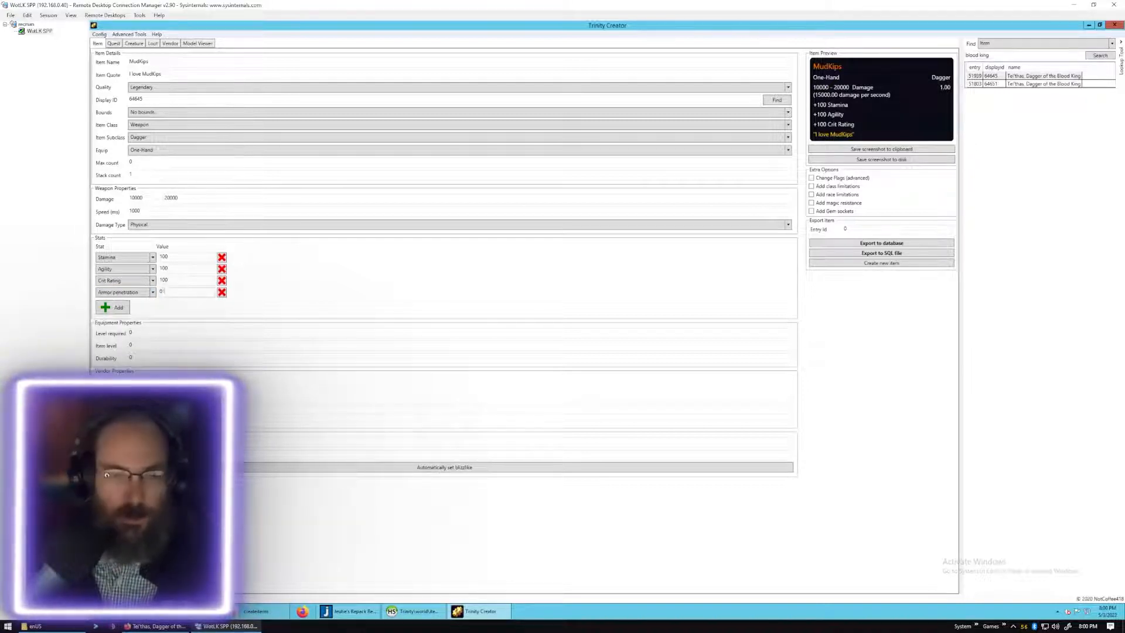
left_click(237, 321)
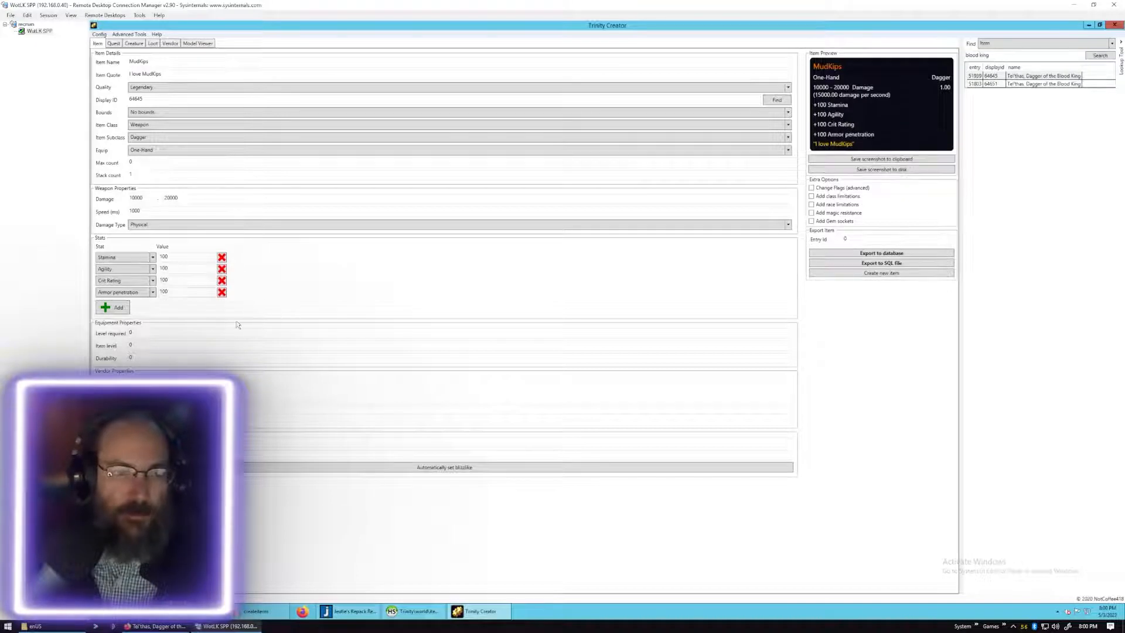
Add a fifth stat to the dagger, Hit, and enter 500000 as its value.
left_click(115, 308)
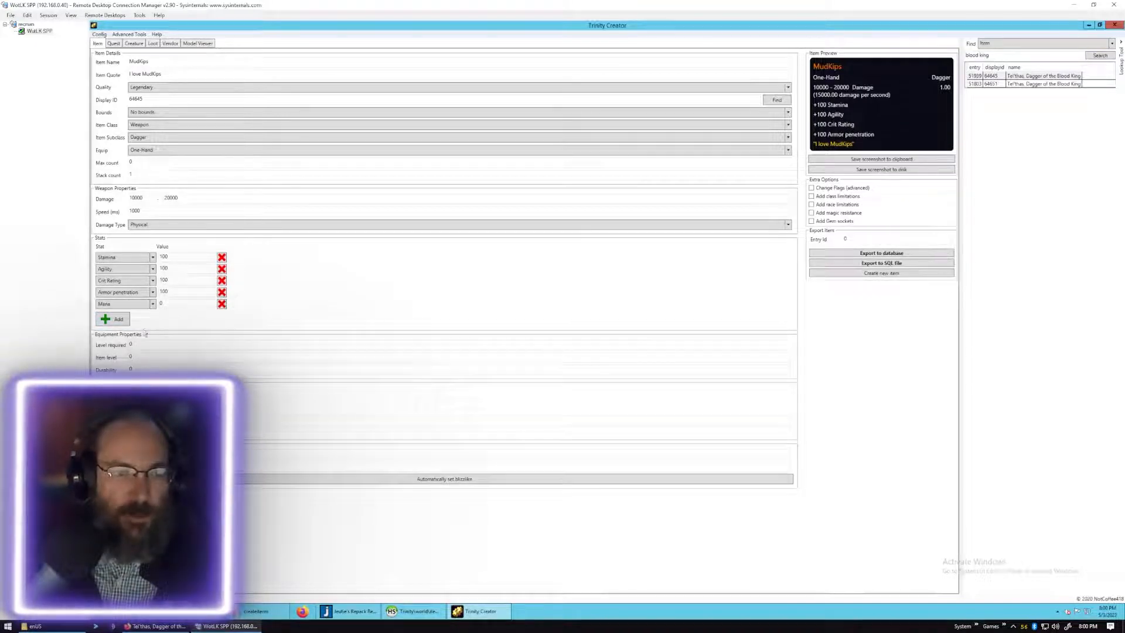
left_click(152, 303)
scroll(151, 339, "down", 3)
scroll(124, 343, "down", 2)
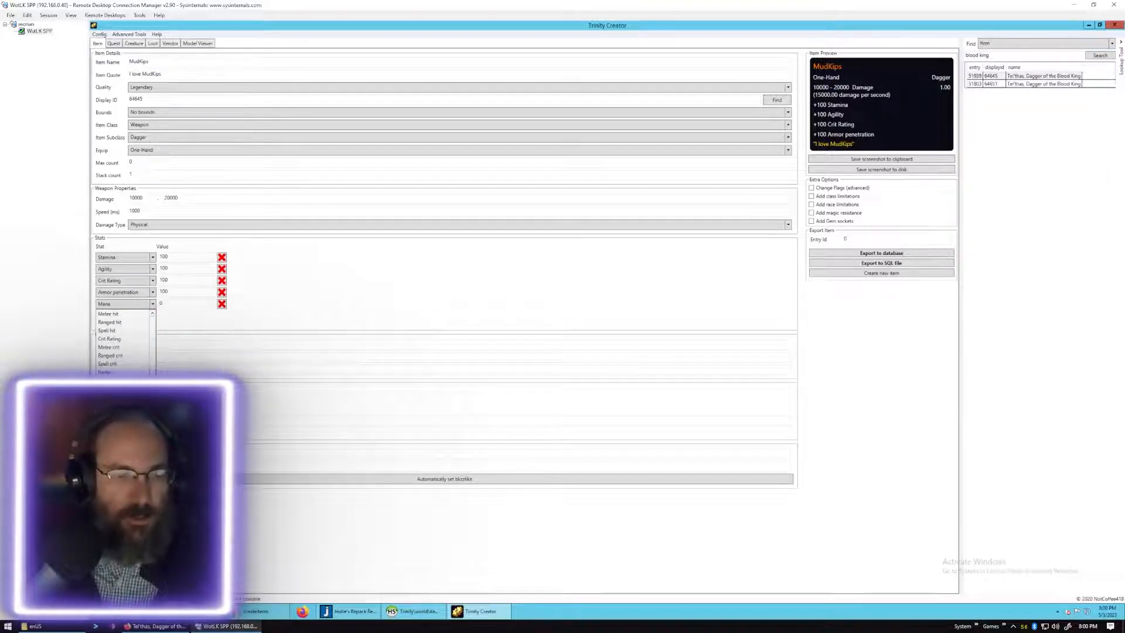
scroll(130, 336, "up", 1)
left_click(131, 331)
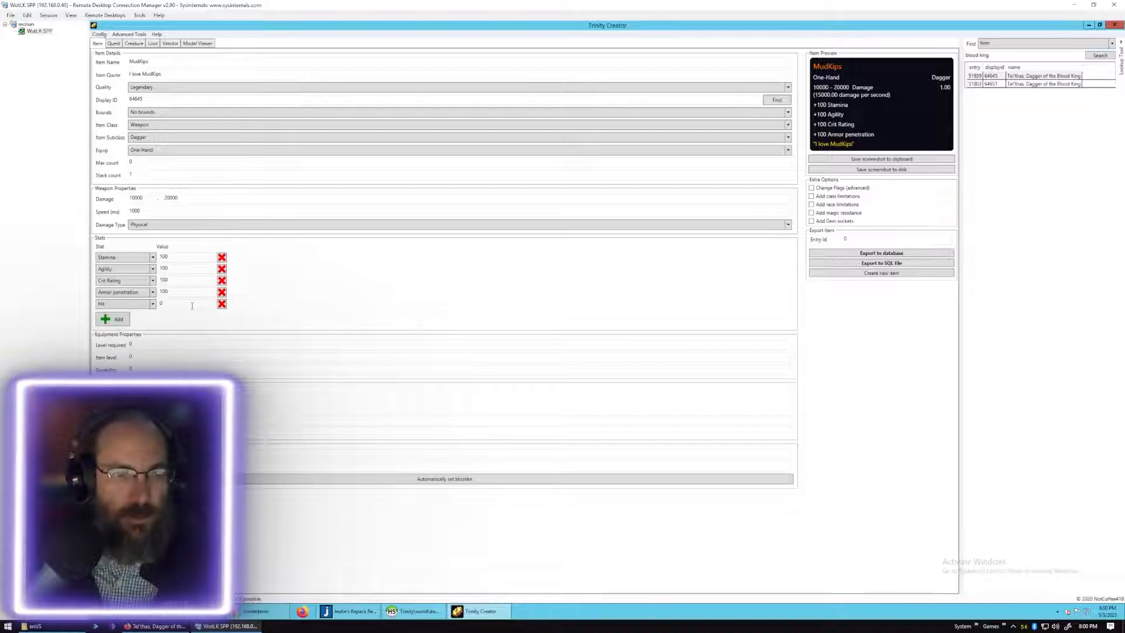
left_click(191, 305)
type("500000")
left_click(325, 311)
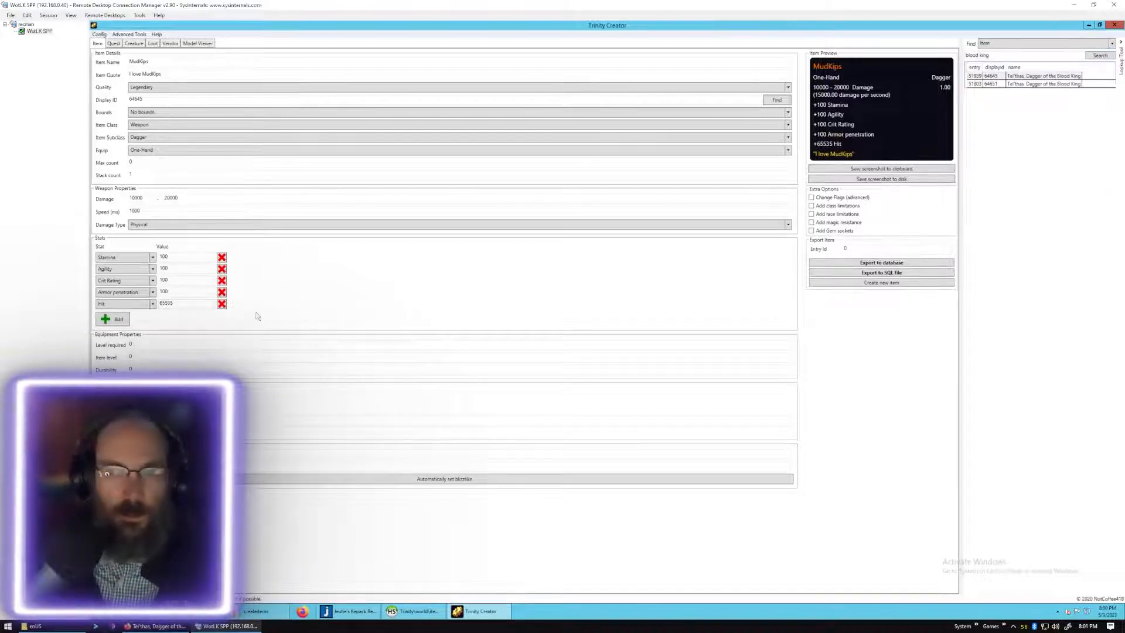
Set the Hit stat's value to 1000.
double_click(167, 303)
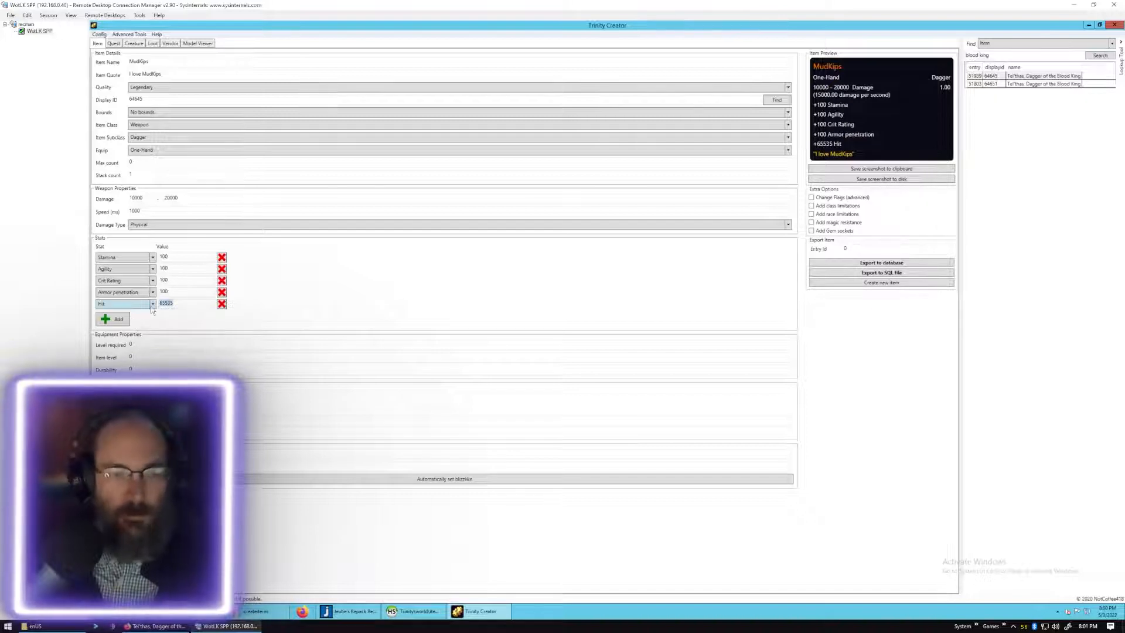
type("1000")
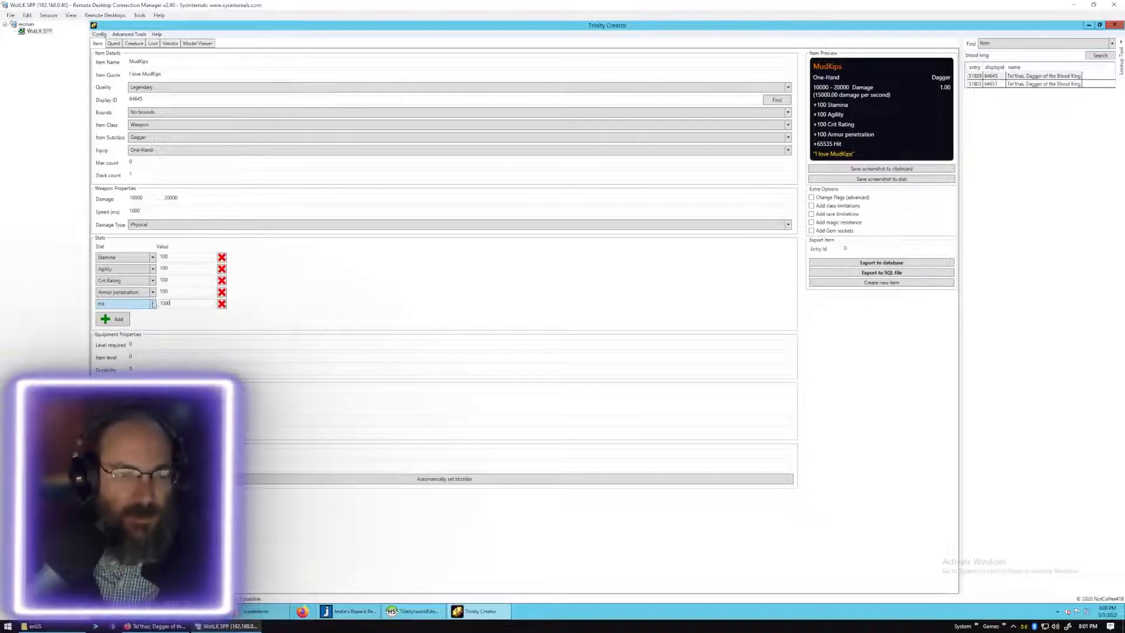
left_click(348, 272)
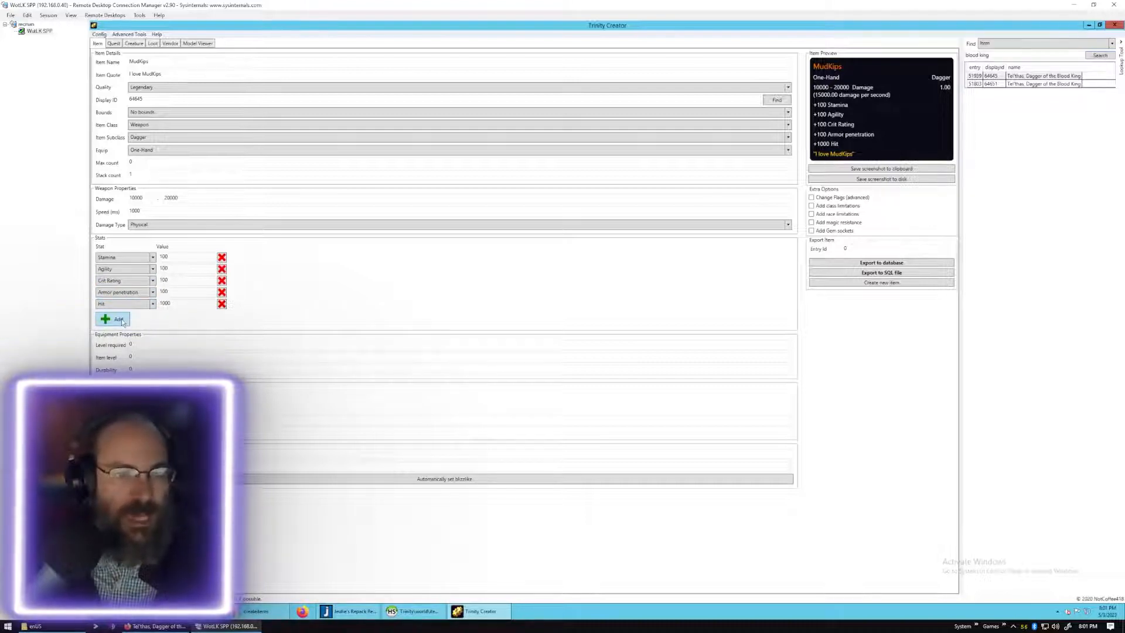
Add a sixth stat to the dagger and choose Expertise as its type.
left_click(120, 320)
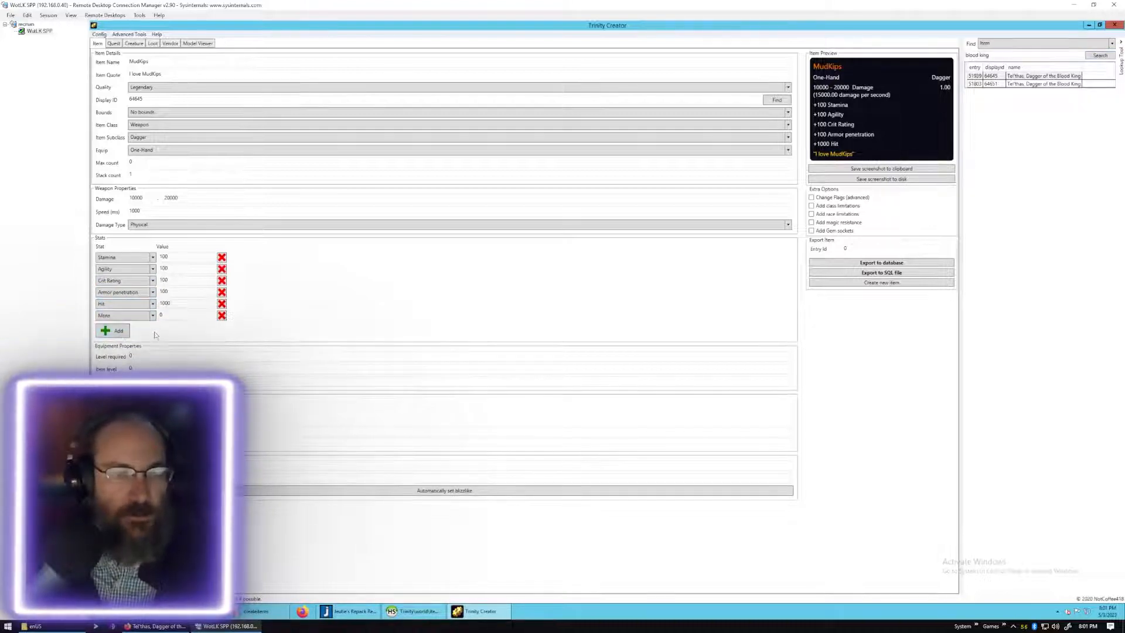
left_click(153, 315)
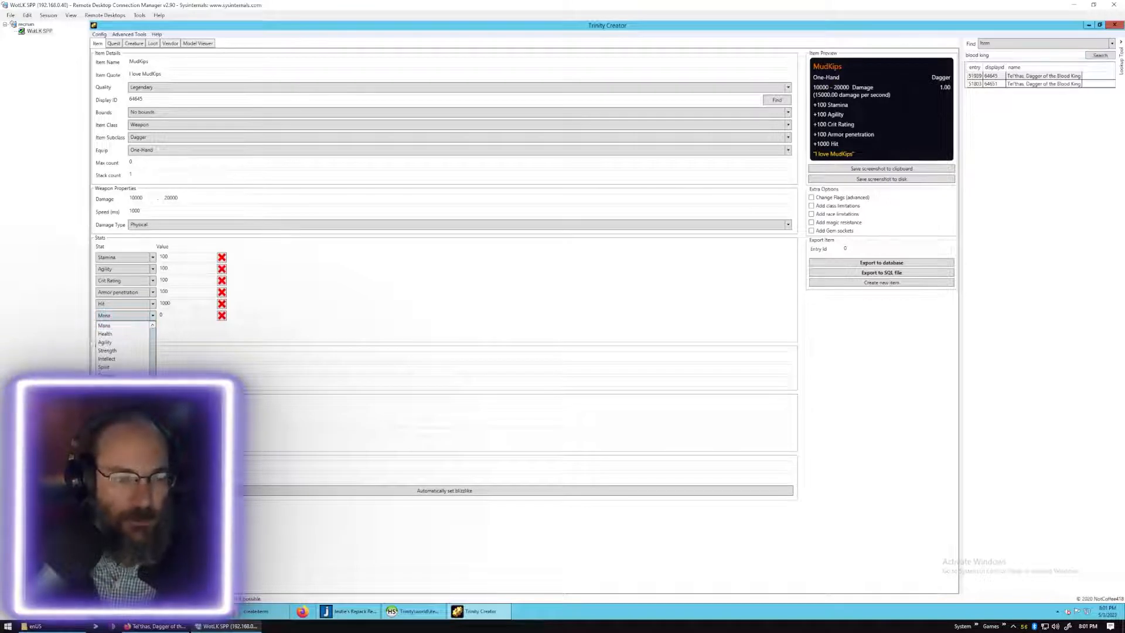
scroll(123, 346, "down", 4)
scroll(123, 345, "down", 1)
scroll(123, 345, "up", 1)
scroll(123, 345, "up", 1)
scroll(123, 345, "up", 4)
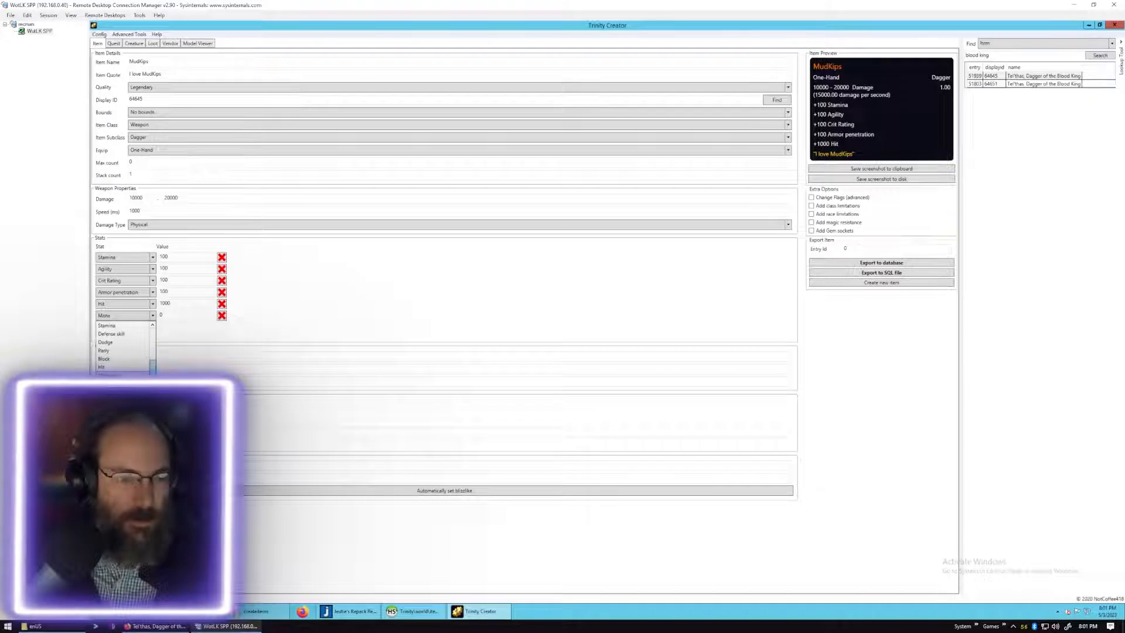
scroll(123, 346, "up", 5)
scroll(123, 345, "up", 1)
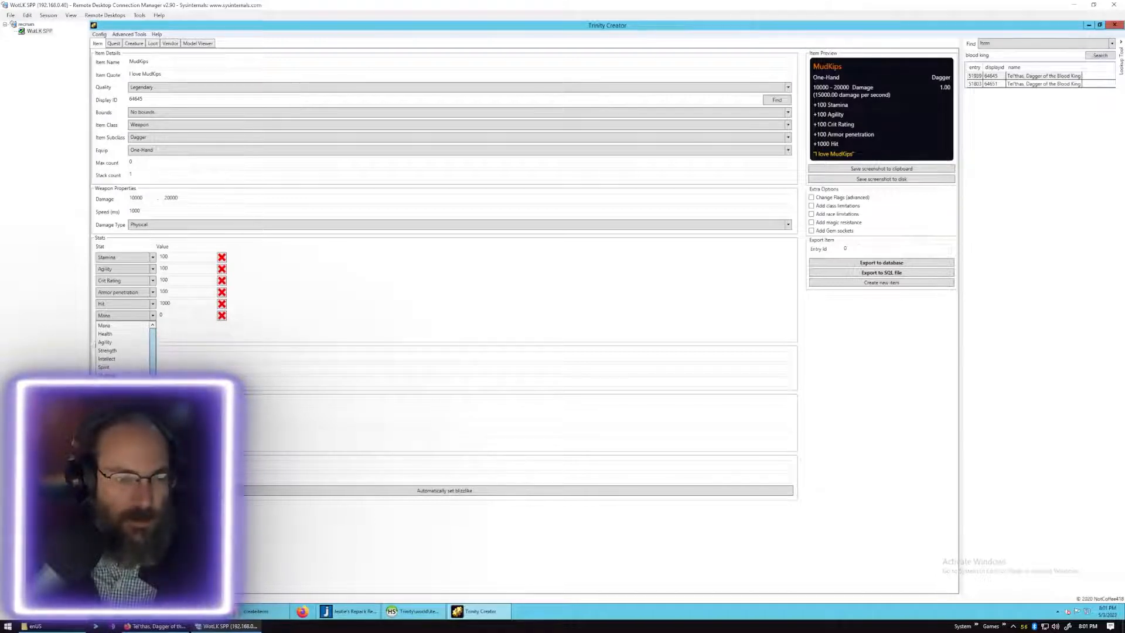
scroll(123, 345, "down", 10)
scroll(123, 345, "down", 2)
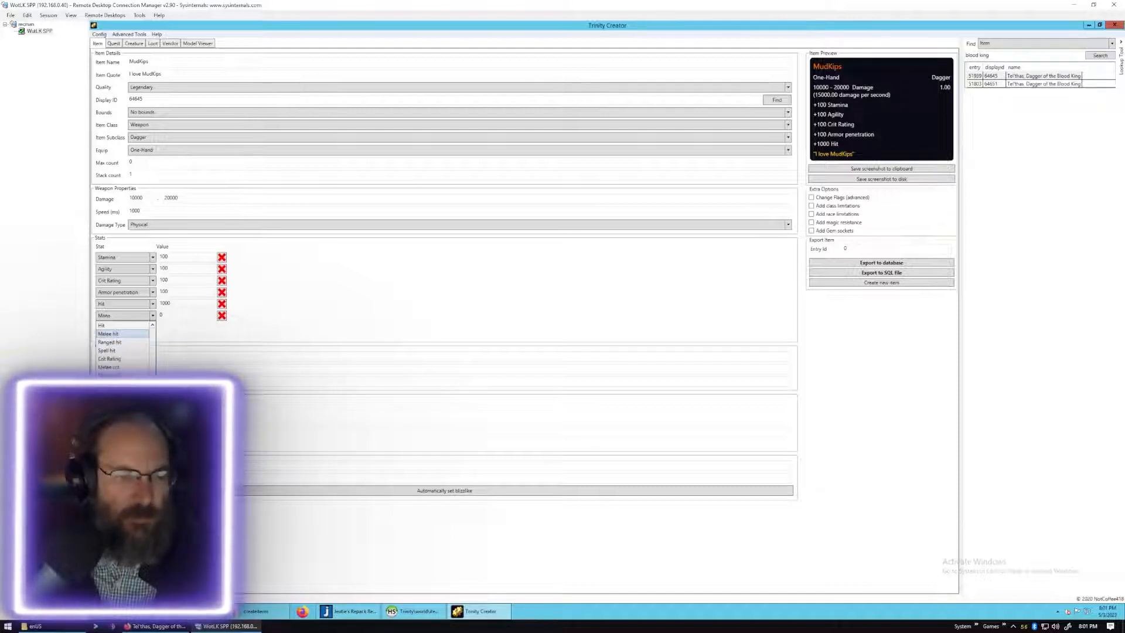
left_click(120, 416)
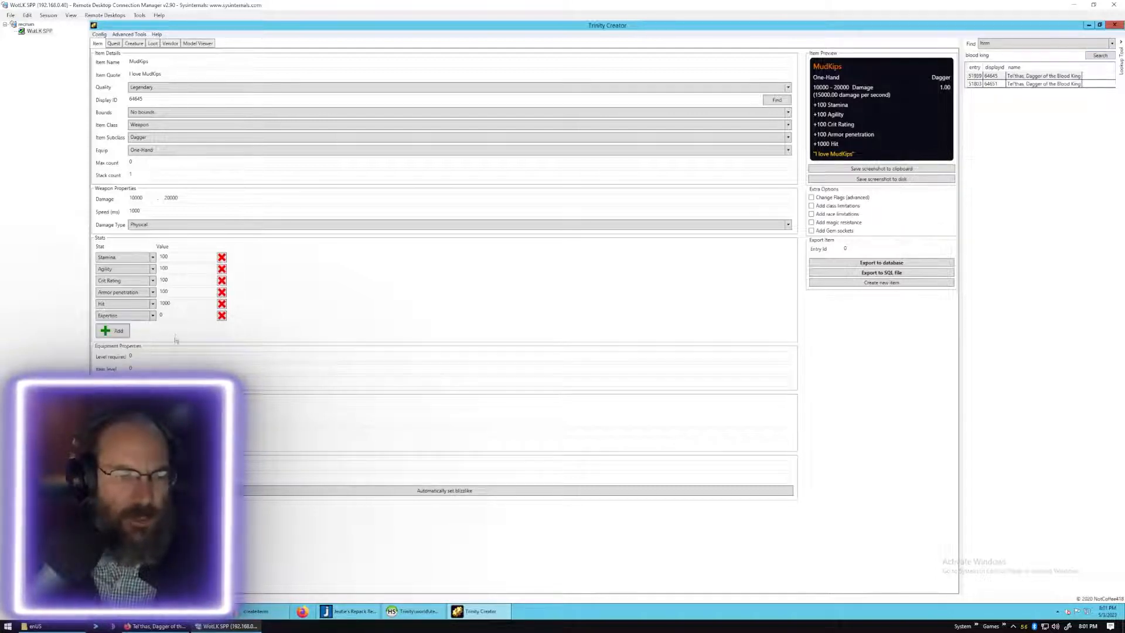
Set the Expertise value to 100 and the dagger's required level and item level to 5.
double_click(179, 318)
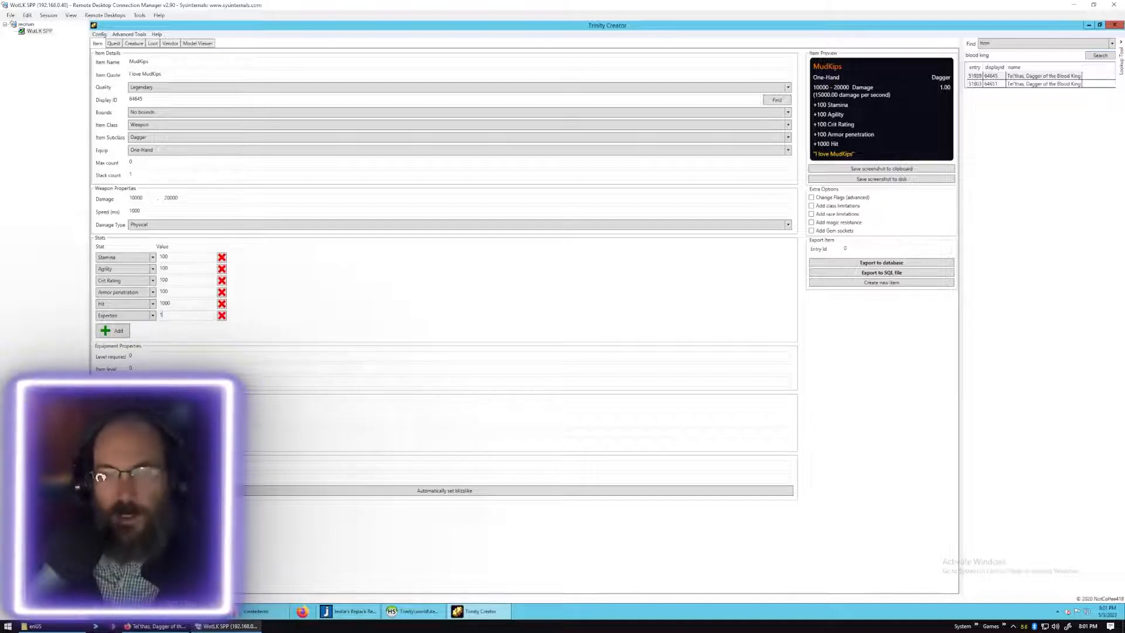
type("100")
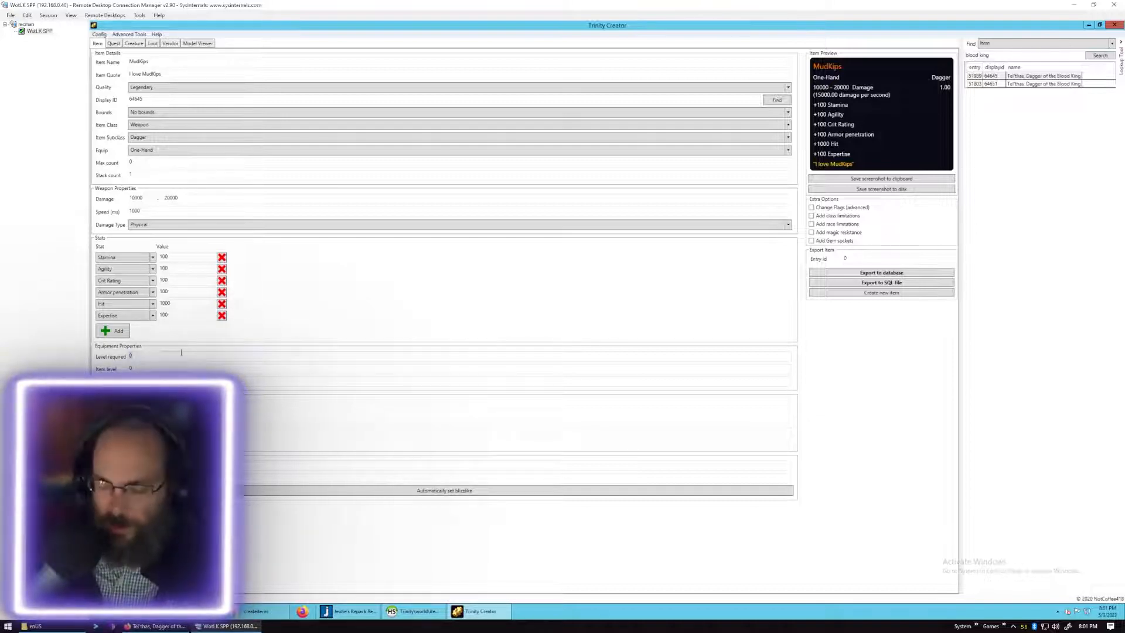
type("5")
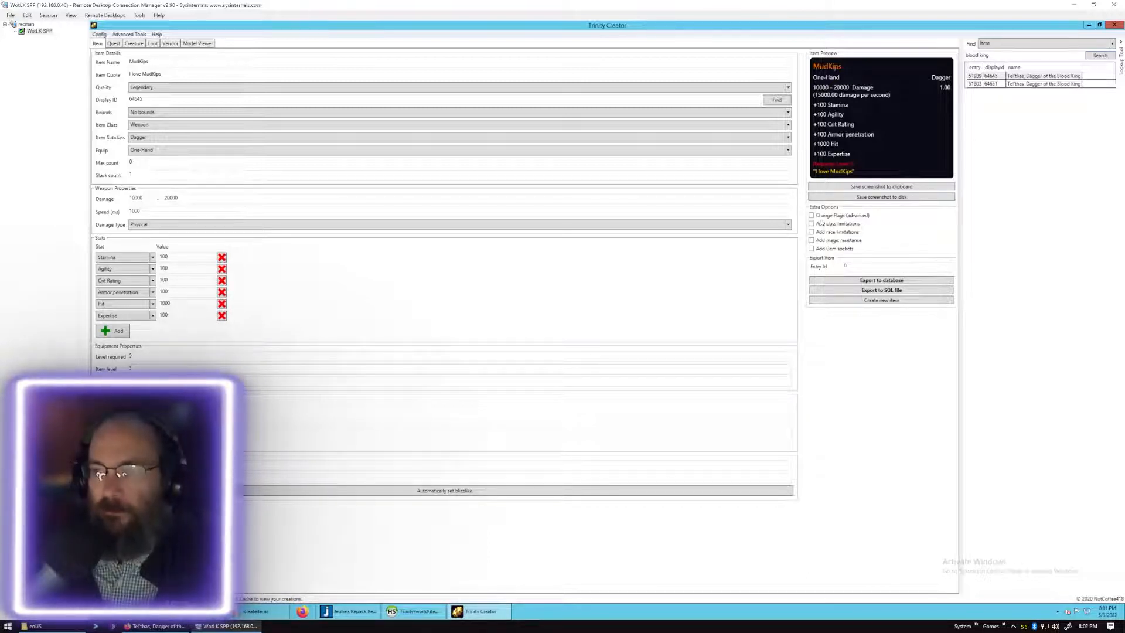
Display the advanced item flags, look through them, and hide them again.
left_click(812, 215)
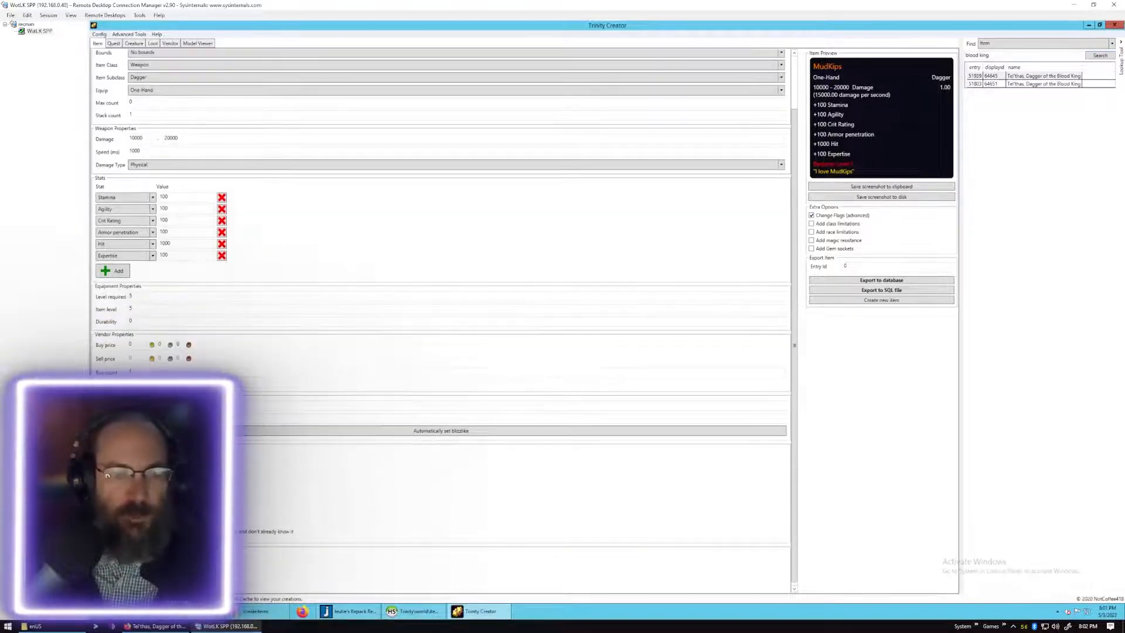
scroll(651, 318, "down", 1)
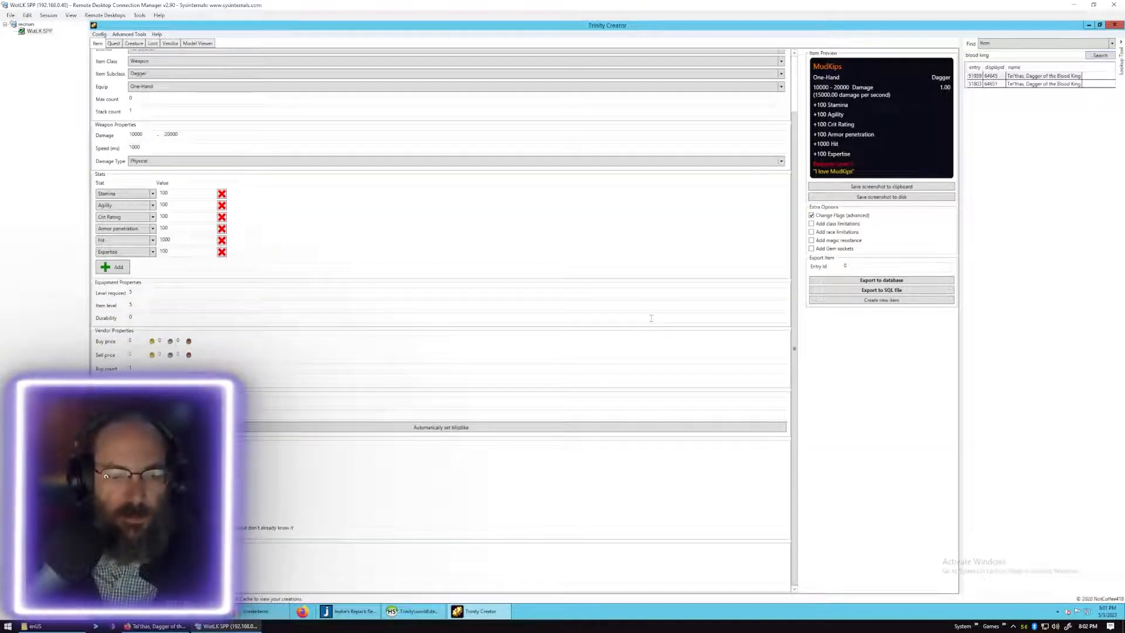
left_click(811, 216)
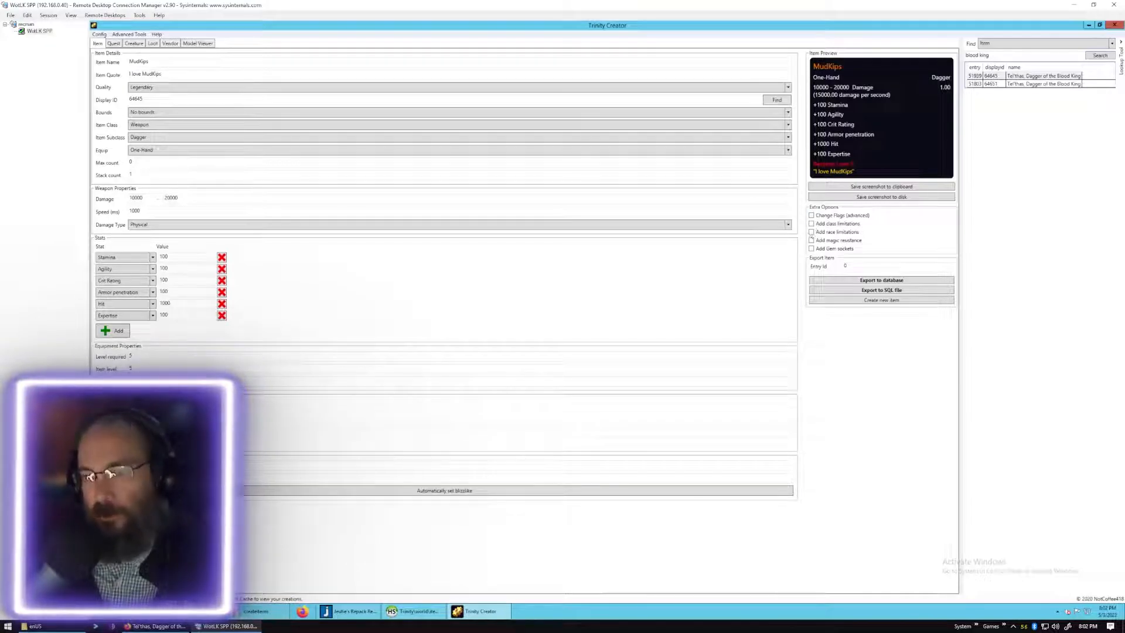
Enable magic resistance with 50 Nature Resistance, and add gem sockets: two red and one yellow.
left_click(812, 241)
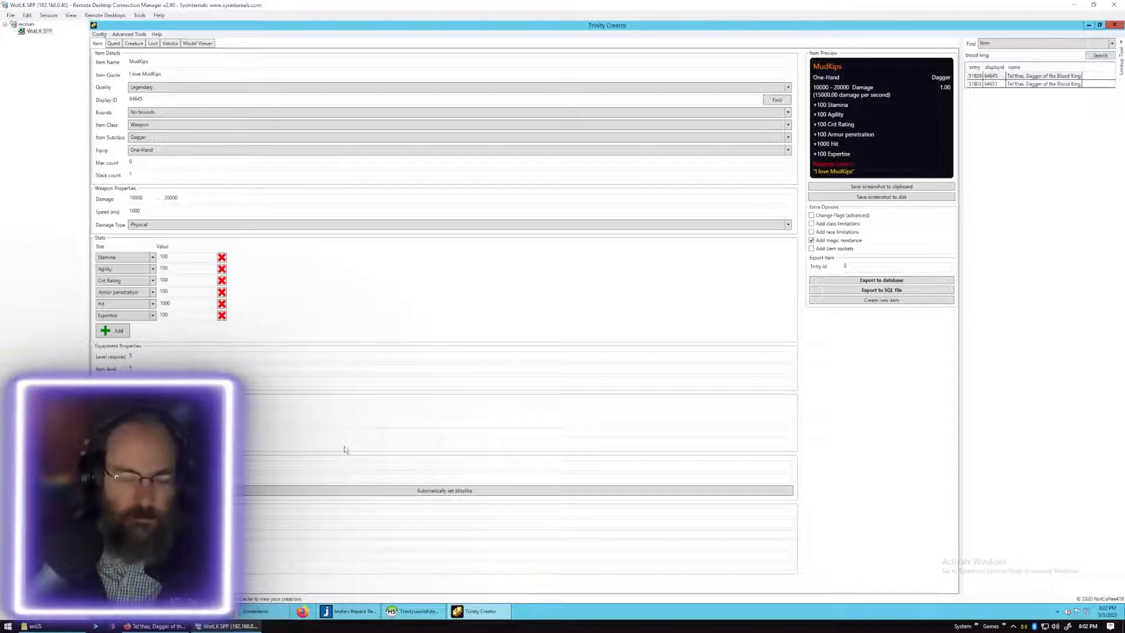
left_click(878, 411)
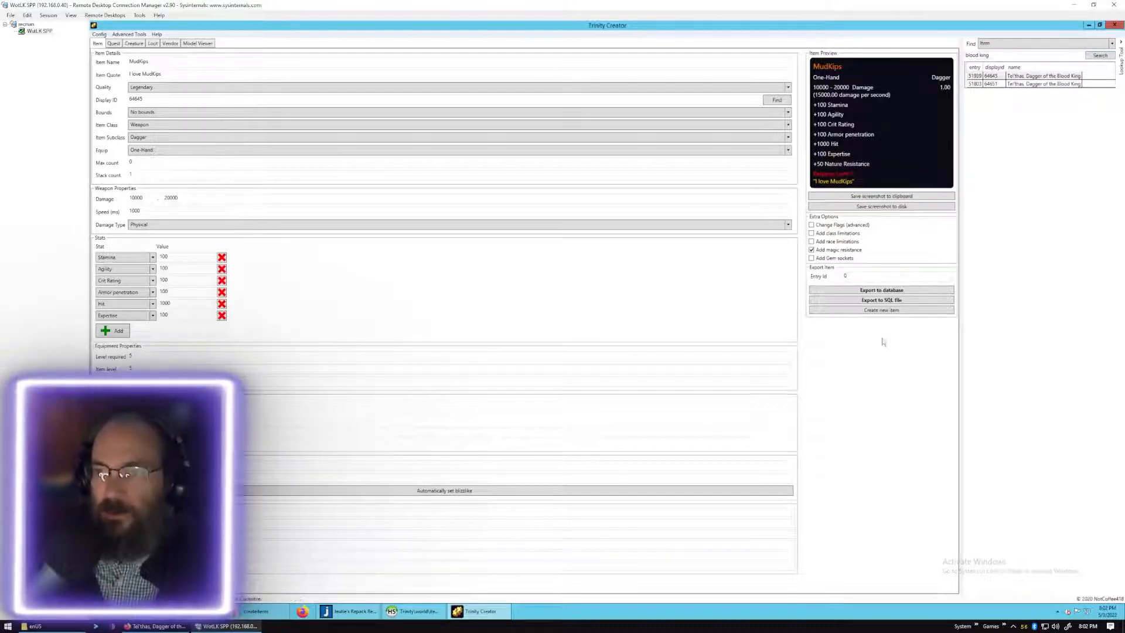
left_click(838, 258)
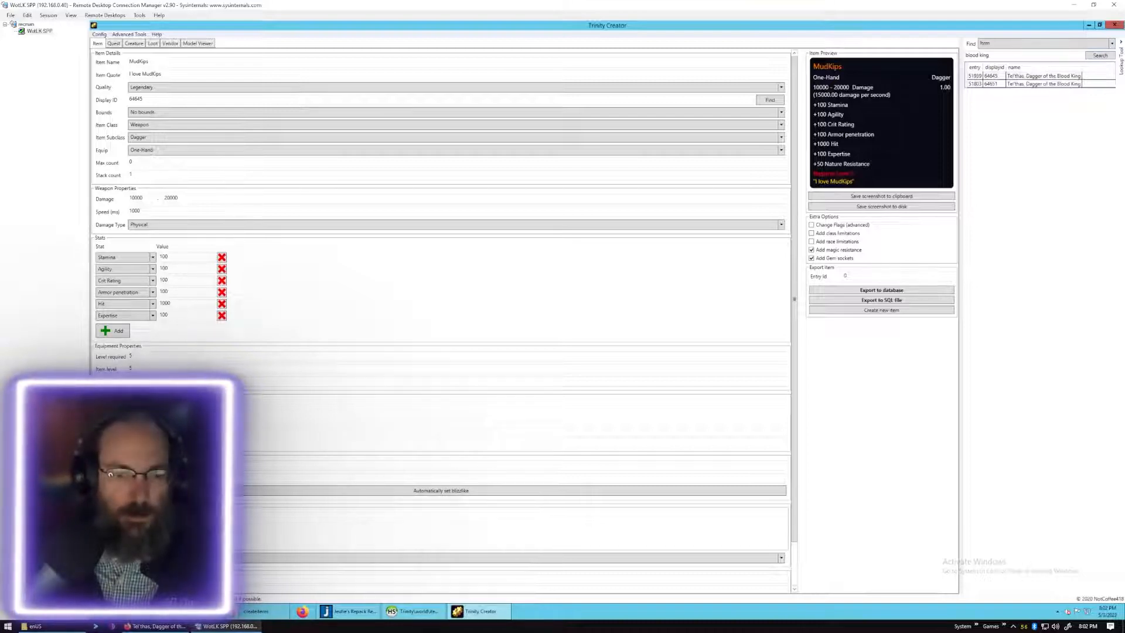
left_click(112, 539)
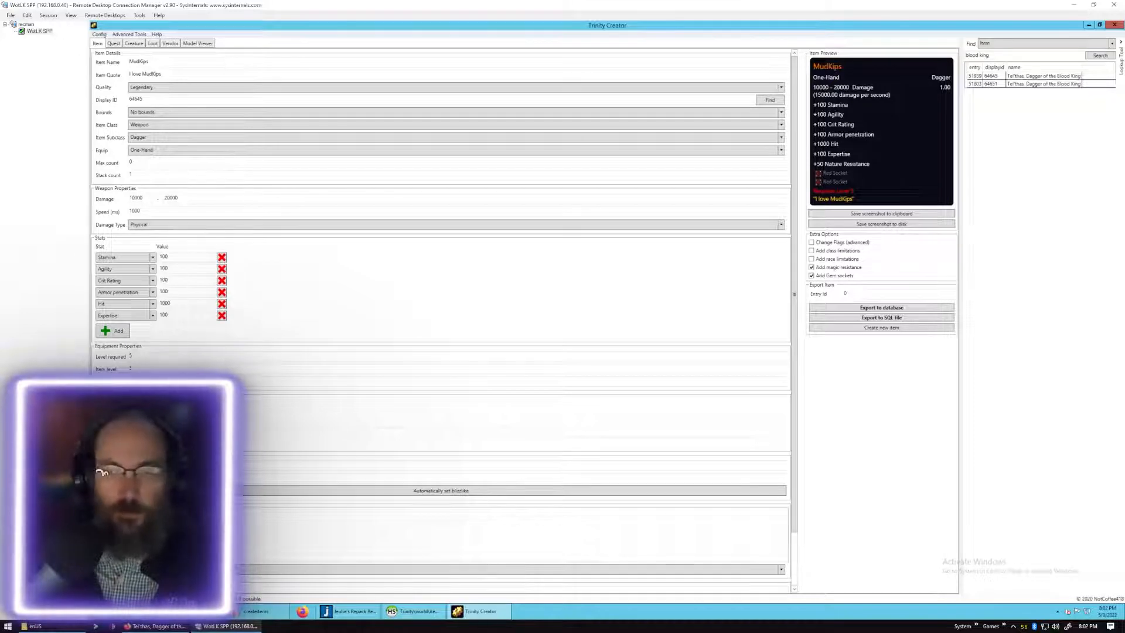
key("BackSpace")
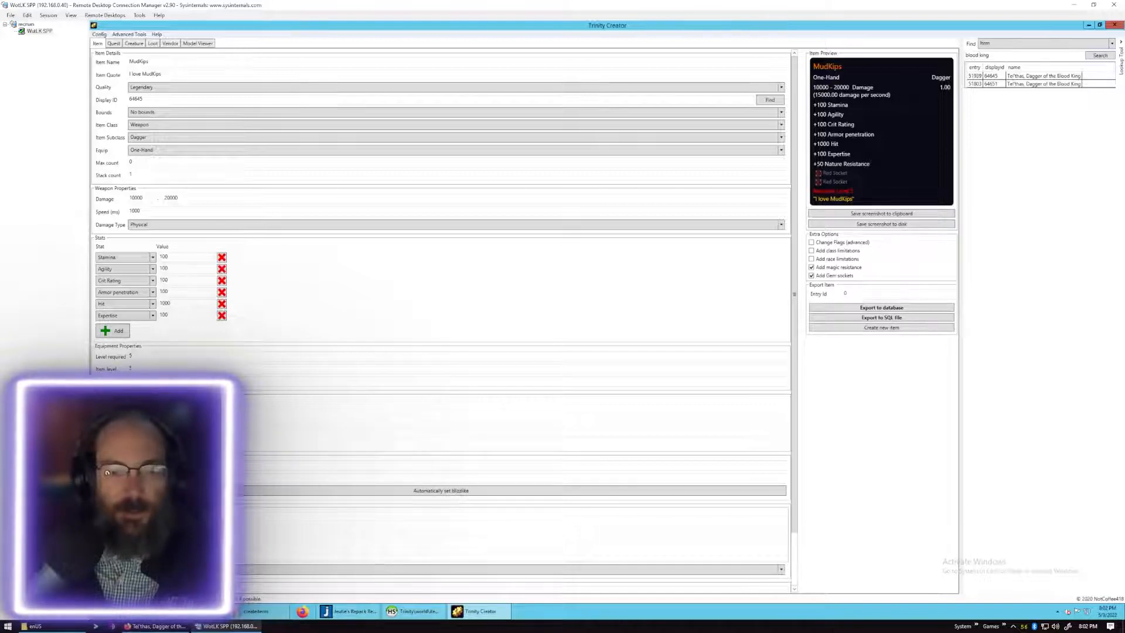
type("1")
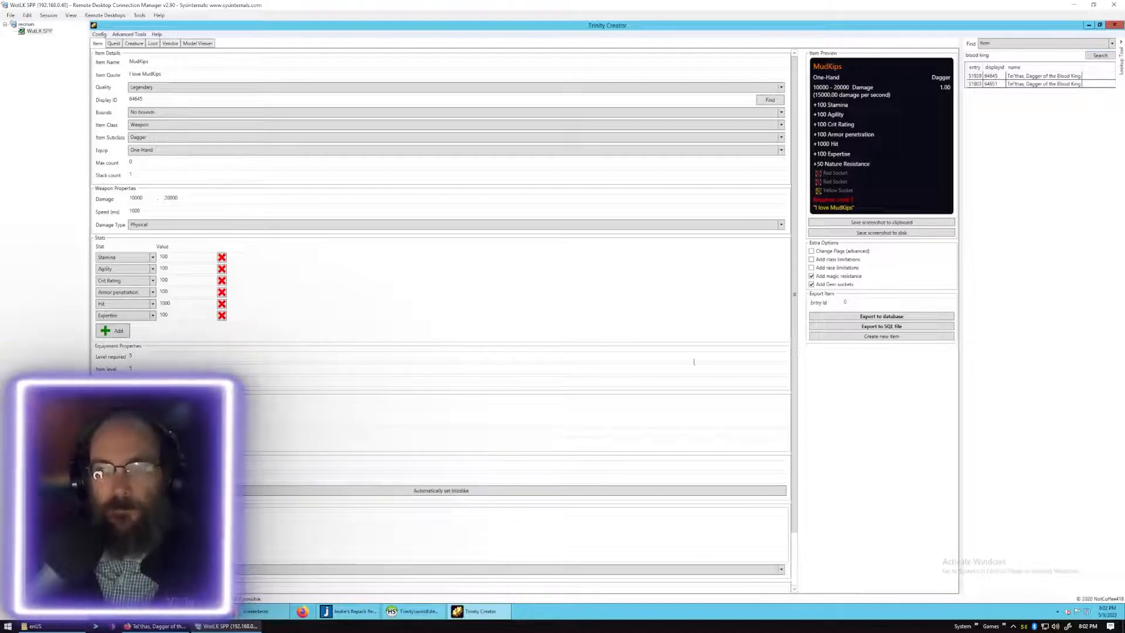
Set the export entry ID of the item to 60002.
double_click(844, 303)
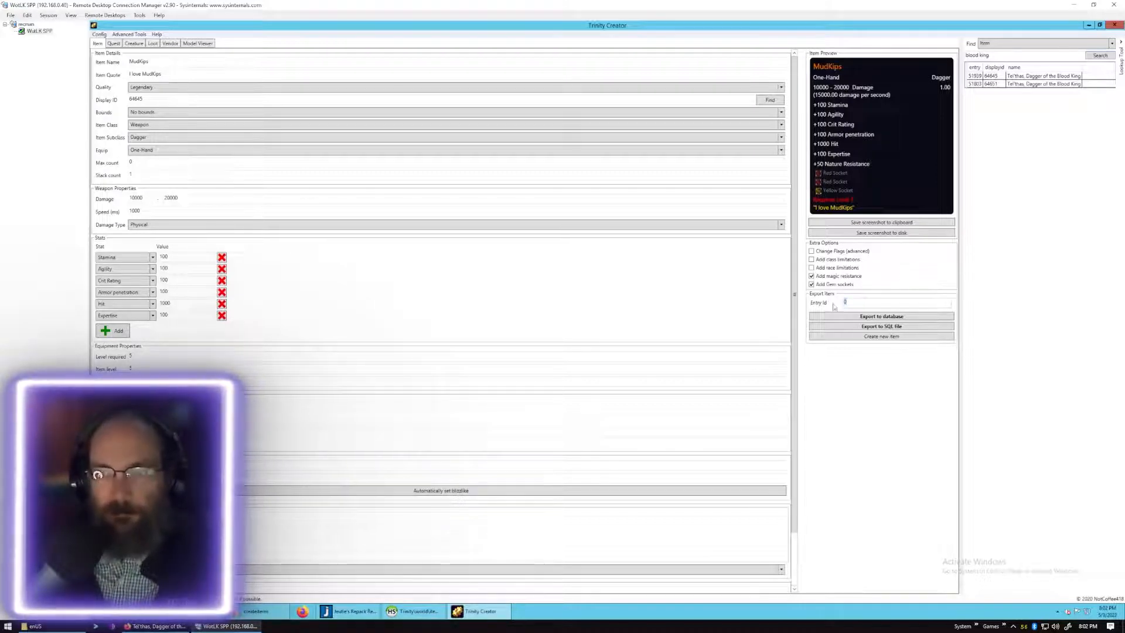
type("9")
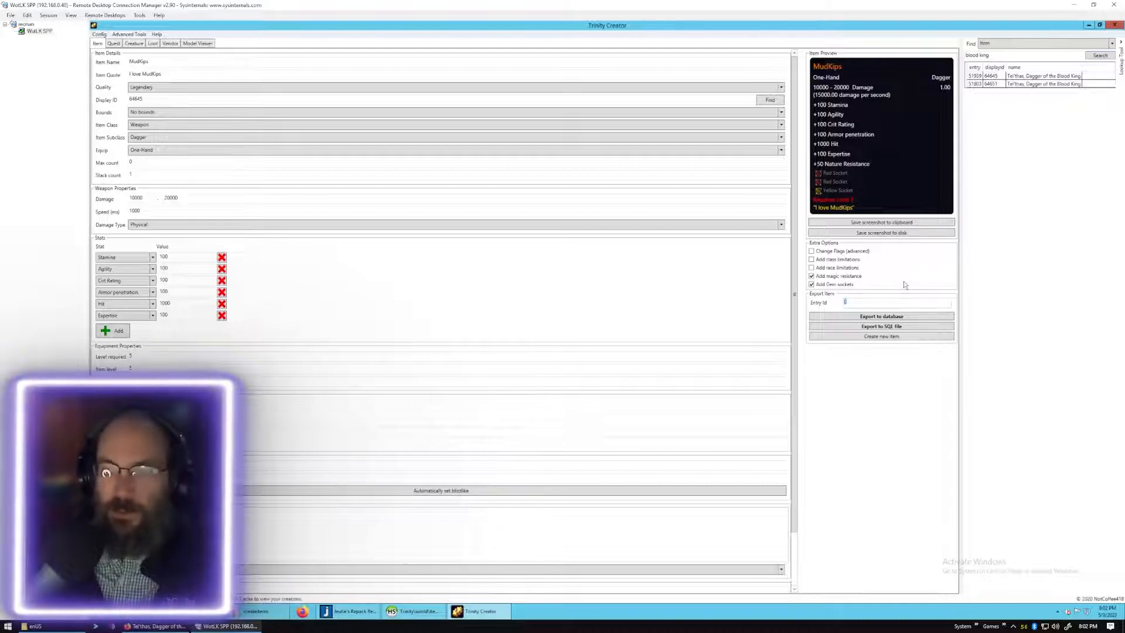
type("6")
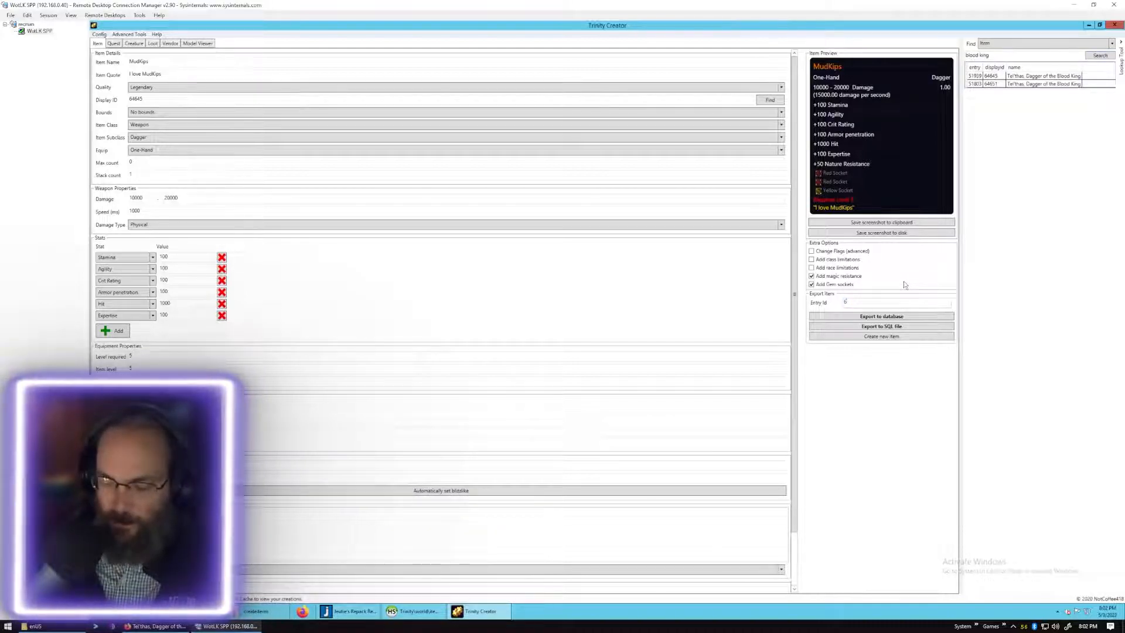
type("0002")
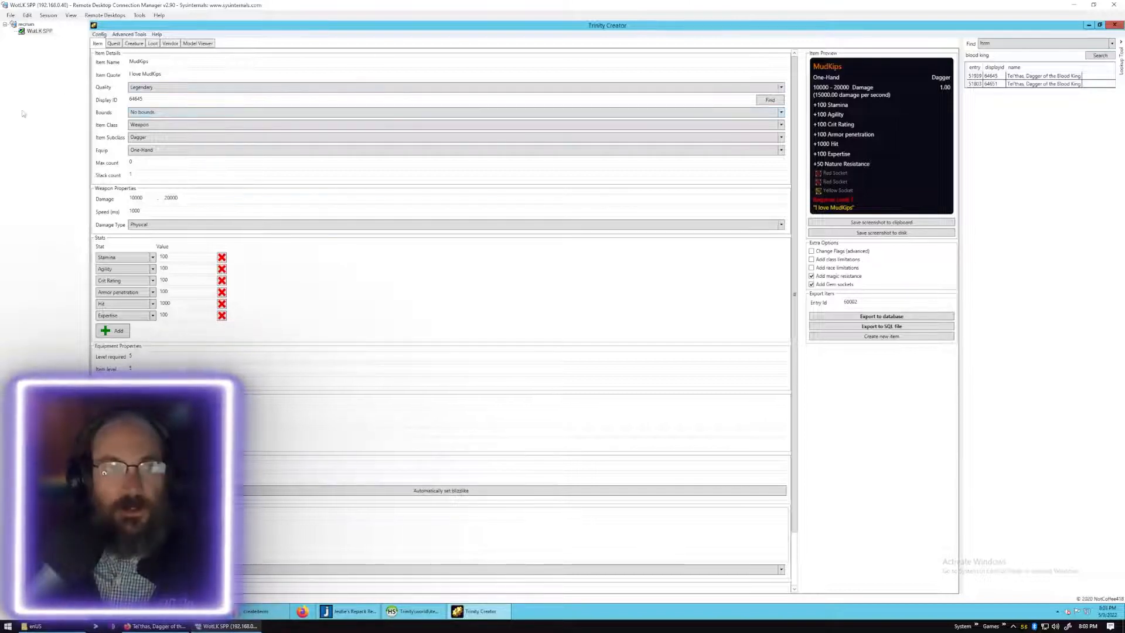
Export the dagger to the database with the Just Export option, and close the item editor despite the unsaved changes.
left_click(881, 317)
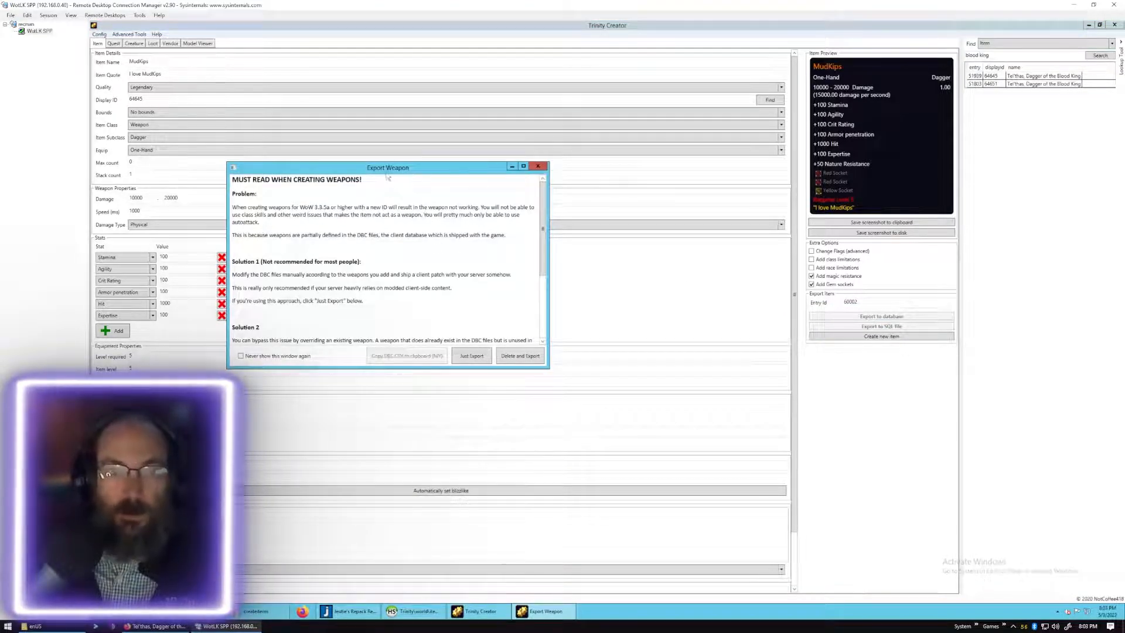
left_click_drag(387, 171, 531, 85)
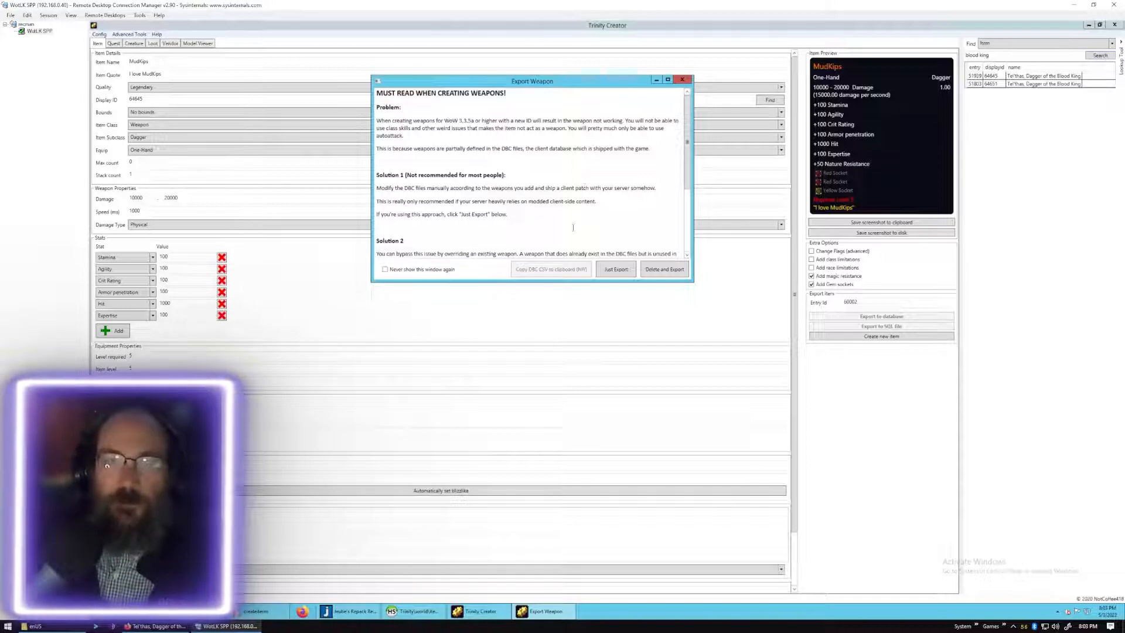
left_click(617, 272)
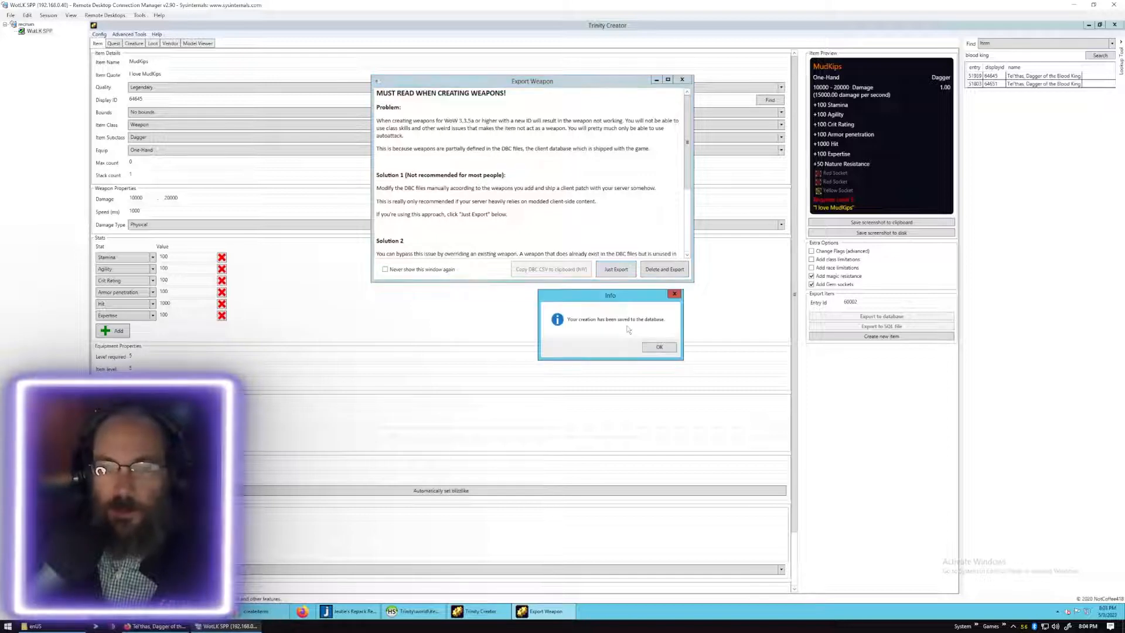
left_click(659, 348)
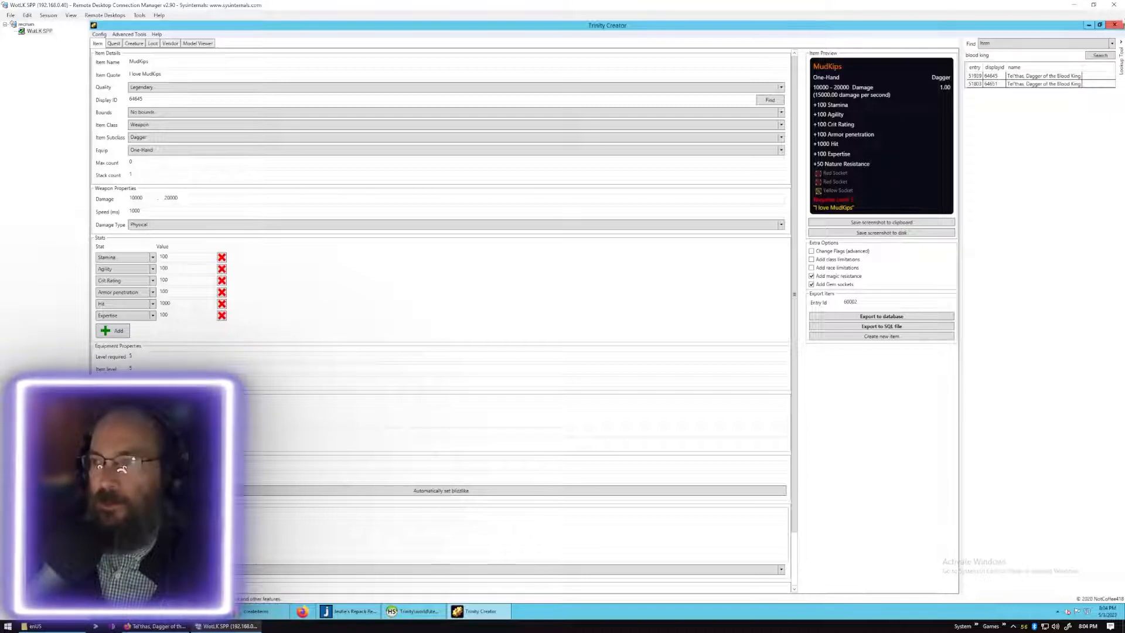
left_click(1114, 25)
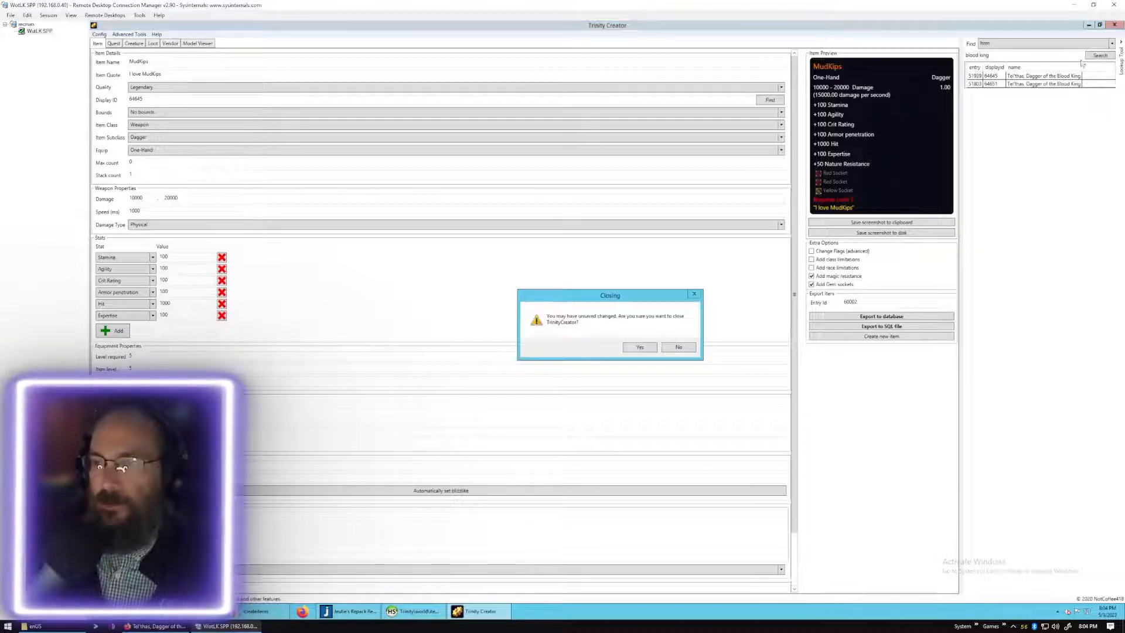
left_click(641, 346)
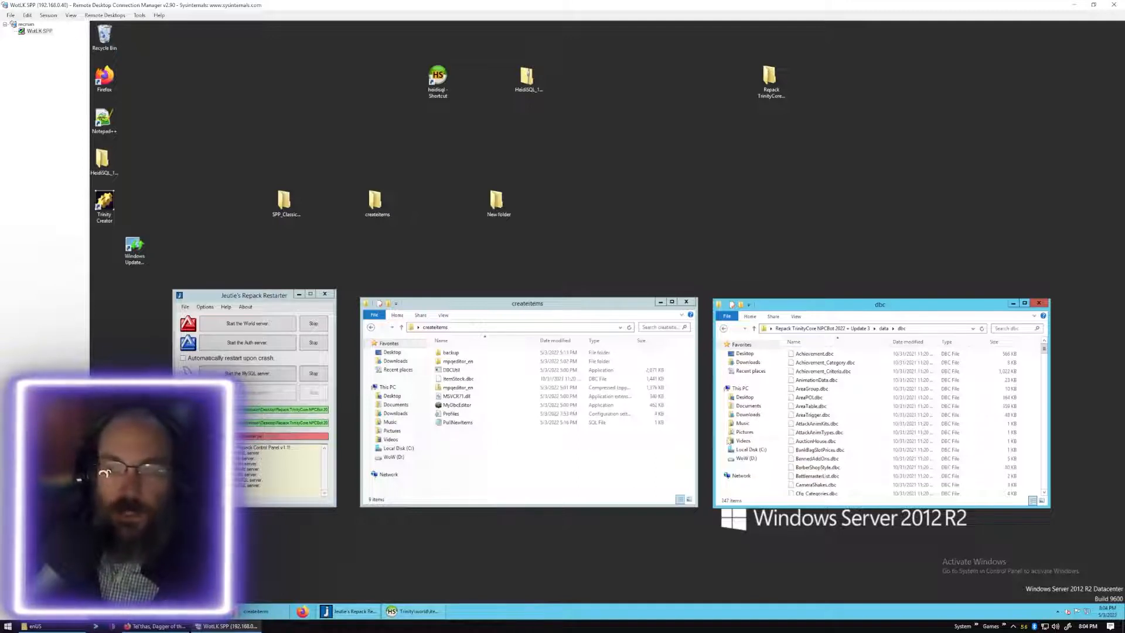
Launch HeidiSQL from the HeidiSQL folder inside the TrinityCore repack and open the Trinity session.
left_click(858, 328)
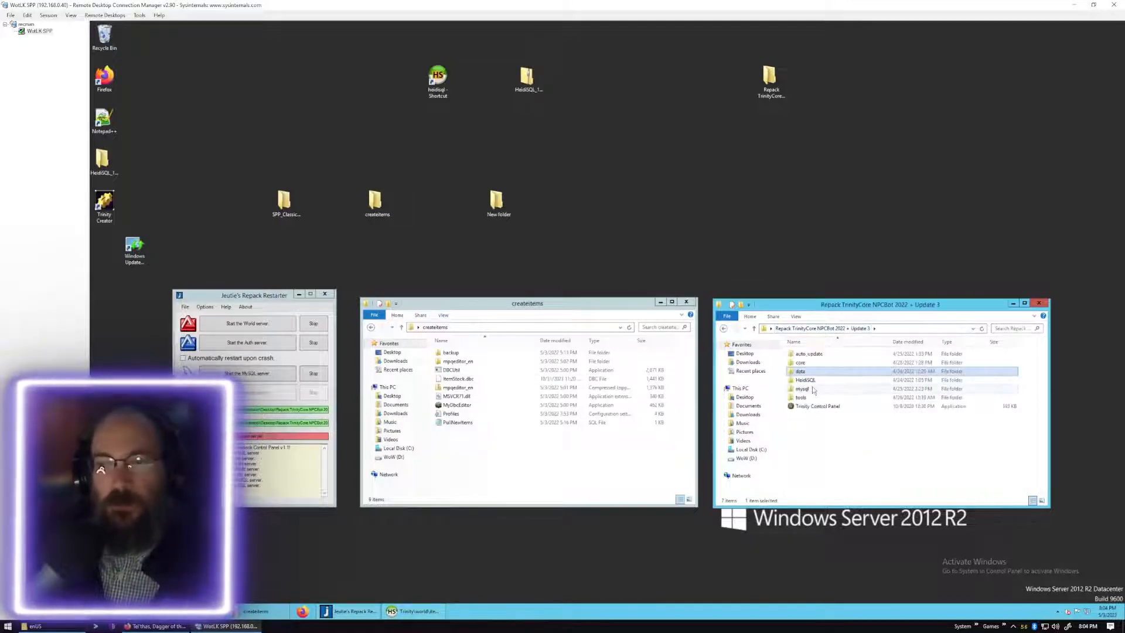
double_click(438, 79)
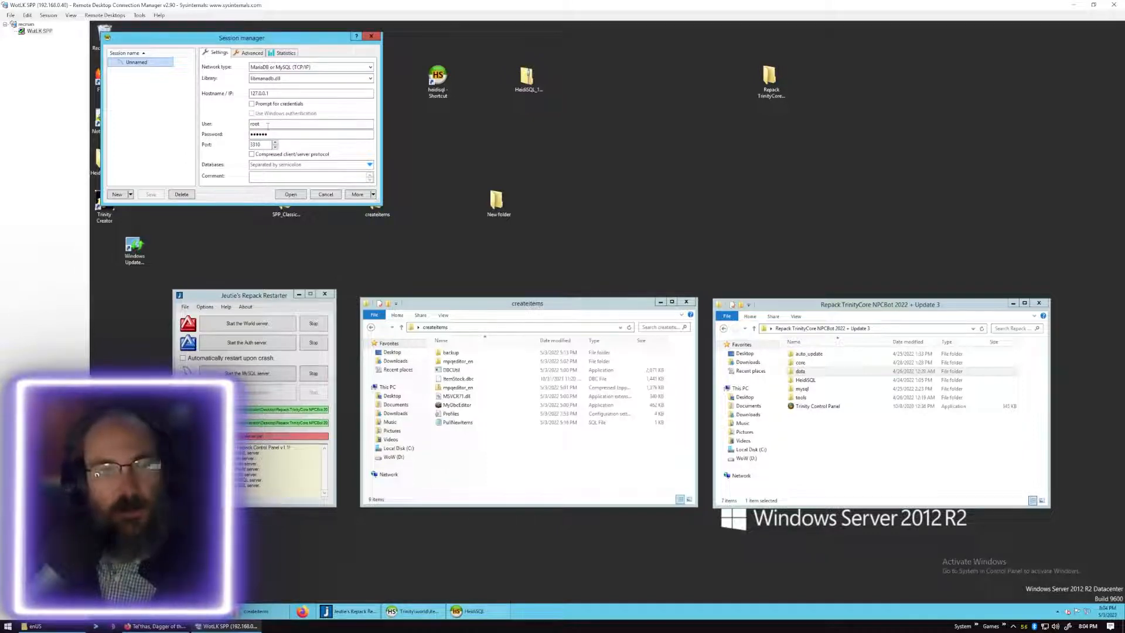
left_click(325, 195)
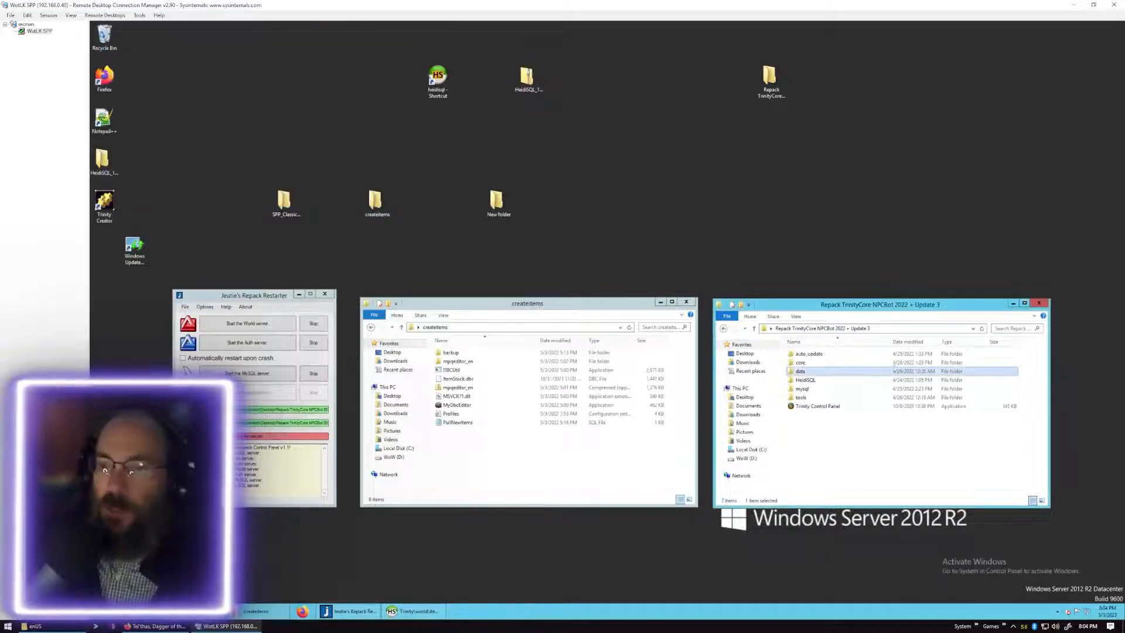
double_click(805, 379)
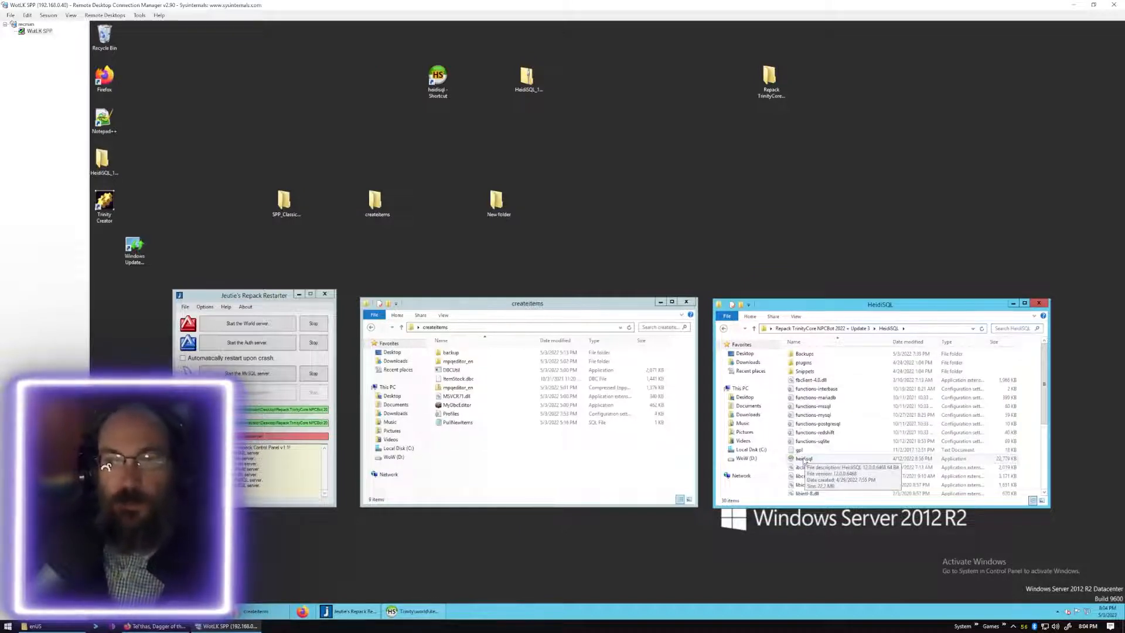
left_click(804, 460)
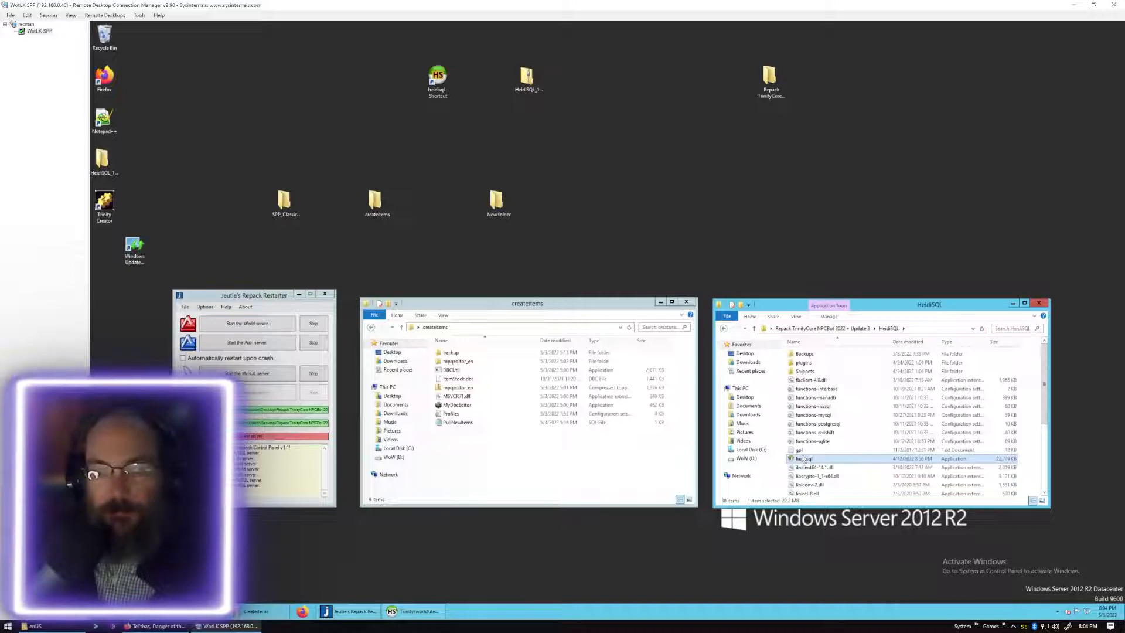
double_click(804, 458)
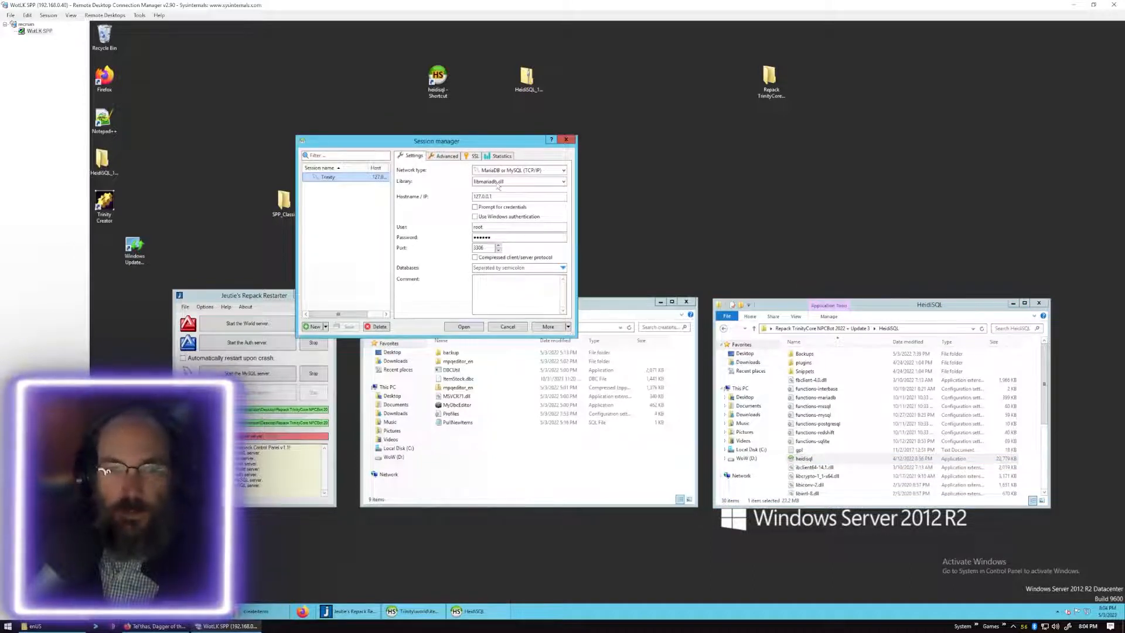
left_click(462, 326)
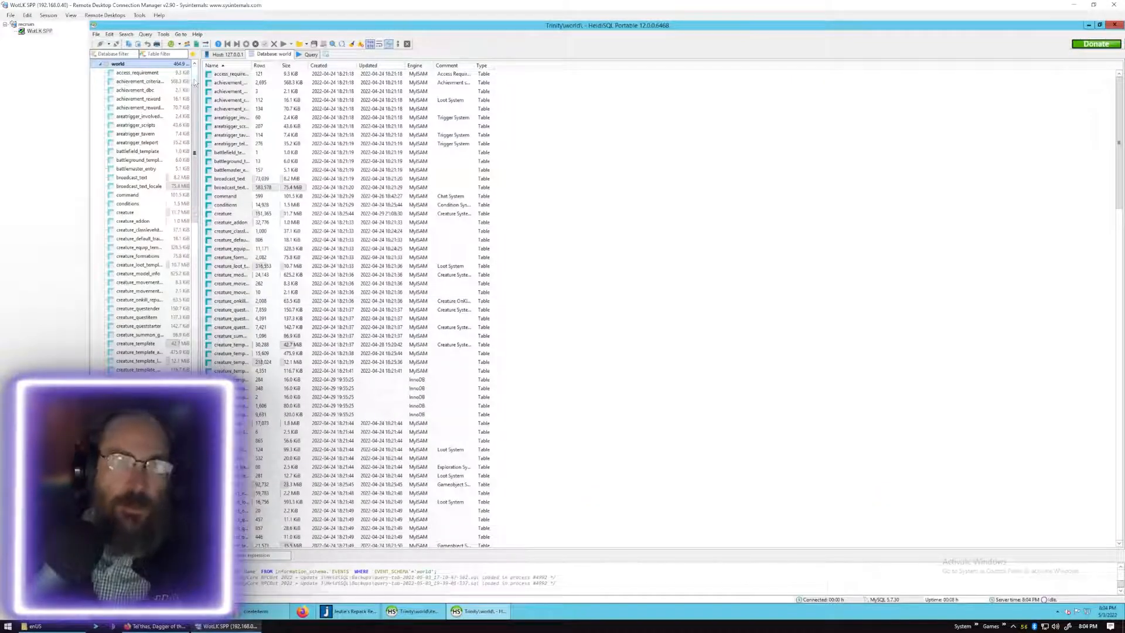
Expand the world database in the table tree and open its item_template table.
scroll(175, 94, "up", 3)
left_click(101, 125)
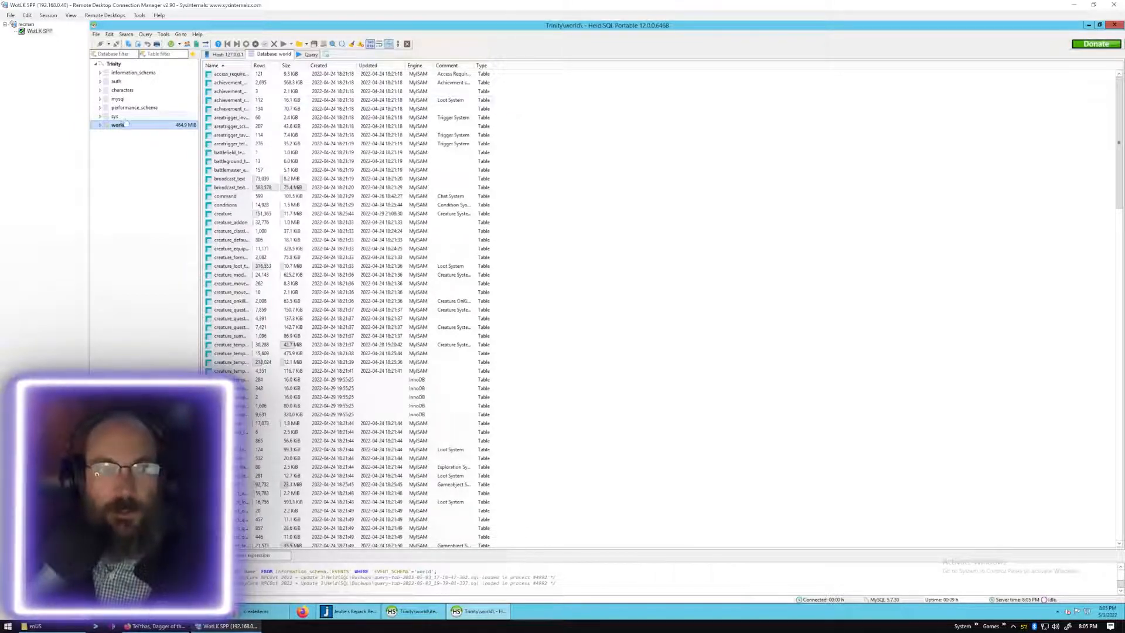
left_click(102, 126)
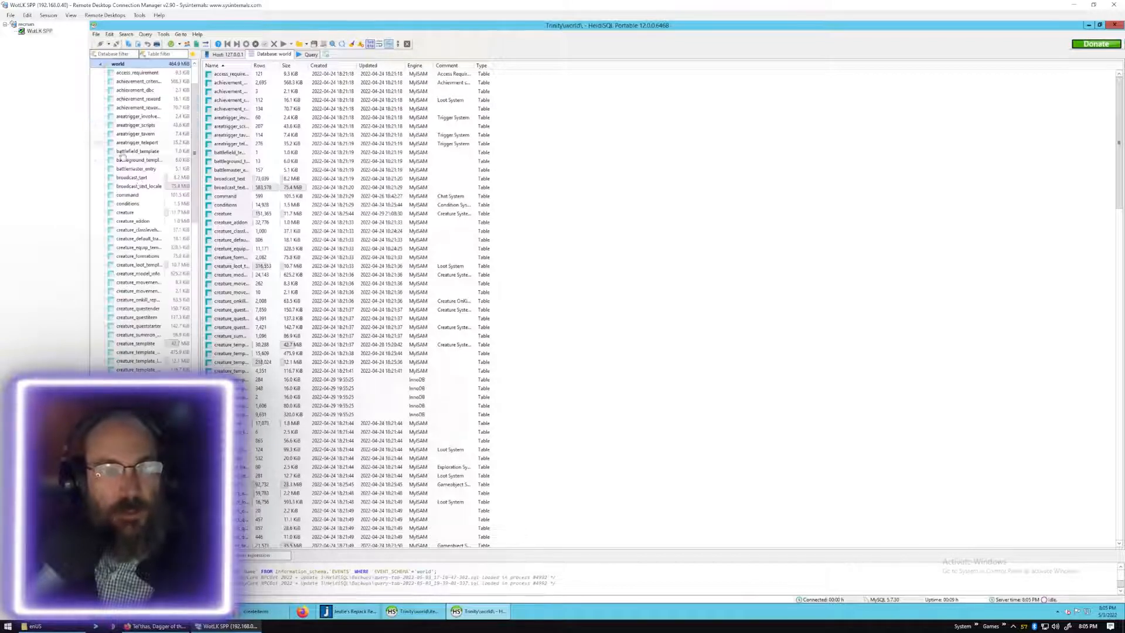
scroll(130, 202, "down", 8)
scroll(135, 210, "down", 9)
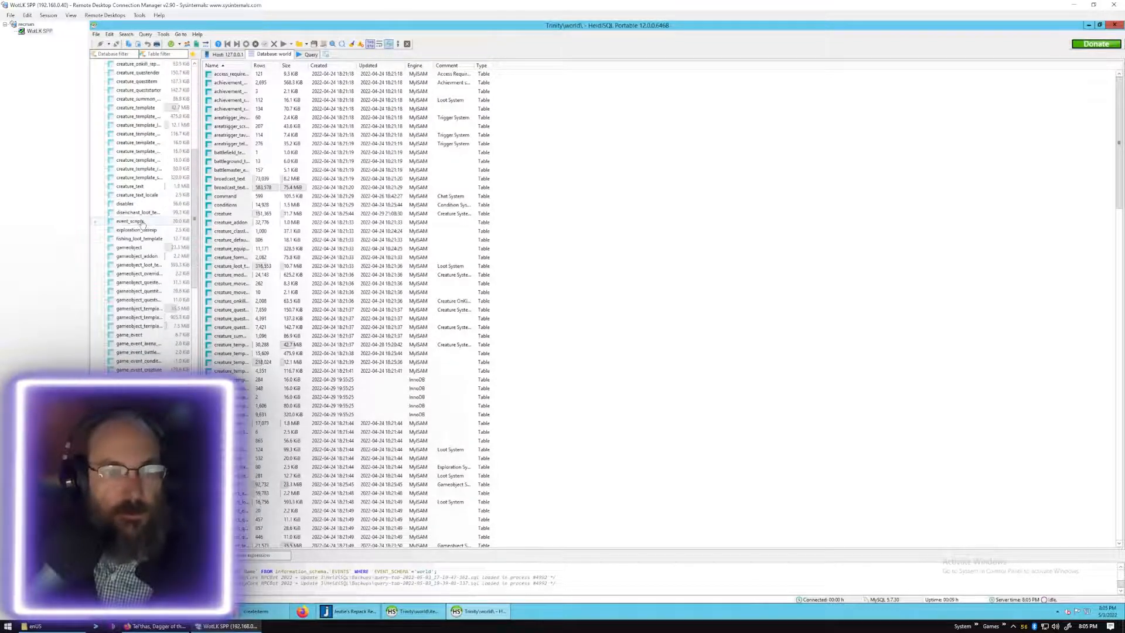
scroll(126, 215, "up", 11)
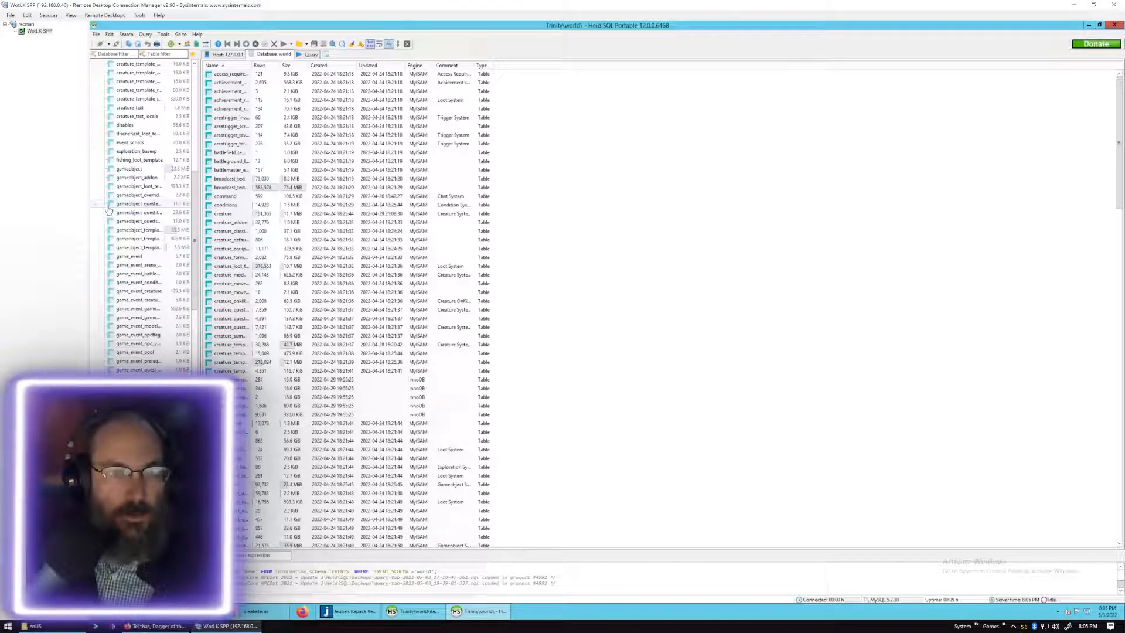
key("i")
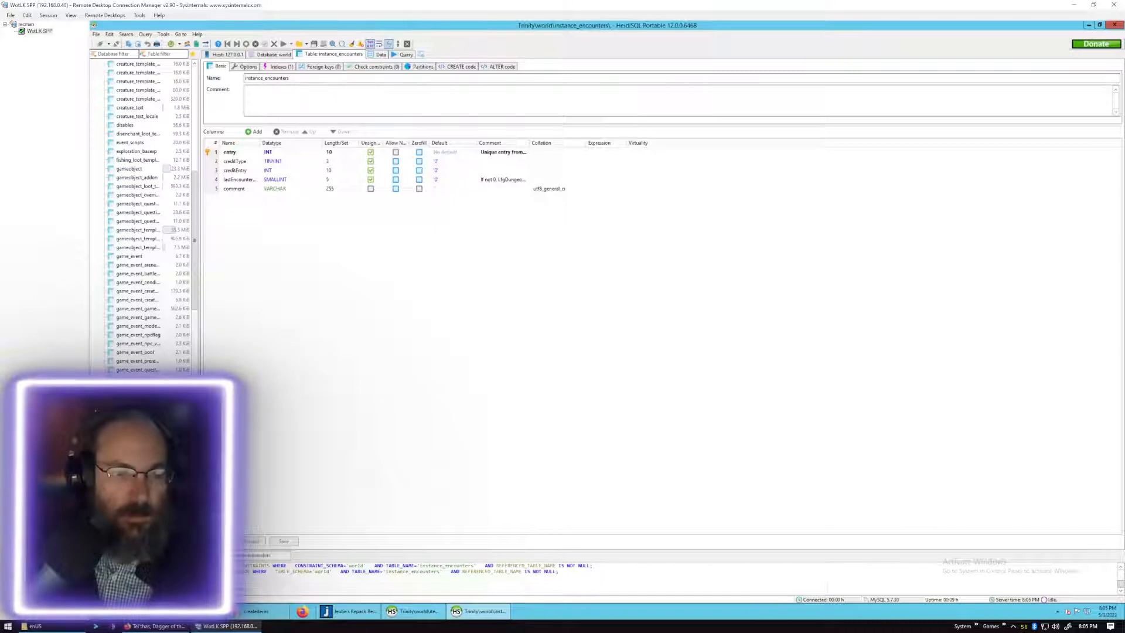
left_click(134, 510)
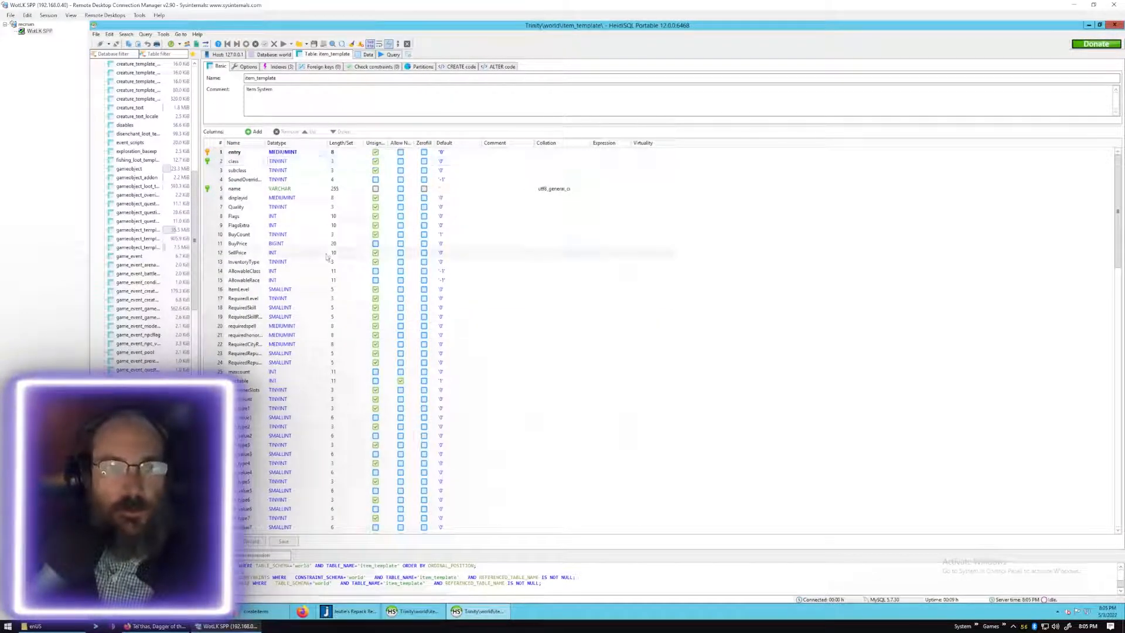
Look through the column definitions of the item_template table and then its data rows.
scroll(322, 256, "down", 5)
scroll(322, 256, "down", 13)
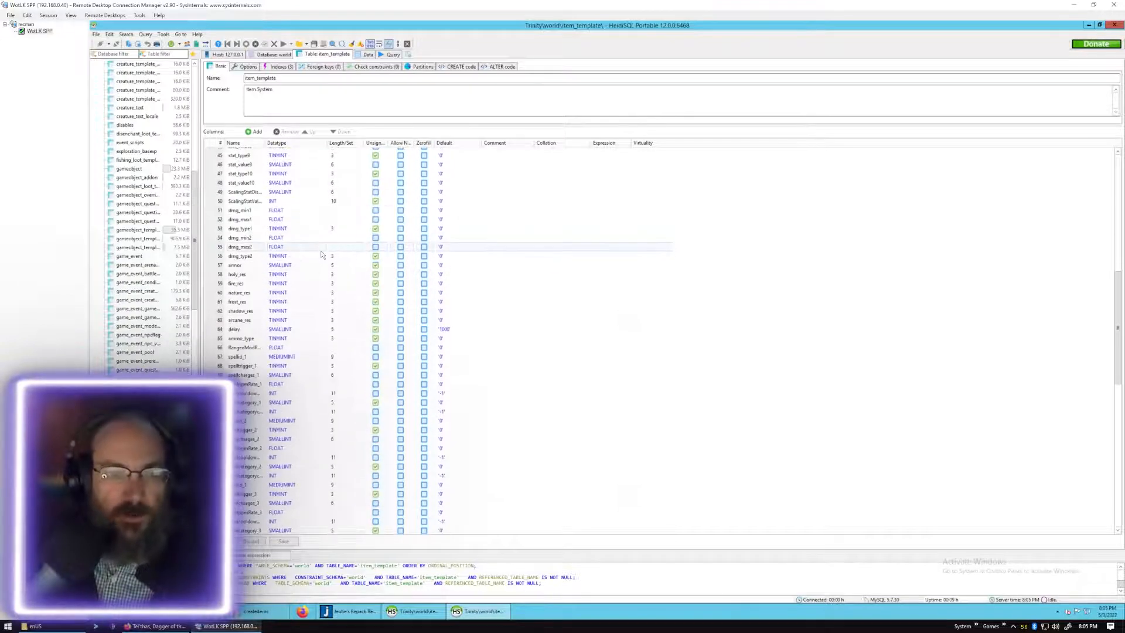
scroll(321, 254, "up", 1)
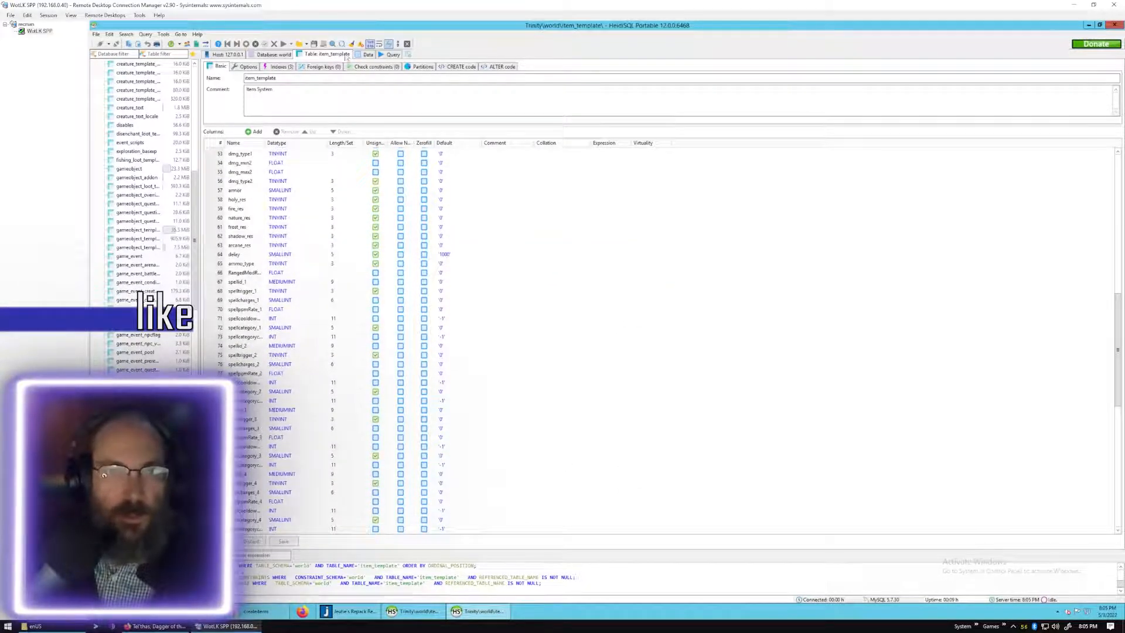
left_click(365, 54)
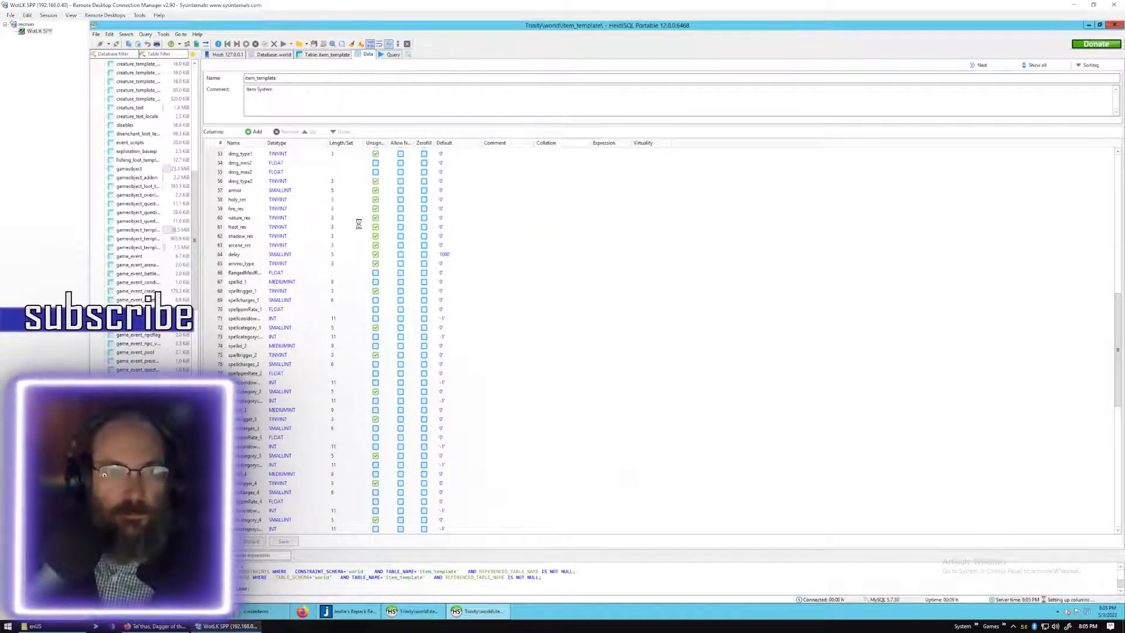
scroll(329, 226, "down", 20)
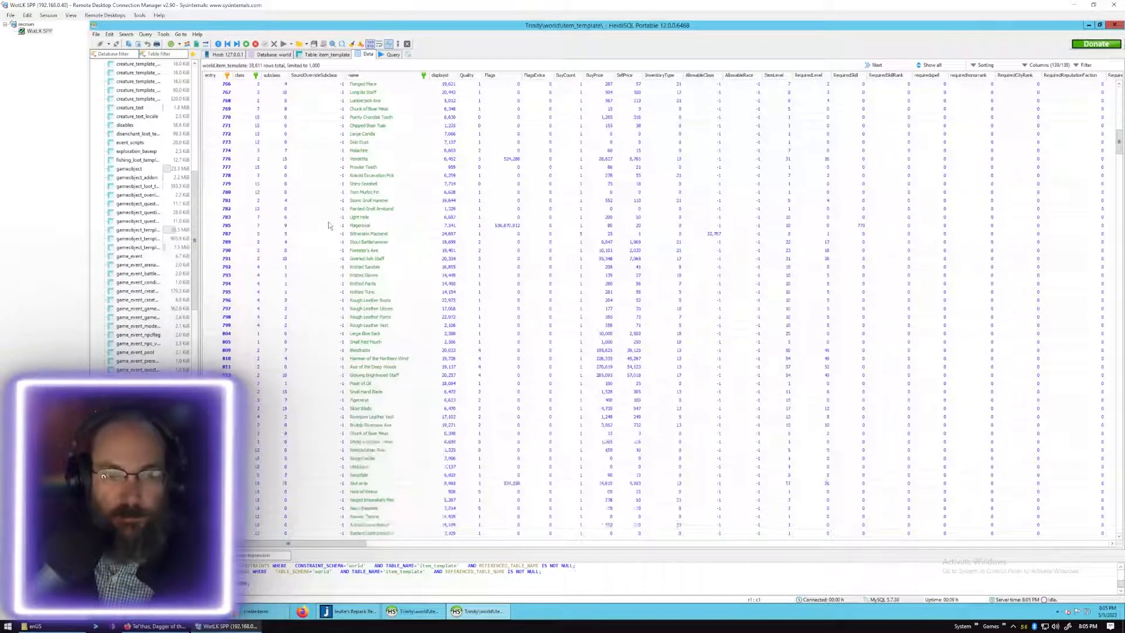
scroll(320, 220, "up", 2)
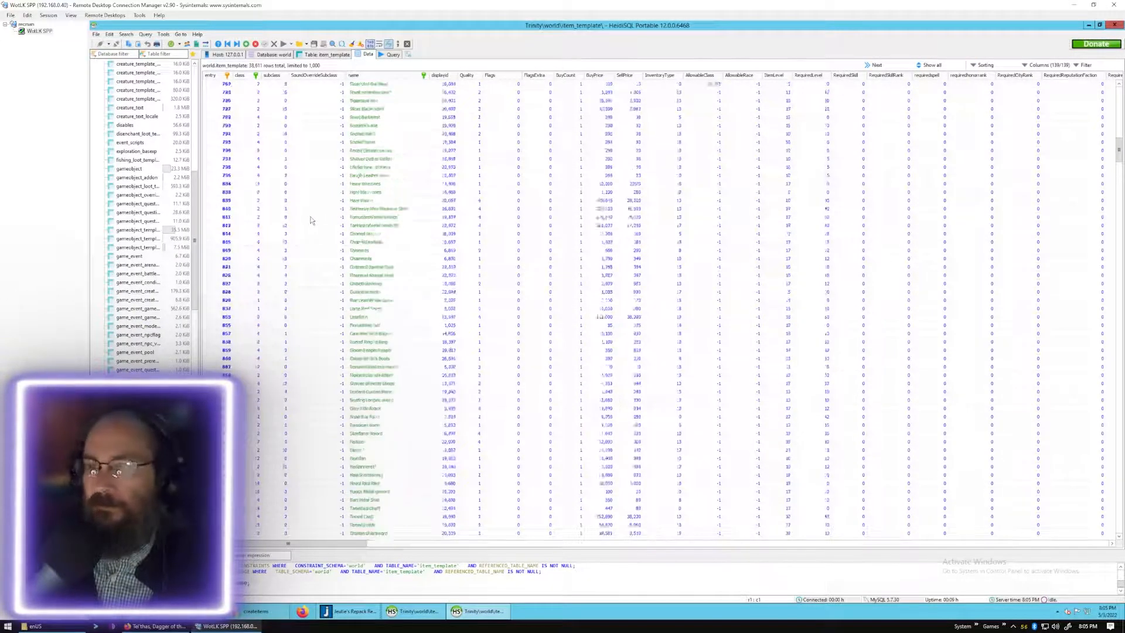
scroll(309, 219, "up", 20)
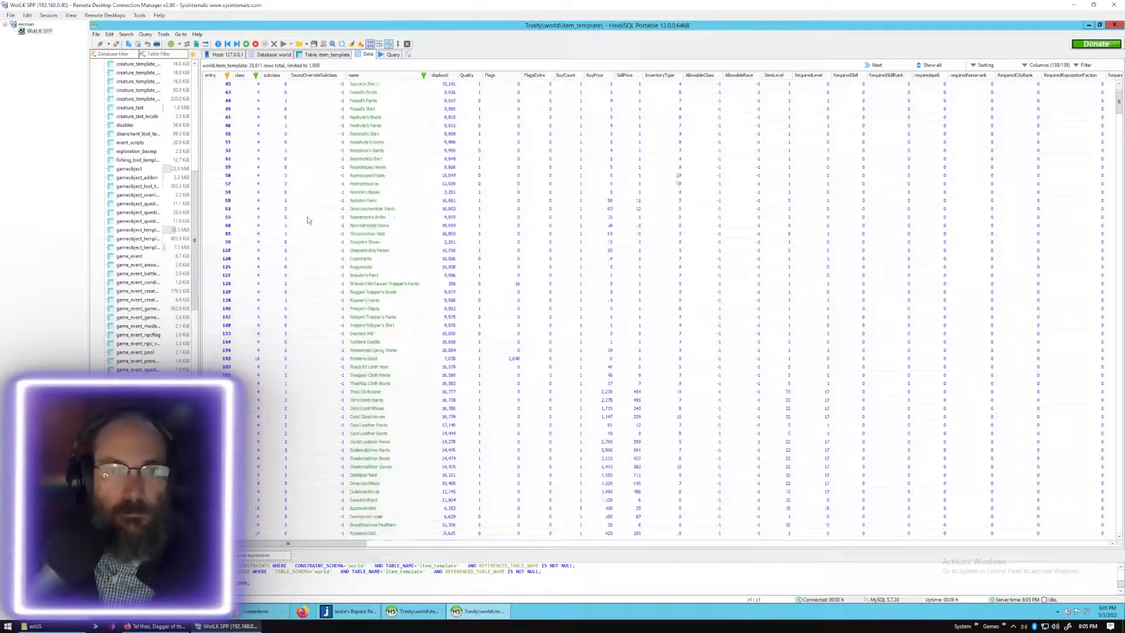
Write and run a query selecting all columns from item_template where entry = "60003".
left_click(391, 55)
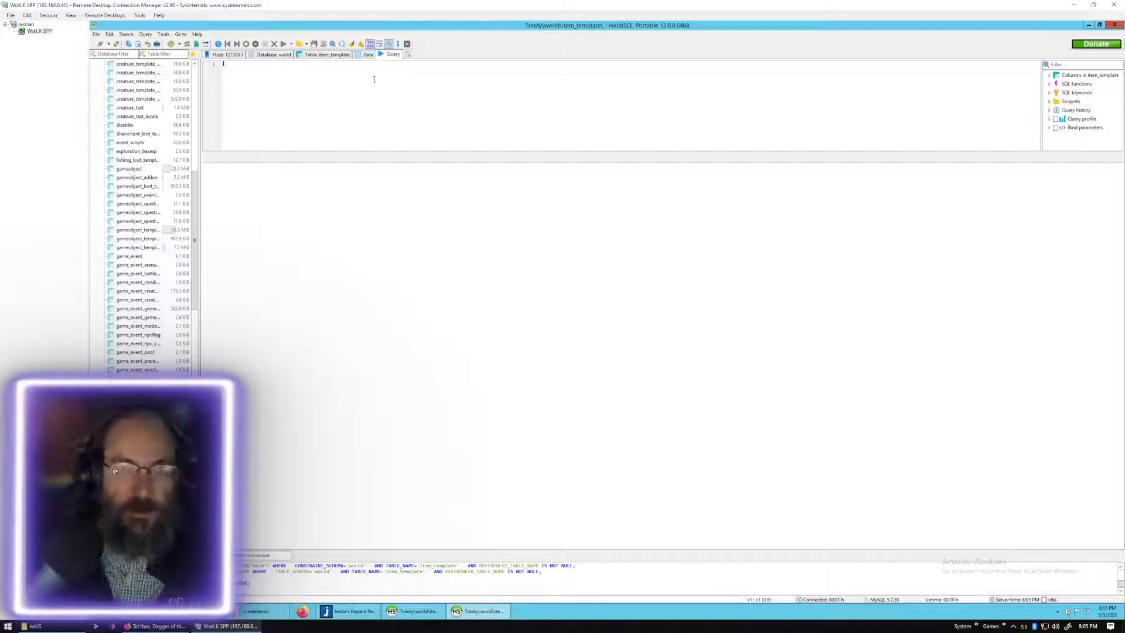
type("se")
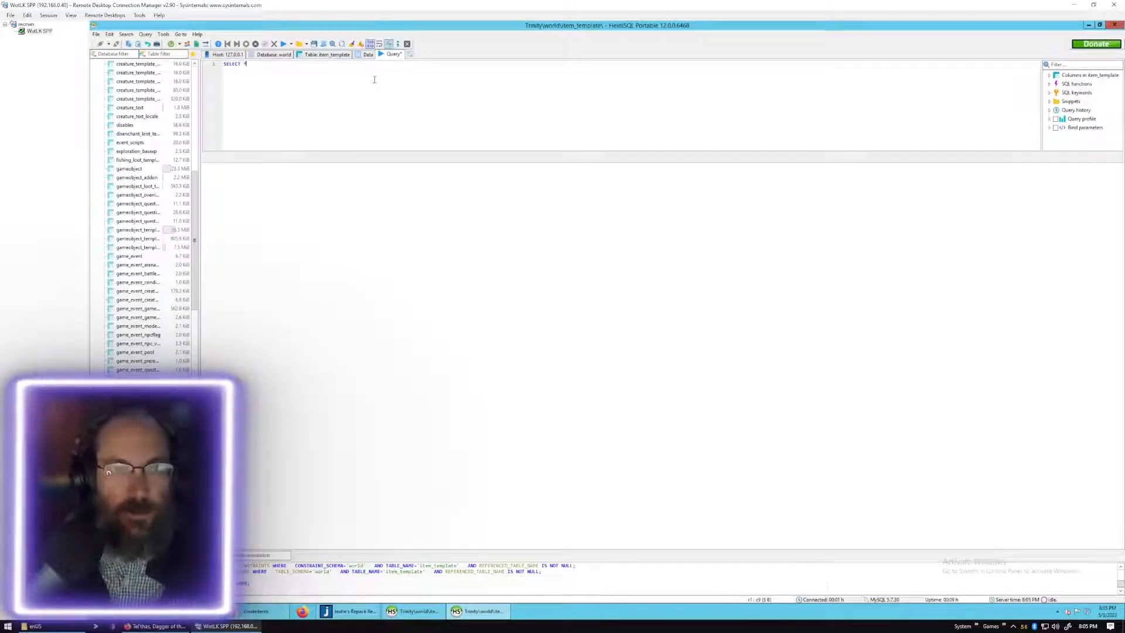
type("LECT * FROM ite")
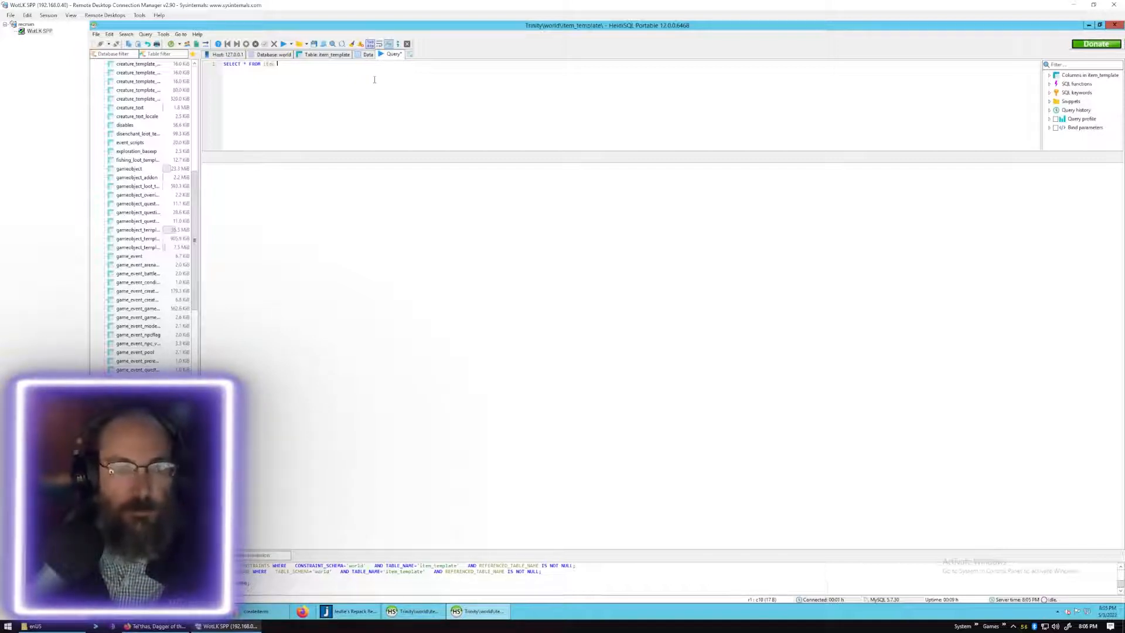
type("m_templ")
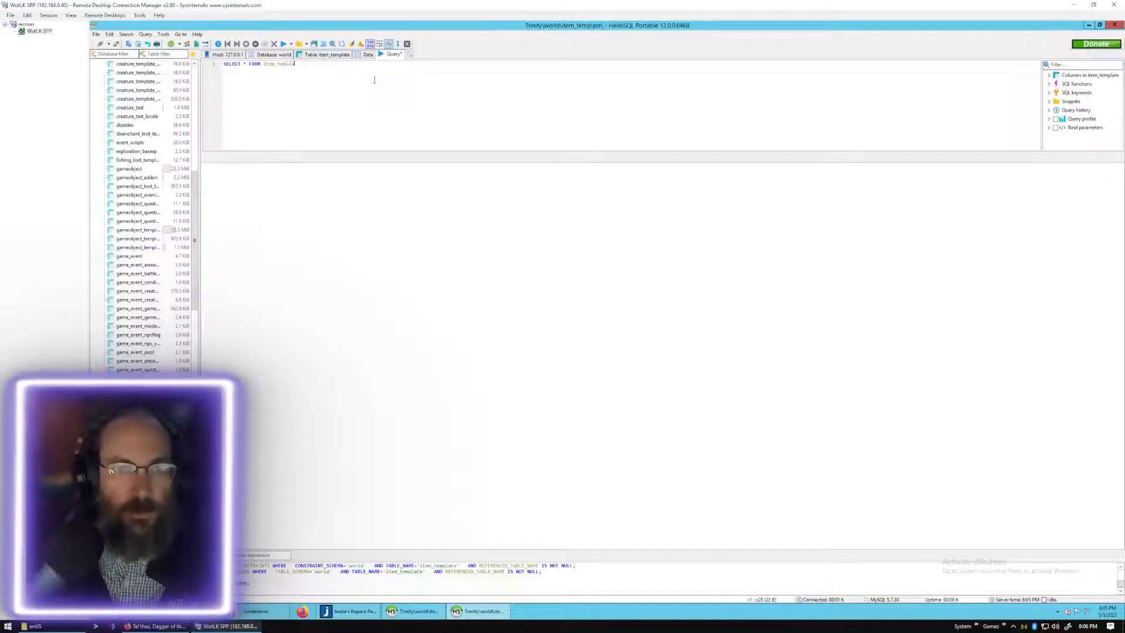
type("ate where entry = \"6000")
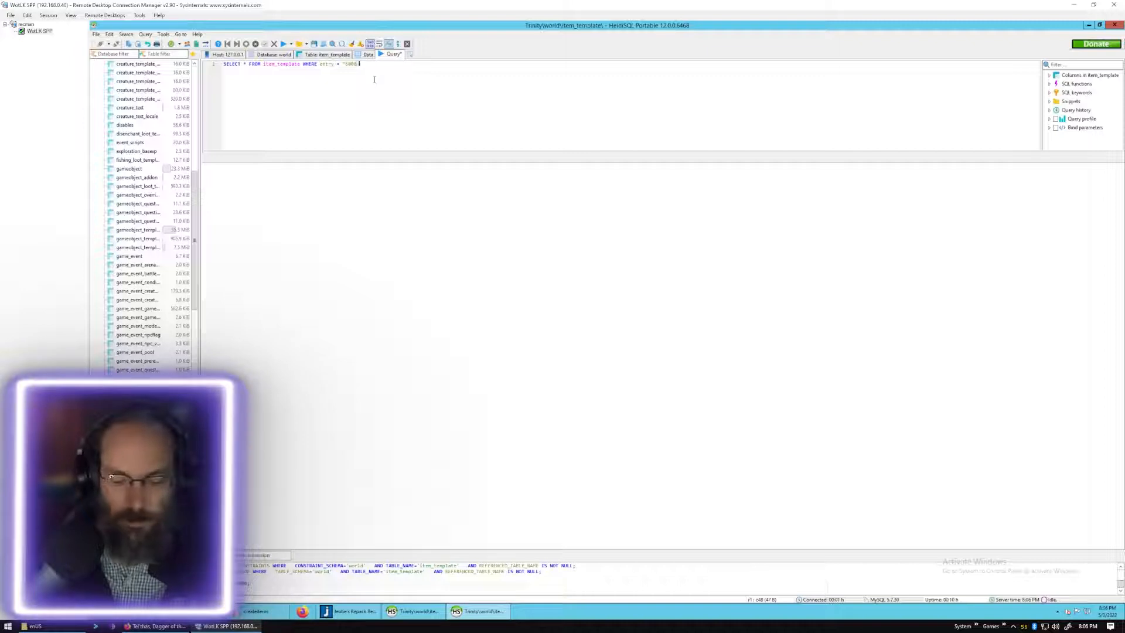
type("3\"")
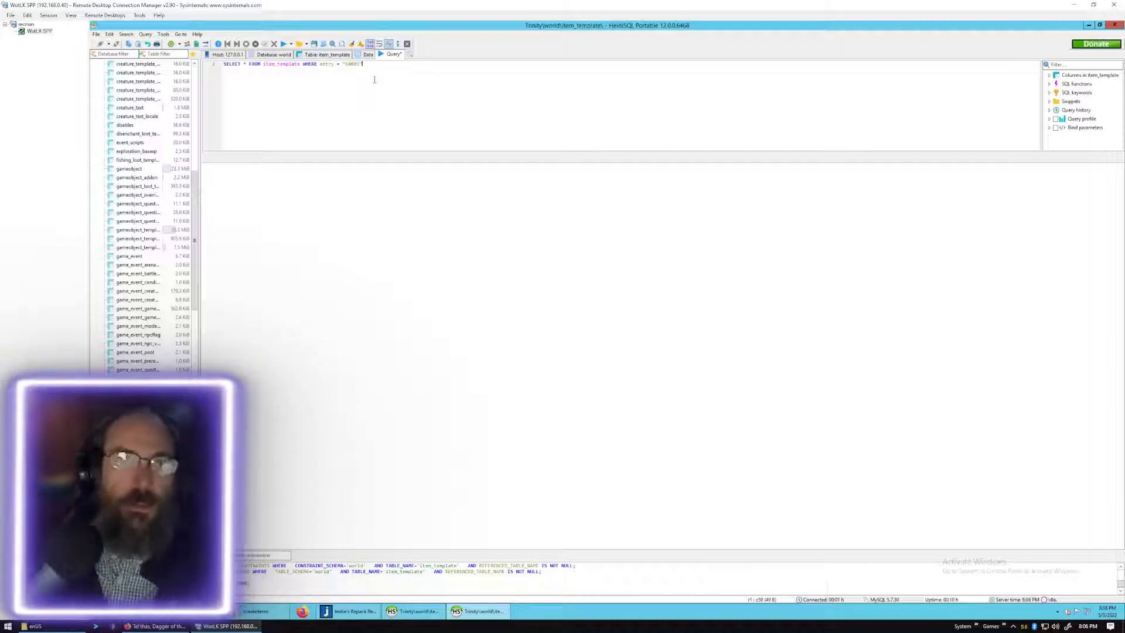
left_click(283, 44)
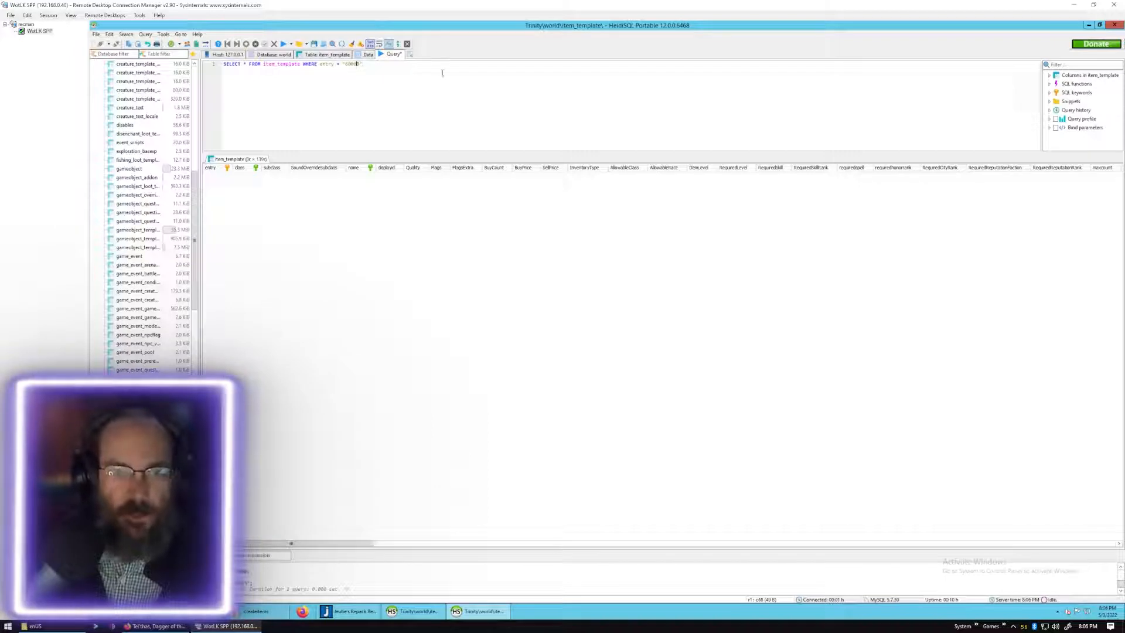
Correct the query's entry to 60002, run it again and examine the returned item row.
type("3\"")
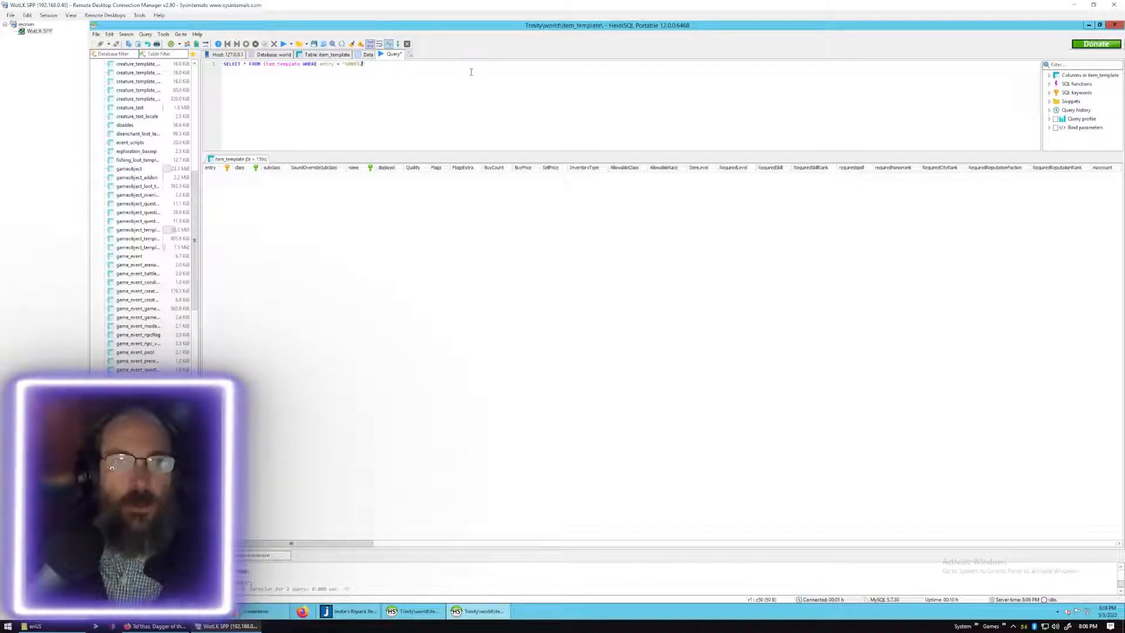
key("BackSpace")
key("BackSpace")
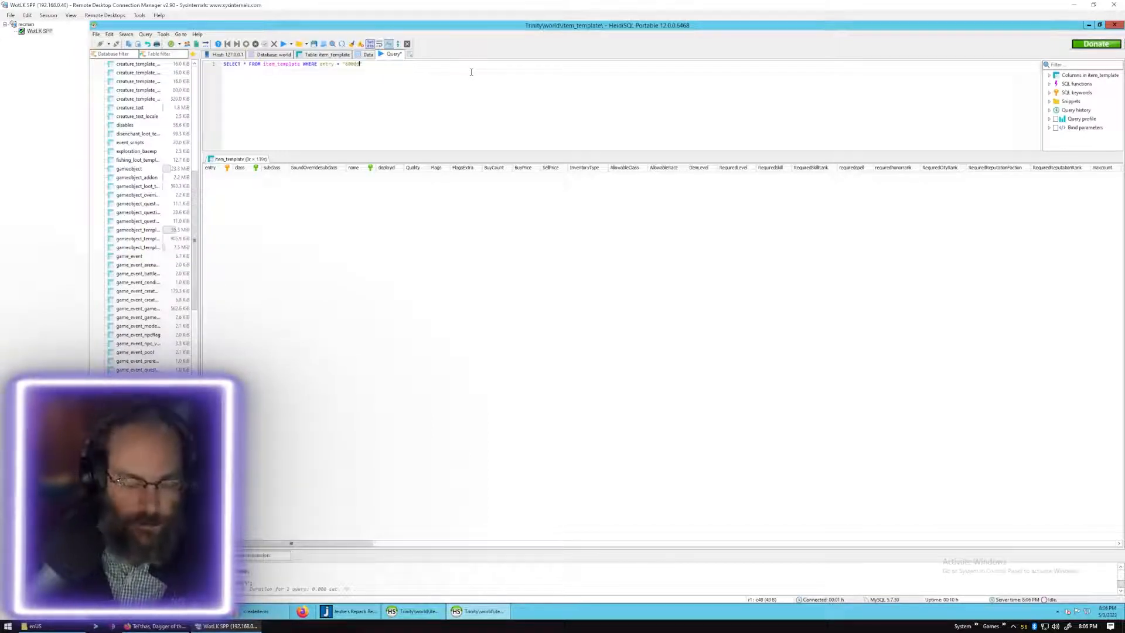
type("2")
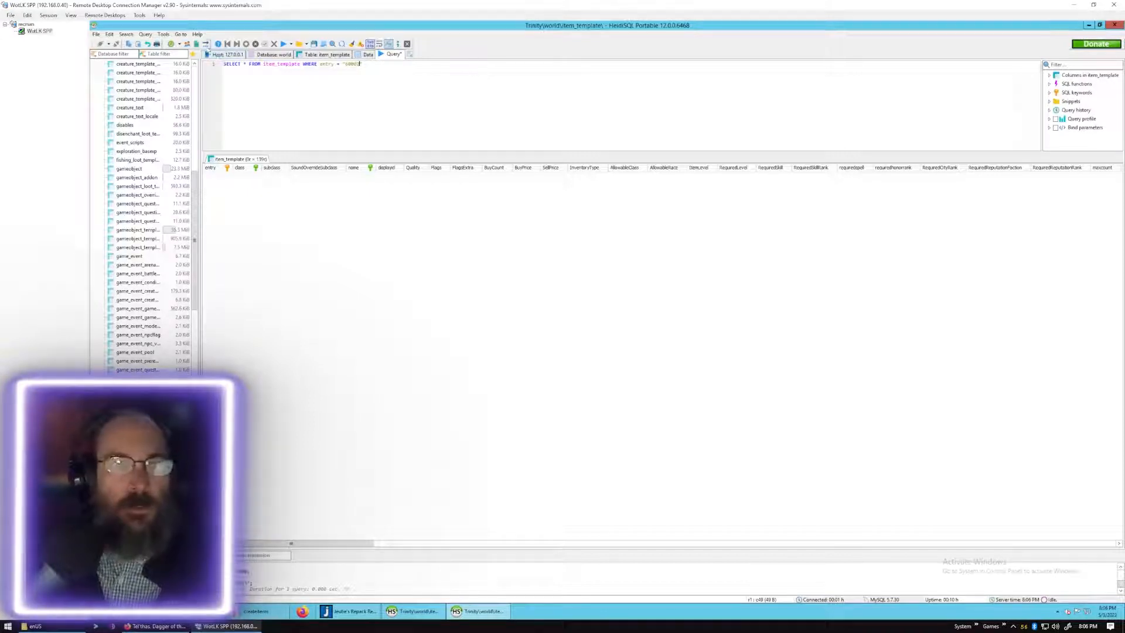
left_click(283, 45)
left_click(221, 177)
left_click(229, 177)
key("Escape")
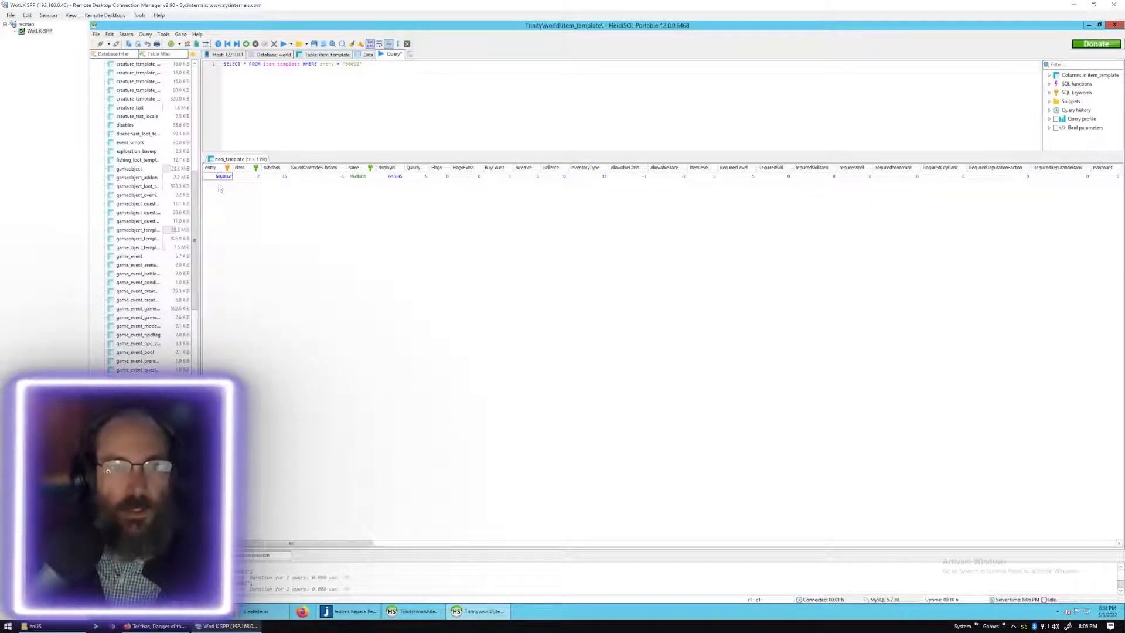
left_click_drag(331, 543, 270, 528)
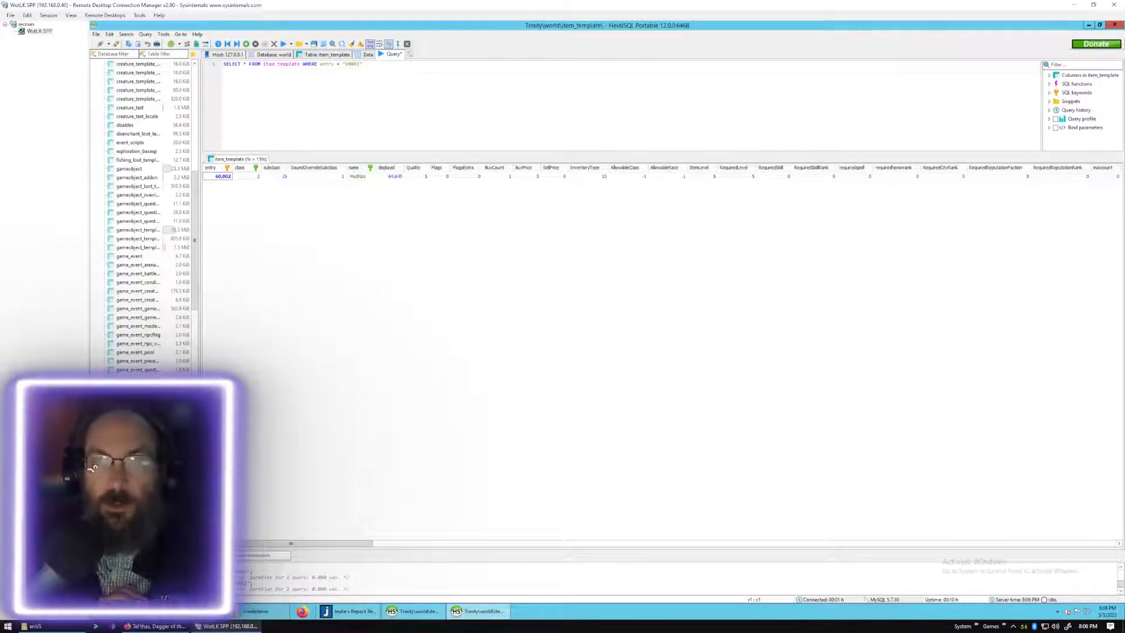
Minimize HeidiSQL and open the data\dbc folder inside the Repack TrinityCore NPCBot 2022 + Update 3 folder.
left_click(1090, 27)
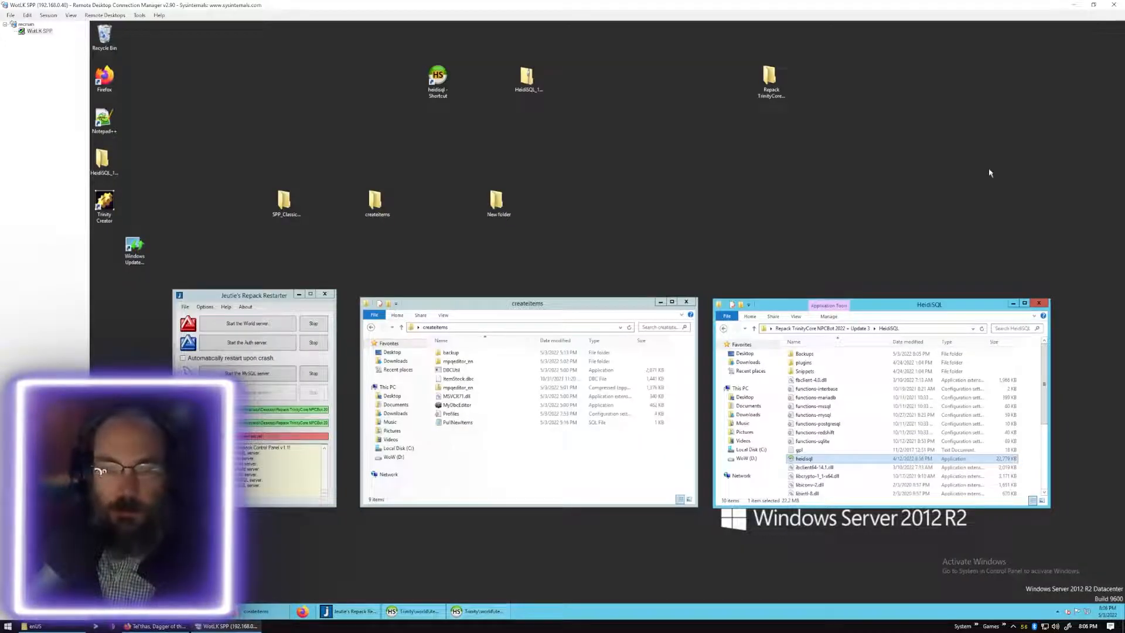
left_click(554, 481)
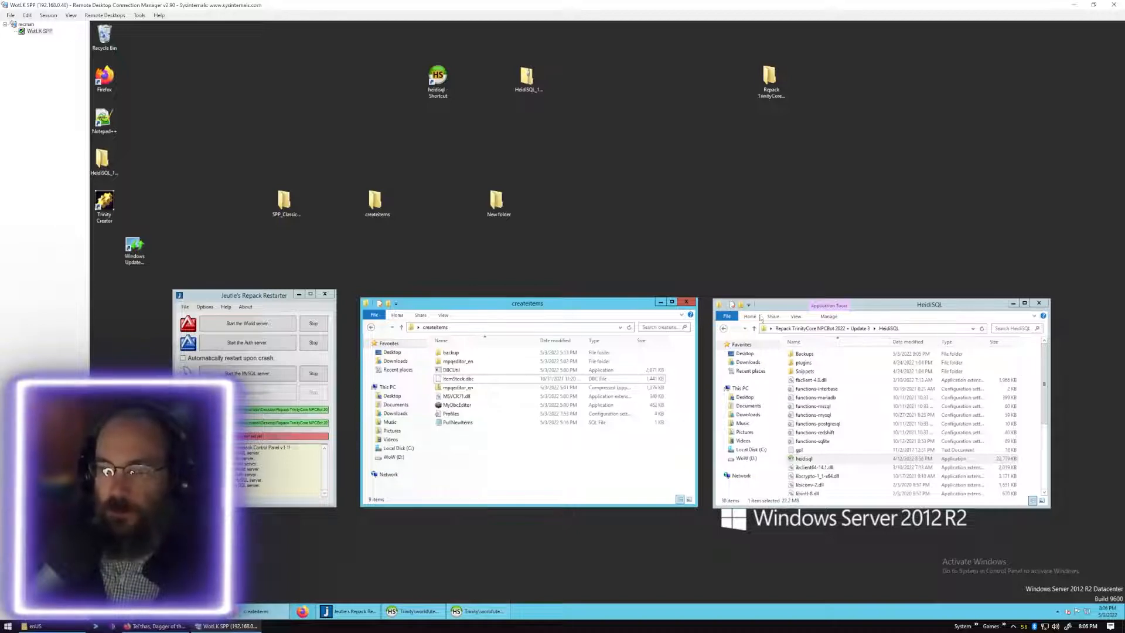
left_click(826, 330)
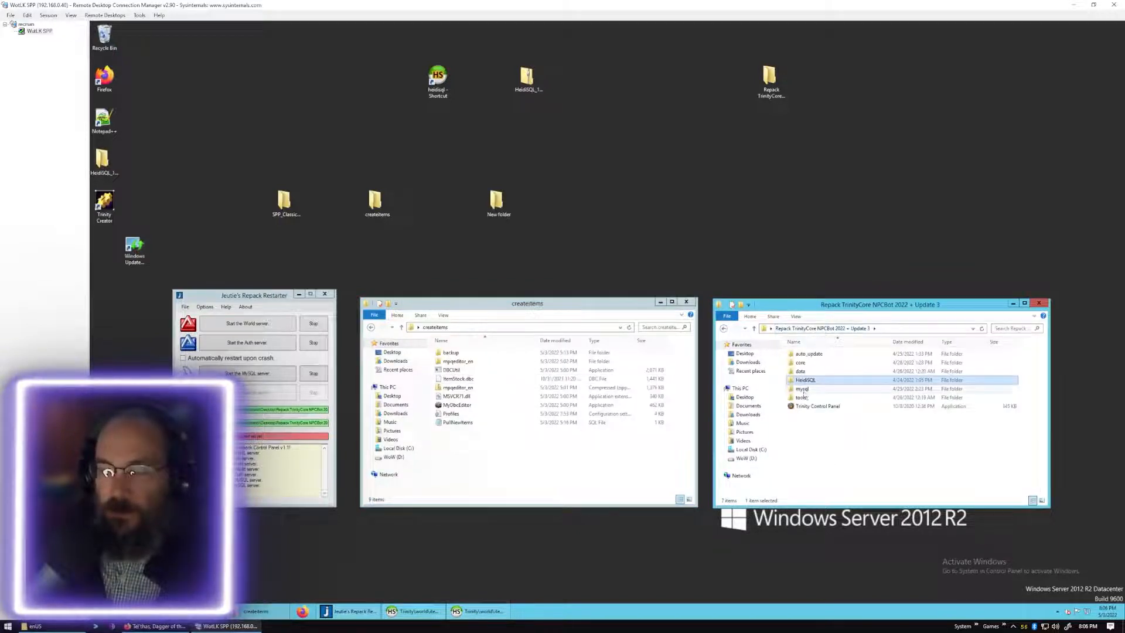
double_click(804, 371)
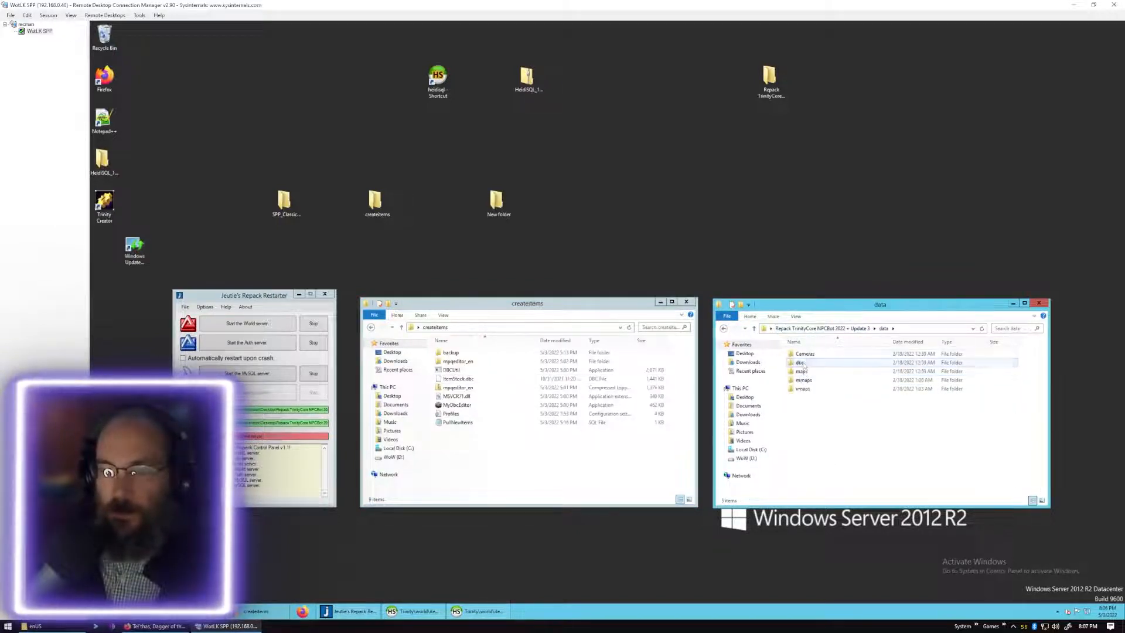
double_click(800, 362)
Copy Item.dbc from the dbc folder into the createitems folder, checking the contents of its backup subfolder.
left_click(804, 373)
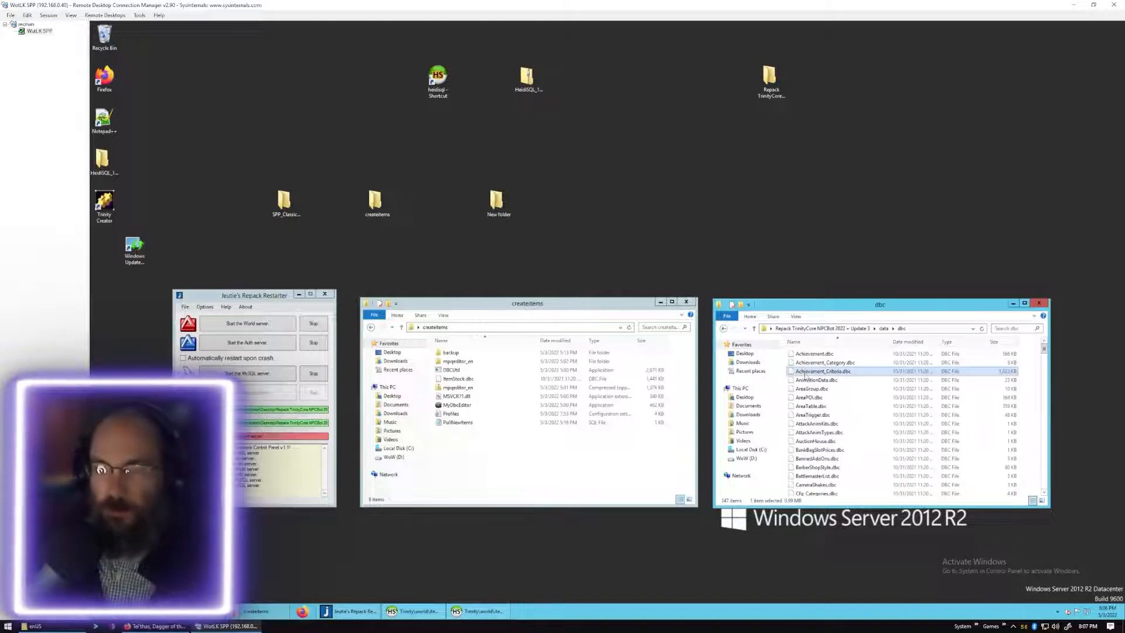
type("item")
right_click(814, 353)
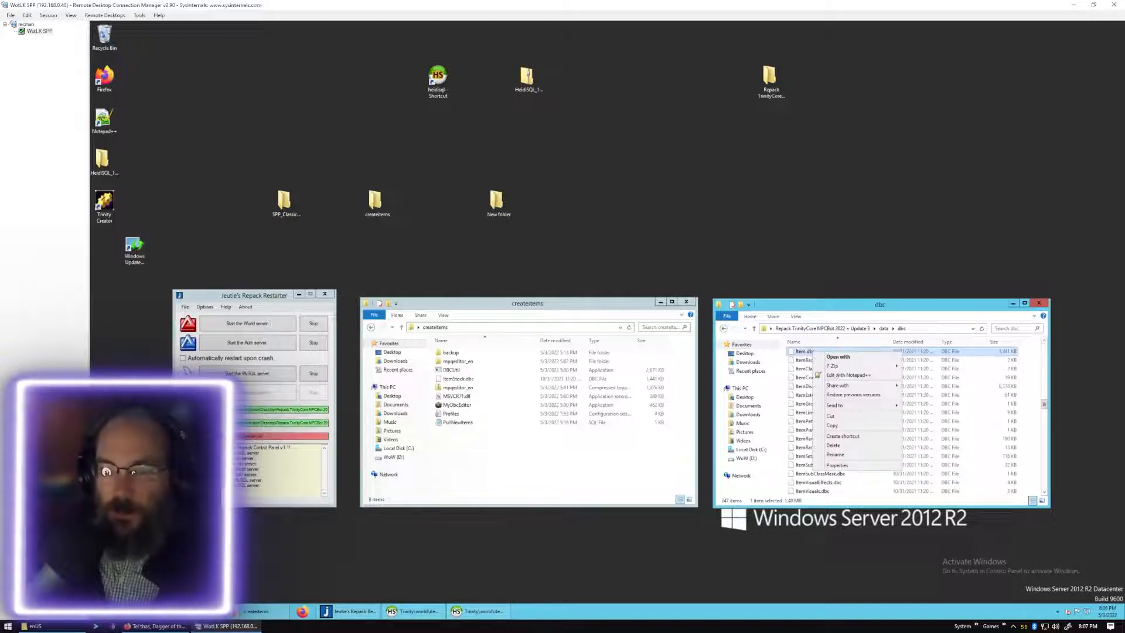
left_click(829, 427)
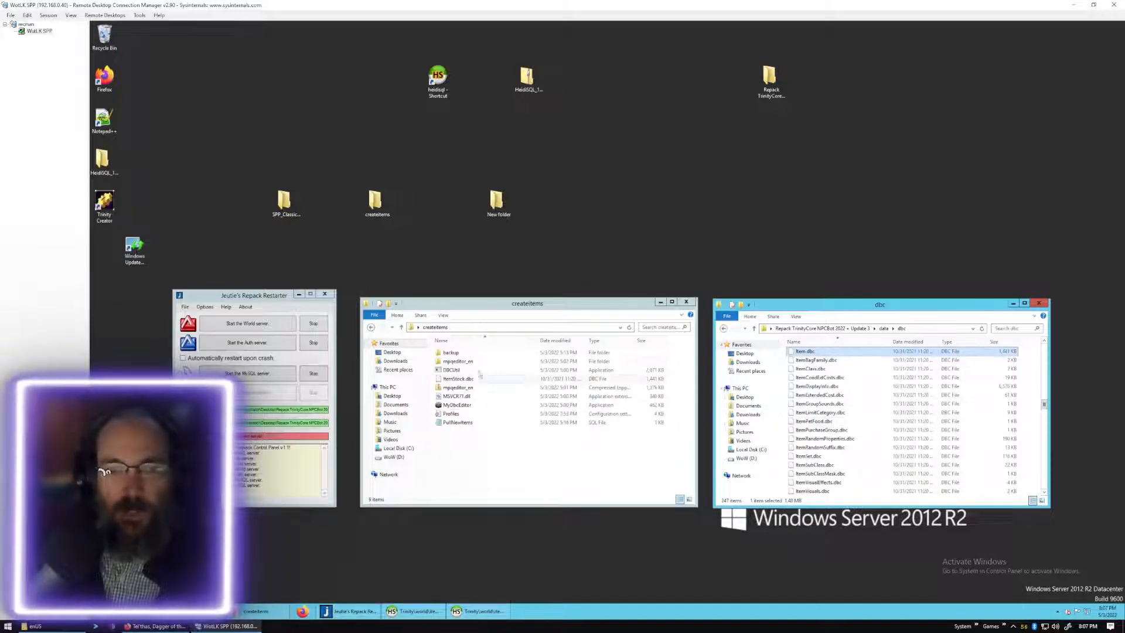
double_click(463, 353)
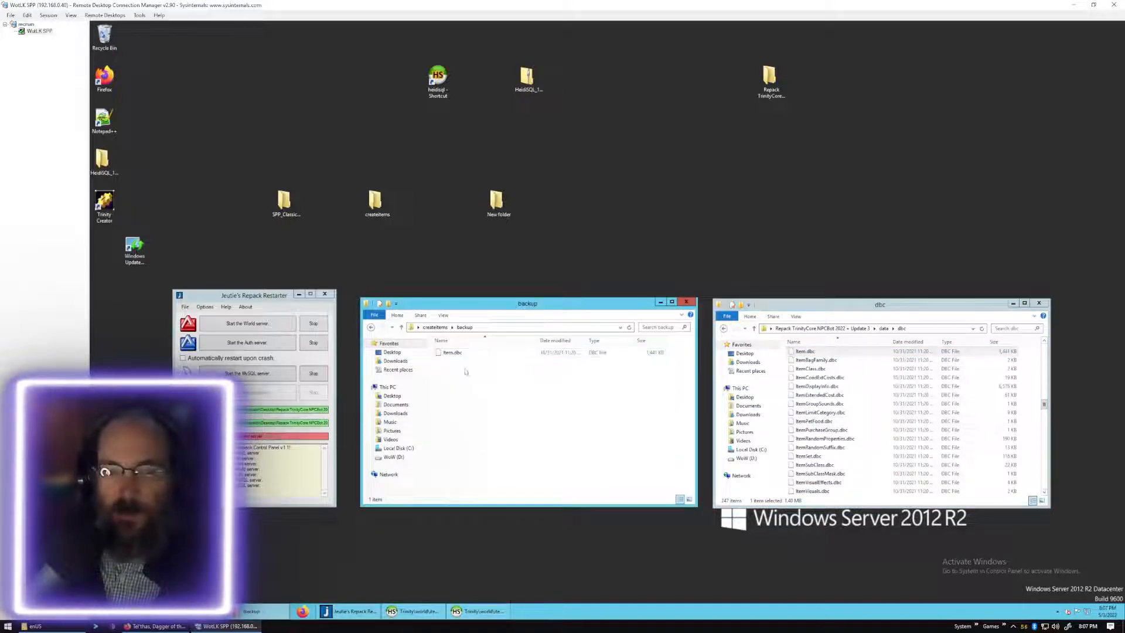
left_click(435, 327)
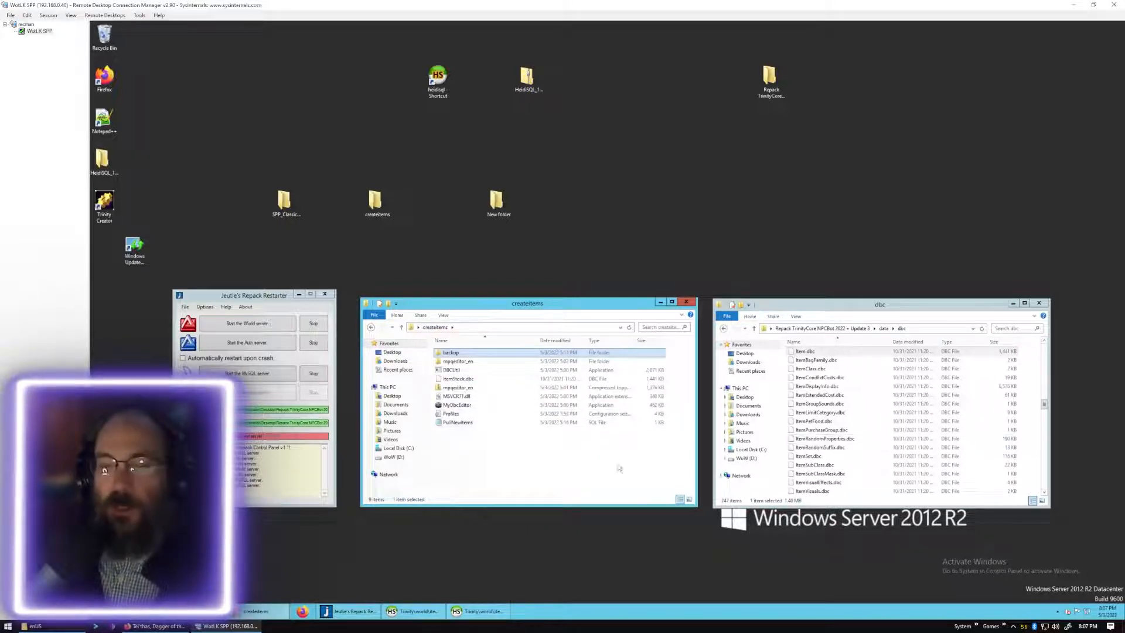
left_click(533, 470)
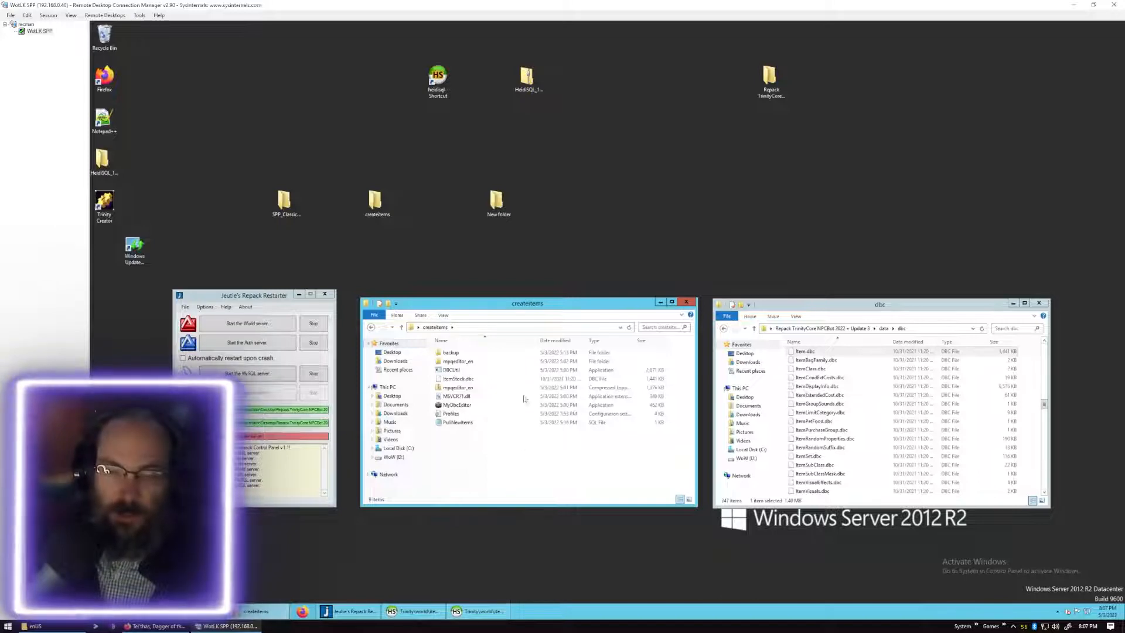
right_click(480, 478)
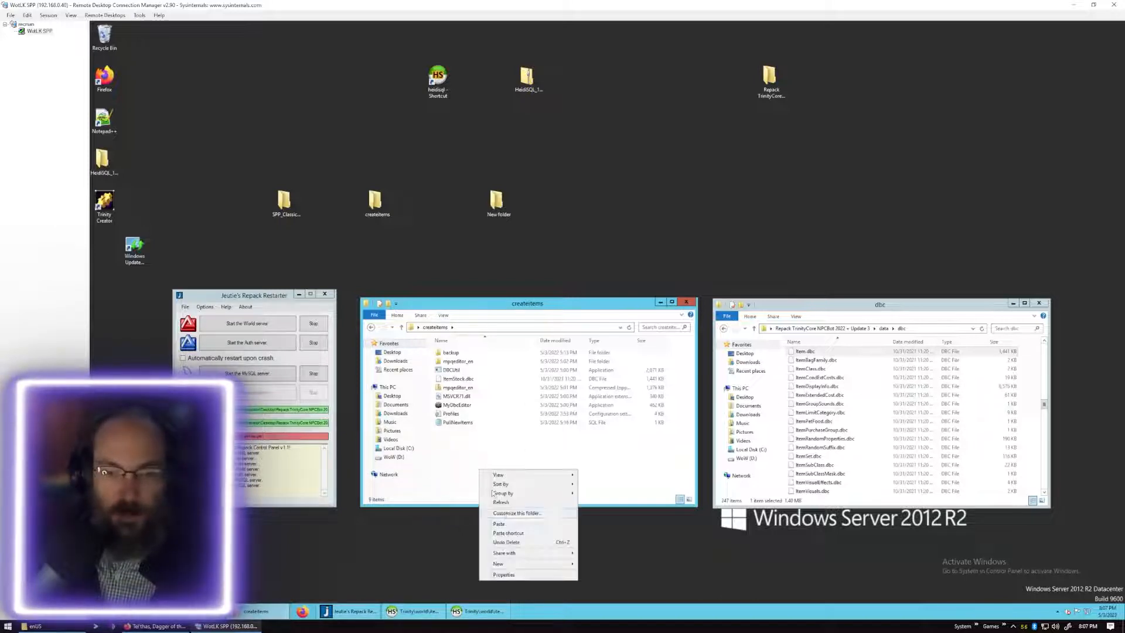
left_click(512, 528)
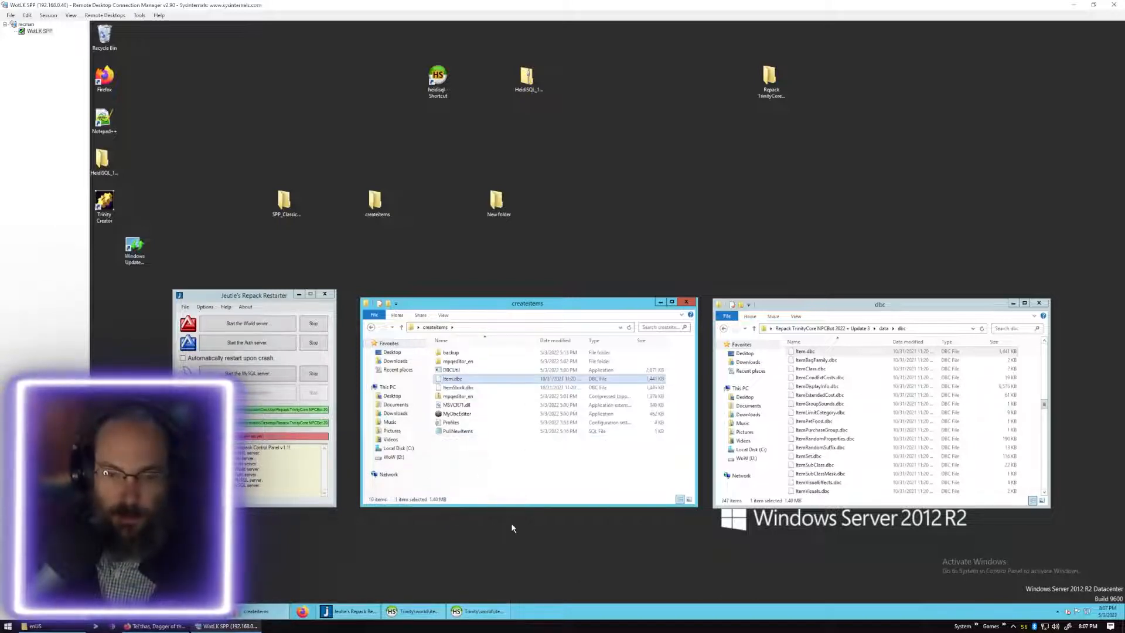
Open the copied Item.dbc in Notepad++ to view its raw contents, and close the editor.
right_click(465, 381)
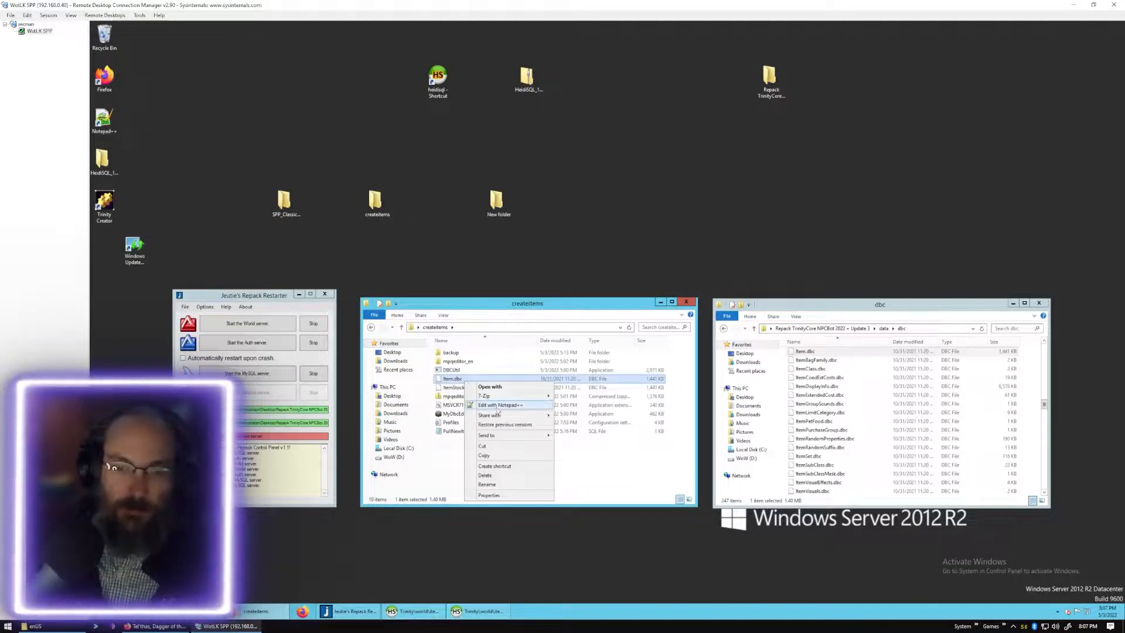
left_click(495, 408)
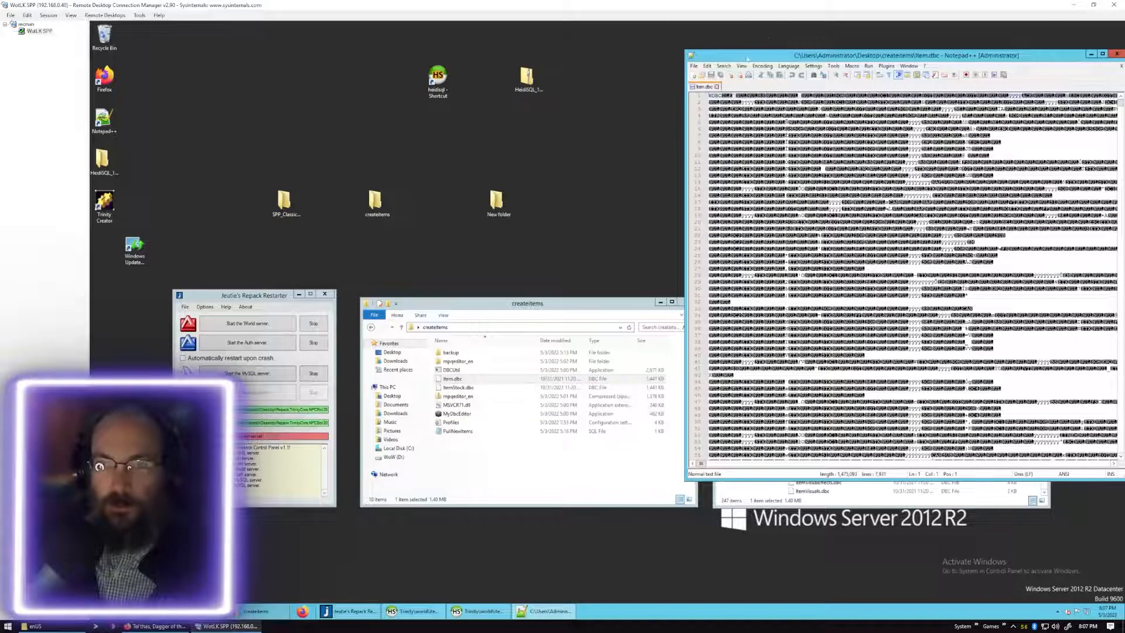
left_click(716, 86)
left_click_drag(851, 59, 727, 91)
left_click(995, 83)
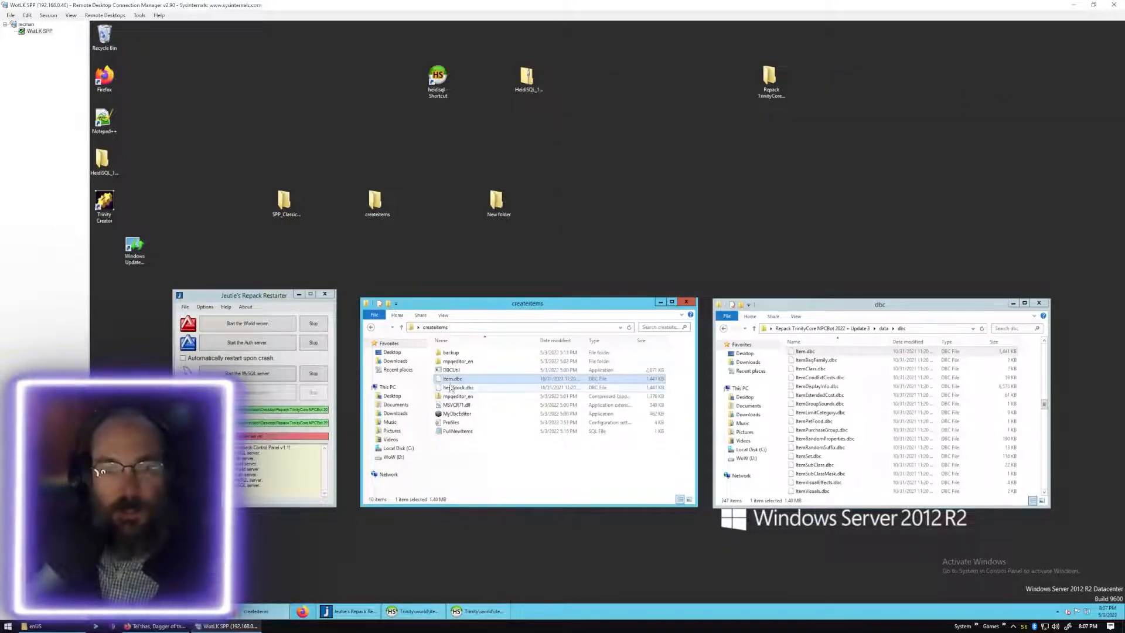
Convert Item.dbc to CSV with DBCUtil and open item.dbc.csv in Notepad++.
left_click_drag(451, 380, 502, 374)
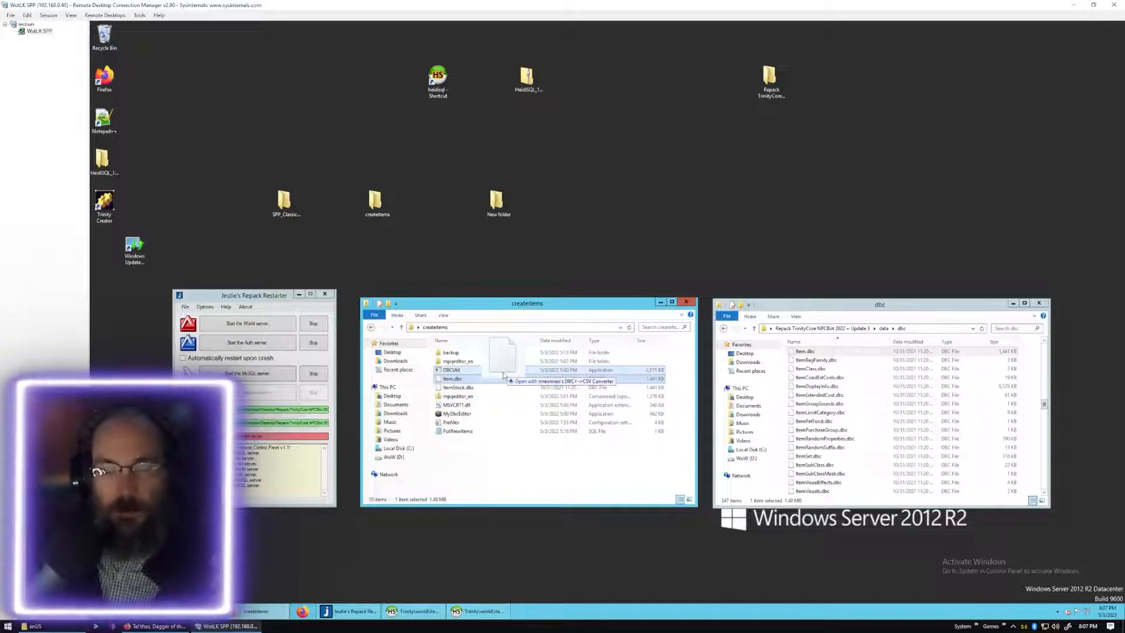
left_click_drag(502, 375, 503, 376)
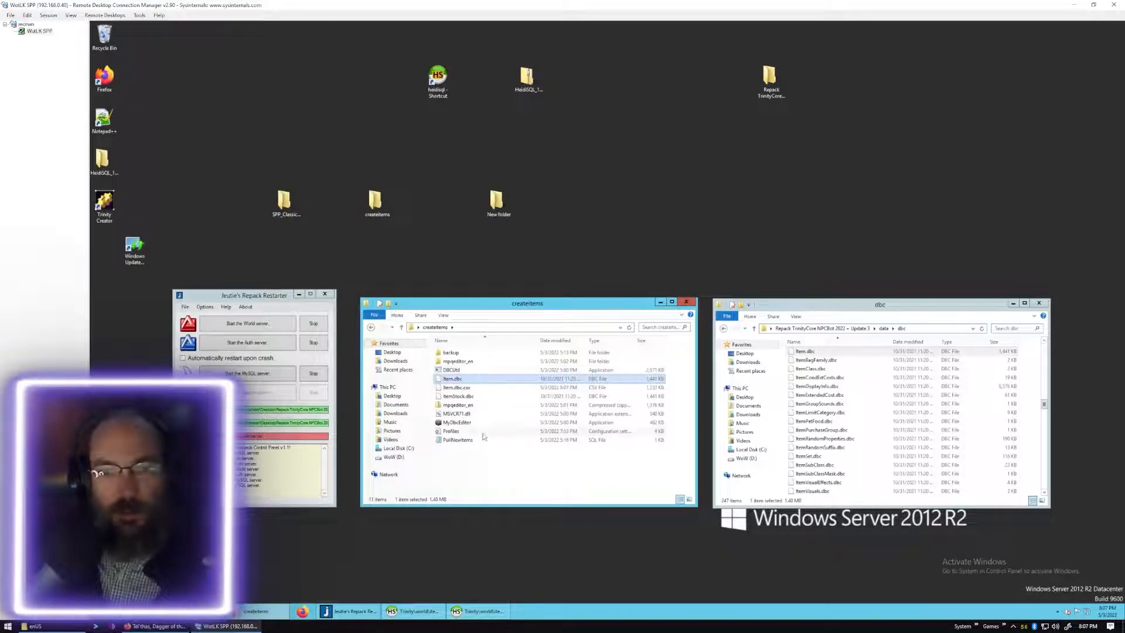
left_click(496, 387)
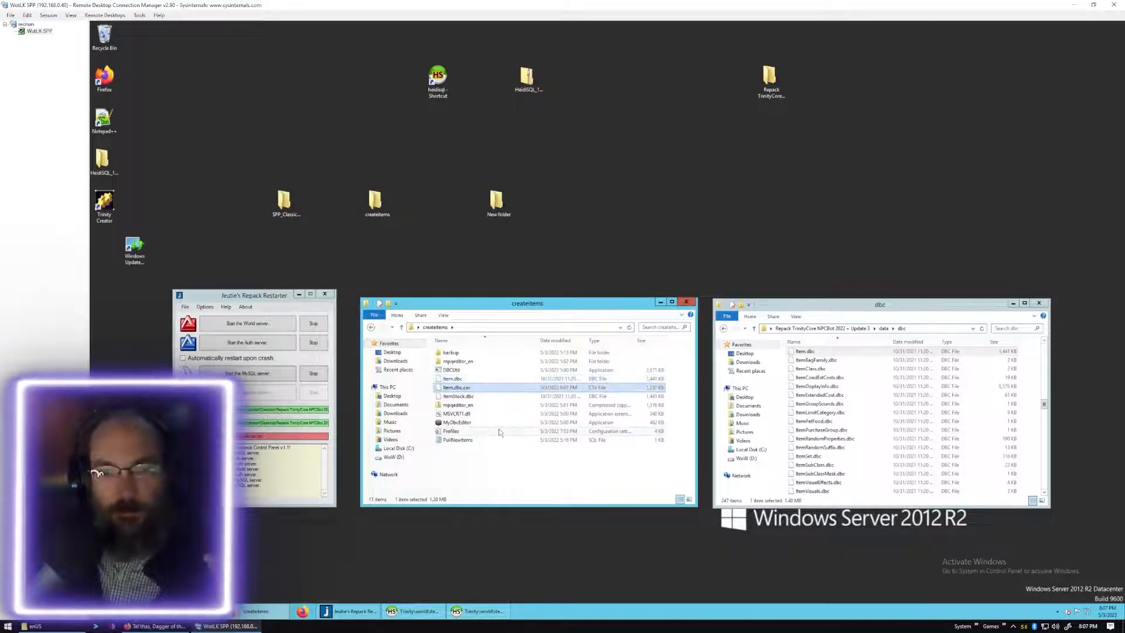
right_click(497, 386)
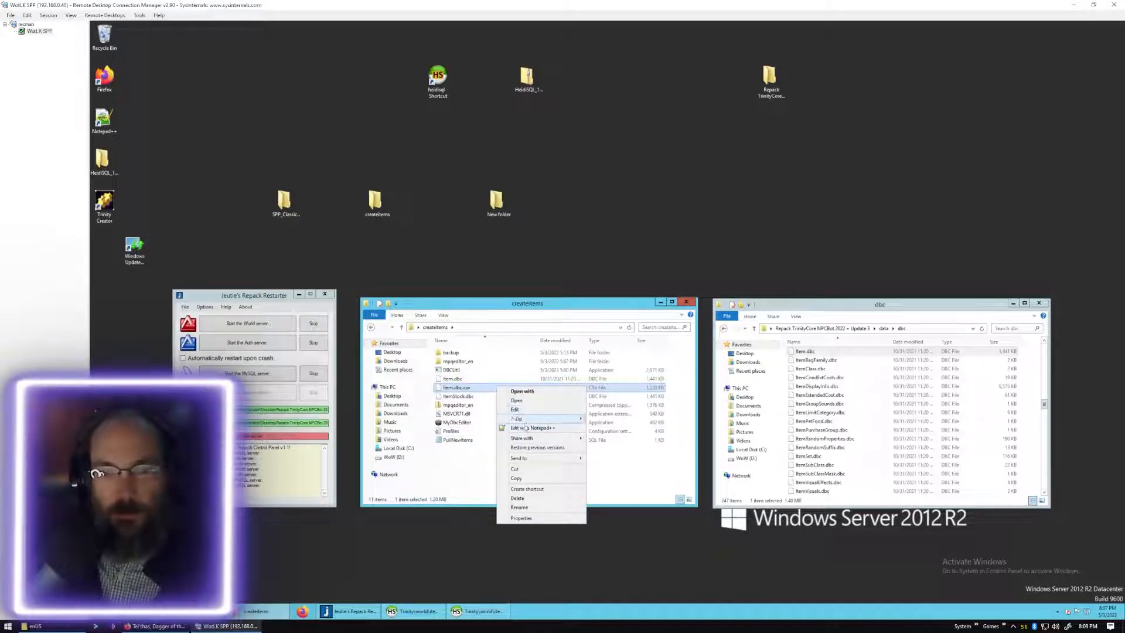
left_click(525, 428)
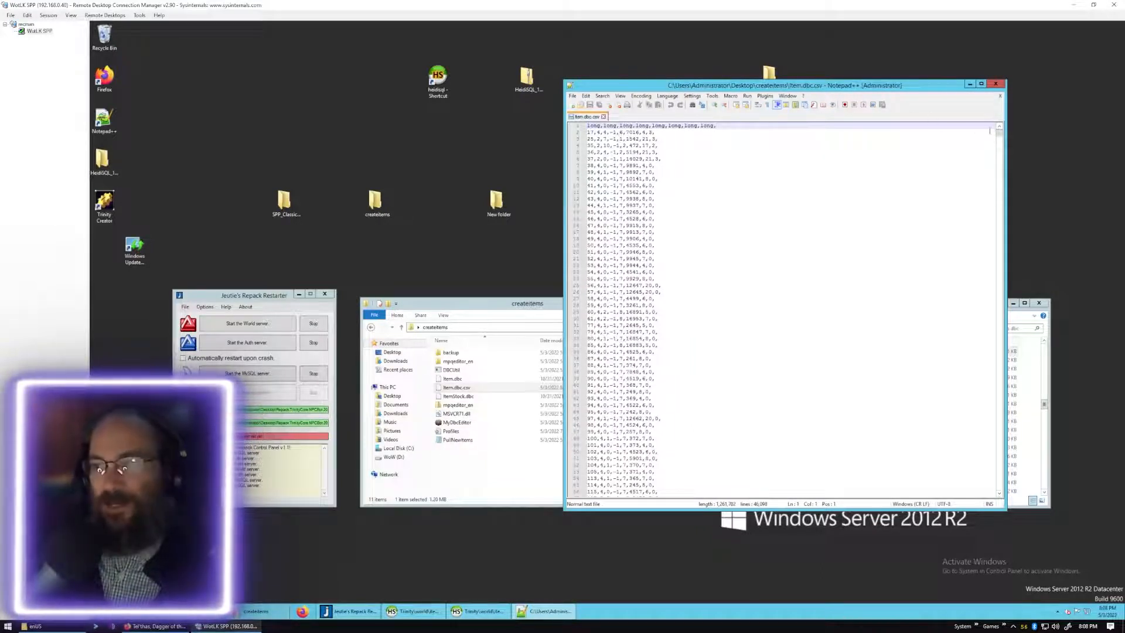
Go through the item rows of item.dbc.csv to its end and place the cursor on the empty last line.
scroll(761, 258, "down", 20)
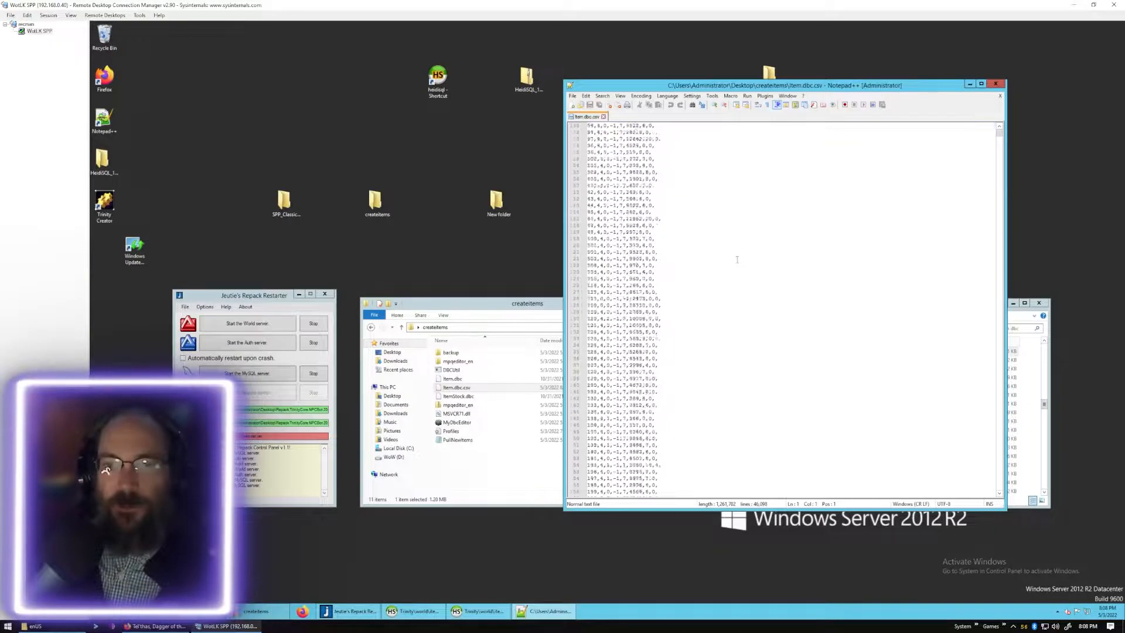
scroll(737, 259, "down", 20)
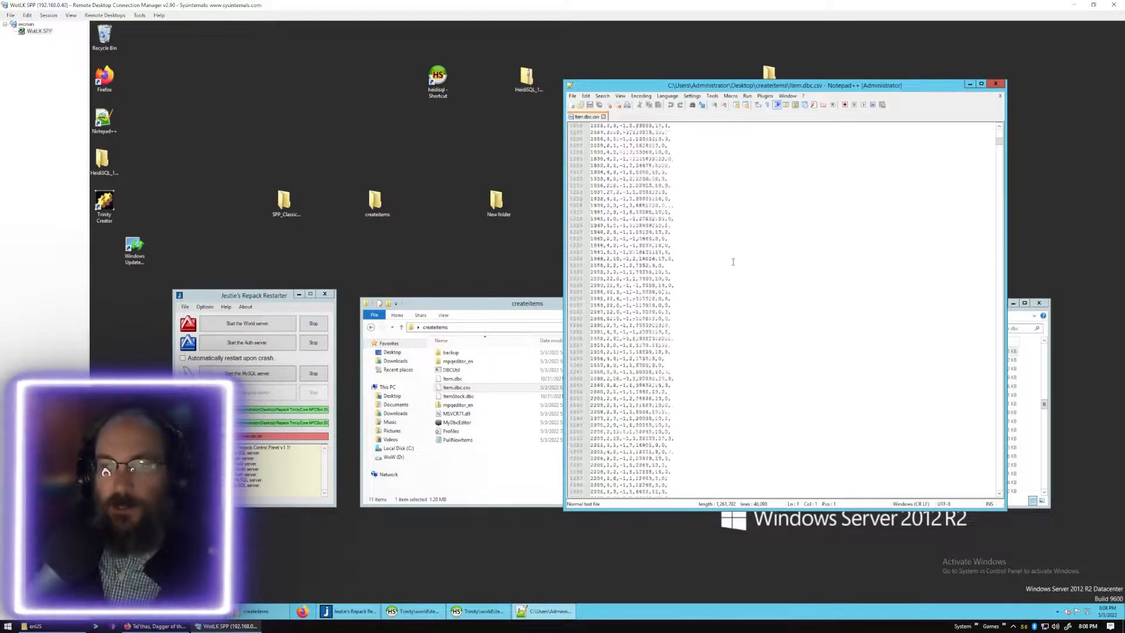
left_click_drag(999, 150, 948, 475)
scroll(936, 336, "down", 20)
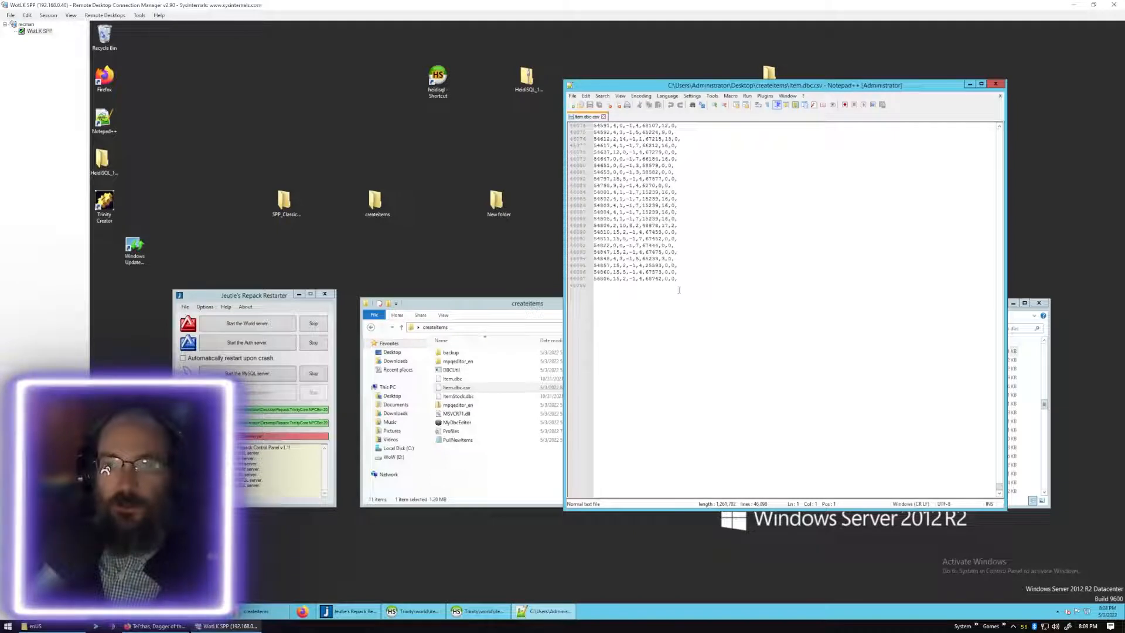
left_click(678, 286)
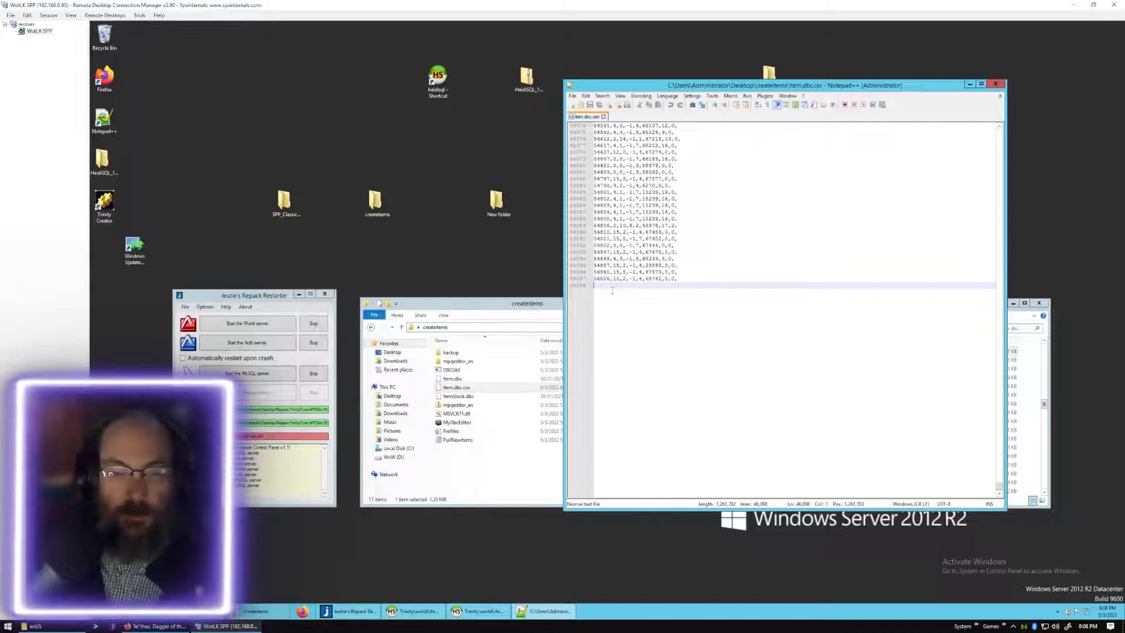
Switch to HeidiSQL, clear the old PullNewItems query and close that disconnected window without saving its queries.
left_click(472, 615)
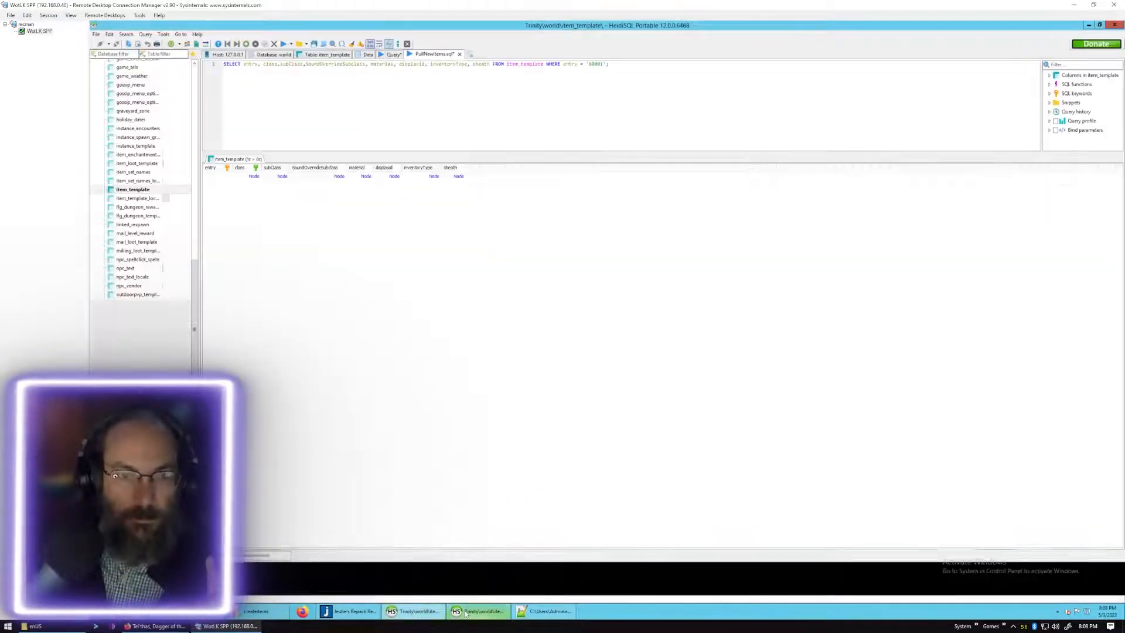
left_click(464, 614)
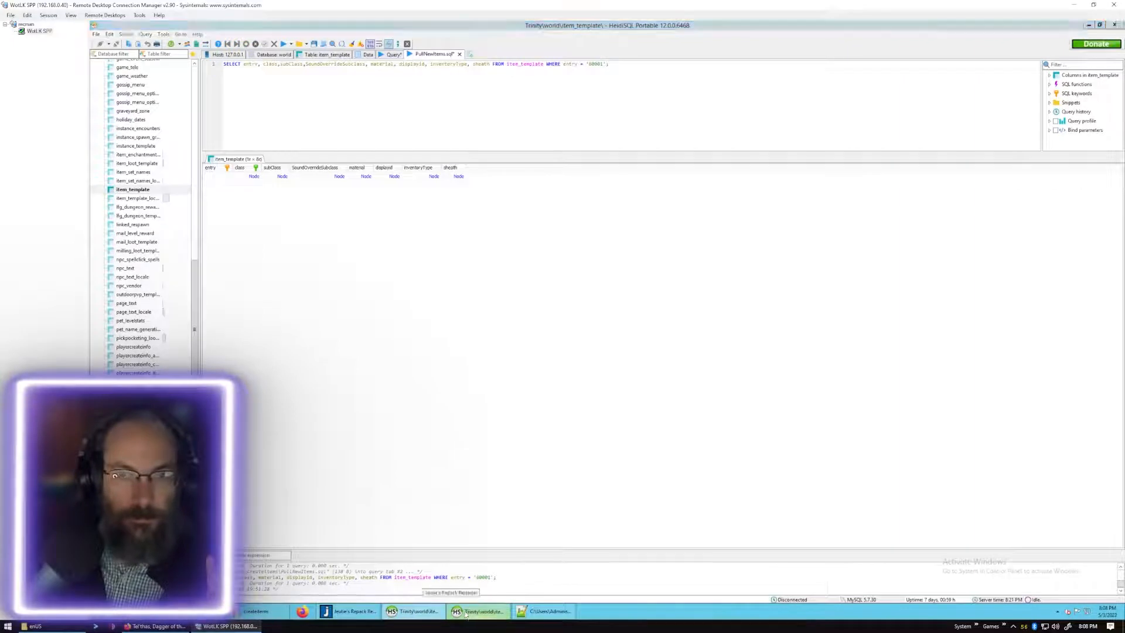
left_click(427, 615)
left_click(613, 64)
key("ctrl+a")
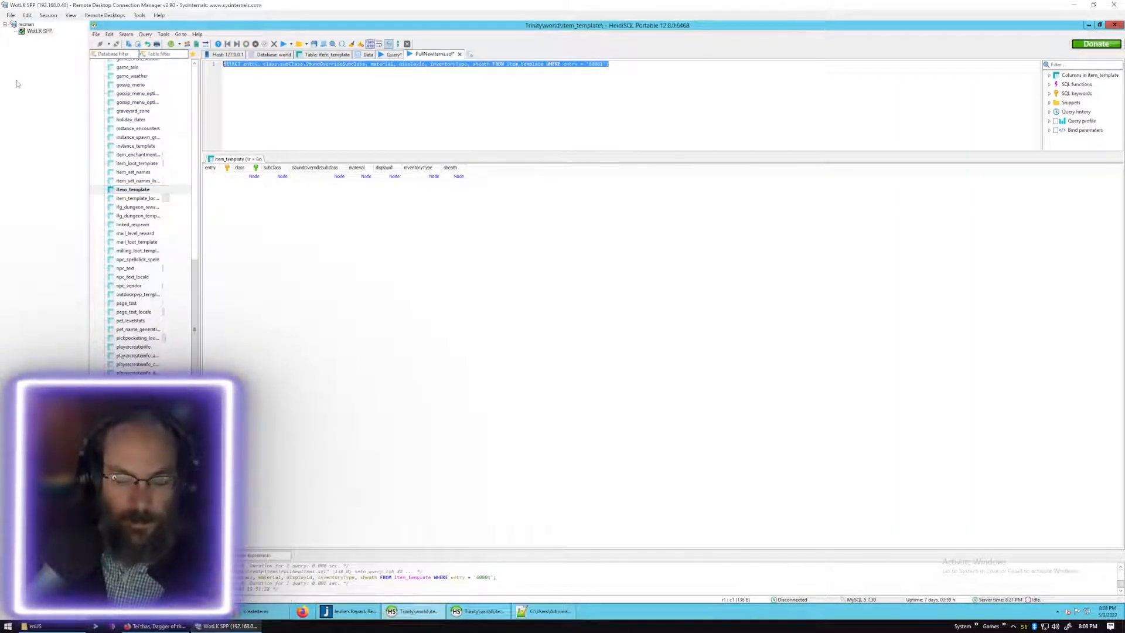
key("Delete")
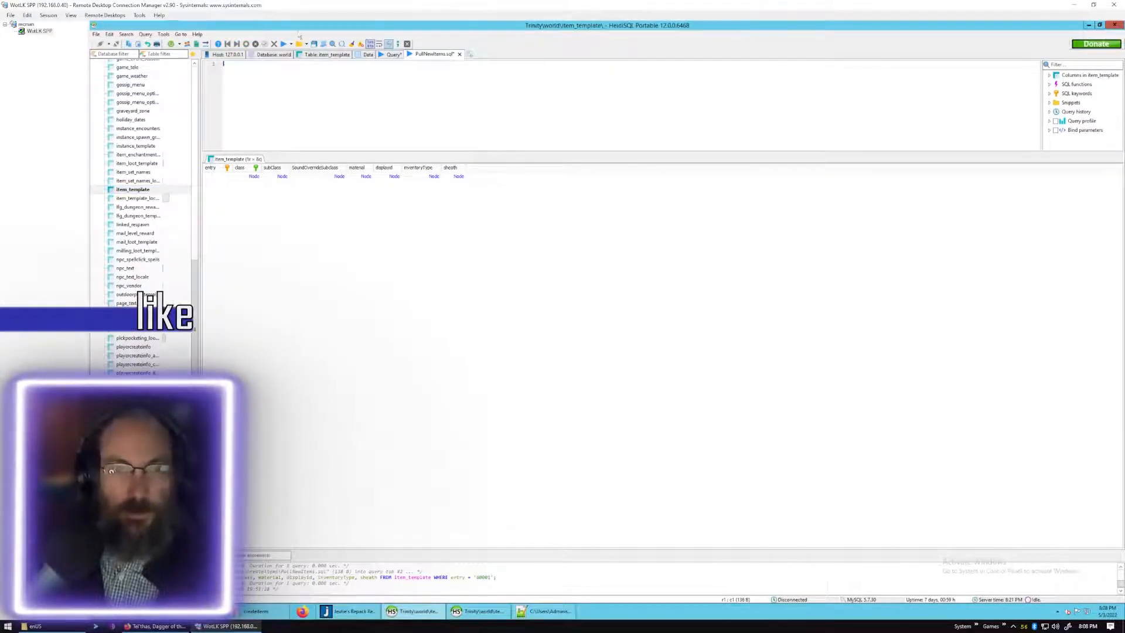
left_click(1114, 25)
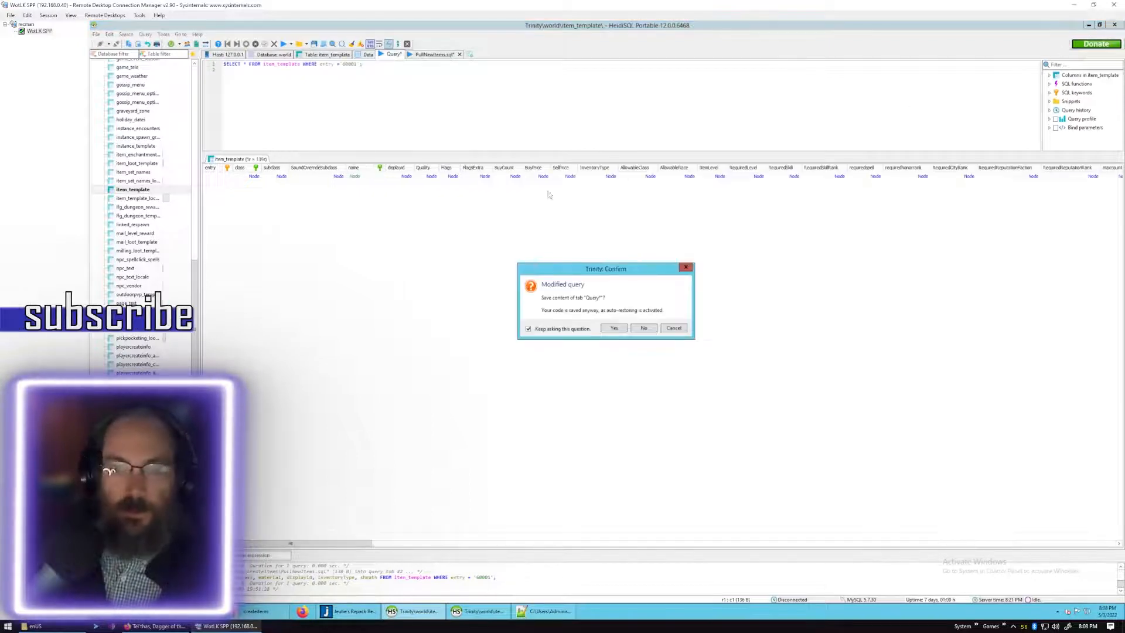
left_click(640, 328)
left_click(639, 329)
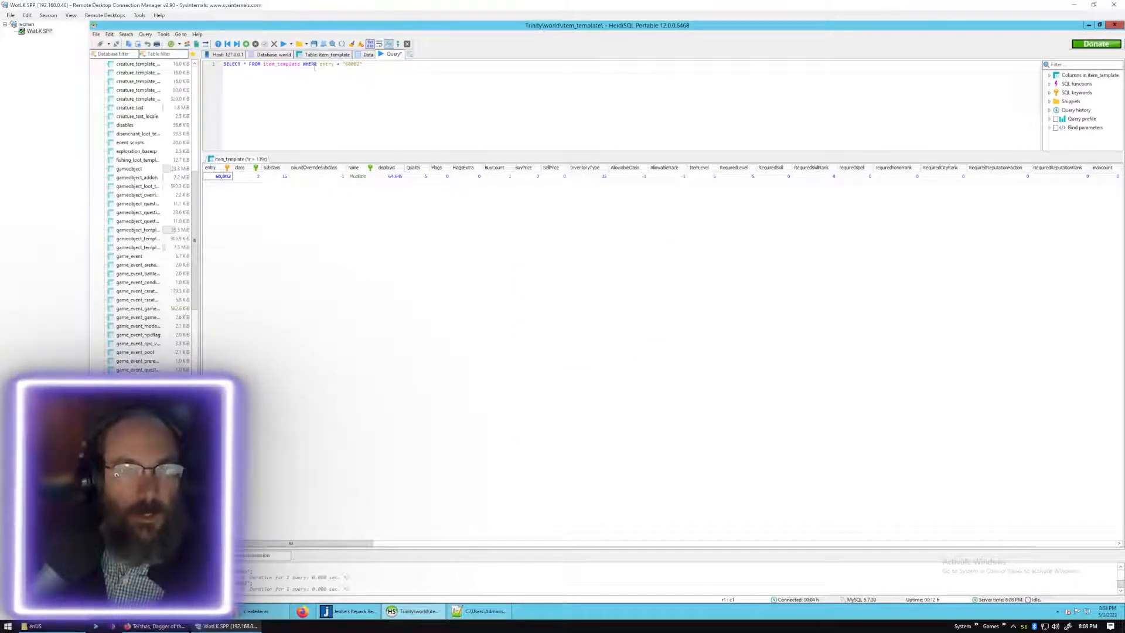
Change the item_template query condition to entry >= 60000 and run it to list all custom items.
left_click(366, 54)
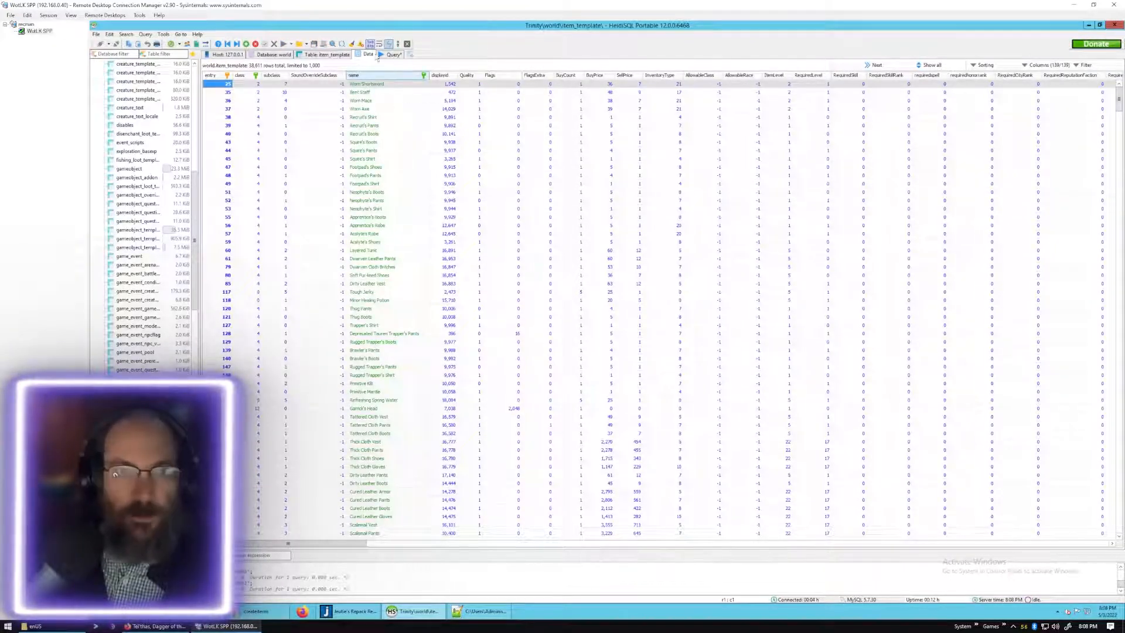
left_click(393, 53)
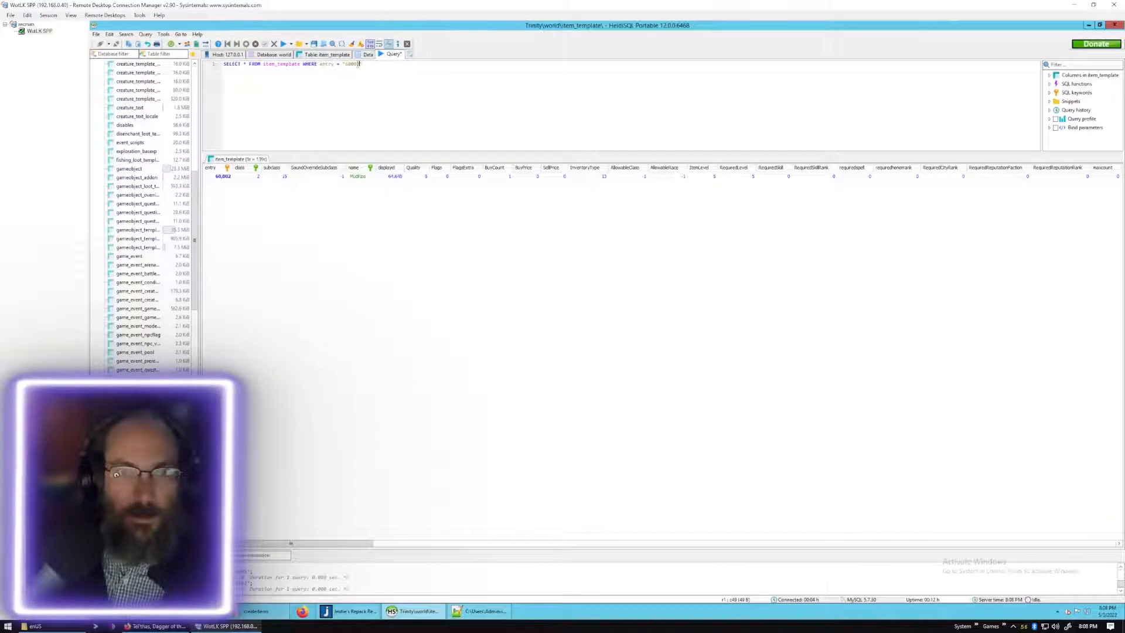
key("Left")
key("Left")
key("Left")
key("Left")
key("Left")
key("Left")
key("Left")
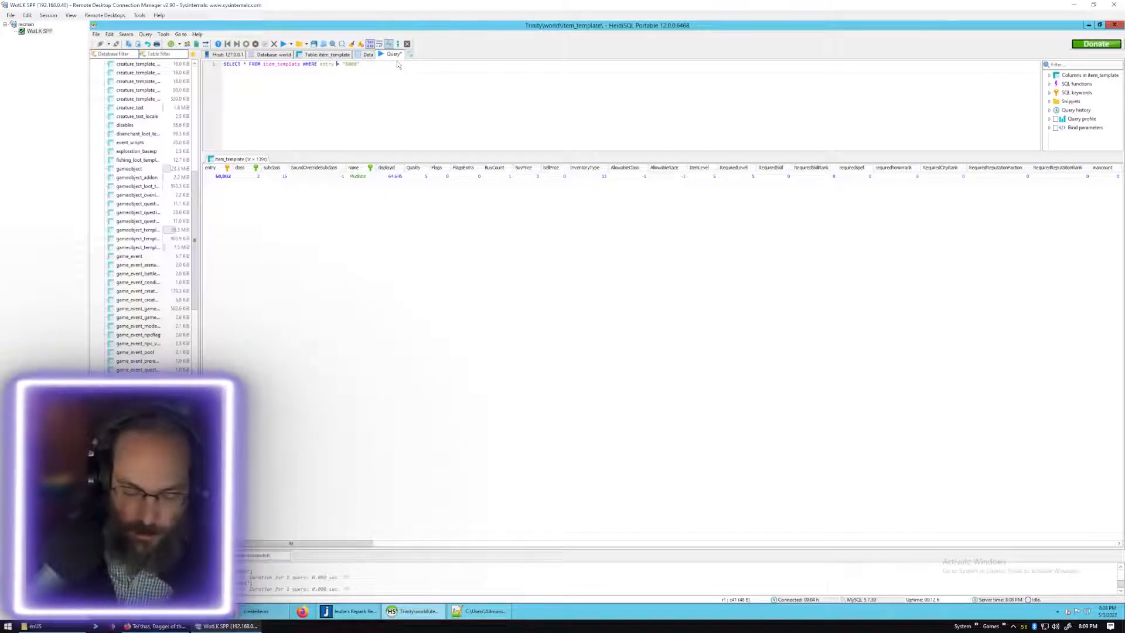
type(">= '6")
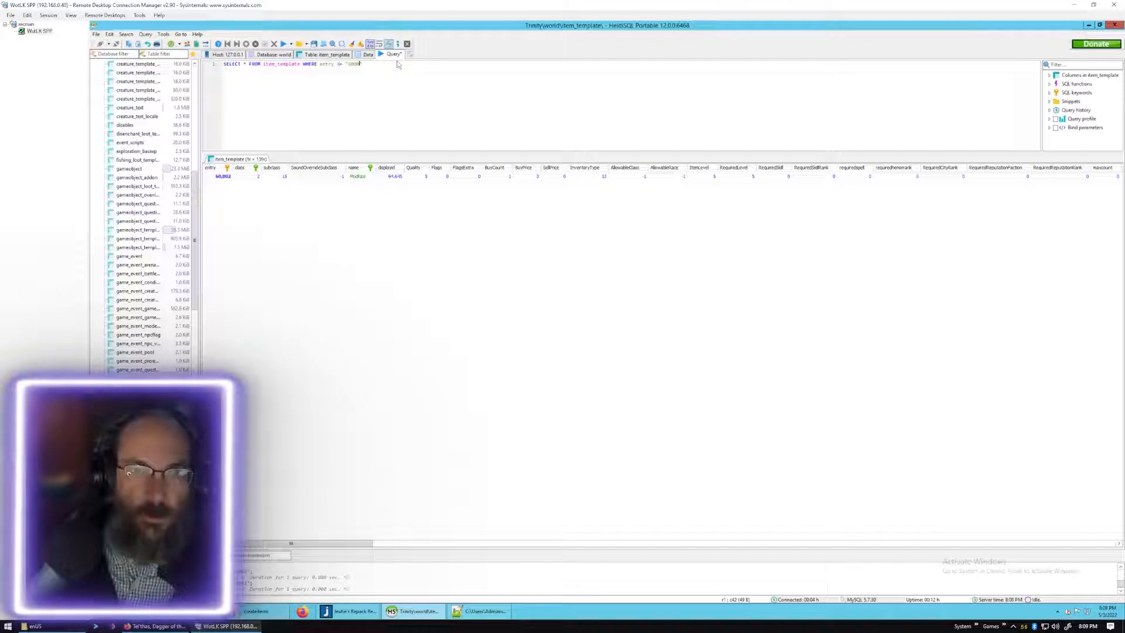
type("0")
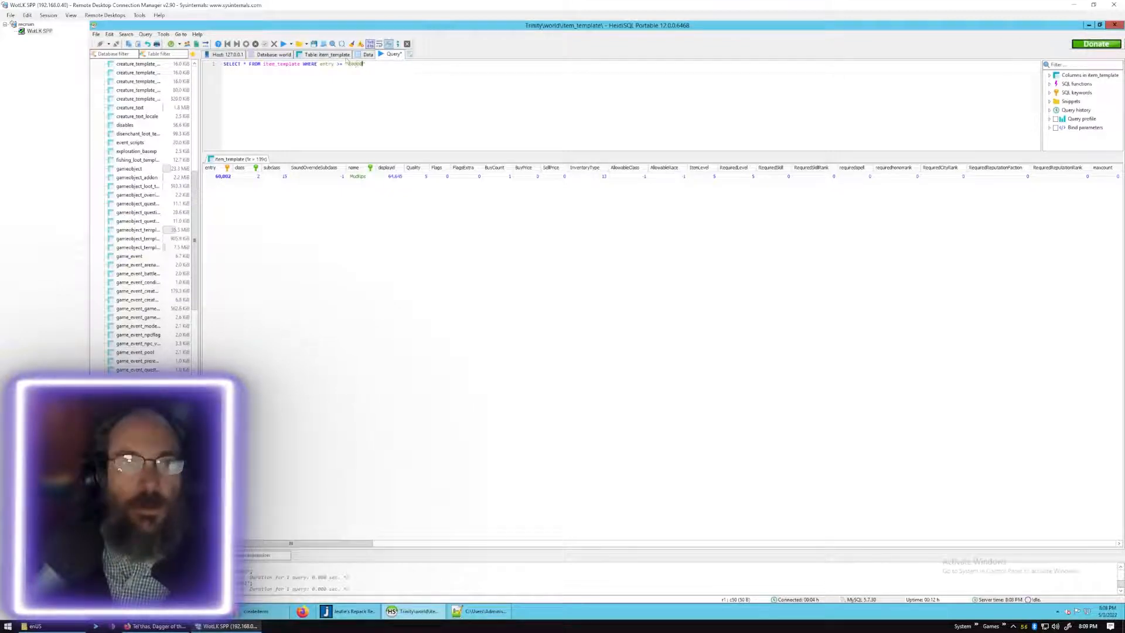
left_click(283, 44)
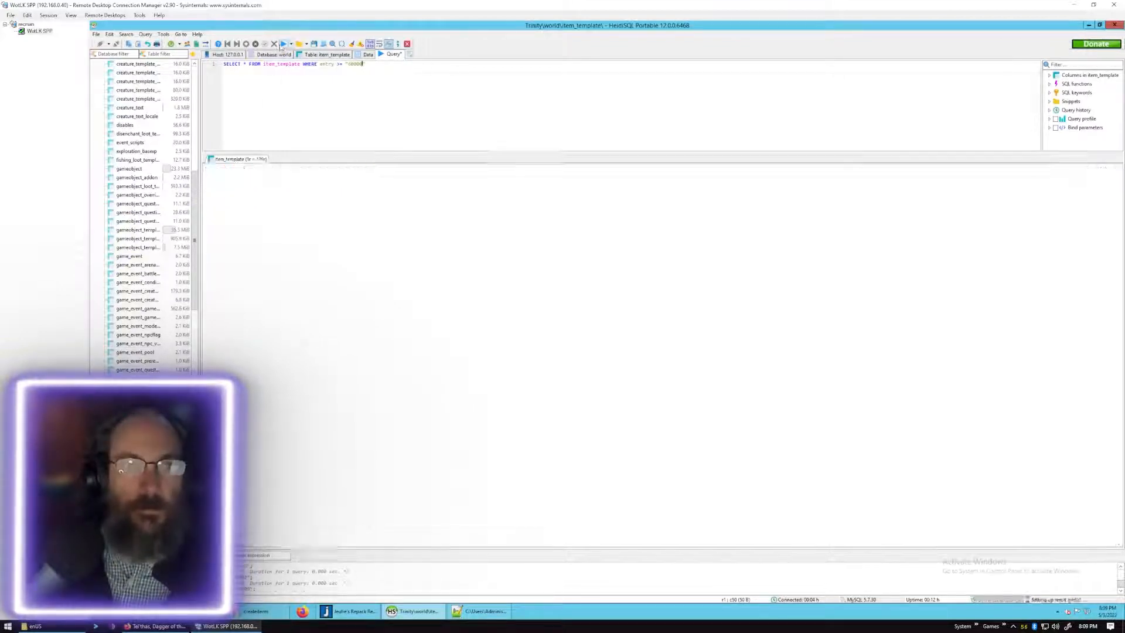
Delete the item_template row with entry 60000 from the query results.
left_click(223, 177)
left_click(221, 186, "shift")
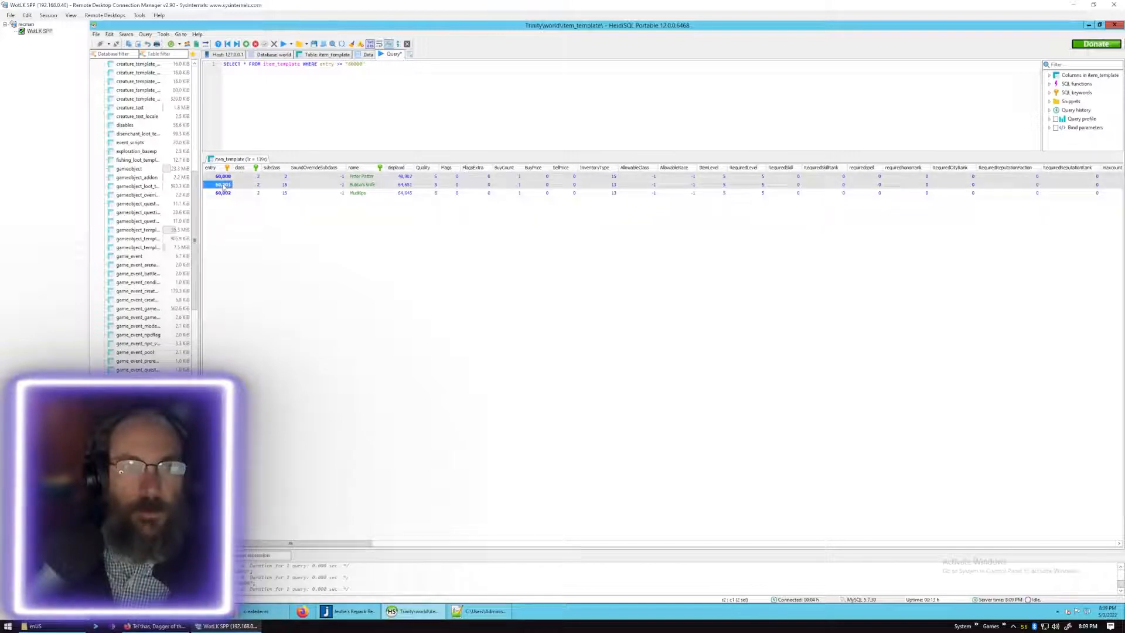
left_click(216, 176)
right_click(217, 175)
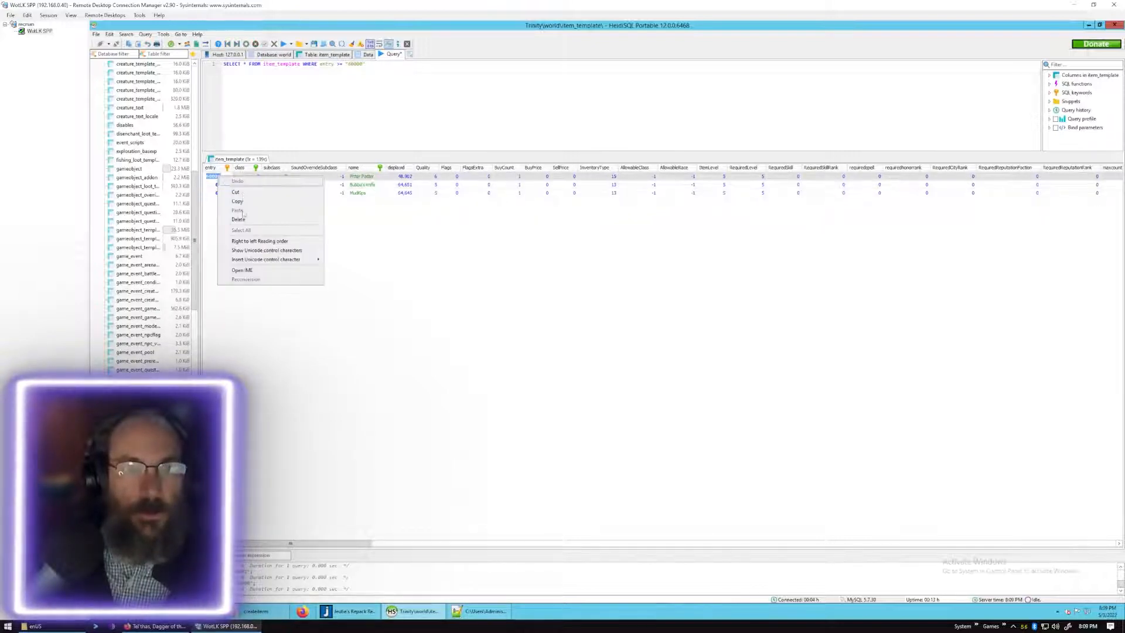
left_click(327, 212)
right_click(350, 177)
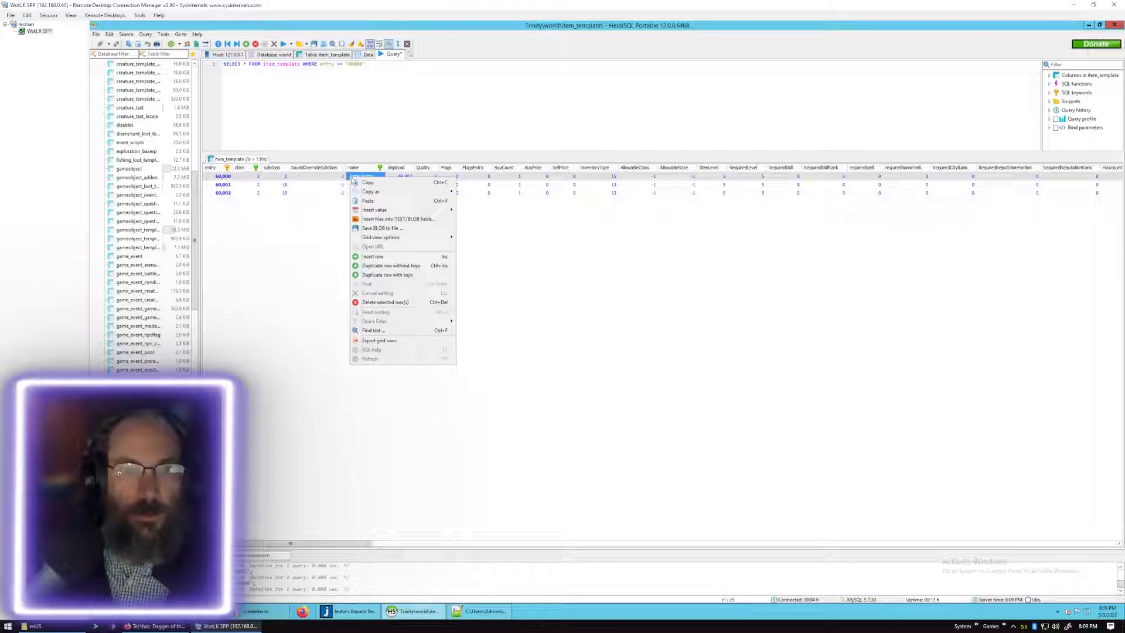
left_click(397, 302)
left_click(627, 317)
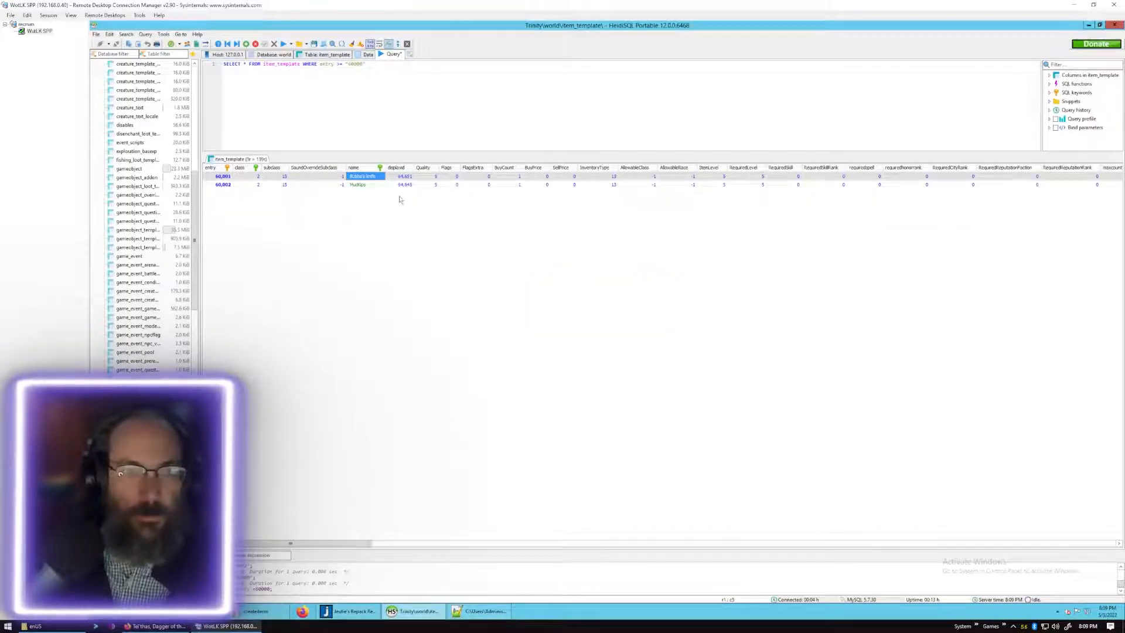
Delete the item_template row with entry 60001 from the query results.
left_click(397, 177)
right_click(398, 176)
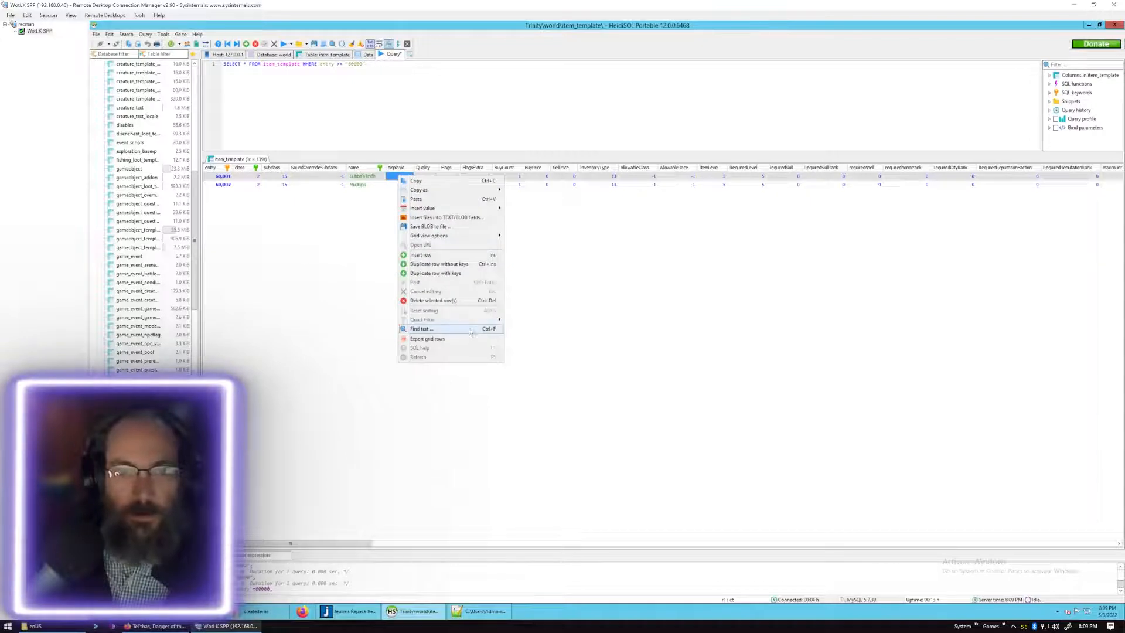
left_click(445, 301)
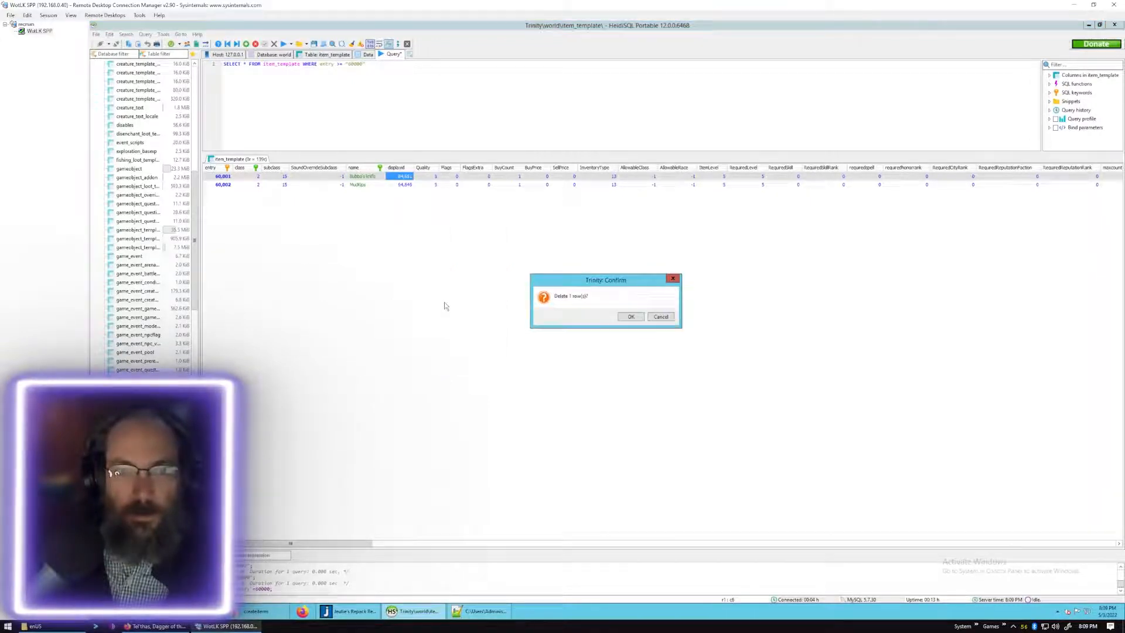
left_click(626, 316)
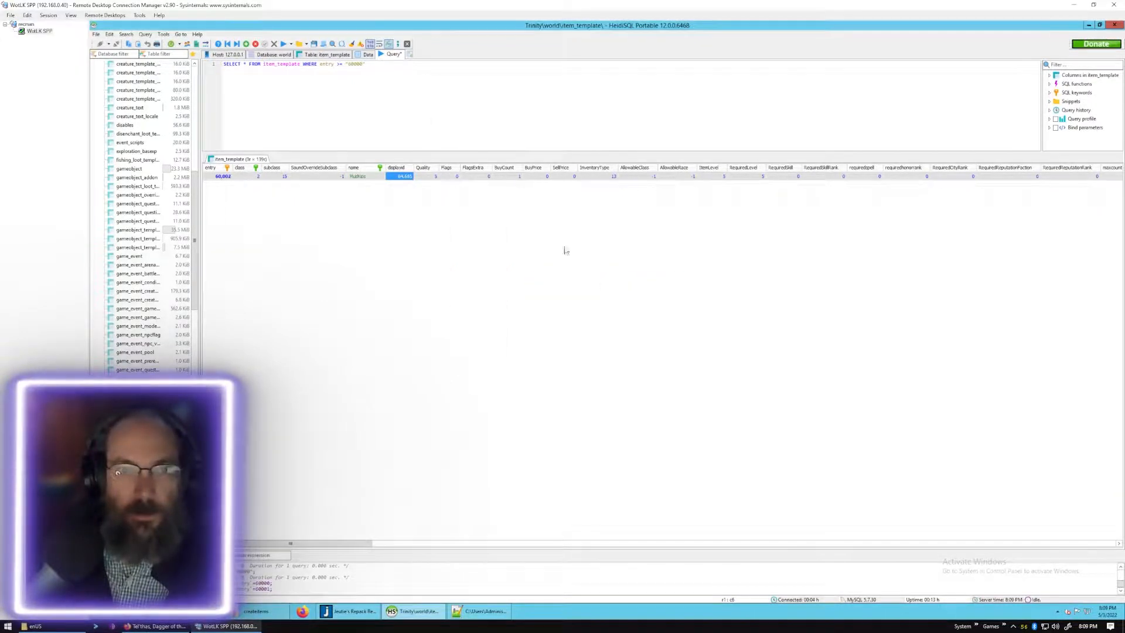
Change the item_template query to match only entry = 60001 and run it.
left_click(339, 65)
key("BackSpace")
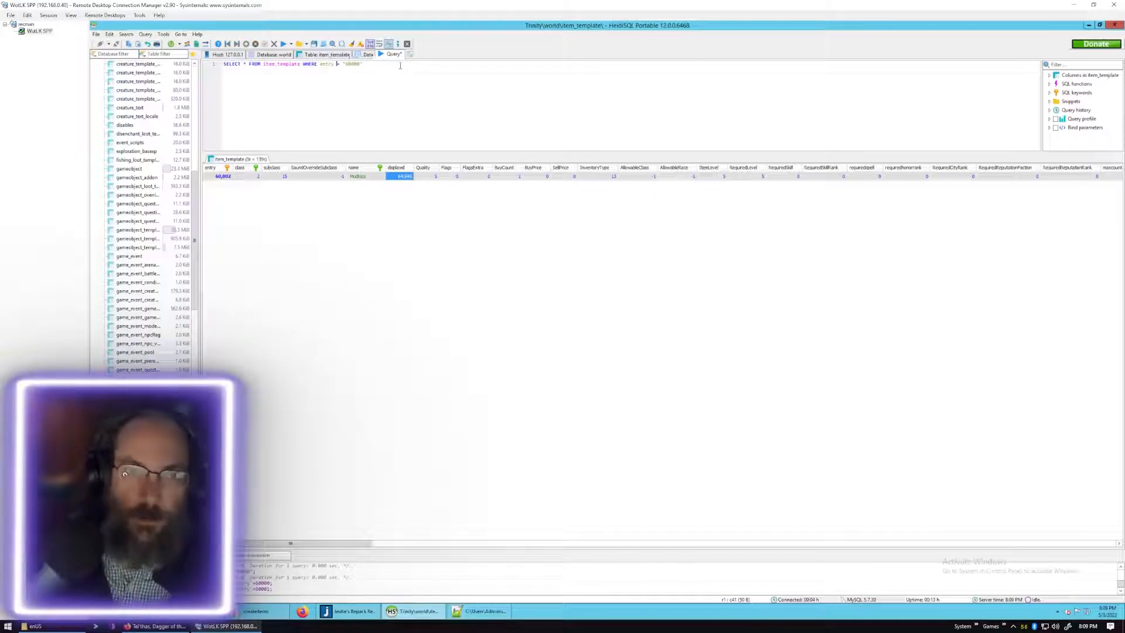
left_click(400, 66)
key("Left")
key("BackSpace")
type("1")
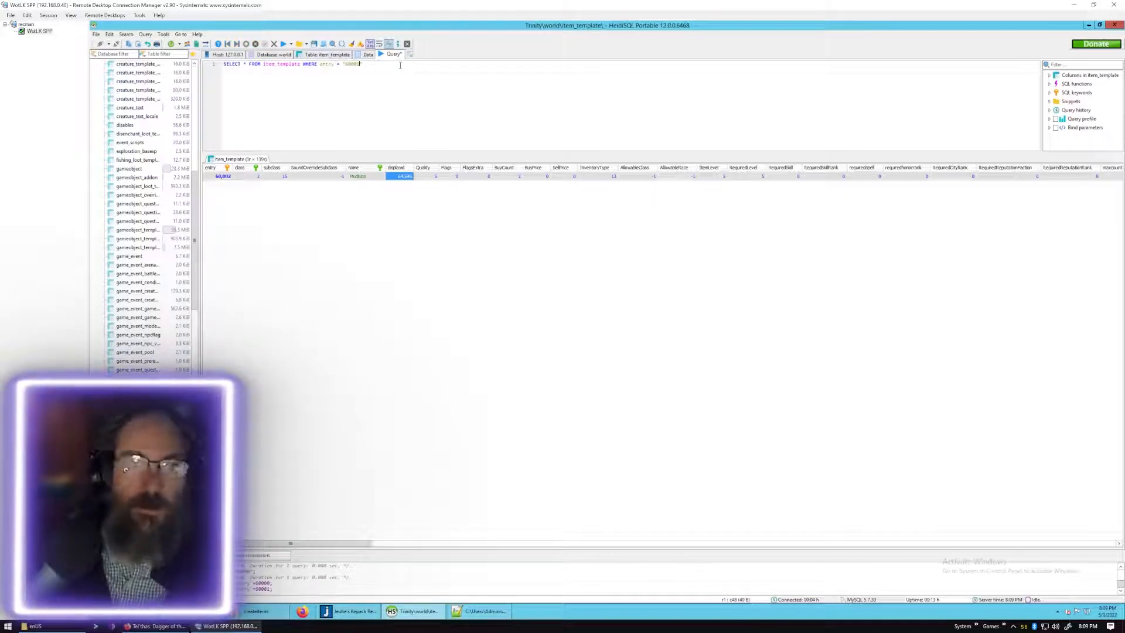
left_click(283, 44)
Return to the HeidiSQL query, set its entry value to 60002 and run it.
left_click(1087, 26)
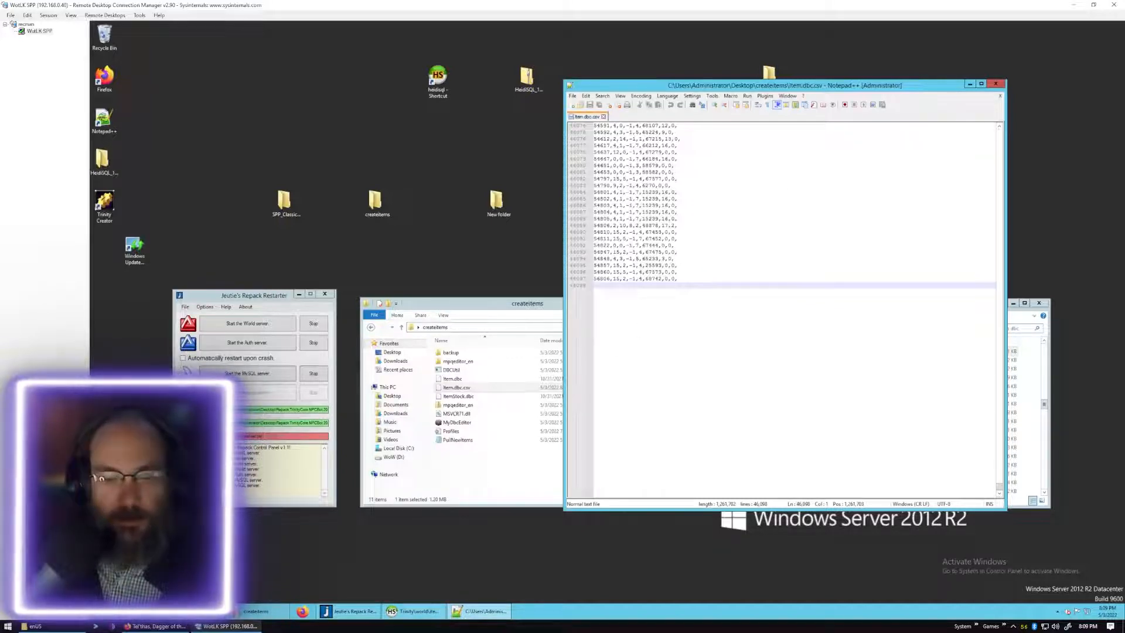
left_click(413, 611)
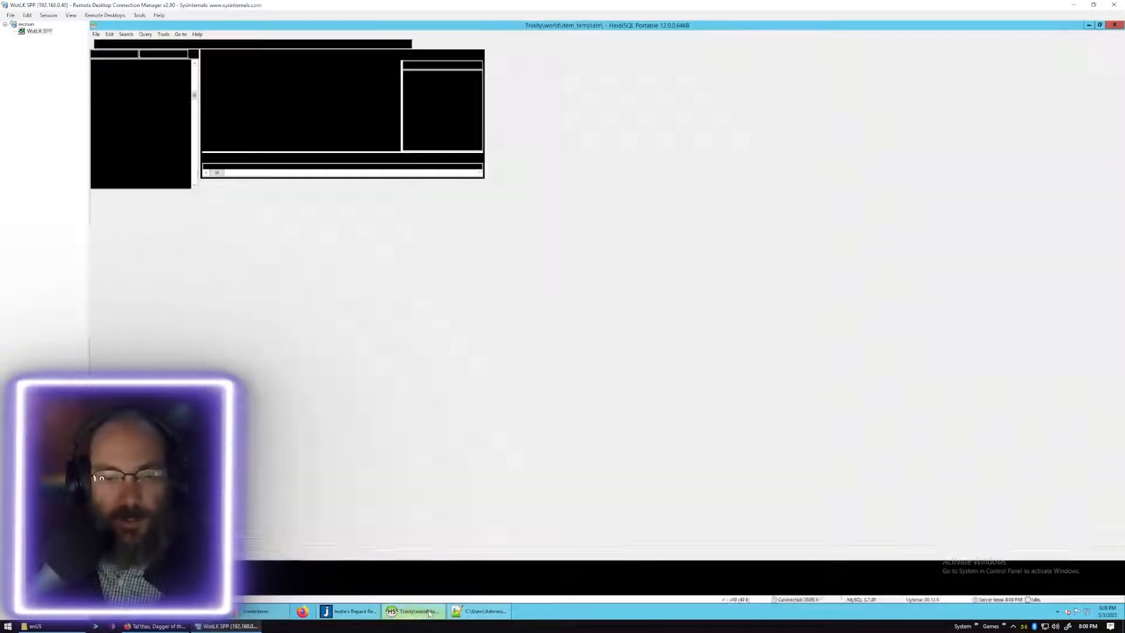
left_click(469, 612)
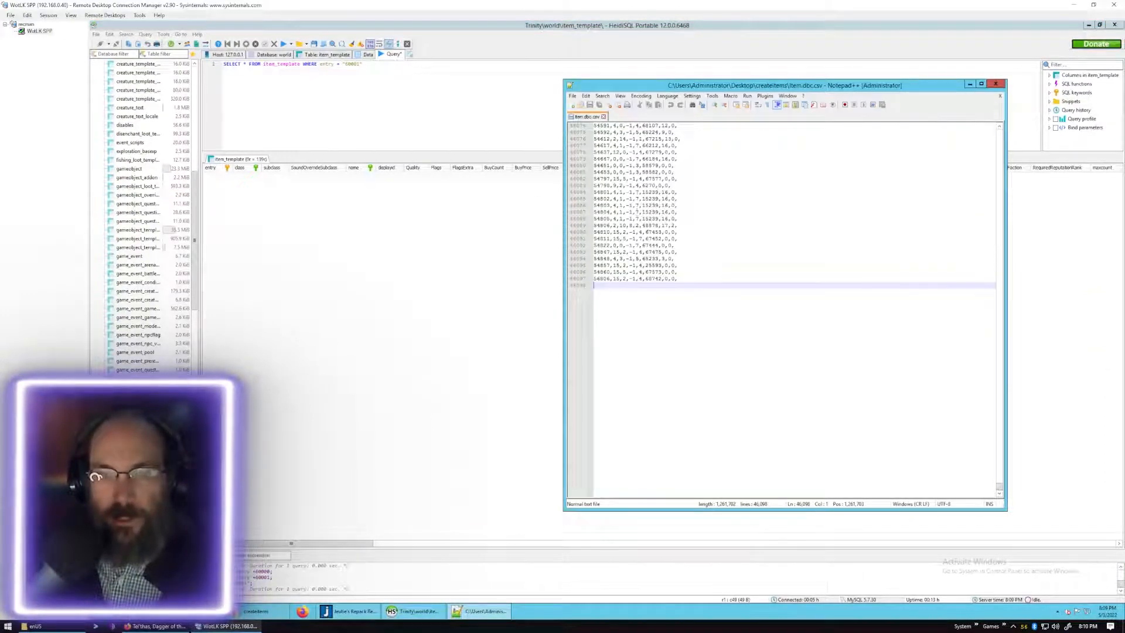
left_click(361, 71)
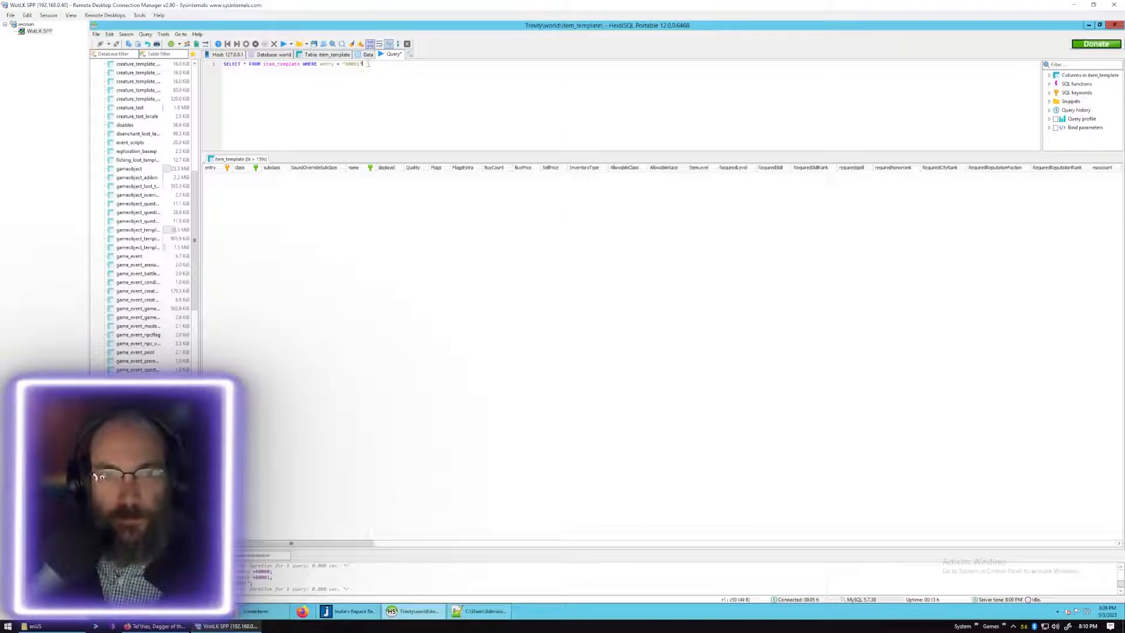
key("BackSpace")
type("2")
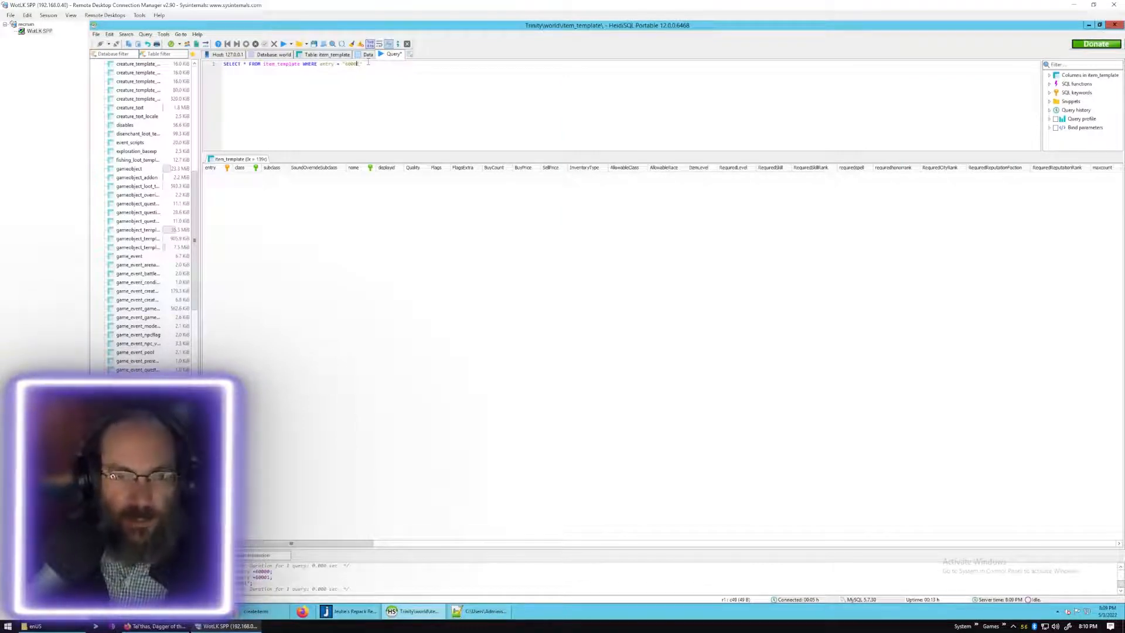
left_click(284, 44)
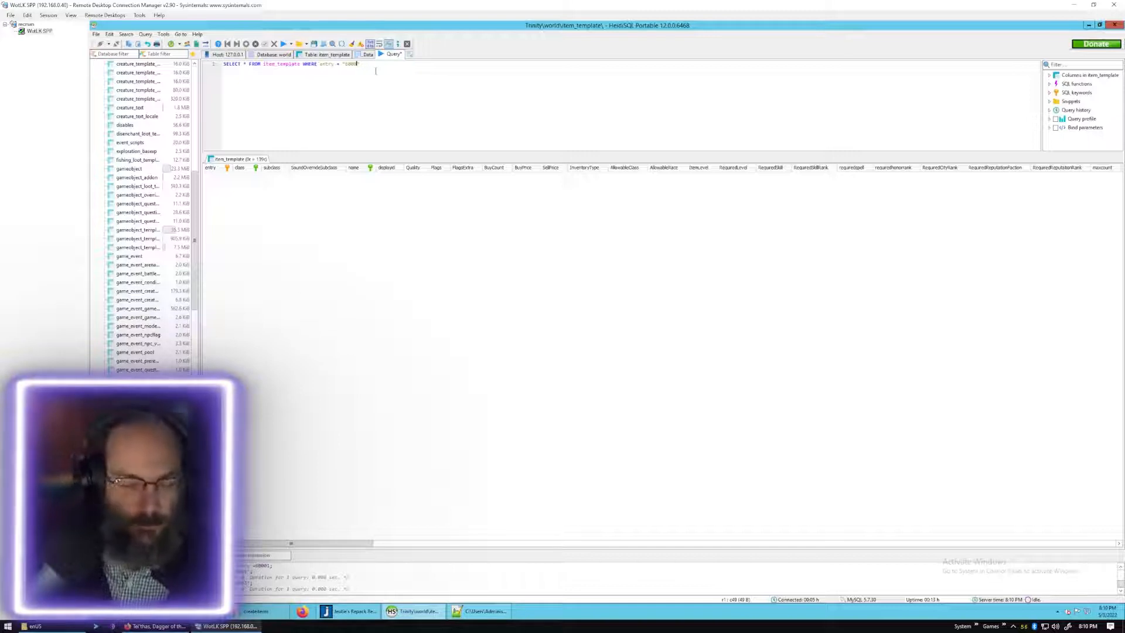
left_click(283, 44)
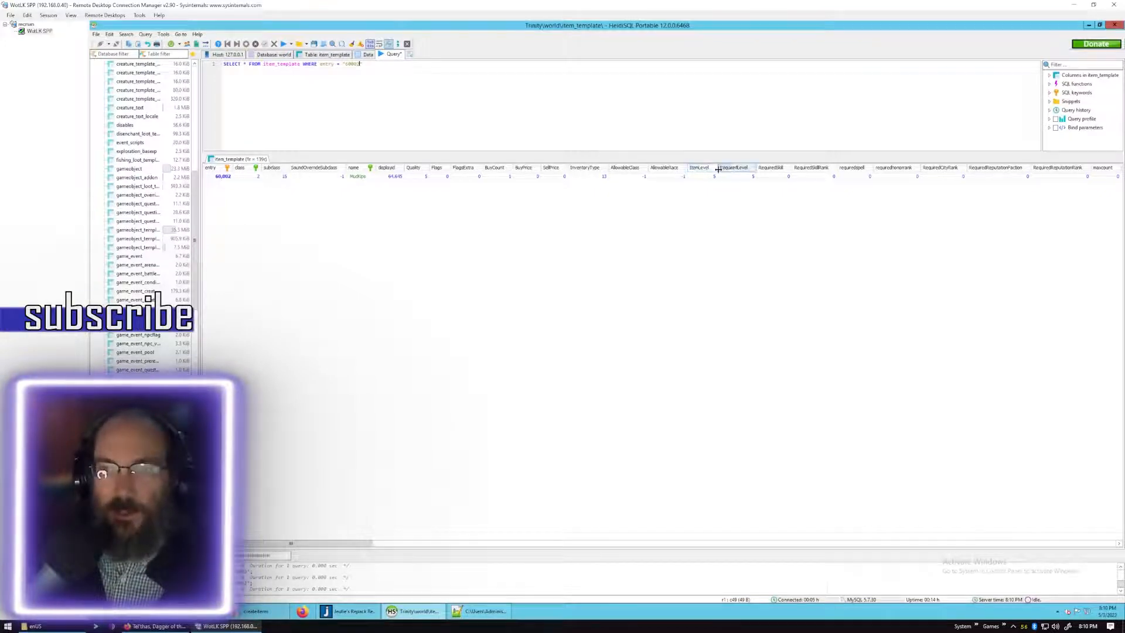
Compare the fields of the last row in item.dbc.csv with the columns of item 60002 in HeidiSQL.
left_click(472, 617)
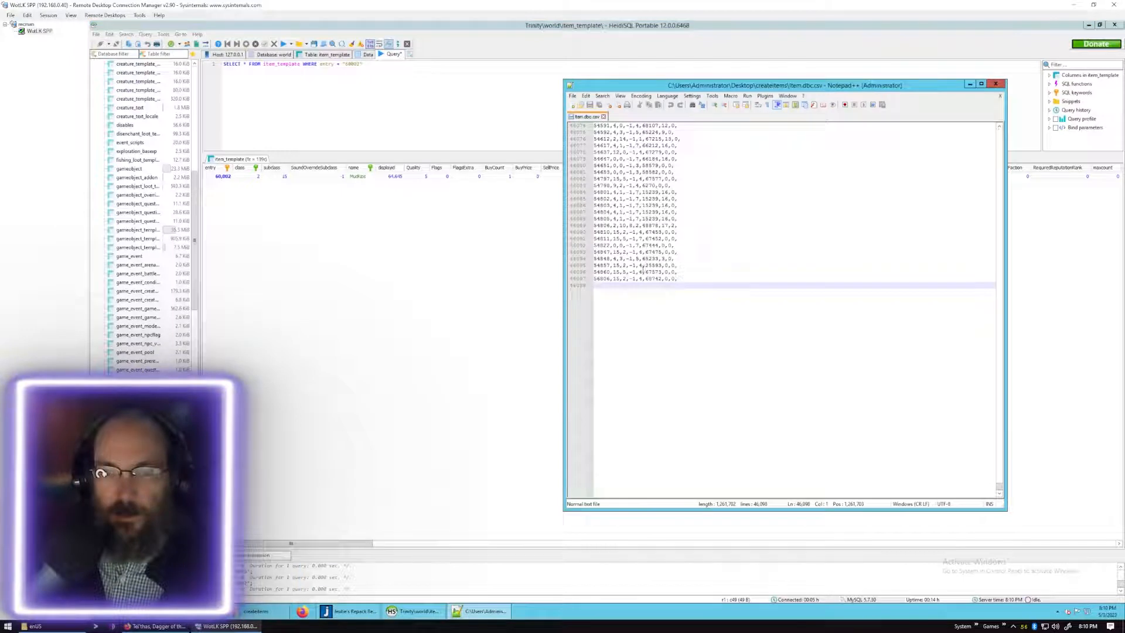
left_click(603, 279)
left_click(624, 279)
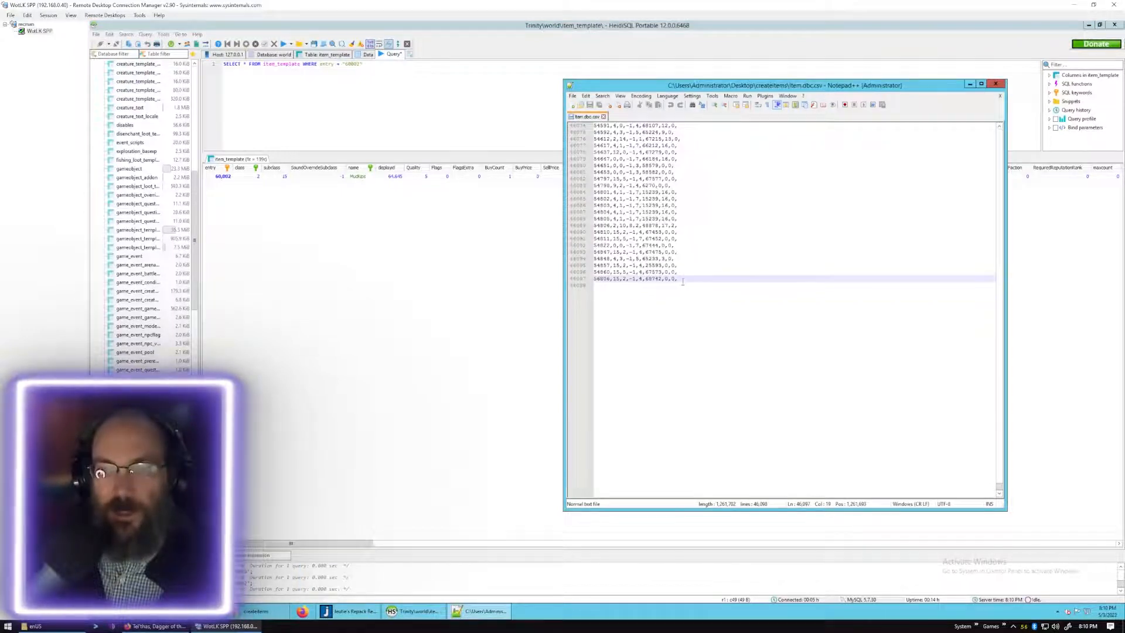
left_click(381, 90)
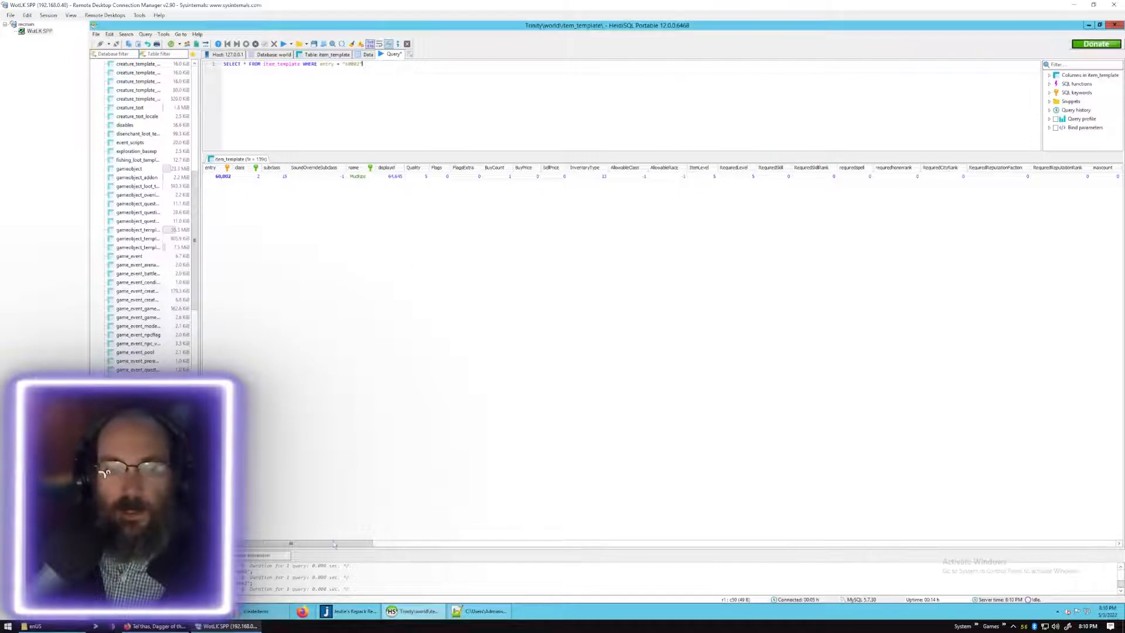
left_click_drag(334, 544, 277, 518)
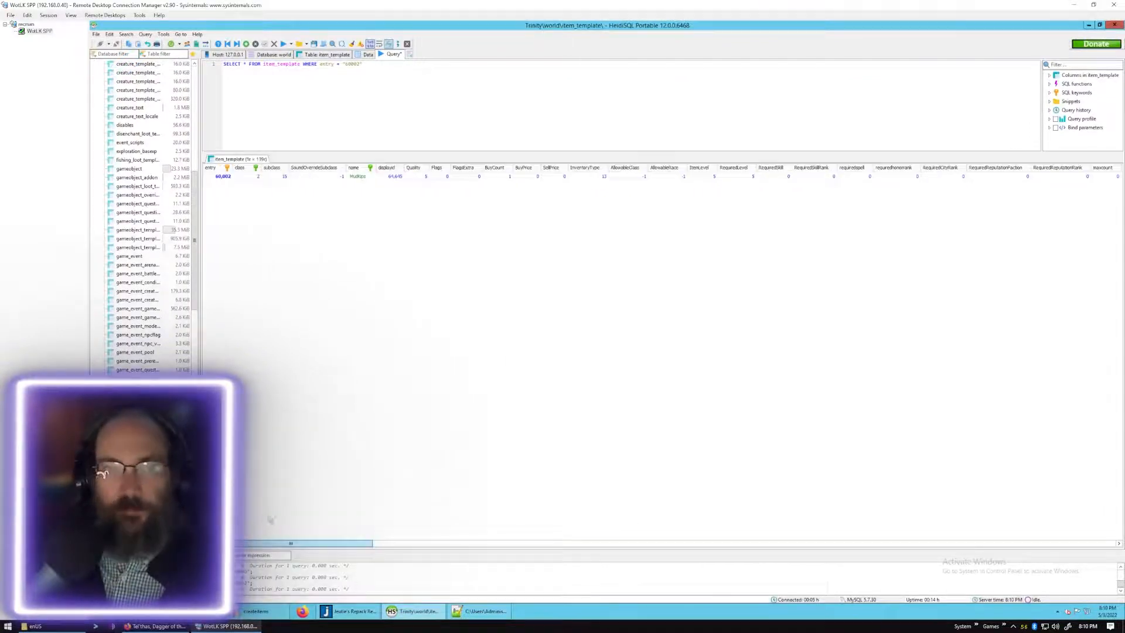
left_click(482, 612)
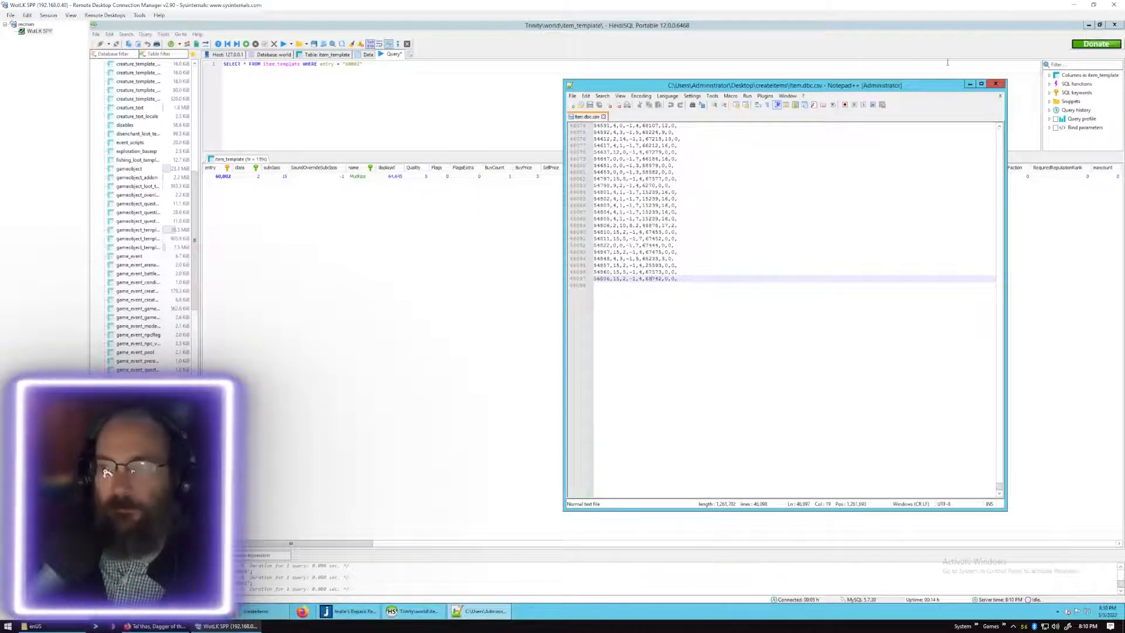
Load the PullNewItems SQL file from the createitems folder into HeidiSQL as a new query, and maximize the window.
left_click(1100, 25)
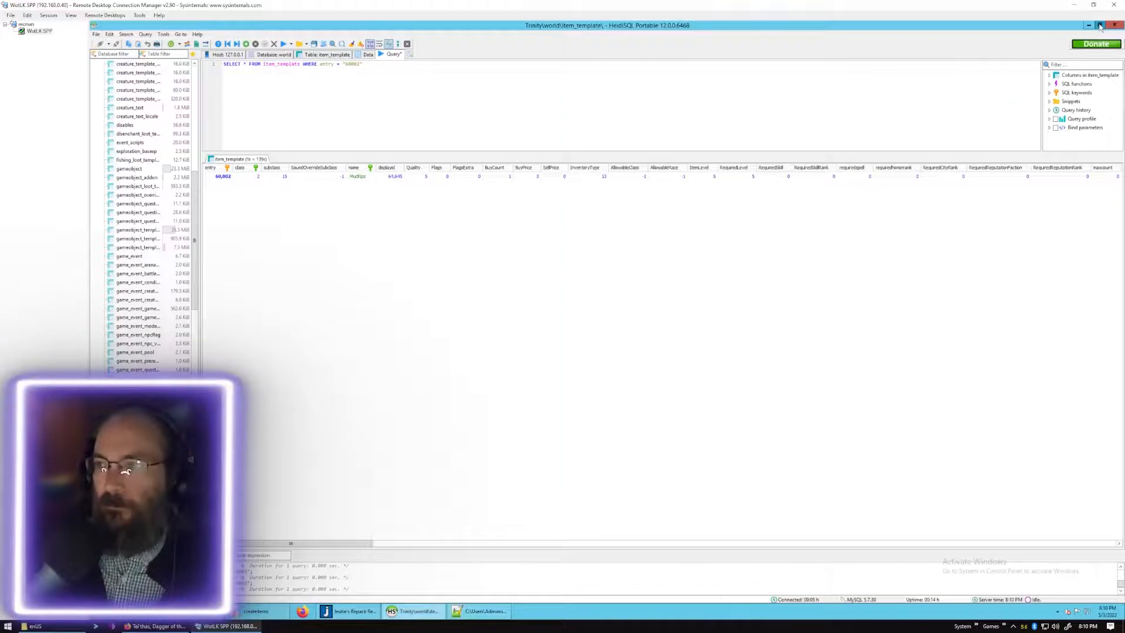
left_click(445, 471)
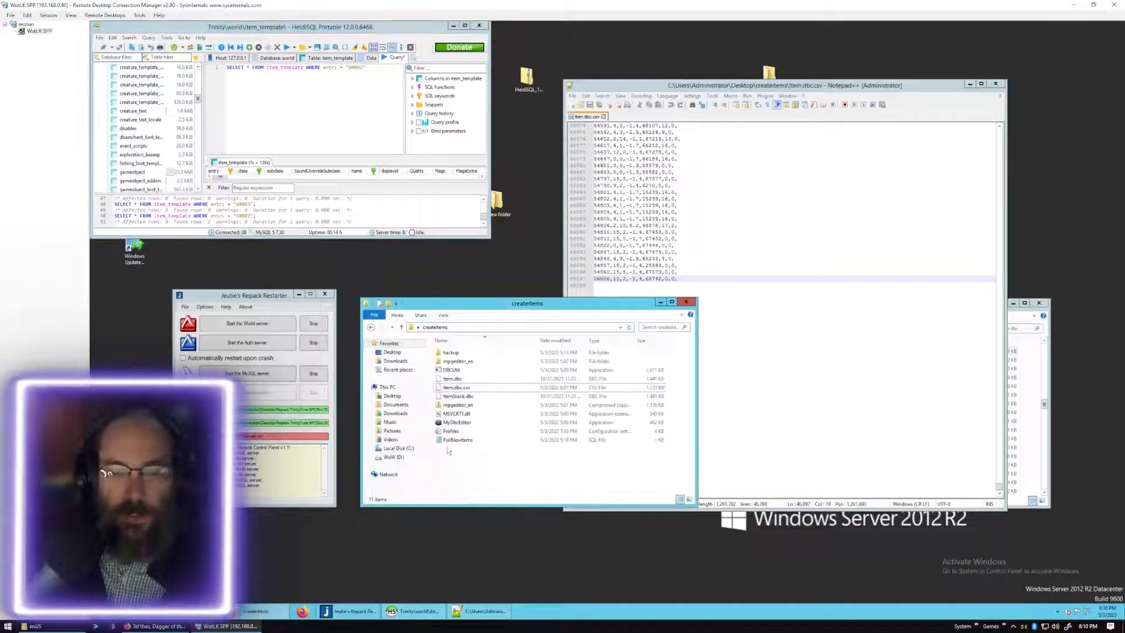
left_click(458, 441)
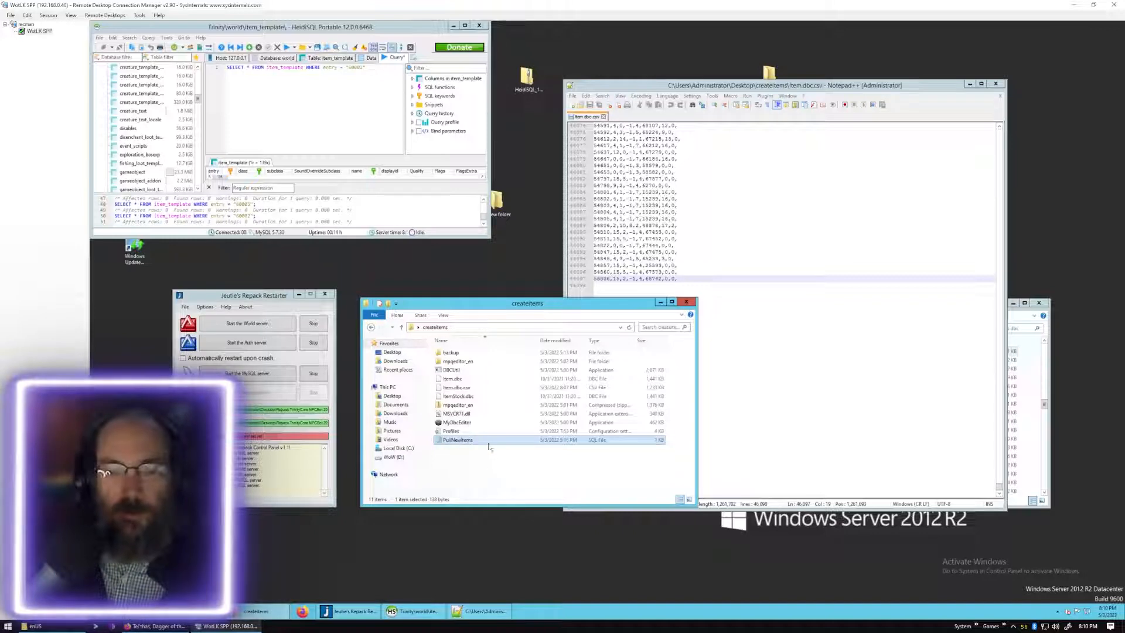
left_click_drag(470, 441, 281, 124)
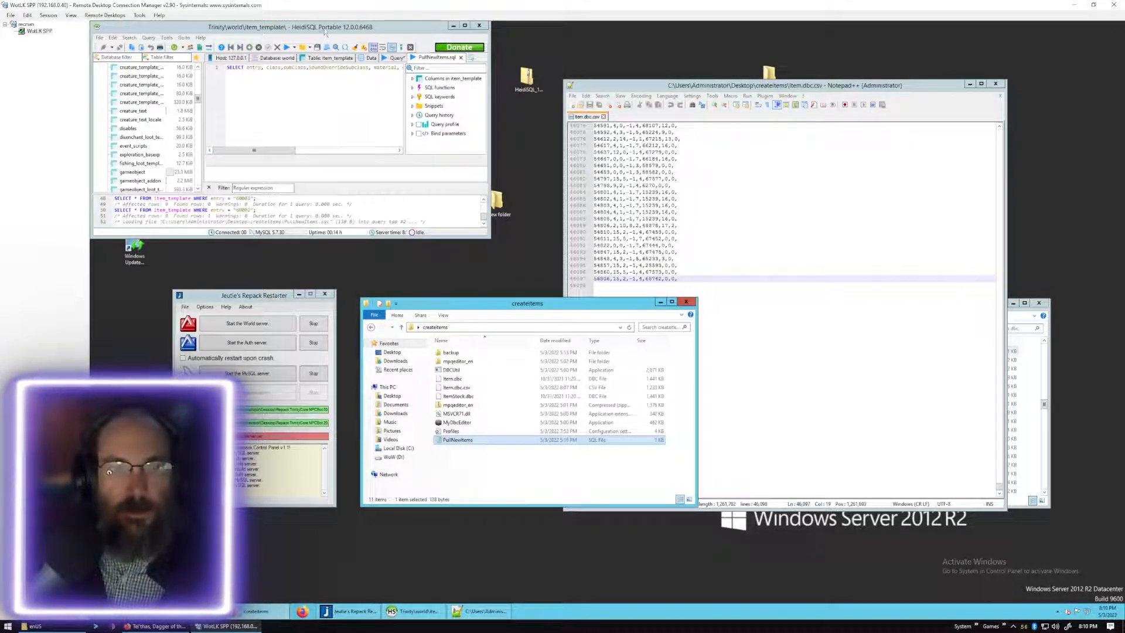
double_click(325, 30)
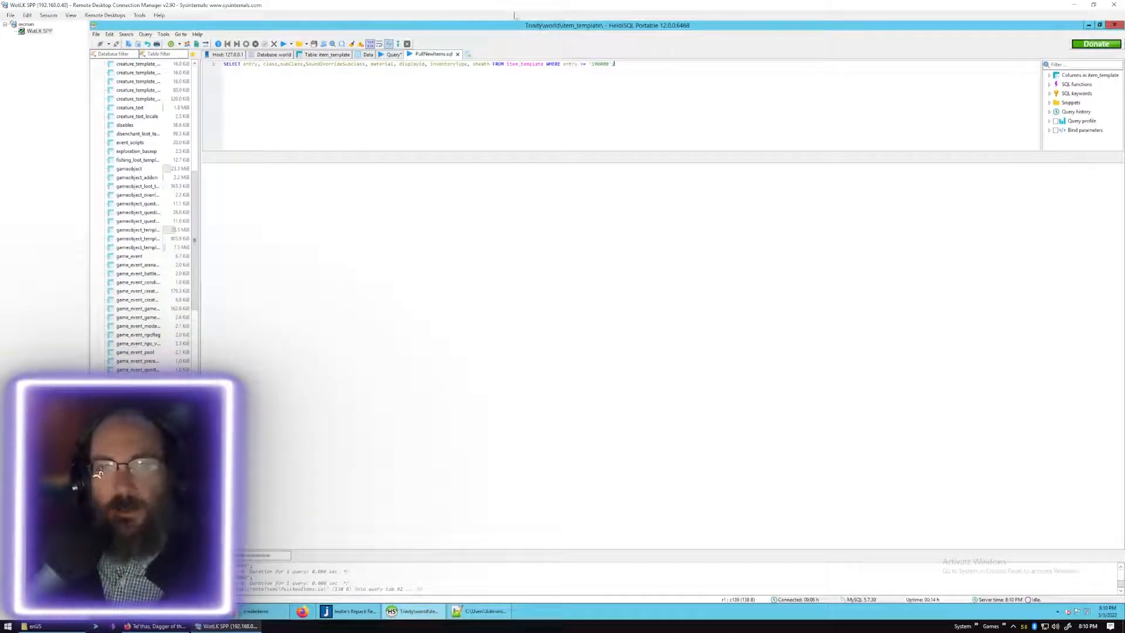
Change the PullNewItems query's condition to entry = '60002' instead of a greater-or-equal comparison, and run it.
double_click(599, 64)
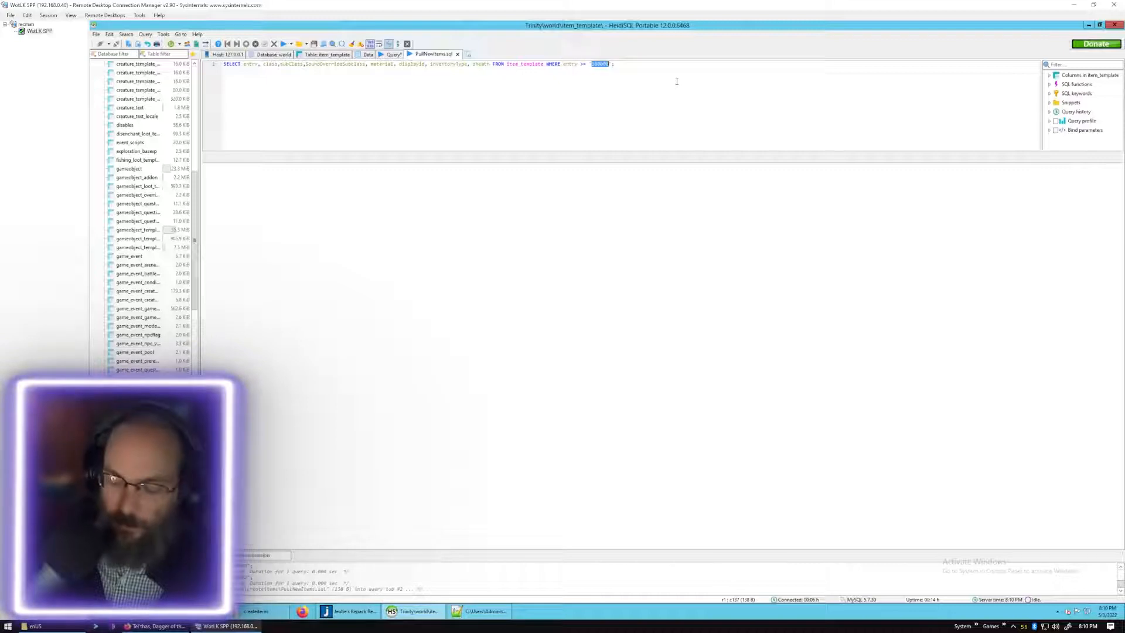
key("Left")
key("Left")
key("Left")
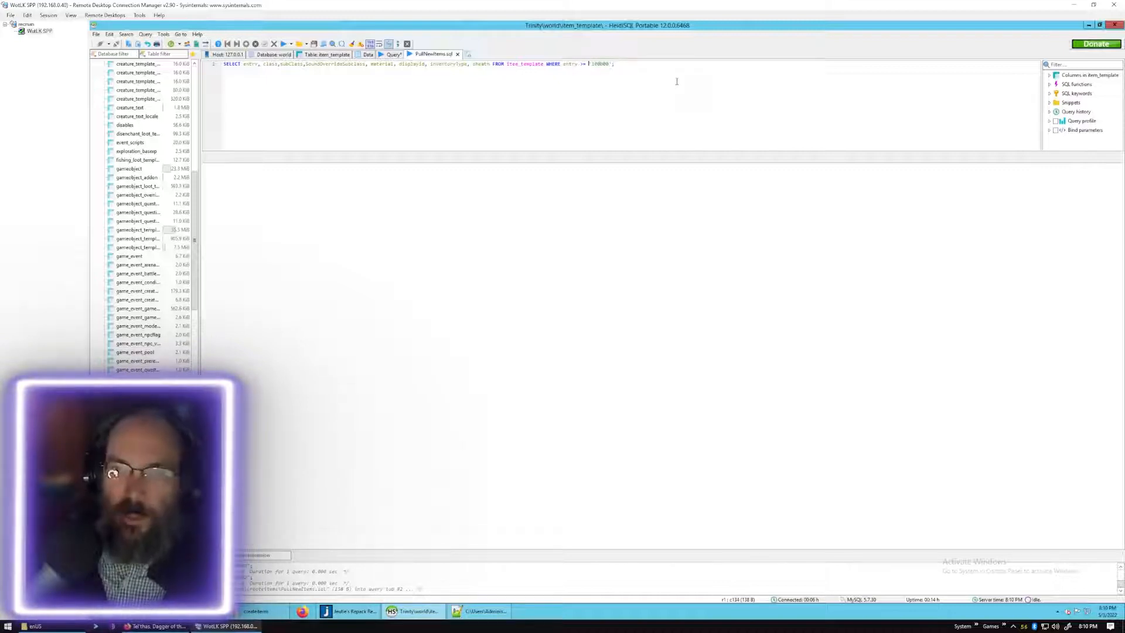
key("Delete")
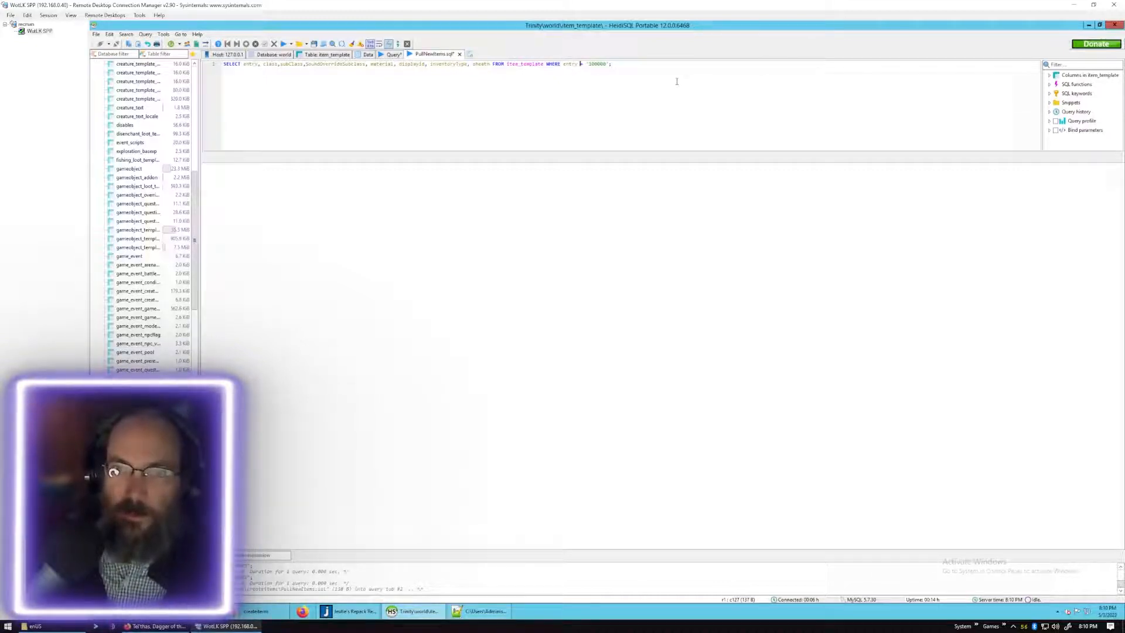
key("Left")
key("Left")
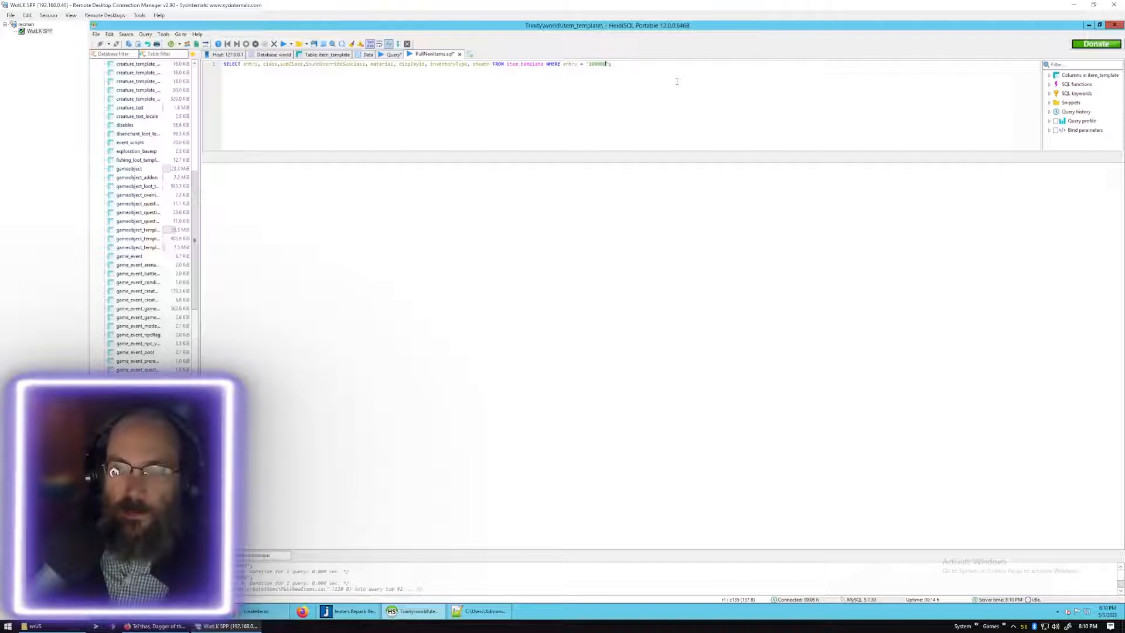
key("BackSpace")
key("BackSpace")
key("BackSpace")
key("BackSpace")
key("BackSpace")
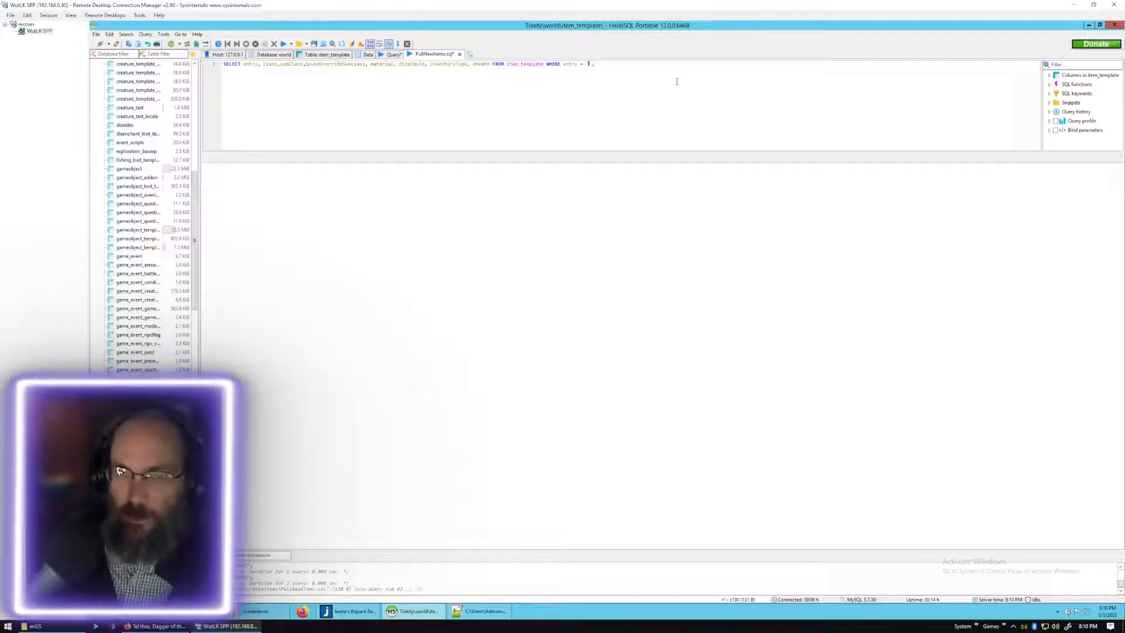
type("6000")
type("0")
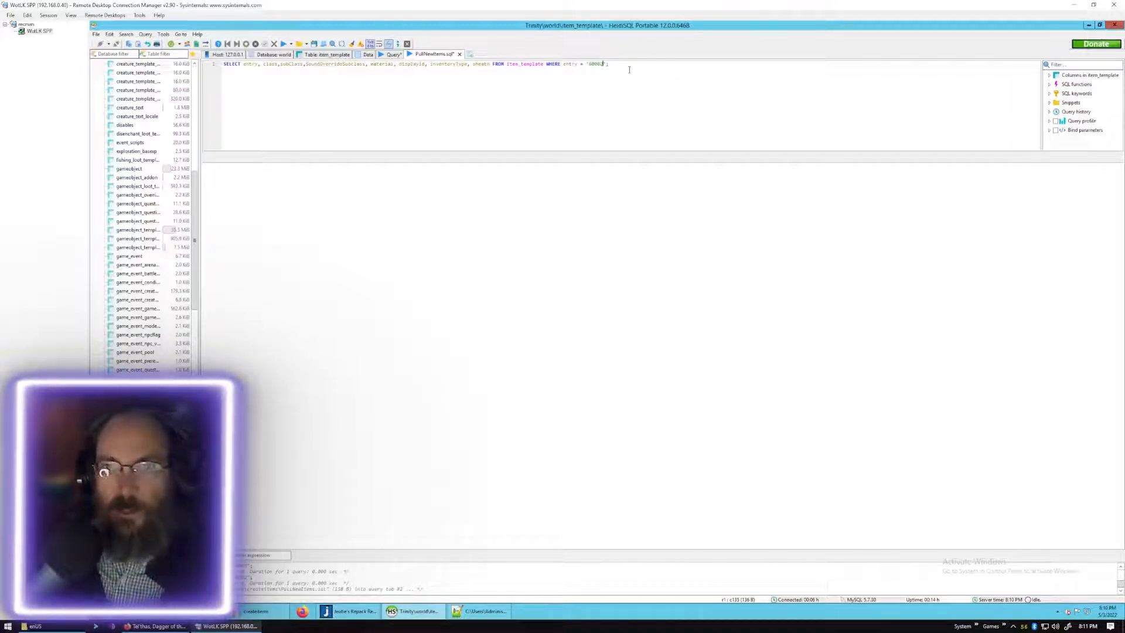
left_click(283, 44)
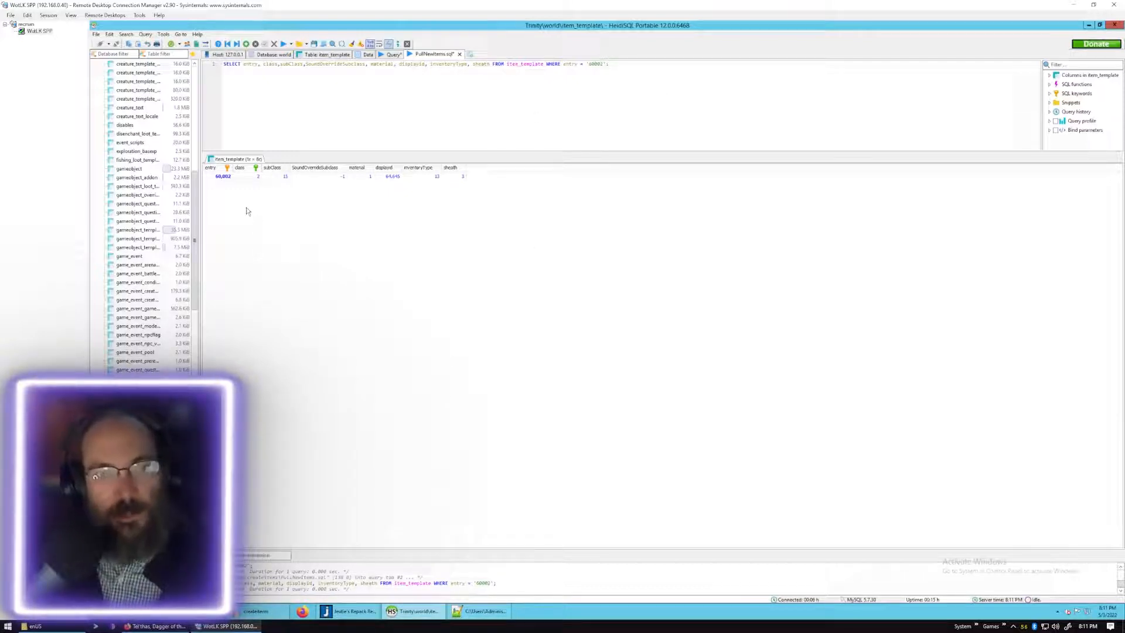
Export the complete result grid to the clipboard as comma-separated delimited text without column names.
right_click(227, 177)
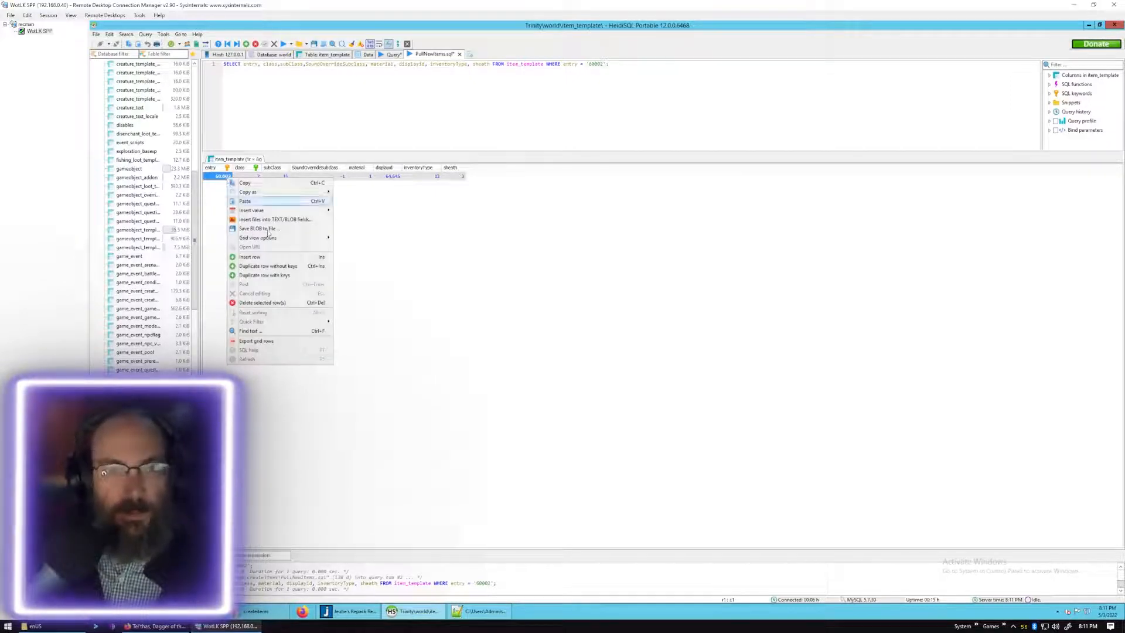
left_click(283, 345)
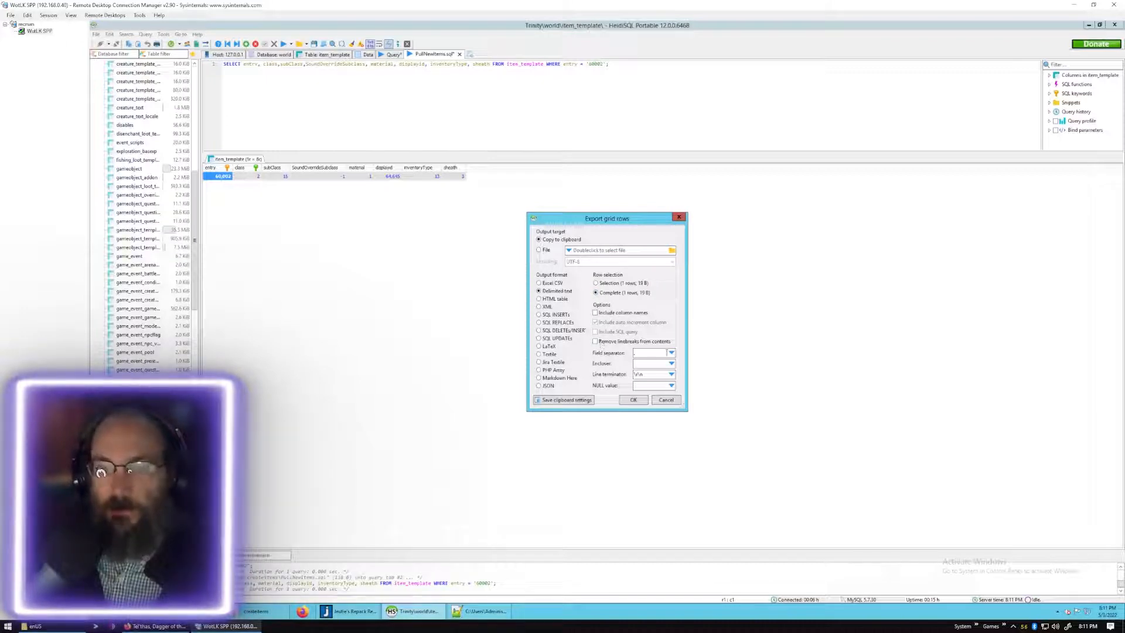
left_click(671, 353)
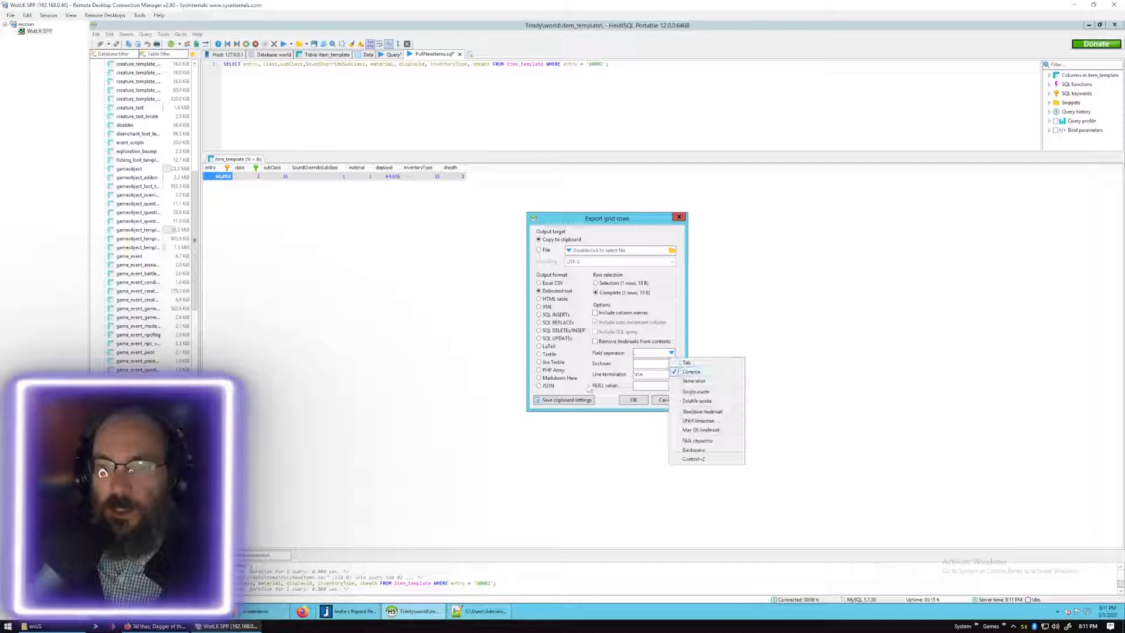
left_click(640, 386)
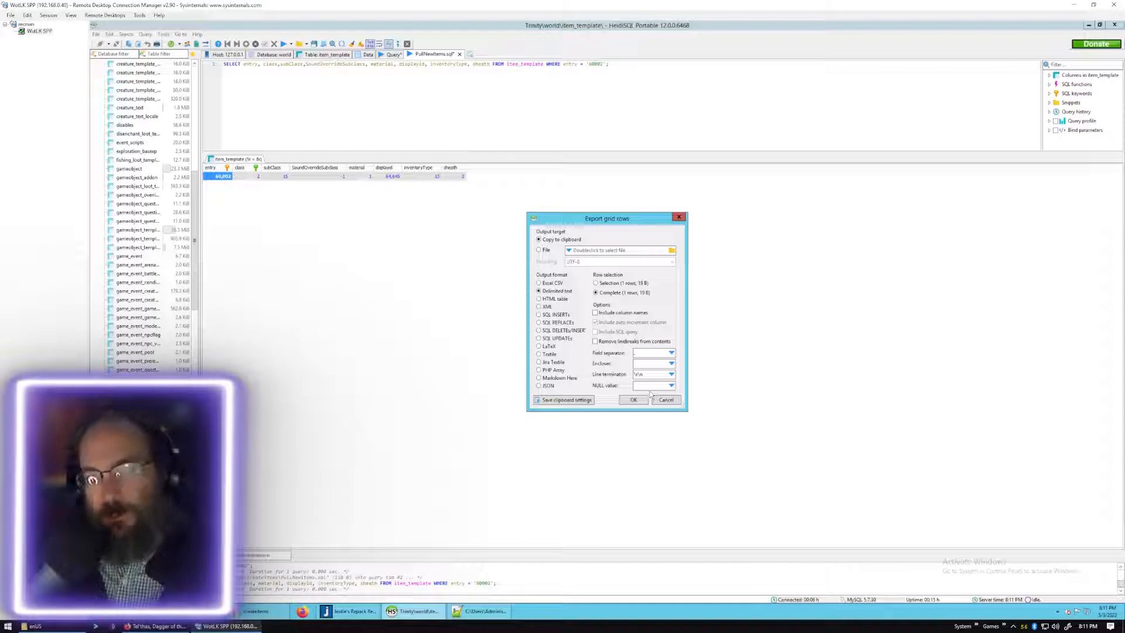
left_click(633, 400)
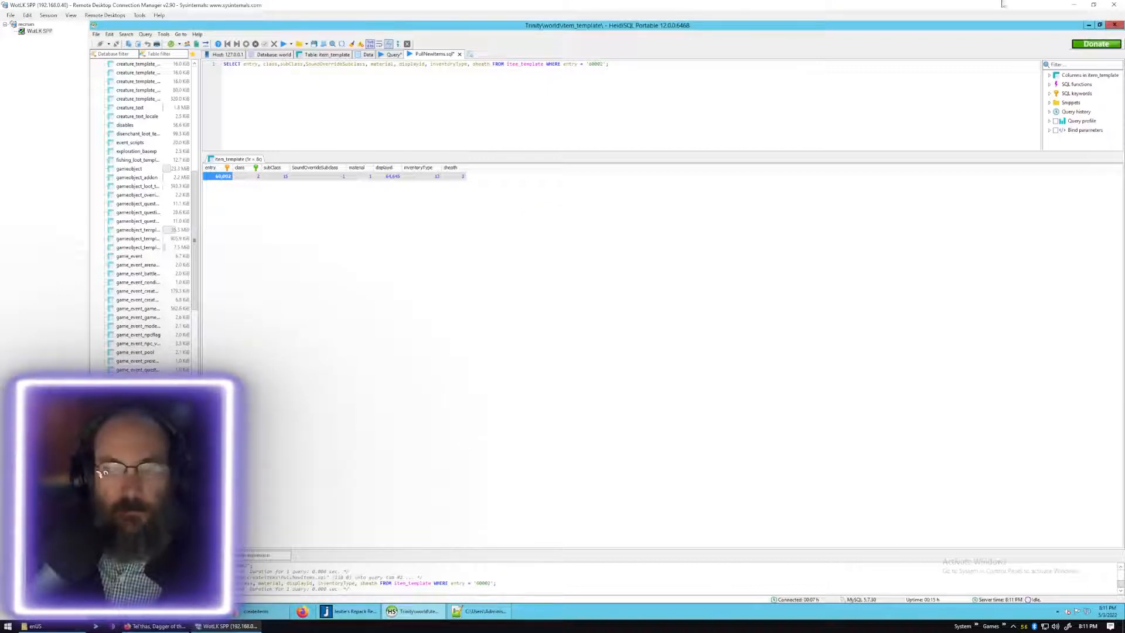
Switch to item.dbc.csv in Notepad++ and paste the exported 60002 row on a new line after the last row.
left_click(1088, 25)
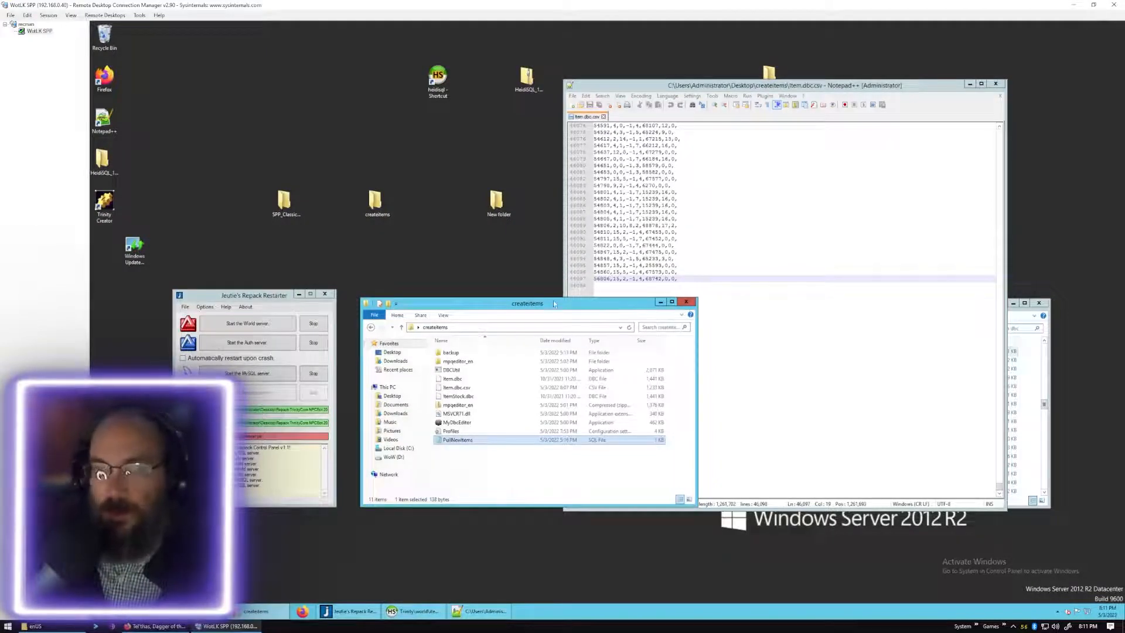
left_click(485, 465)
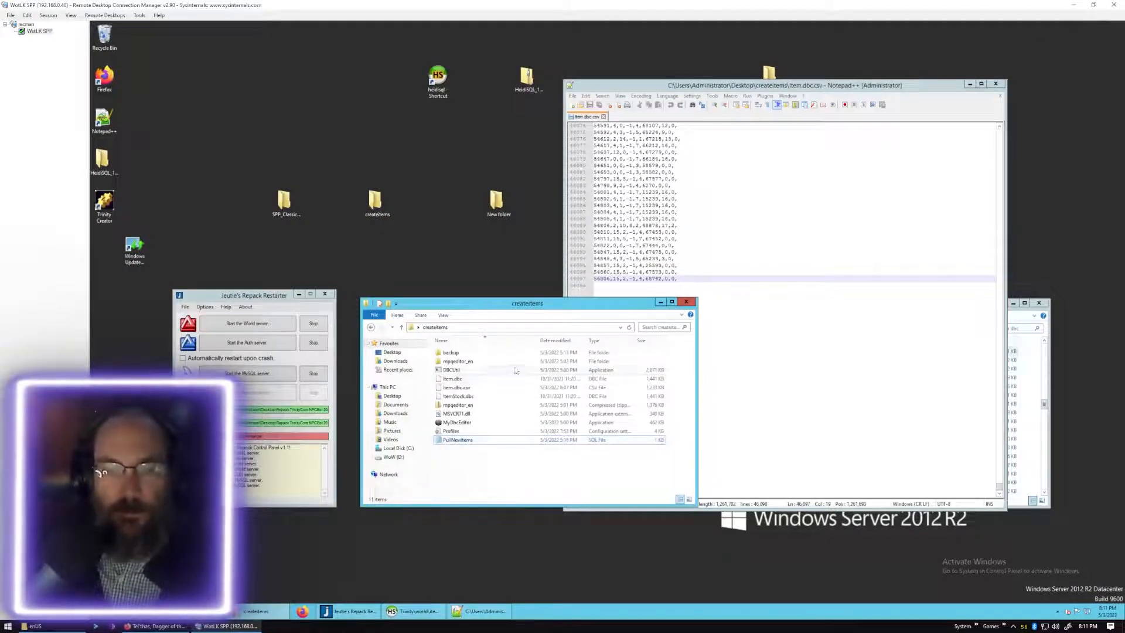
left_click(788, 188)
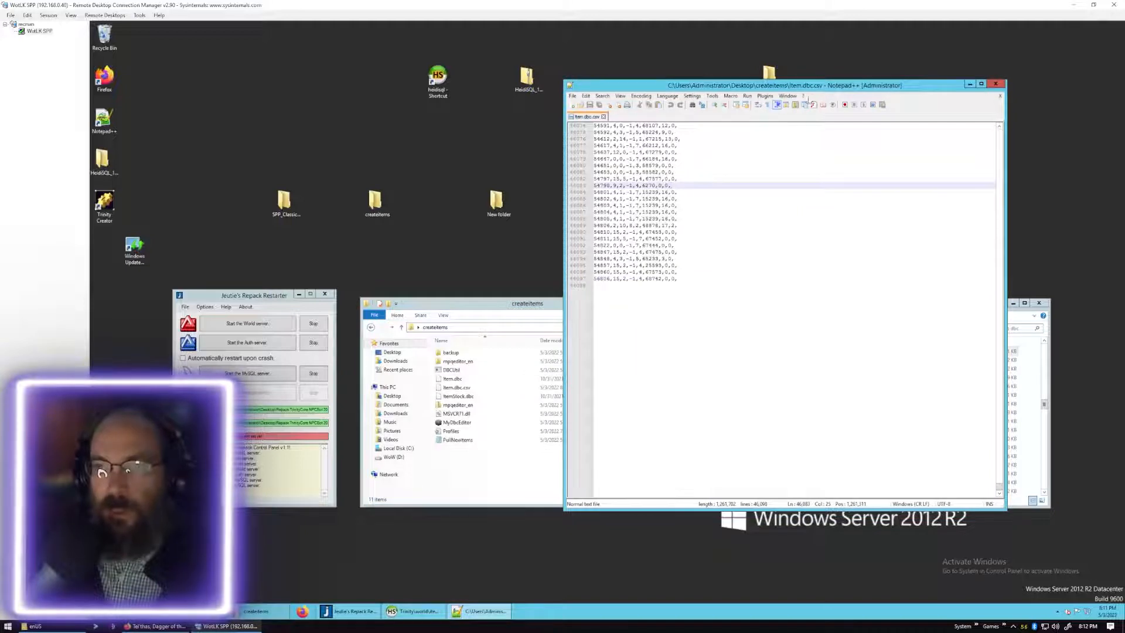
left_click(684, 279)
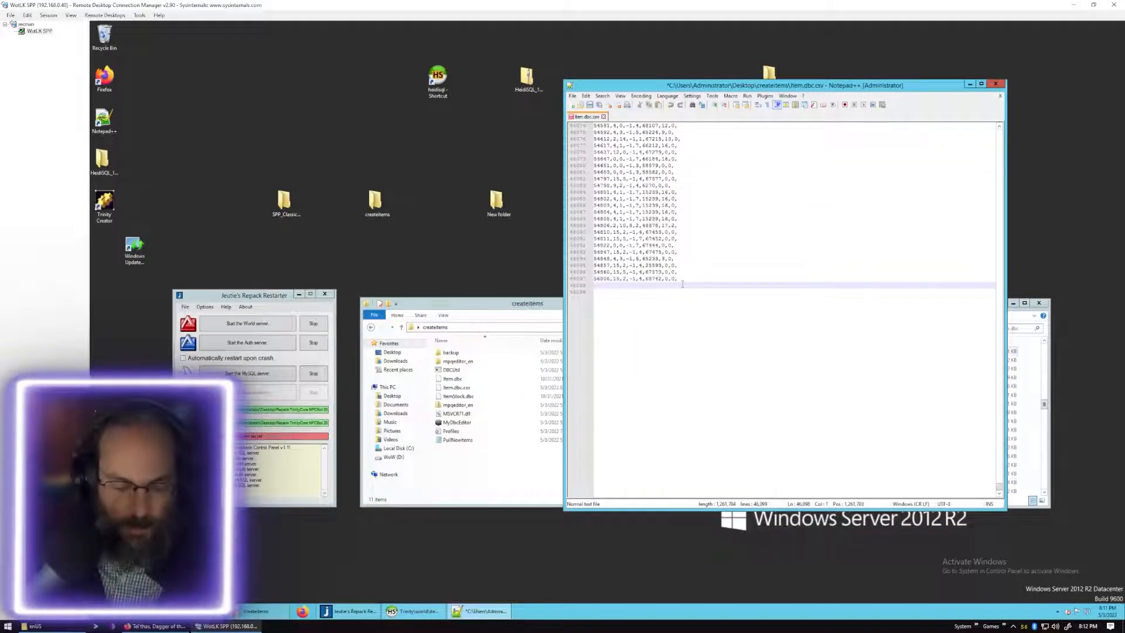
key("ctrl+v")
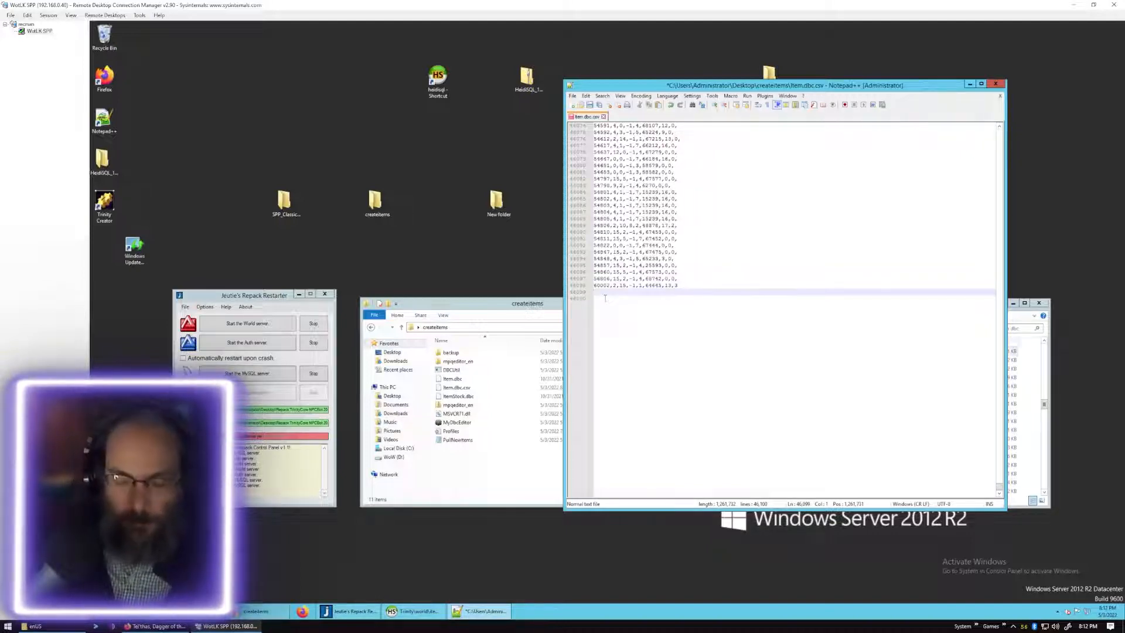
Remove the blank lines below the pasted 60002 row, and save and close item.dbc.csv.
key("BackSpace")
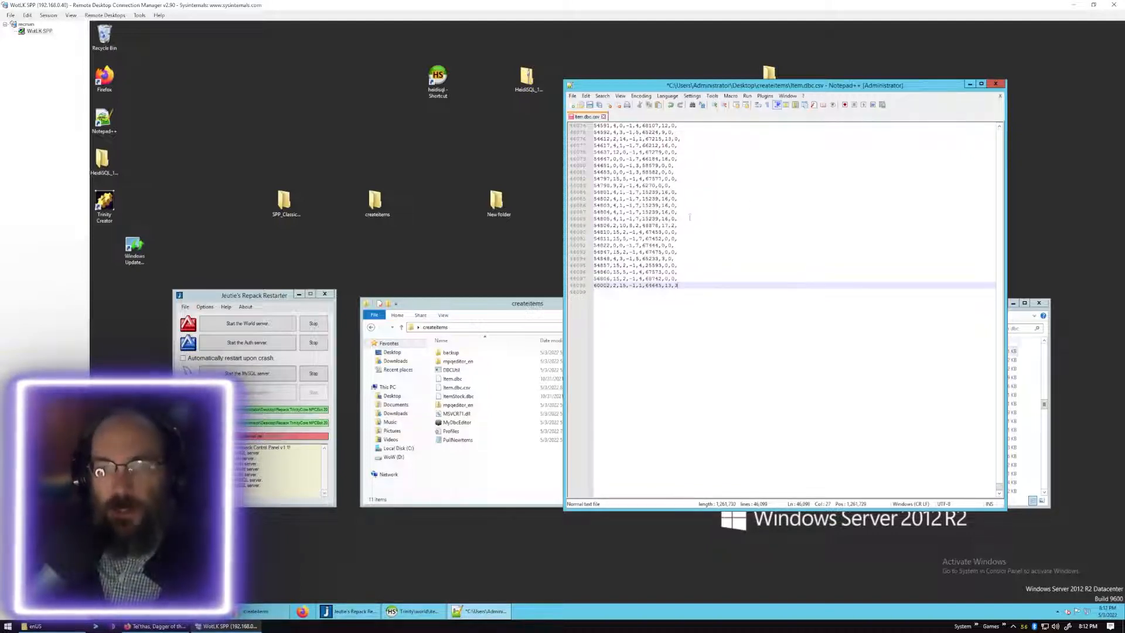
key("Down")
key("BackSpace")
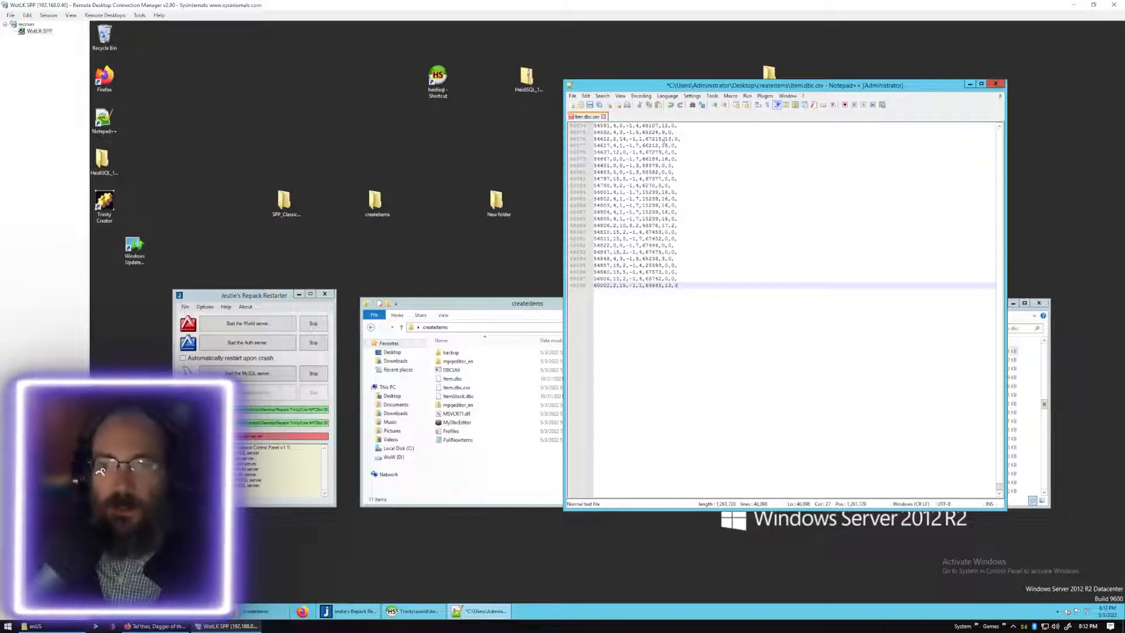
left_click(590, 105)
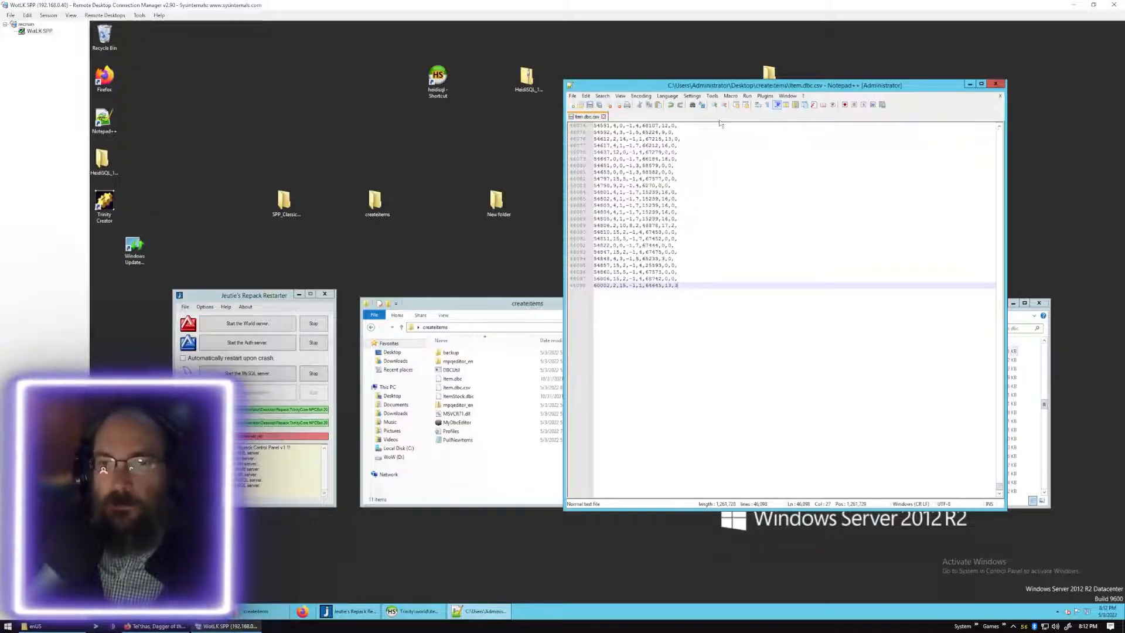
left_click(603, 117)
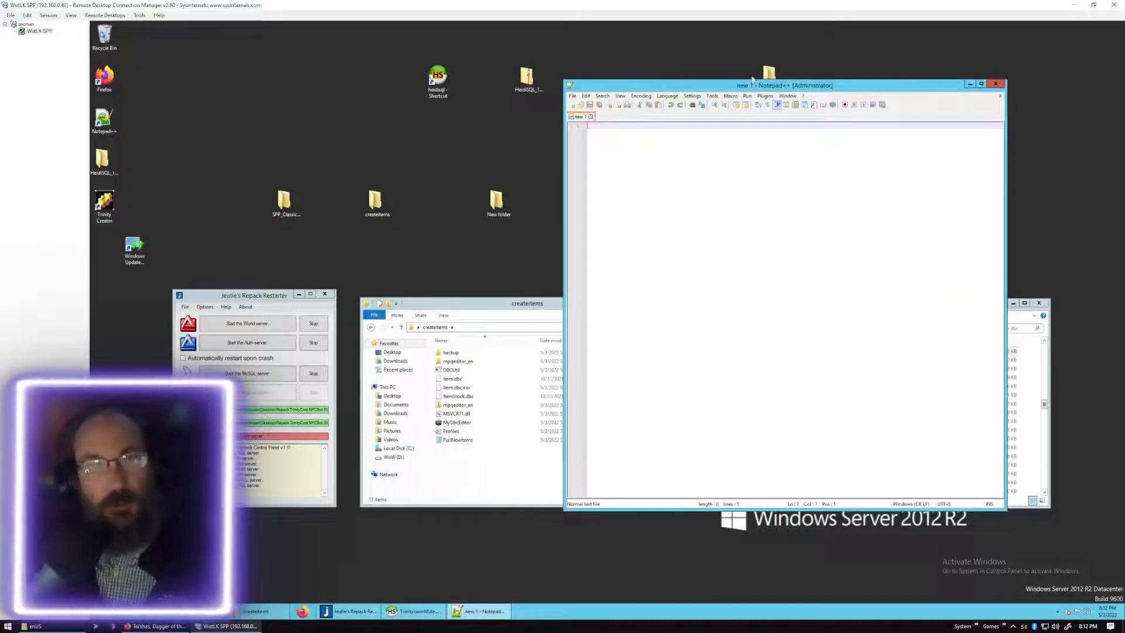
Convert item.dbc.csv back to DBC format with DBCUtil in the createitems folder, overwriting the existing item.dbc.
left_click(495, 303)
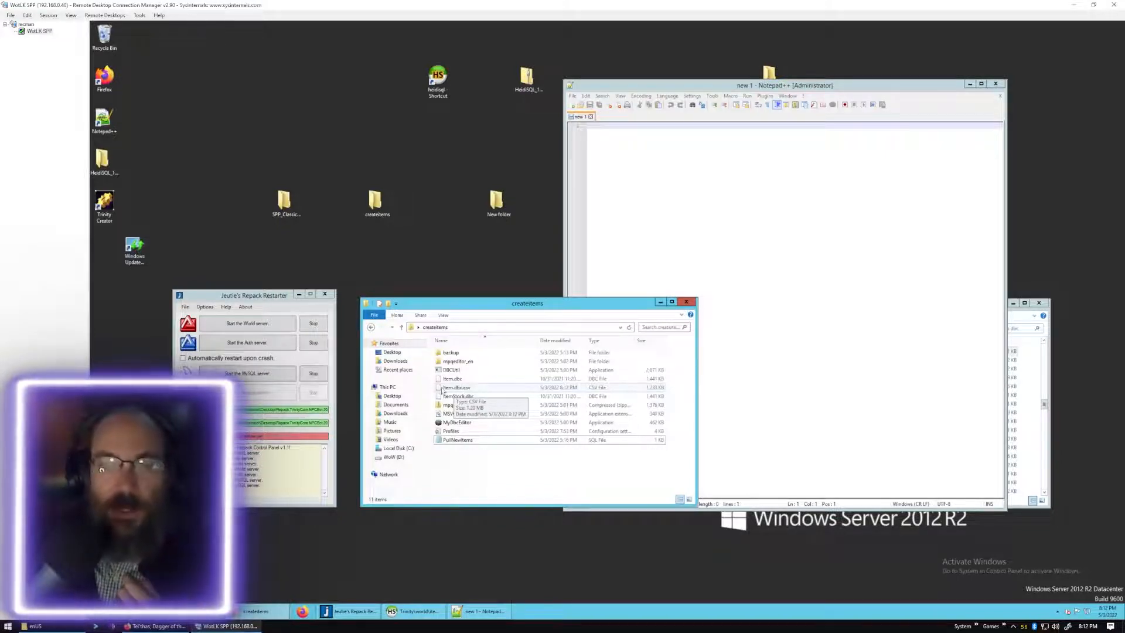
left_click_drag(483, 388, 506, 368)
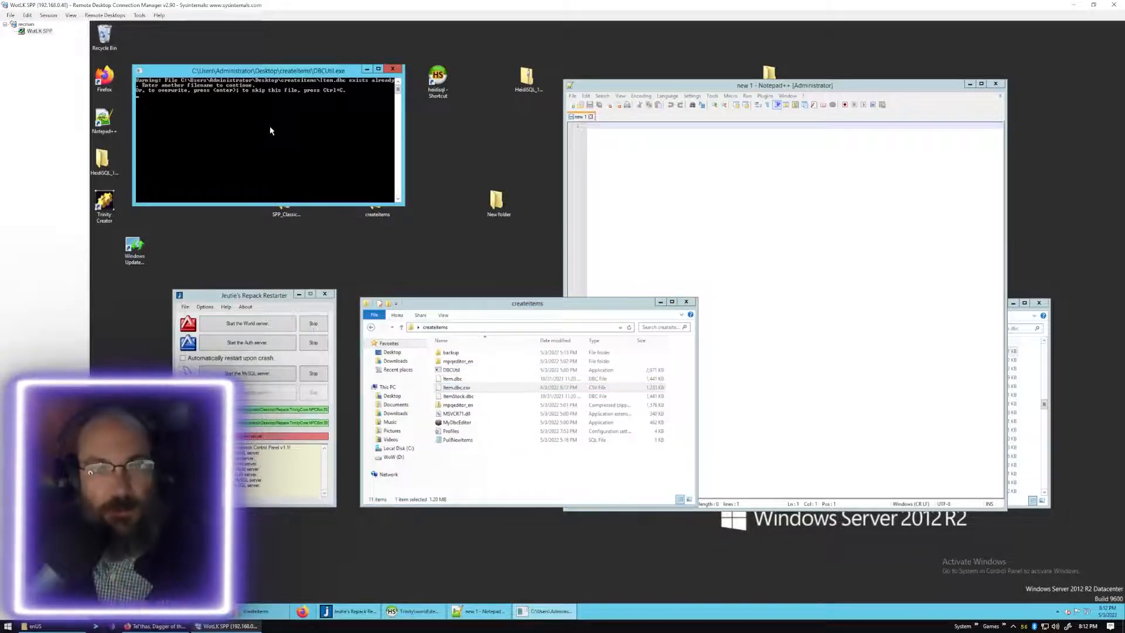
key("Return")
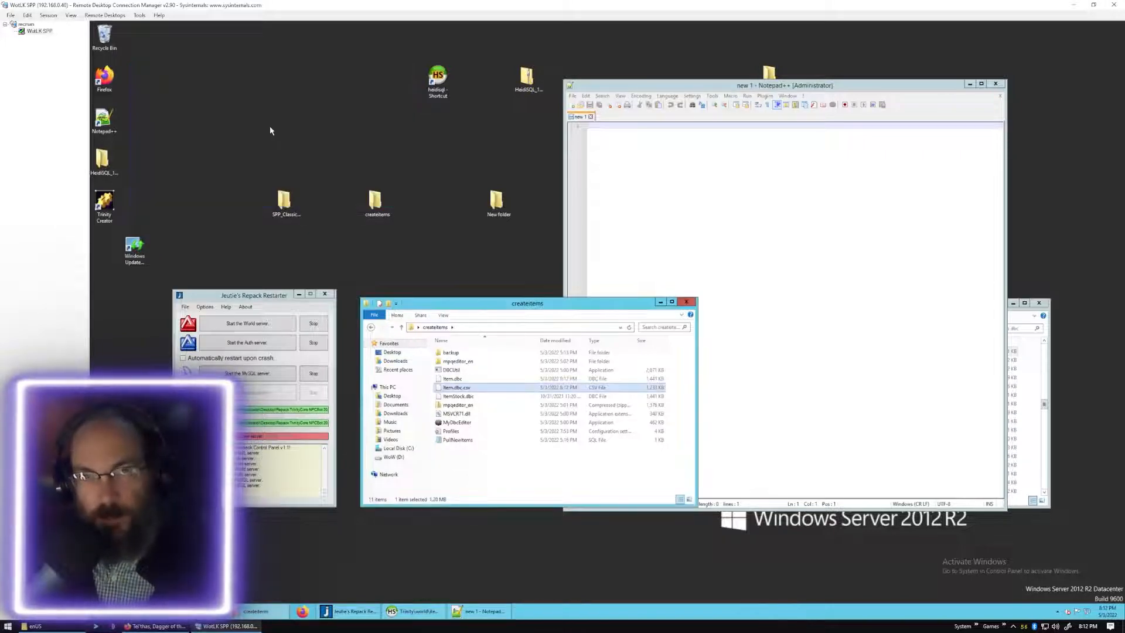
left_click(467, 464)
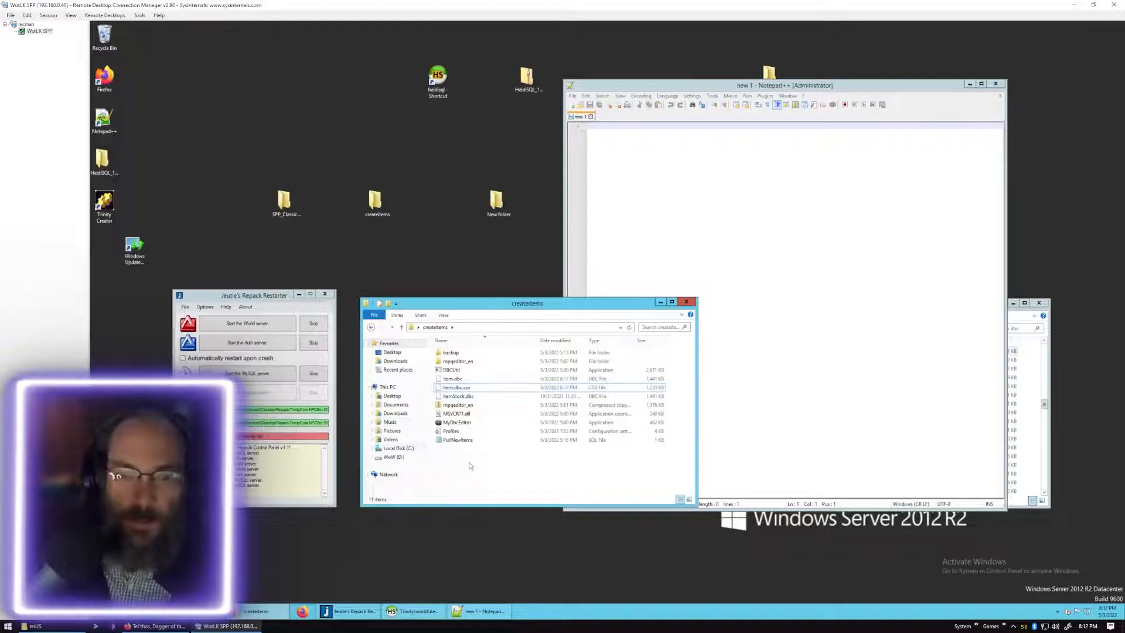
Copy the rebuilt item.dbc from createitems into the TrinityCore repack's data\dbc folder, replacing the file there.
left_click(486, 379)
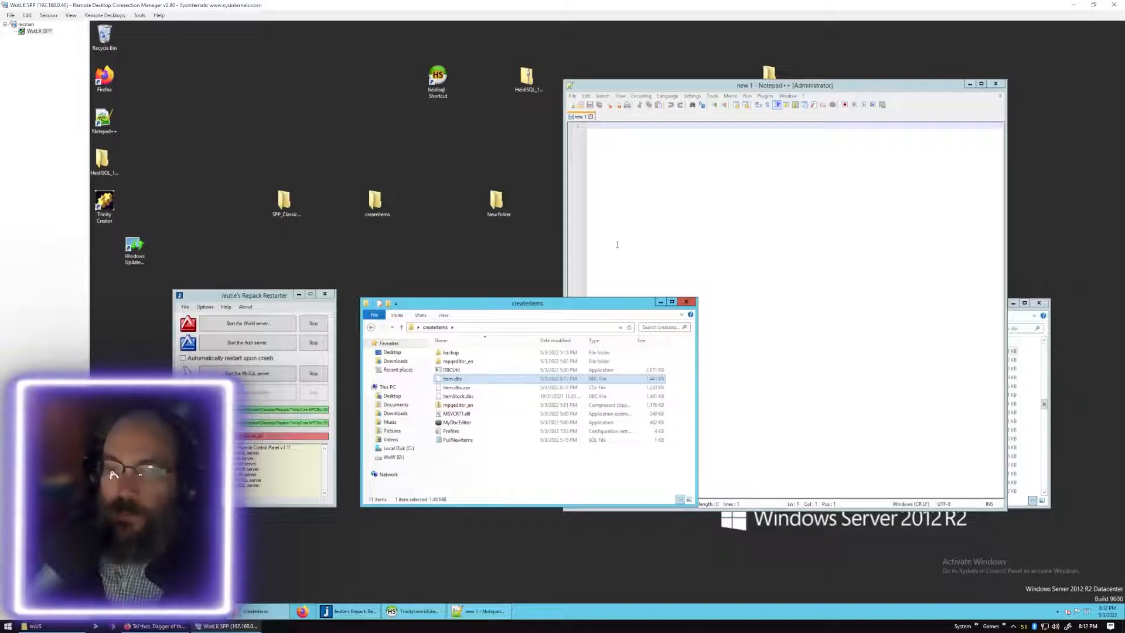
right_click(446, 379)
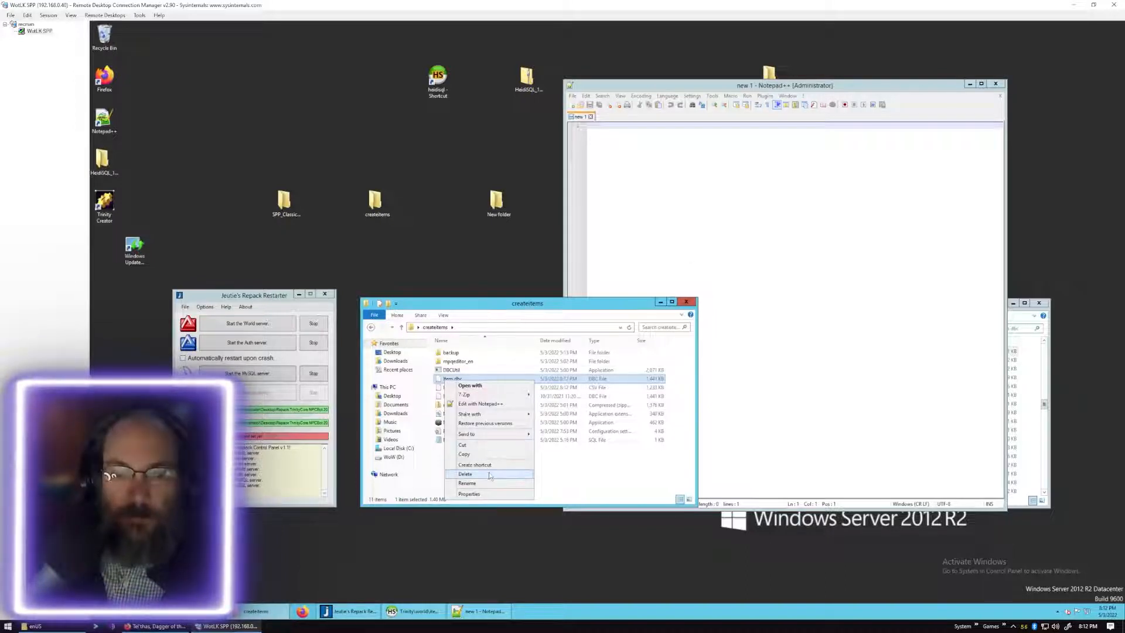
left_click(464, 455)
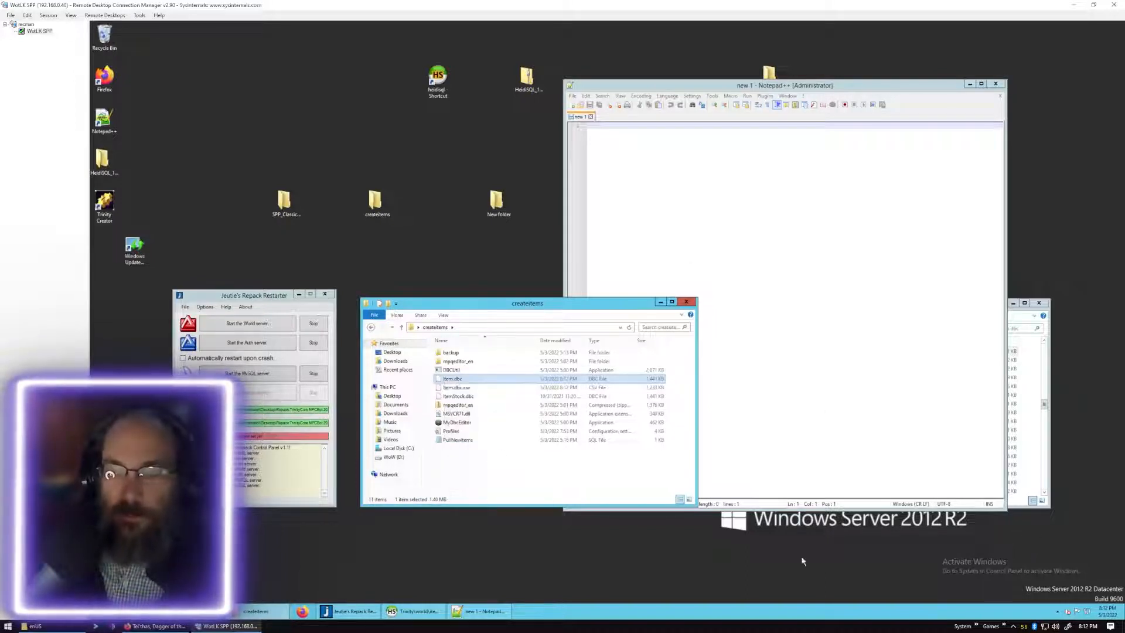
left_click(970, 83)
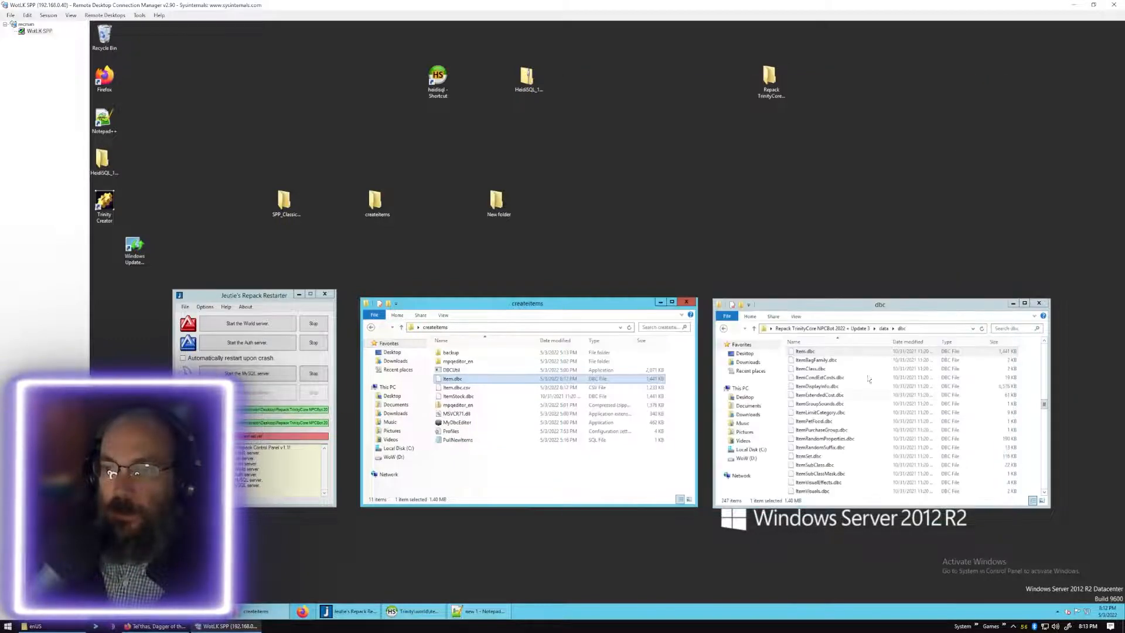
left_click(833, 331)
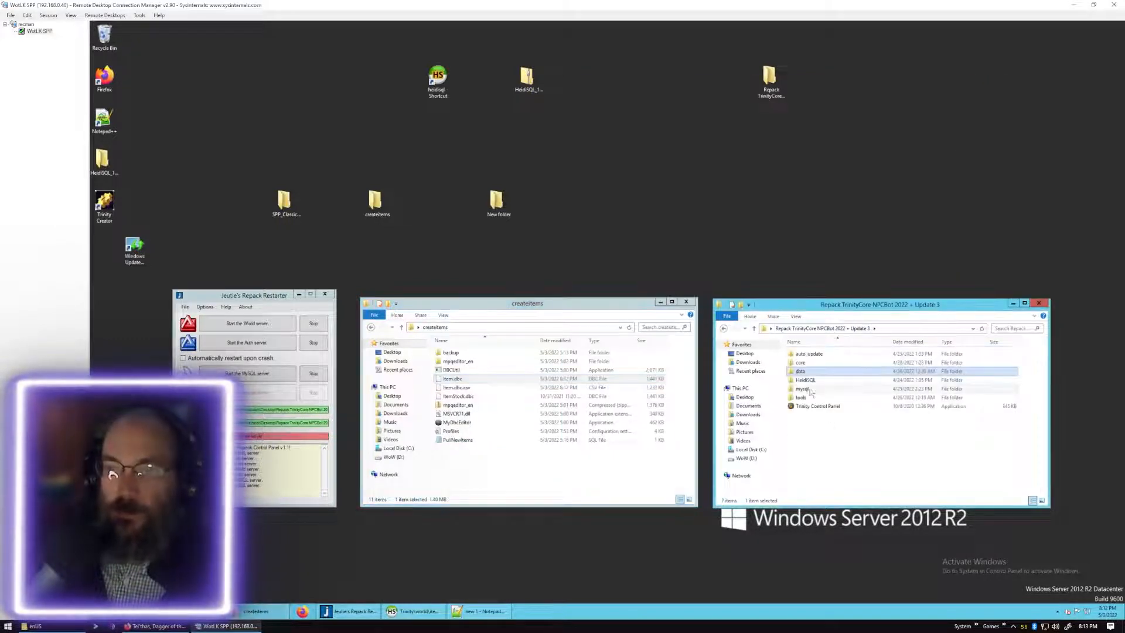
double_click(801, 373)
double_click(800, 362)
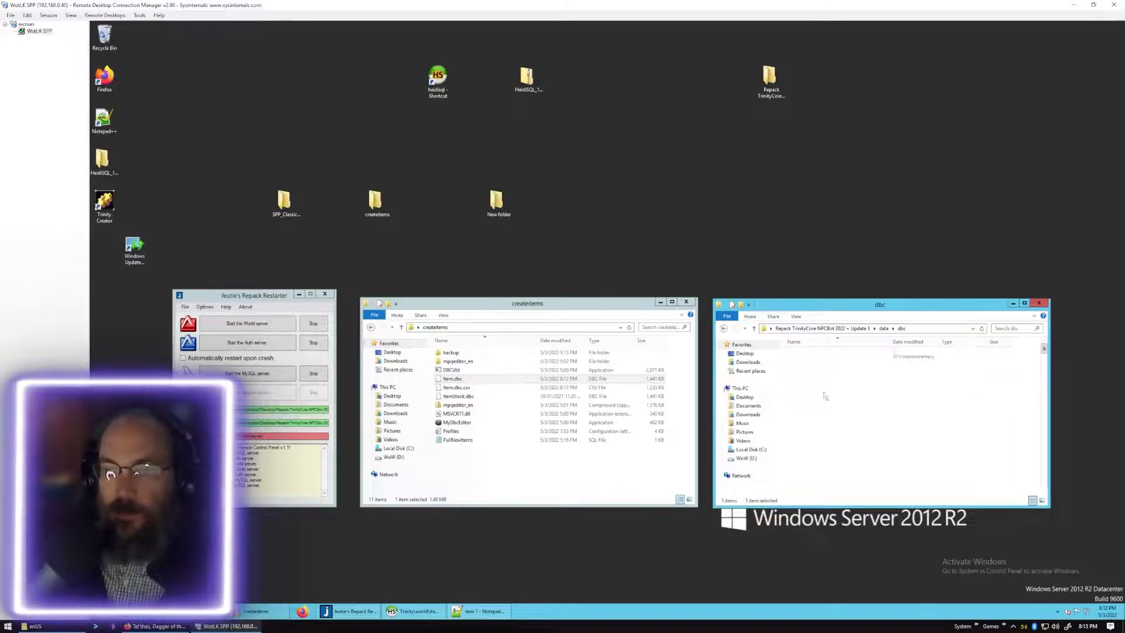
right_click(1033, 391)
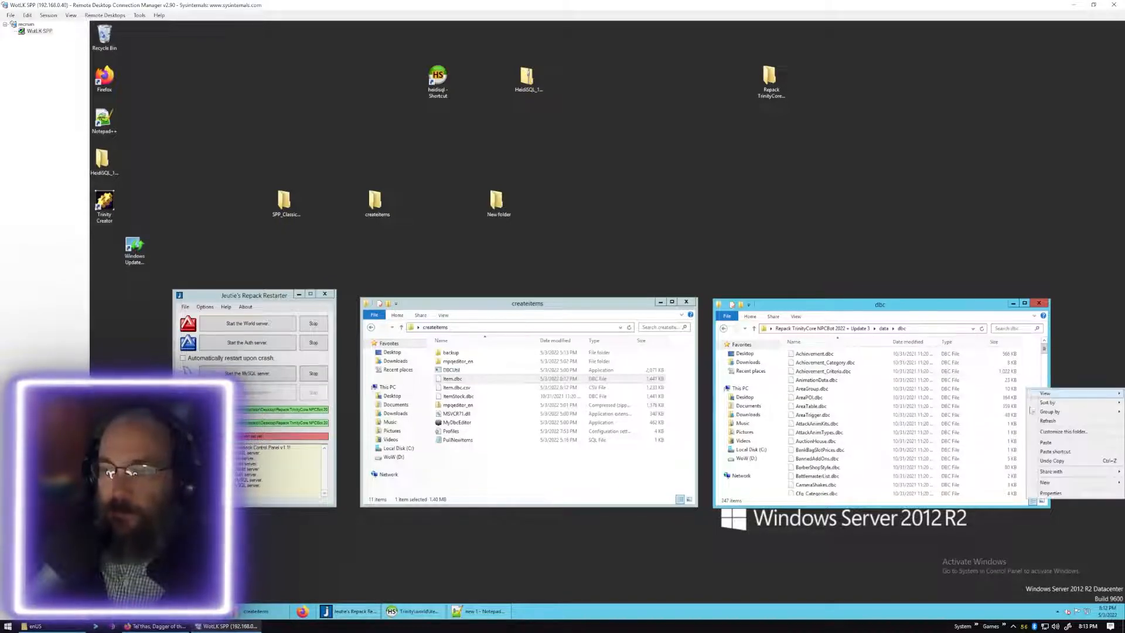
left_click(1050, 448)
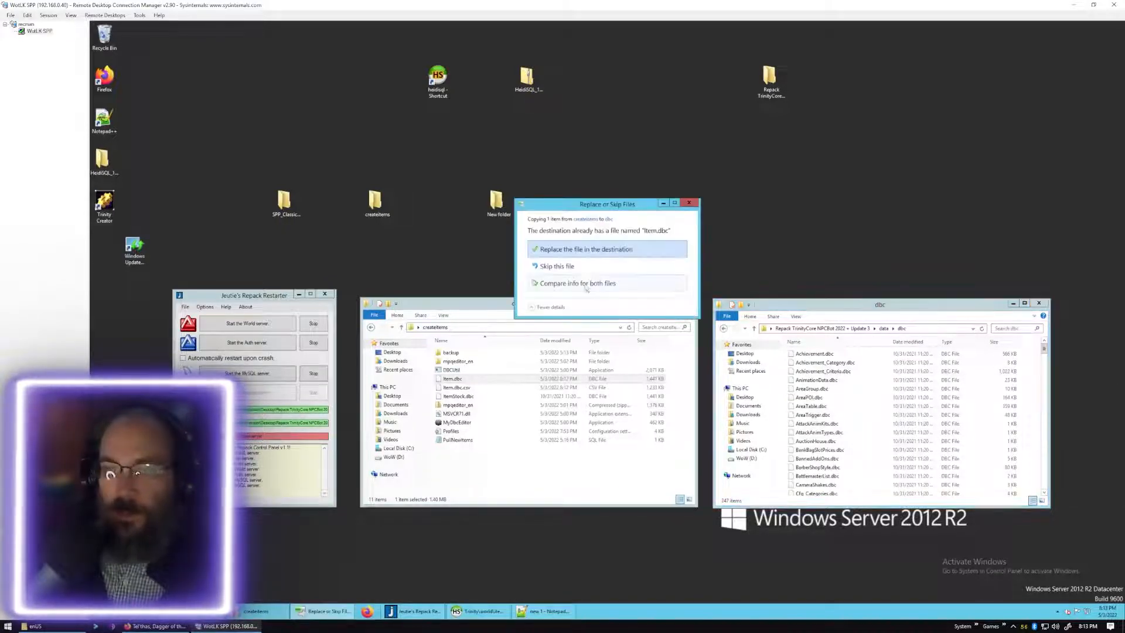
left_click(580, 253)
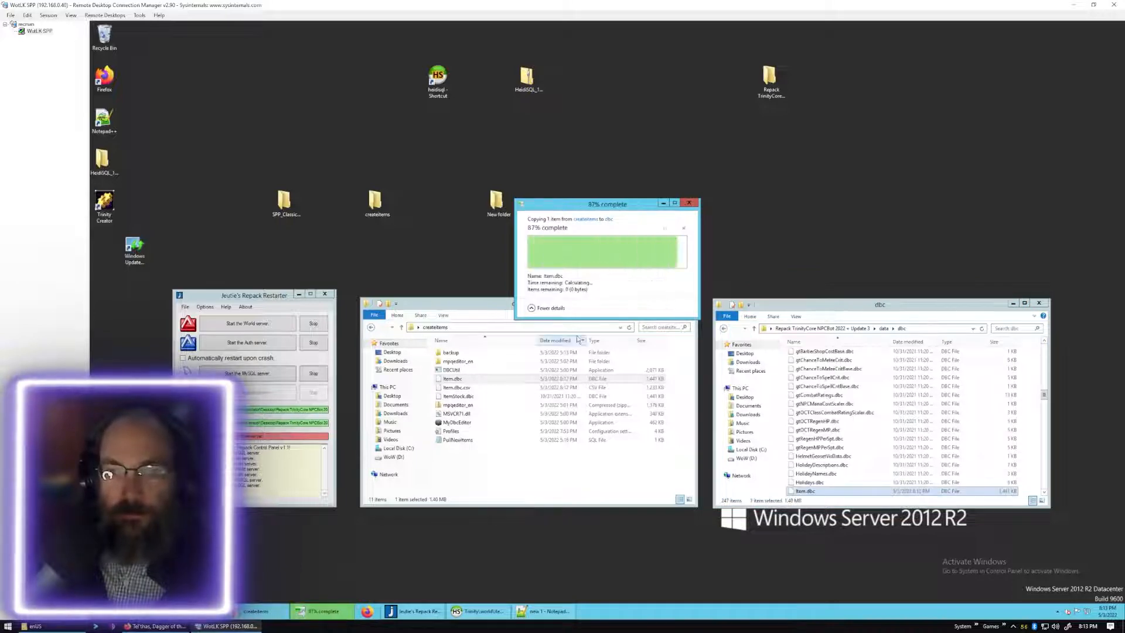
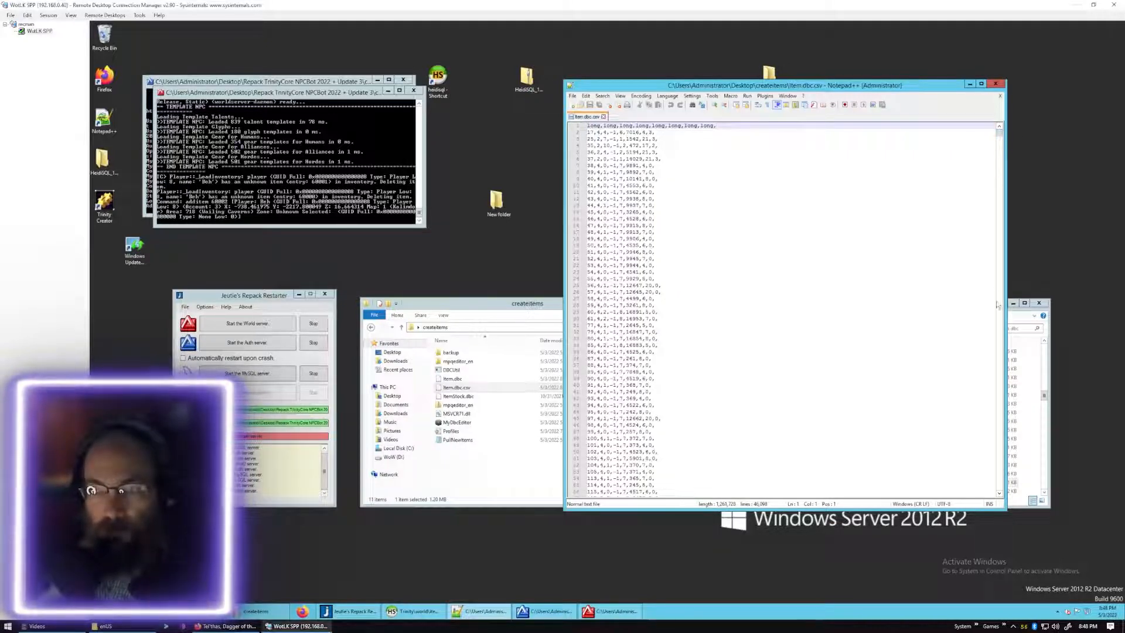
Review the last rows of item.dbc.csv in Notepad++ to check the added 60002 entry.
left_click_drag(999, 130, 999, 491)
scroll(720, 262, "up", 4)
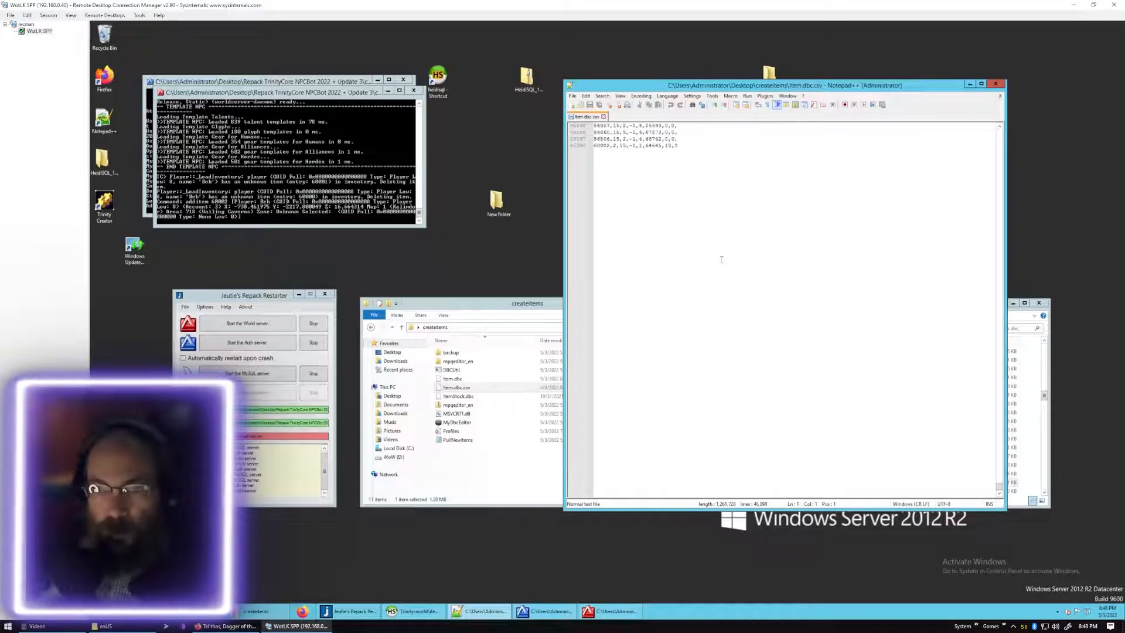
scroll(689, 211, "up", 1)
left_click(680, 225)
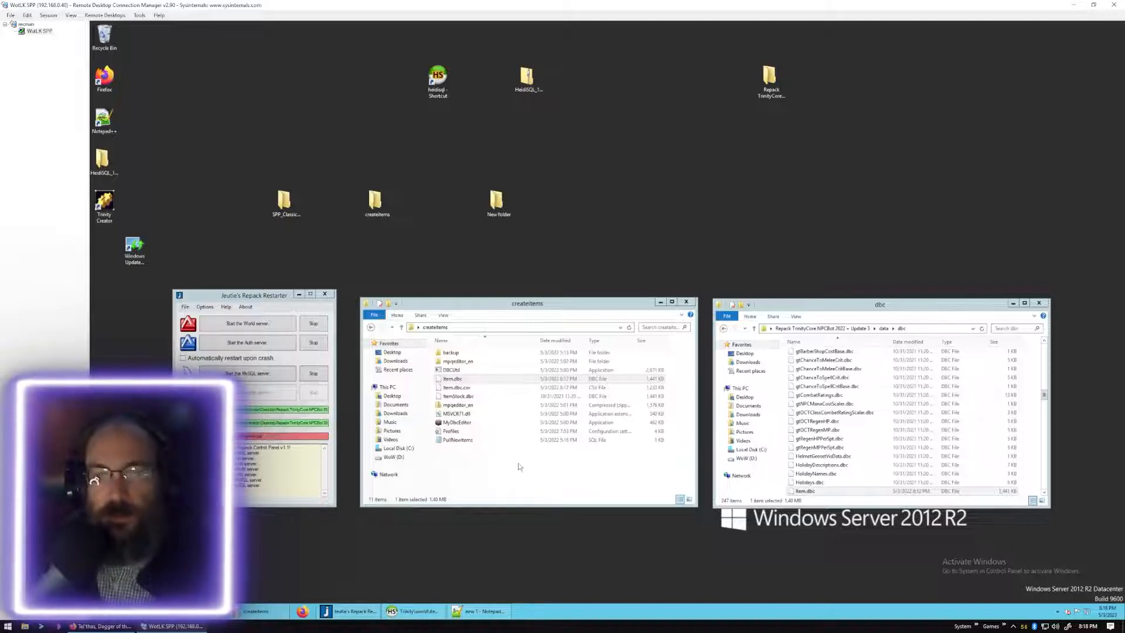
Launch MPQEditor from the x64 folder of mpqeditor_en in createitems and move its window clear of the folder windows.
left_click(537, 462)
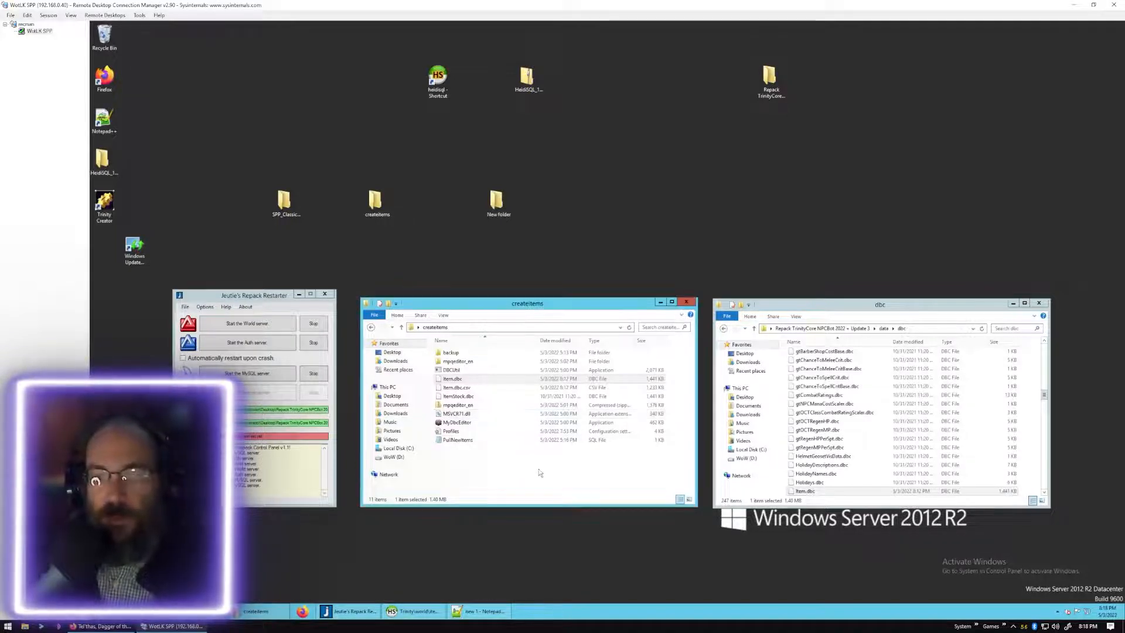
double_click(476, 363)
double_click(473, 361)
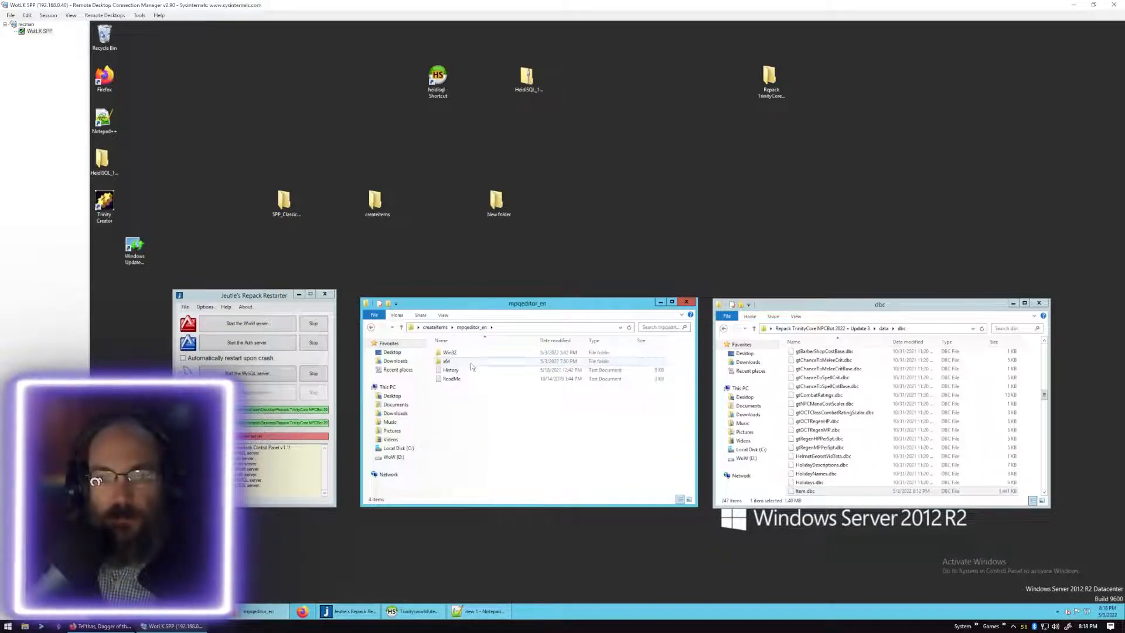
double_click(474, 361)
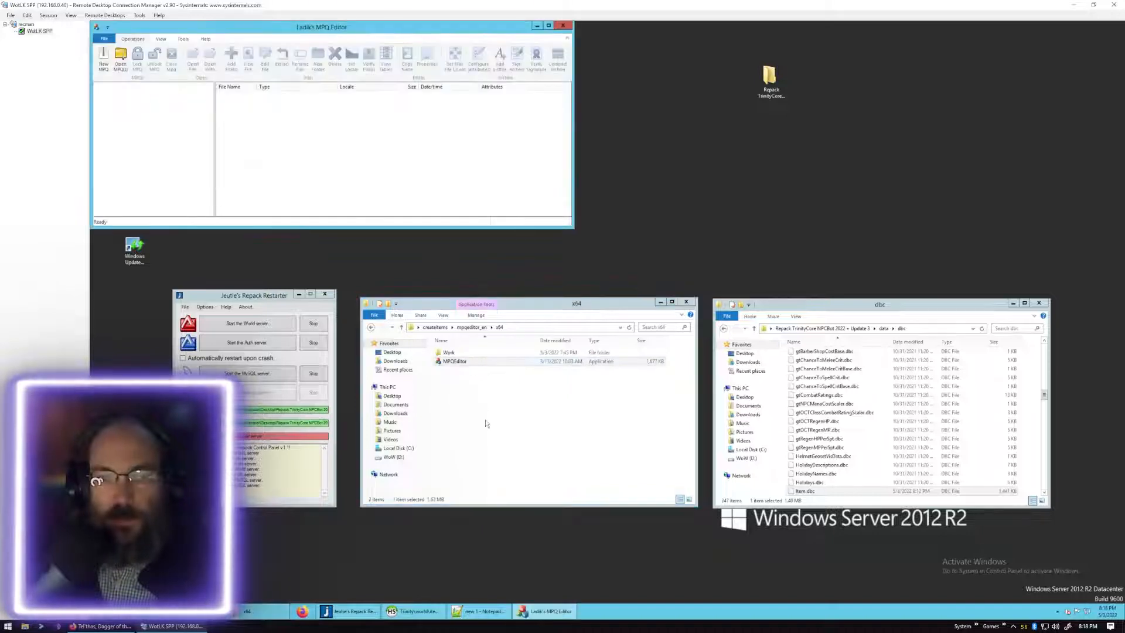
left_click_drag(225, 28, 343, 81)
Check the patch names in the WoW client's Data folder and create a new MPQ archive named patch-y with the default settings.
left_click(222, 110)
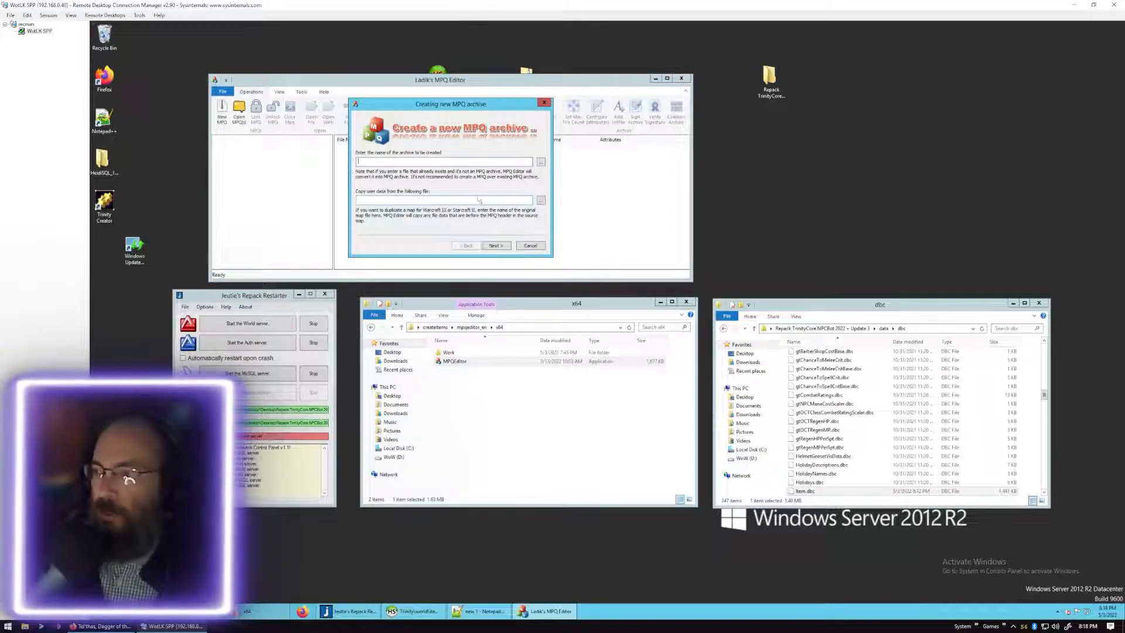
left_click_drag(1124, 44, 537, 140)
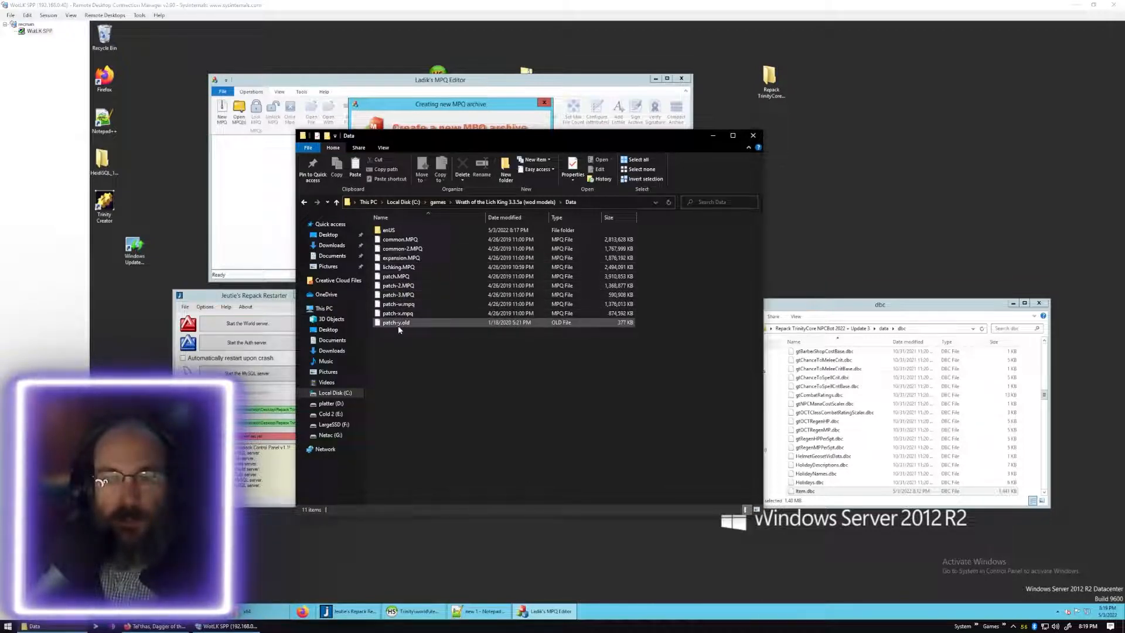
left_click_drag(442, 139, 1124, 142)
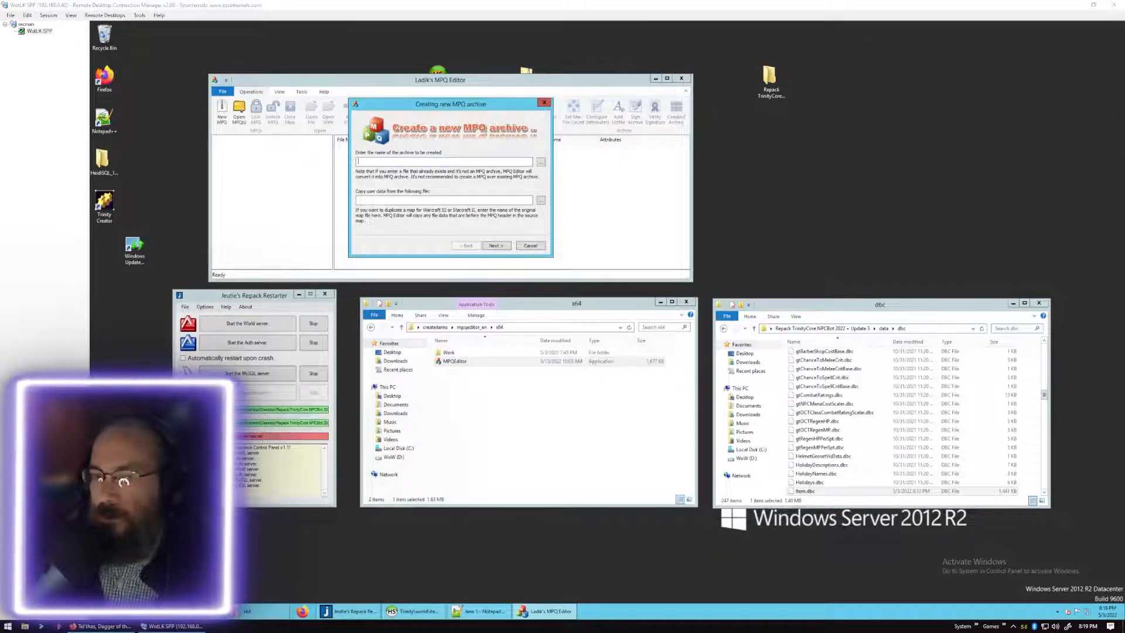
type("patch-")
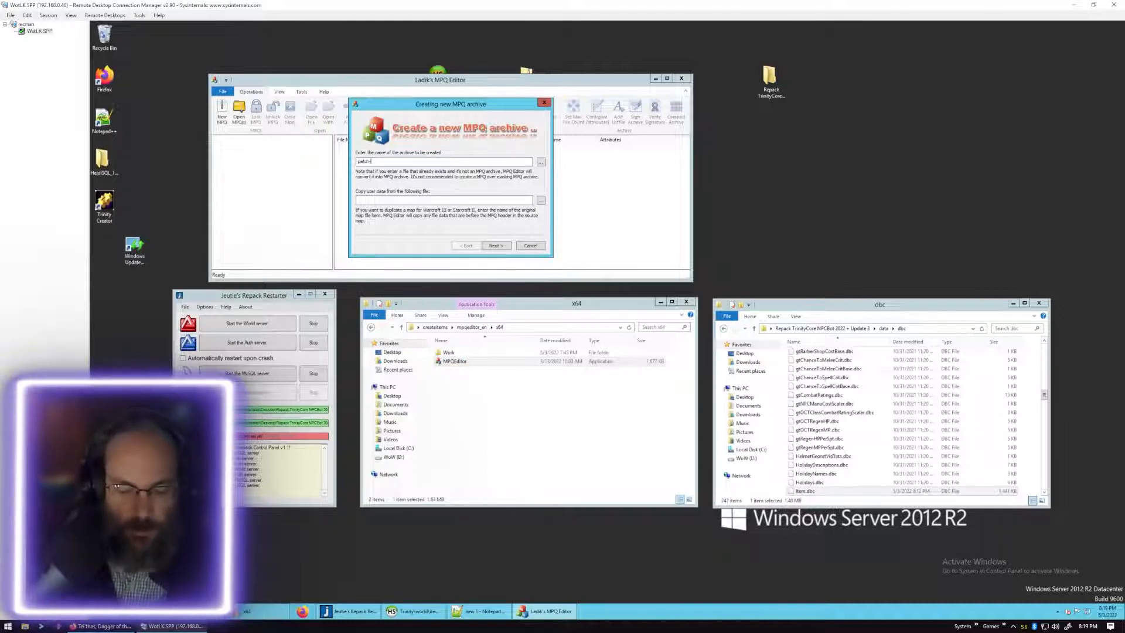
type("y")
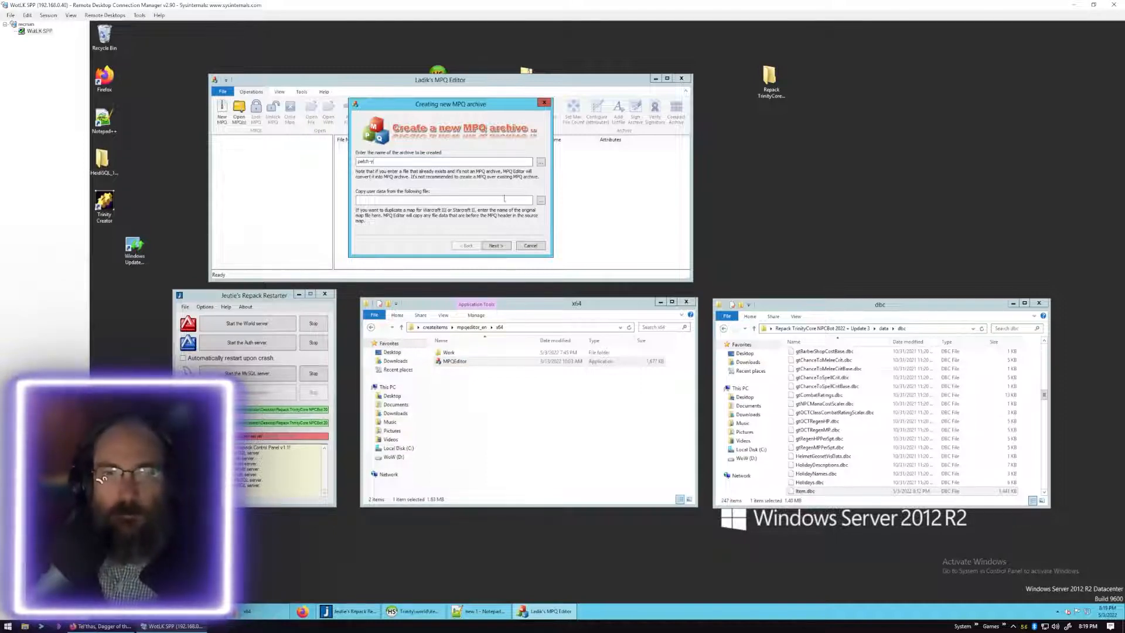
left_click(497, 246)
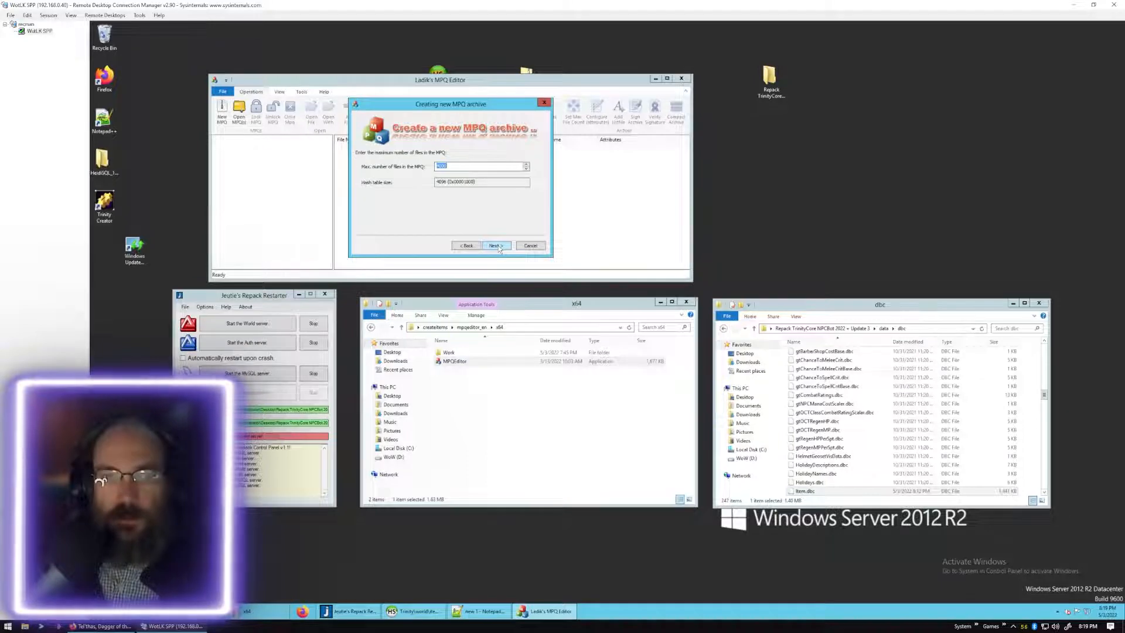
left_click(496, 246)
left_click(497, 246)
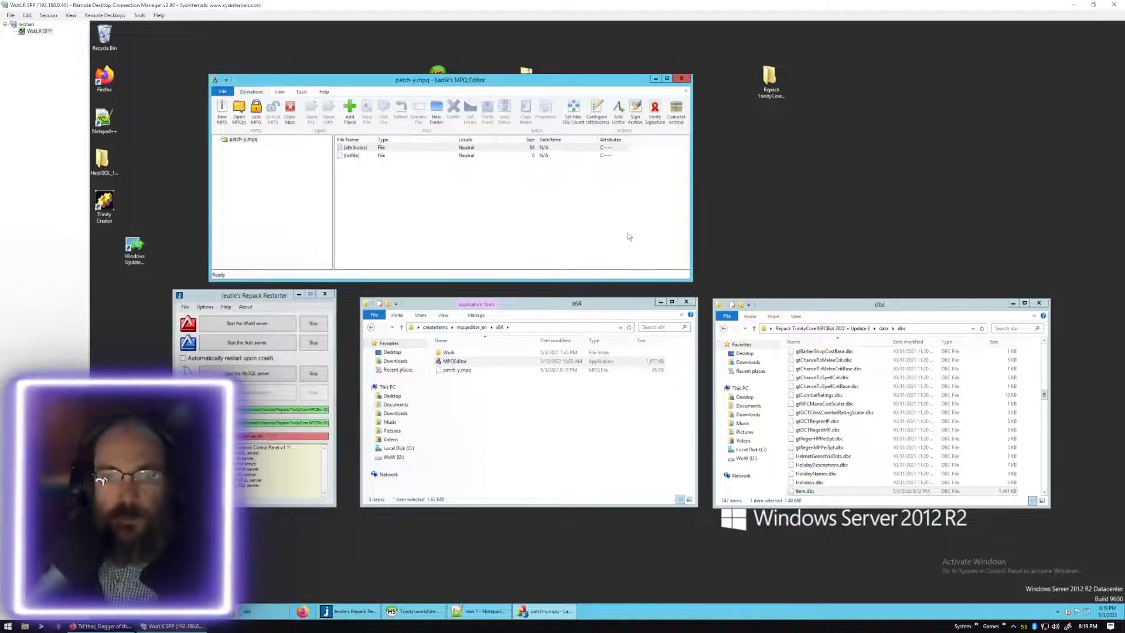
left_click(463, 371)
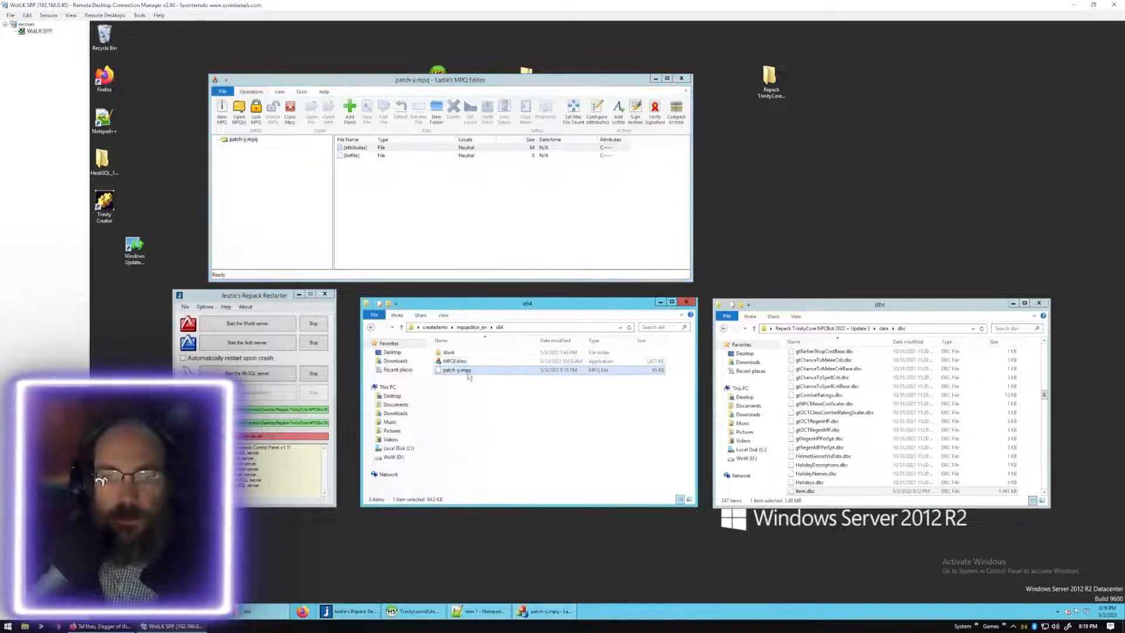
Add a new folder named DBFilesClient at the root of patch-y.mpq.
left_click(243, 140)
right_click(248, 168)
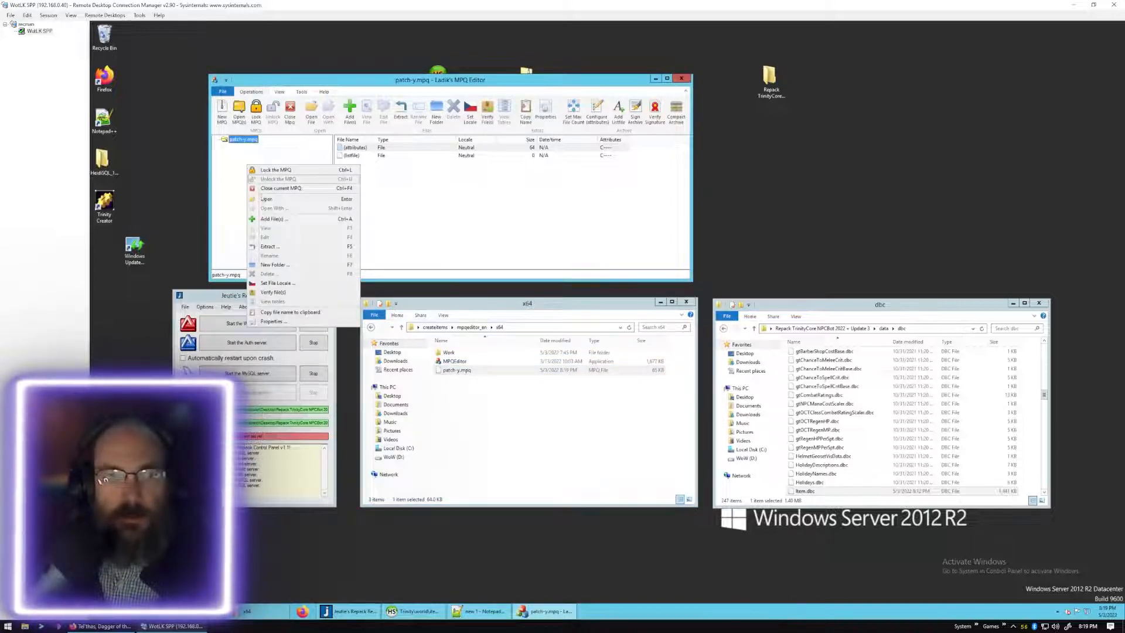
left_click(293, 267)
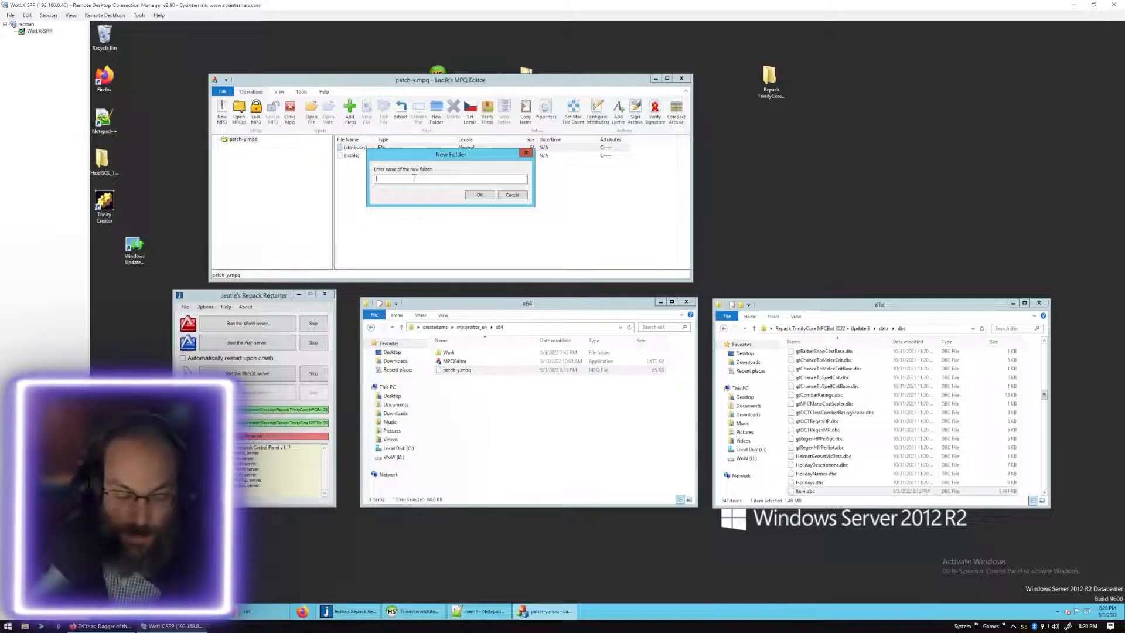
type("DBF")
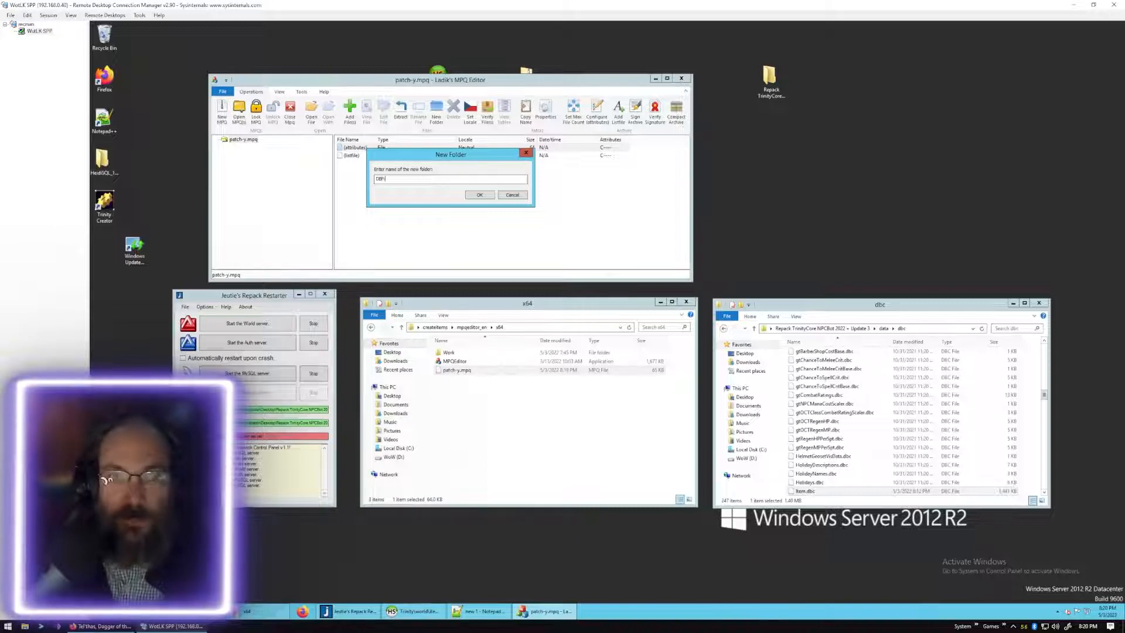
type("ilesClient")
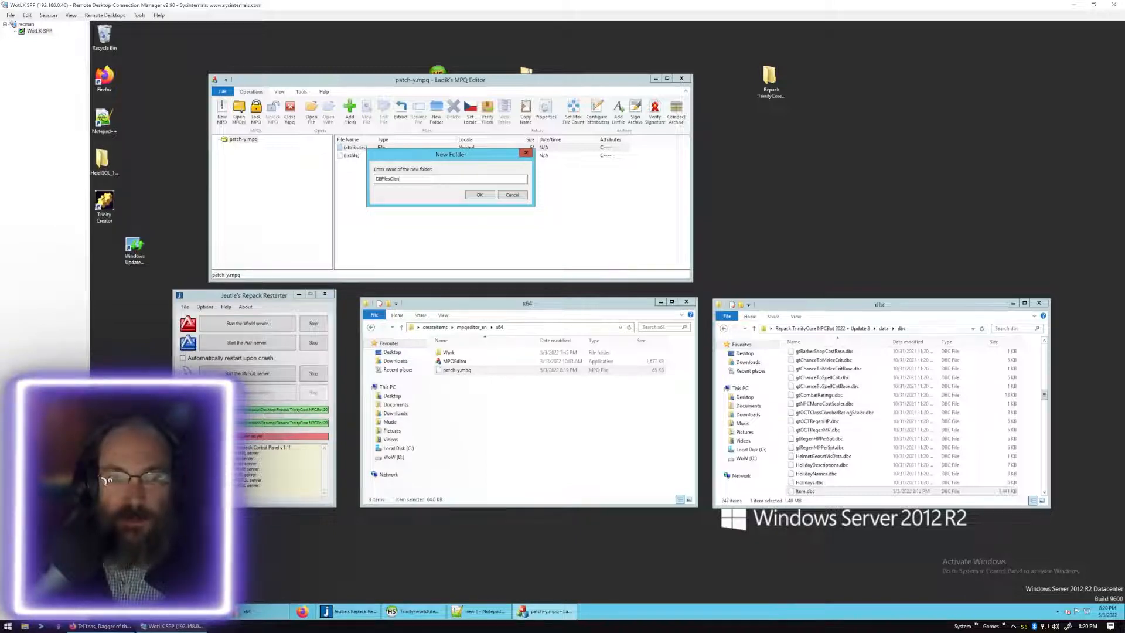
left_click(479, 195)
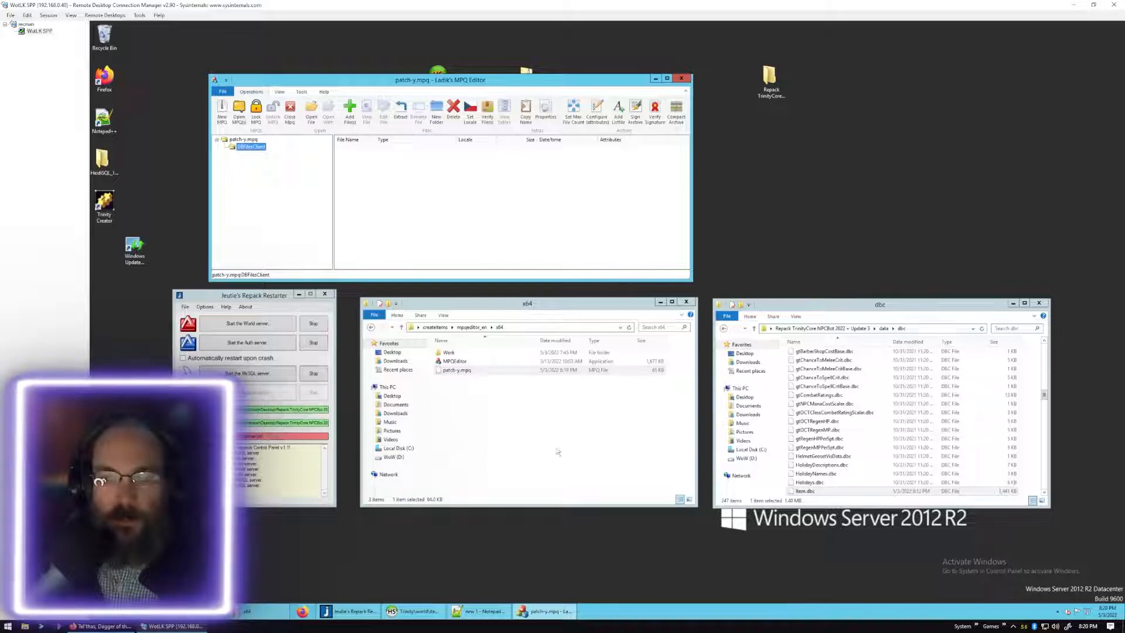
Add Item.dbc from the server's data\dbc folder to DBFilesClient in patch-y.mpq, and close the MPQ editor.
left_click(808, 492)
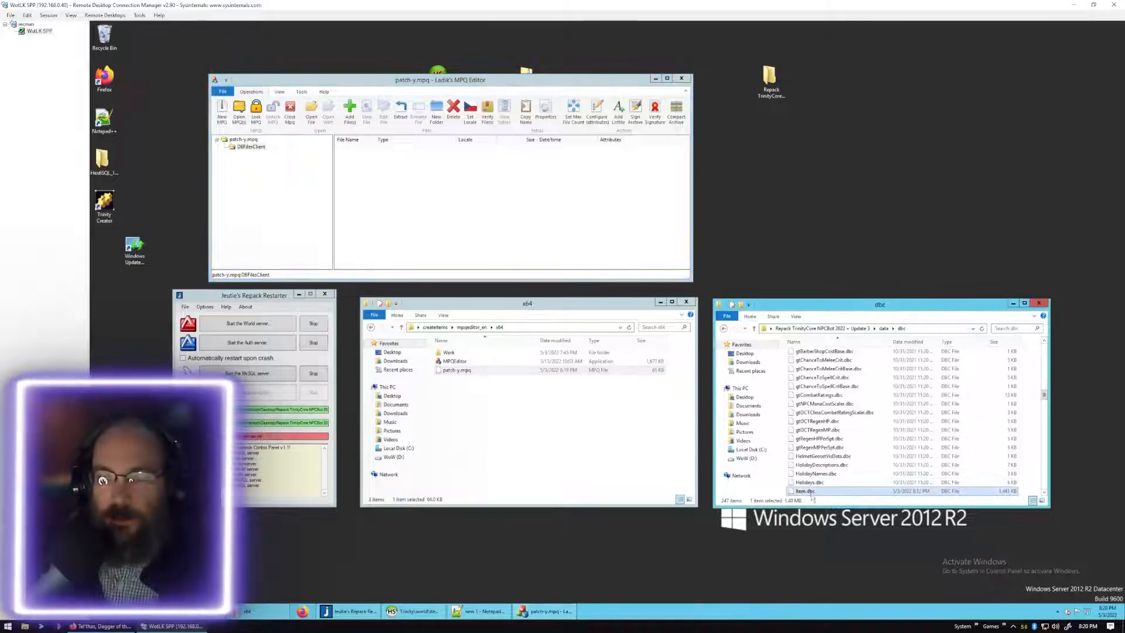
left_click_drag(802, 491, 357, 176)
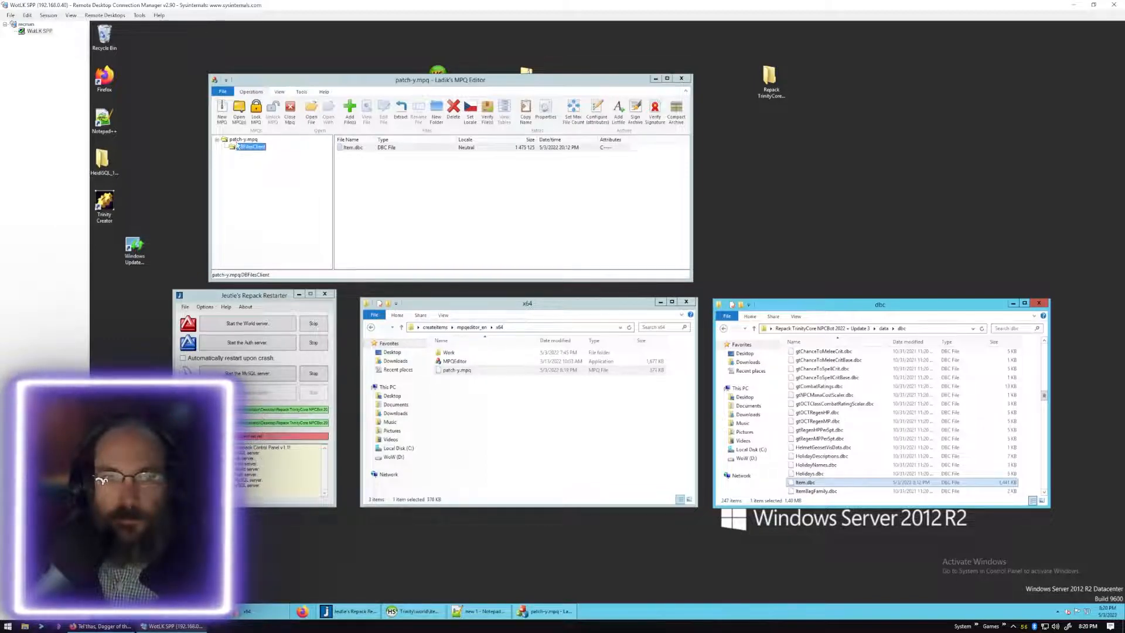
left_click(237, 146)
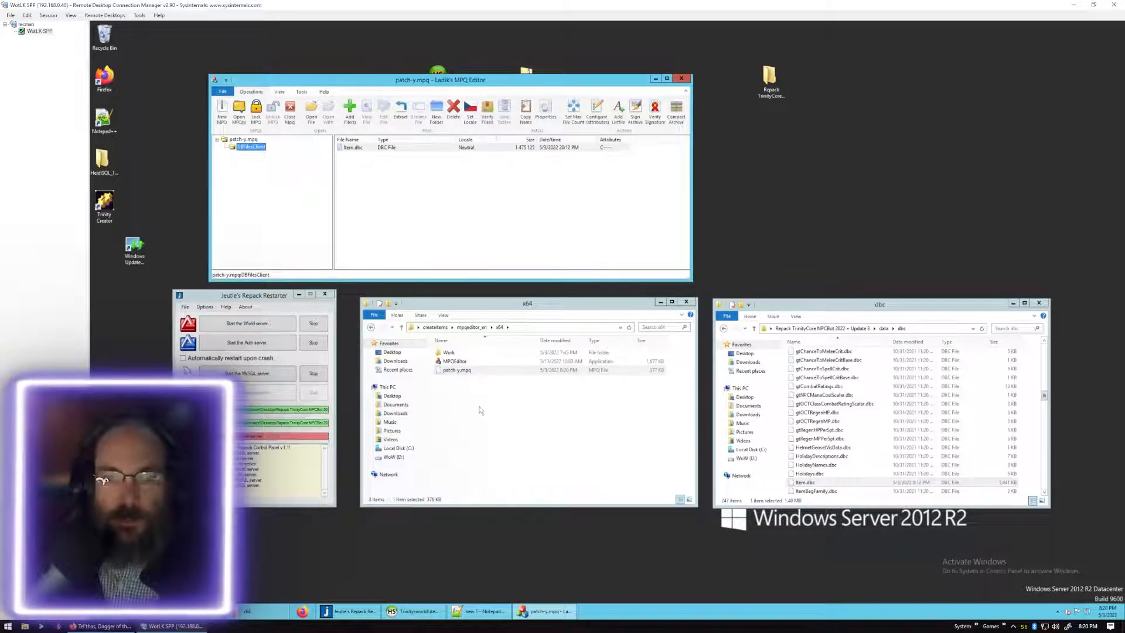
left_click(504, 372)
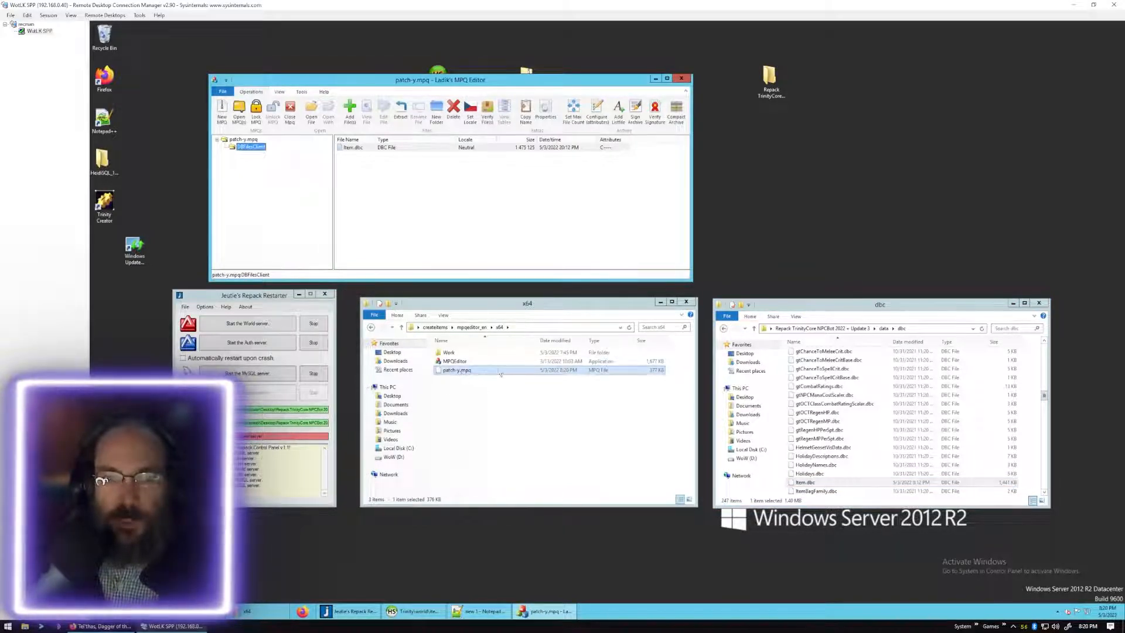
left_click(681, 78)
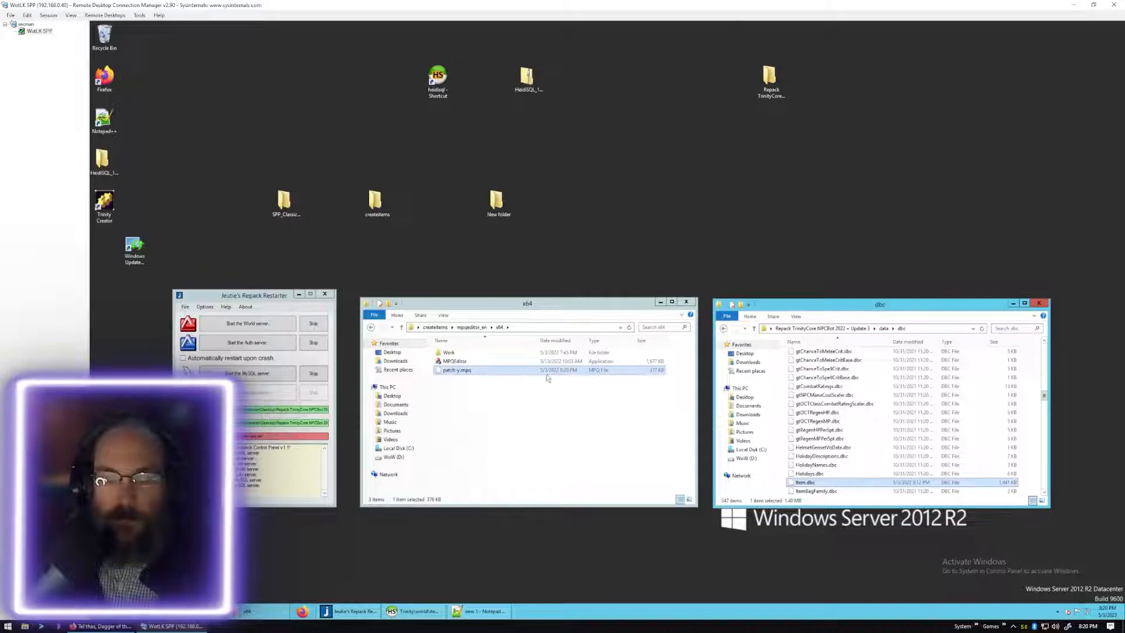
Copy patch-y.mpq from the x64 folder into the local Wrath of the Lich King 3.3.5a (wod models)\Data folder.
right_click(468, 374)
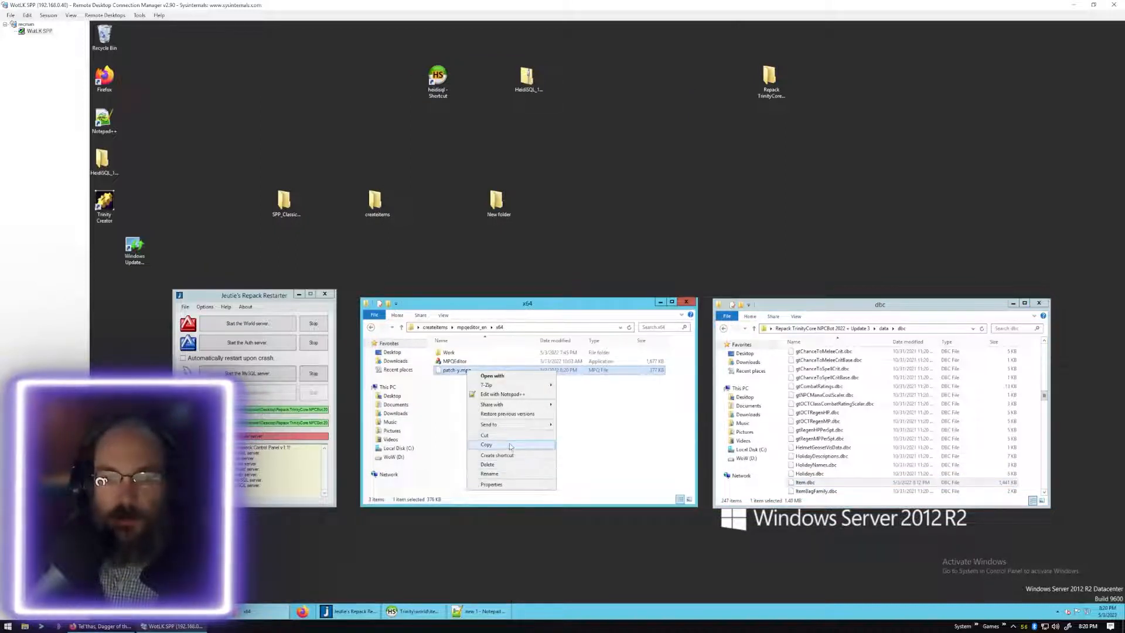
left_click(510, 447)
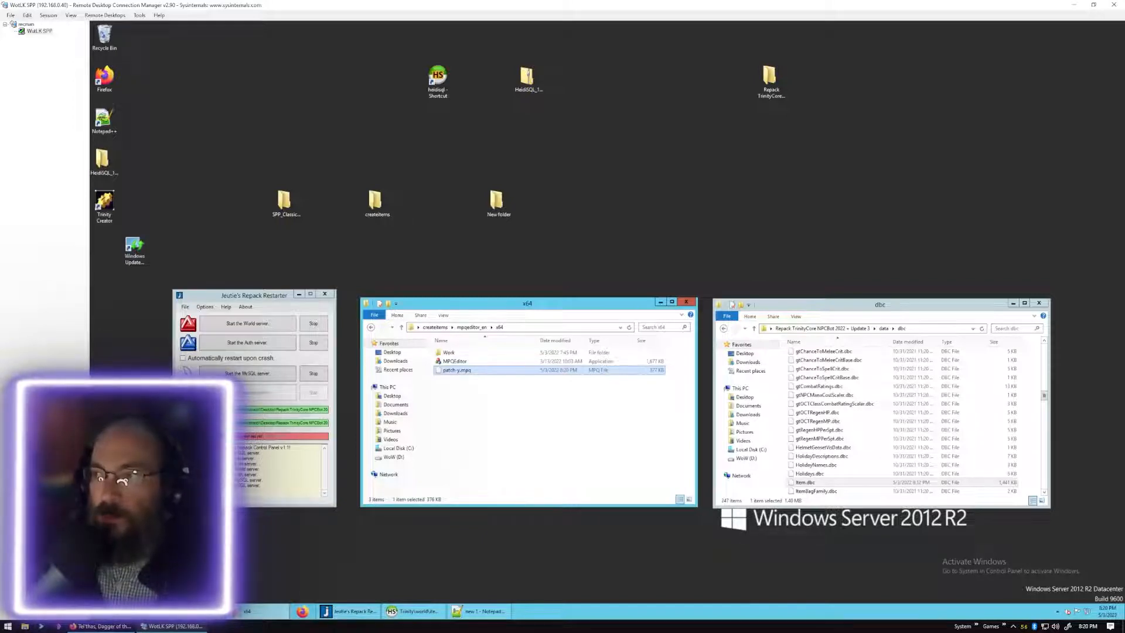
left_click_drag(961, 29, 789, 79)
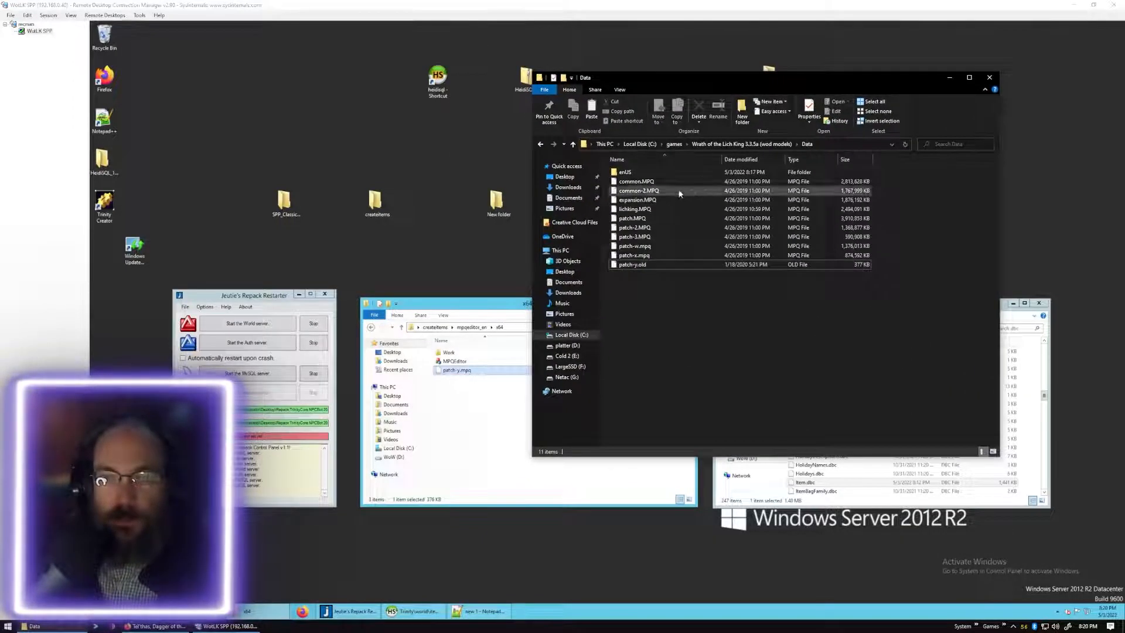
left_click(741, 144)
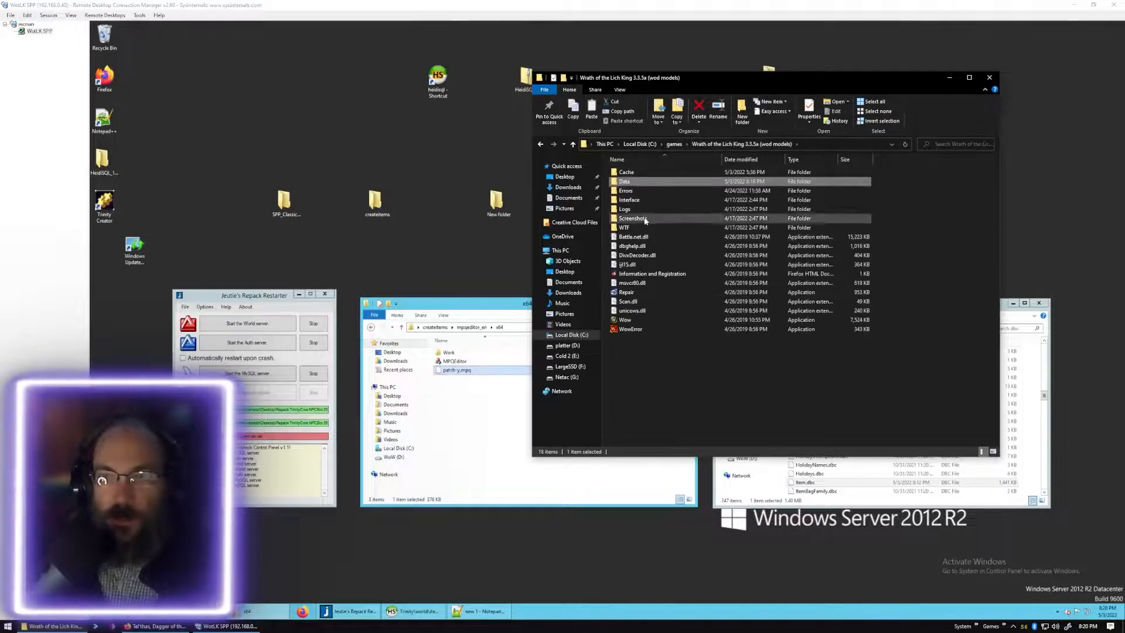
double_click(639, 180)
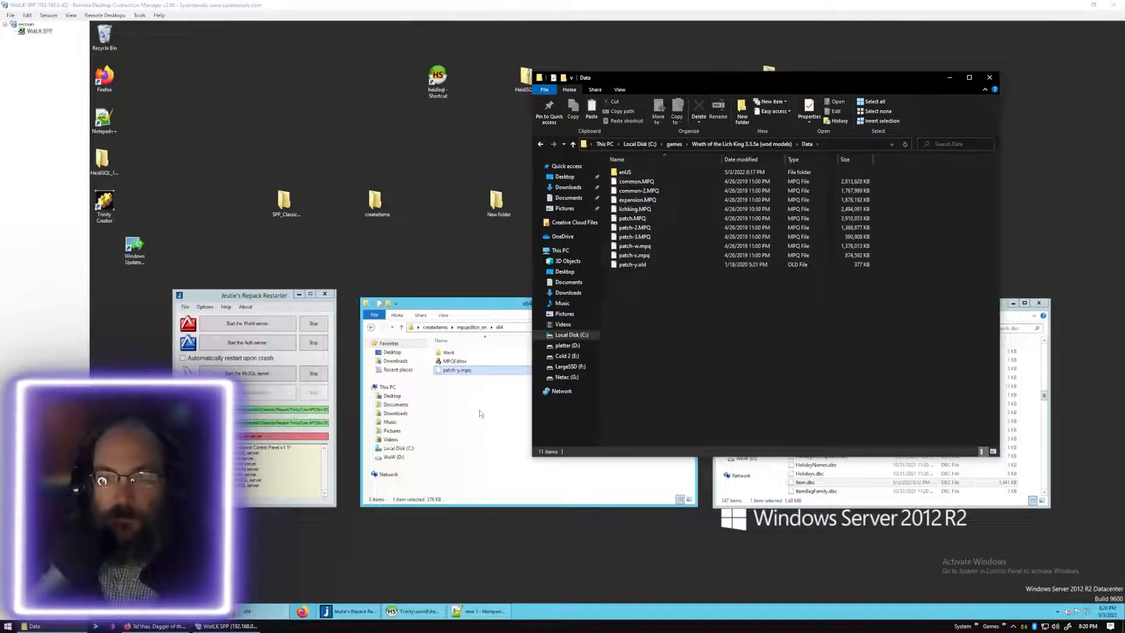
right_click(476, 371)
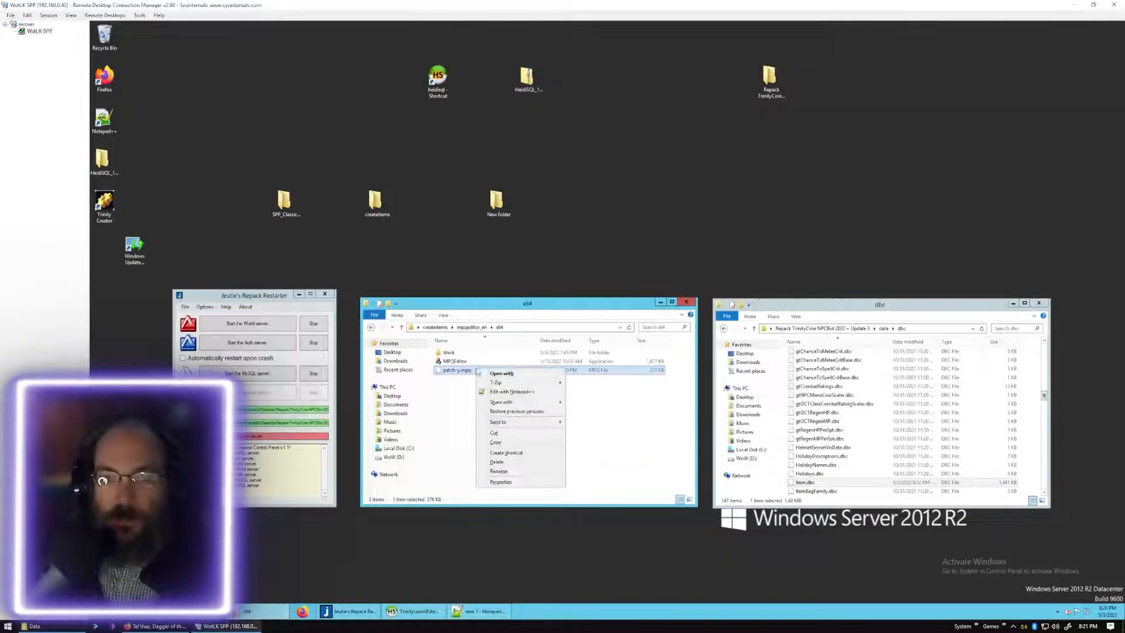
left_click(522, 442)
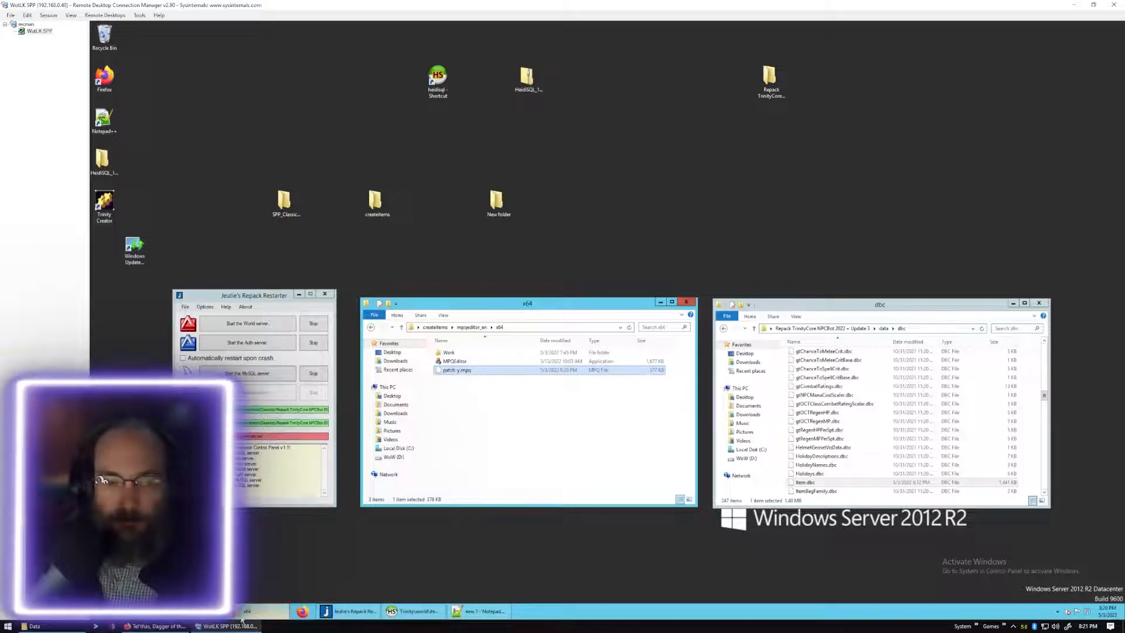
left_click(77, 628)
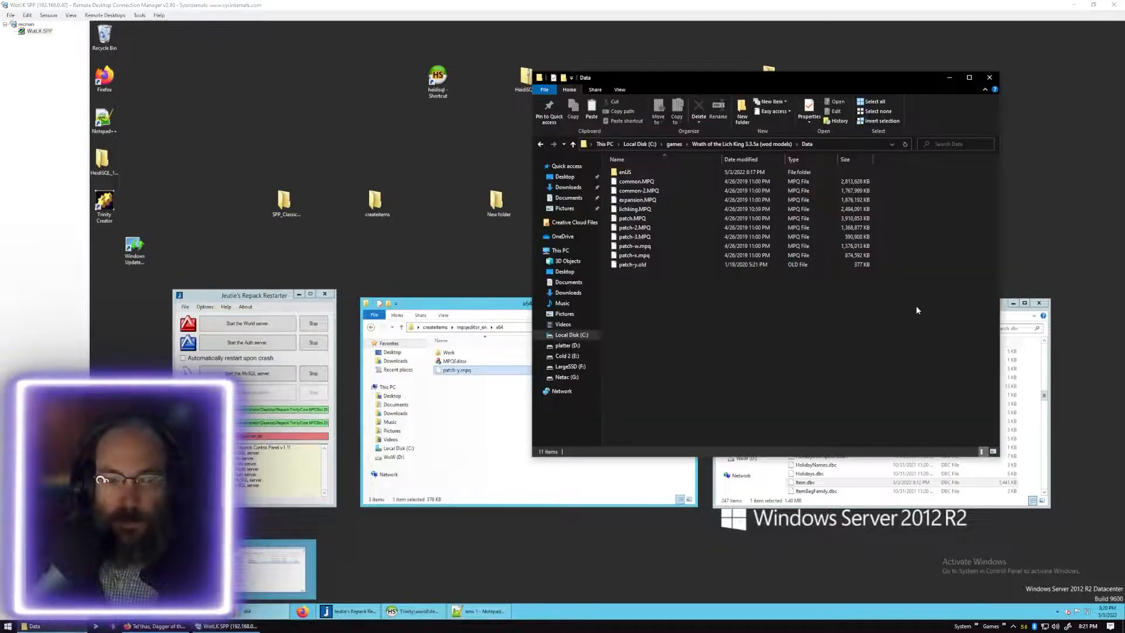
right_click(874, 323)
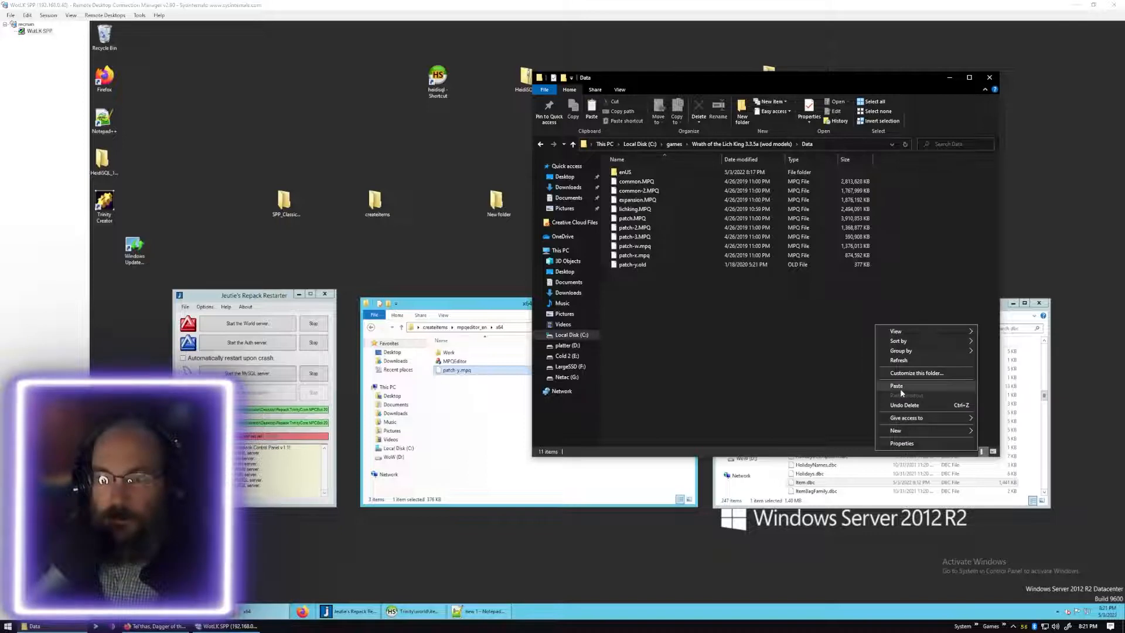
left_click(897, 404)
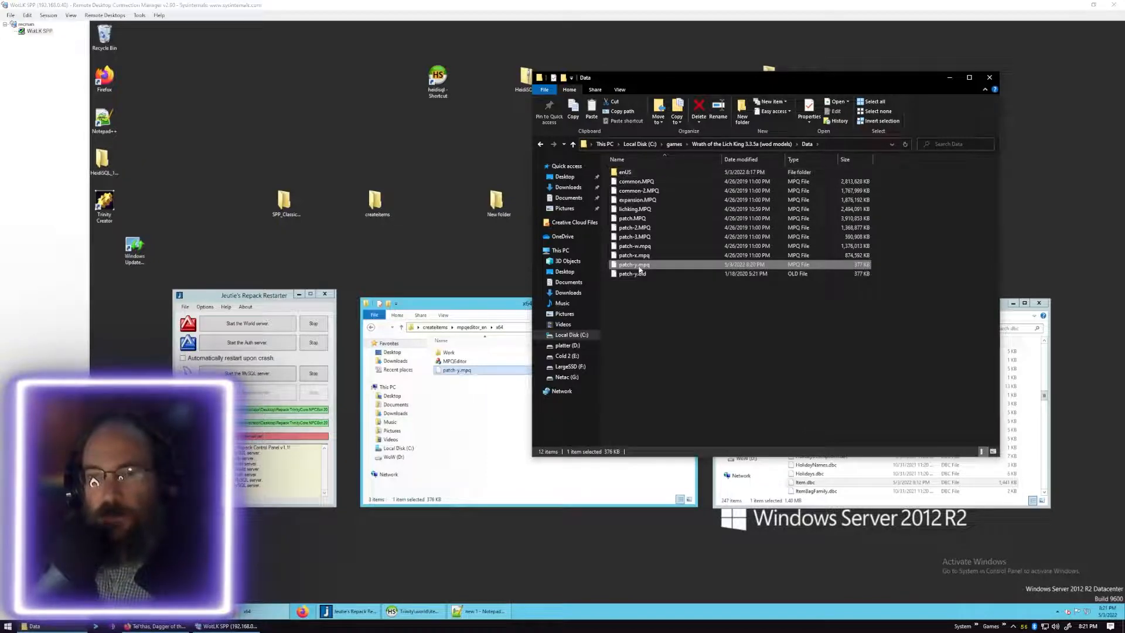
Paste a copy of patch-y.mpq into the enUS subfolder of the client's Data folder.
double_click(616, 173)
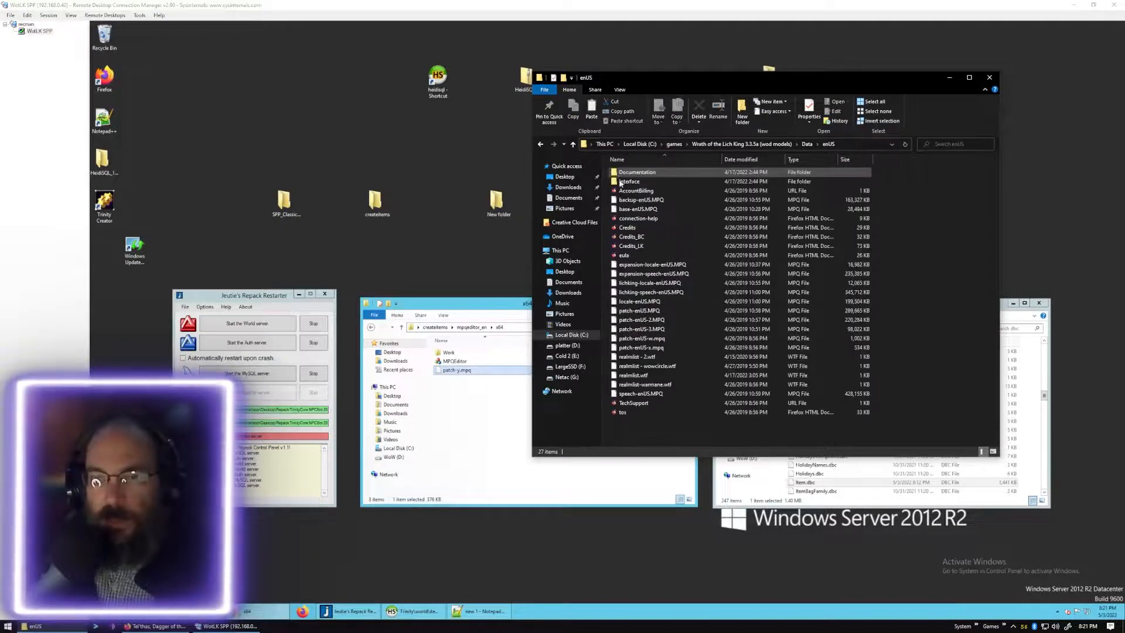
right_click(914, 343)
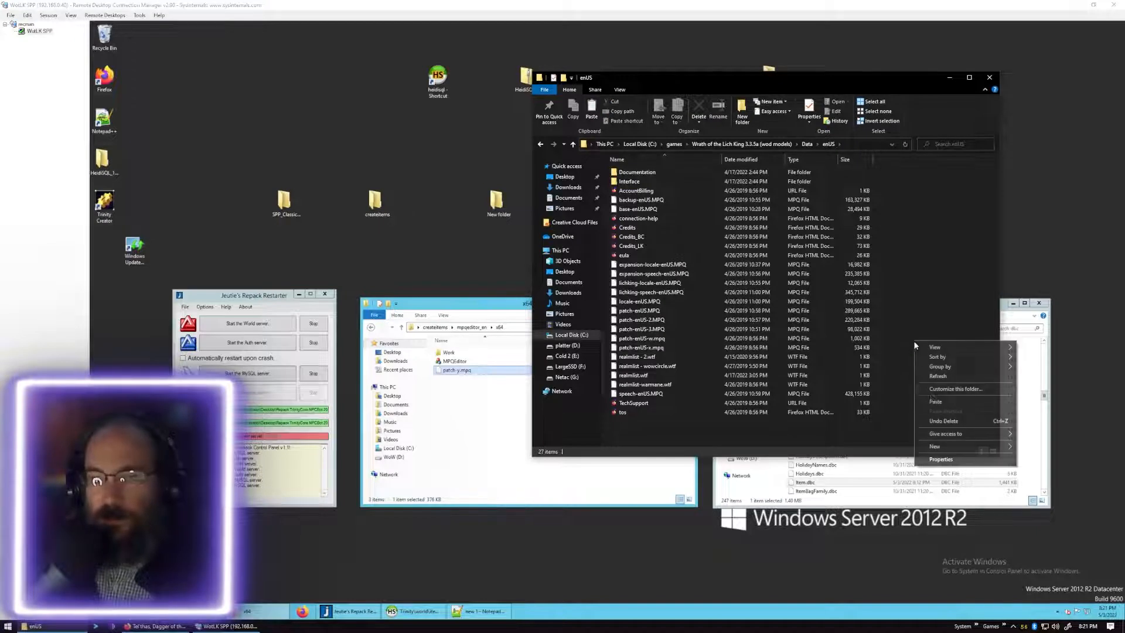
left_click(945, 403)
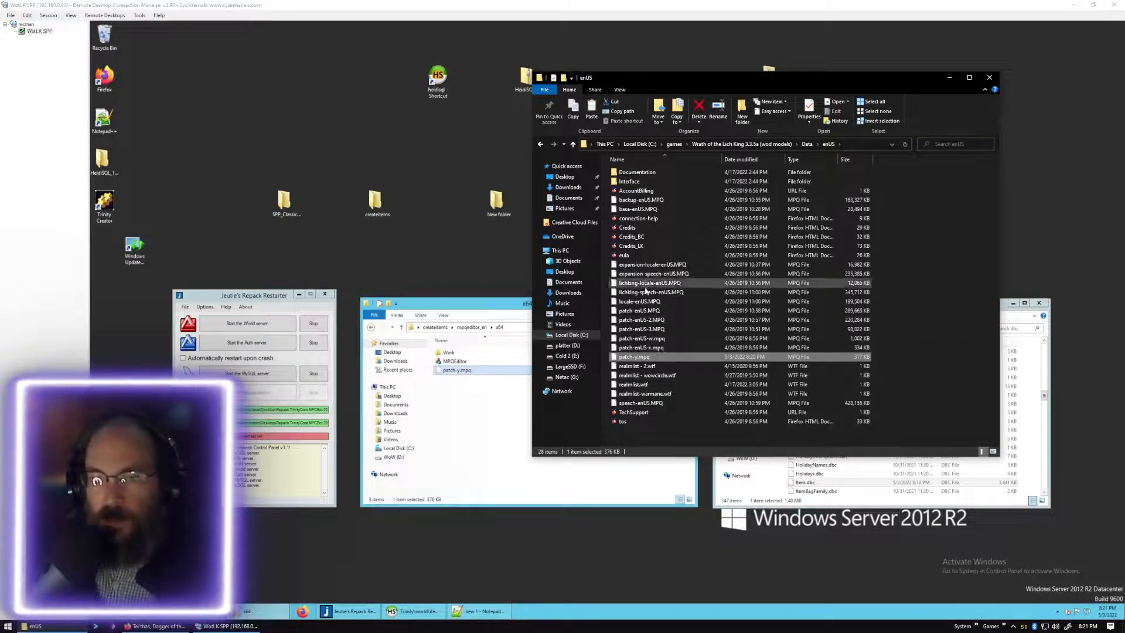
Rename the patch-y.mpq copy in the enUS folder as patch-enUS-y.mpq.
right_click(659, 357)
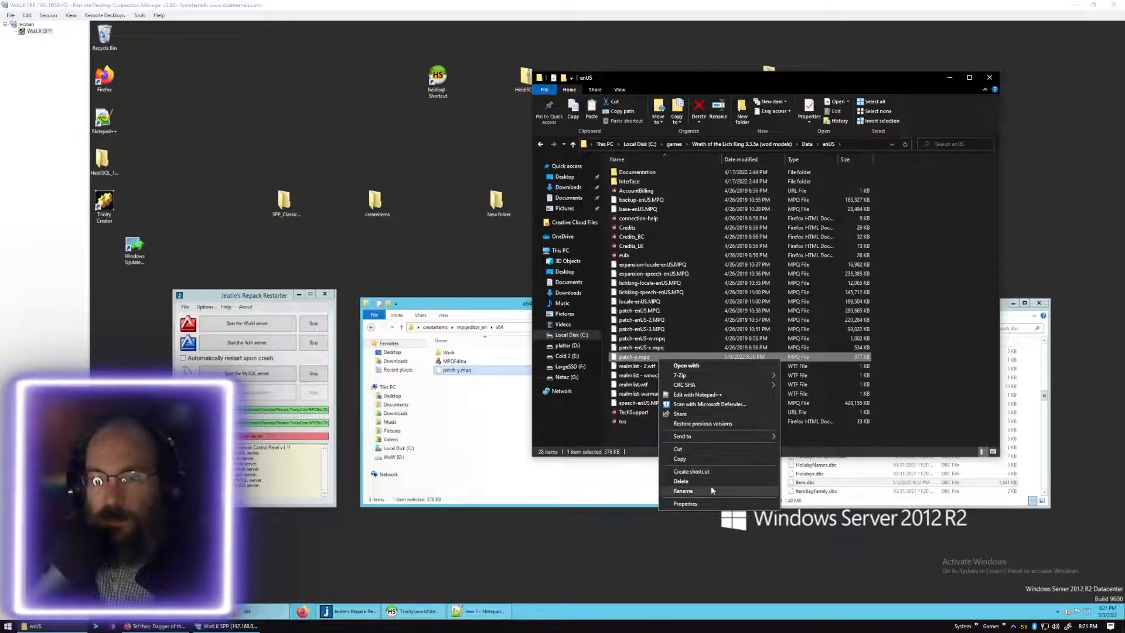
left_click(703, 491)
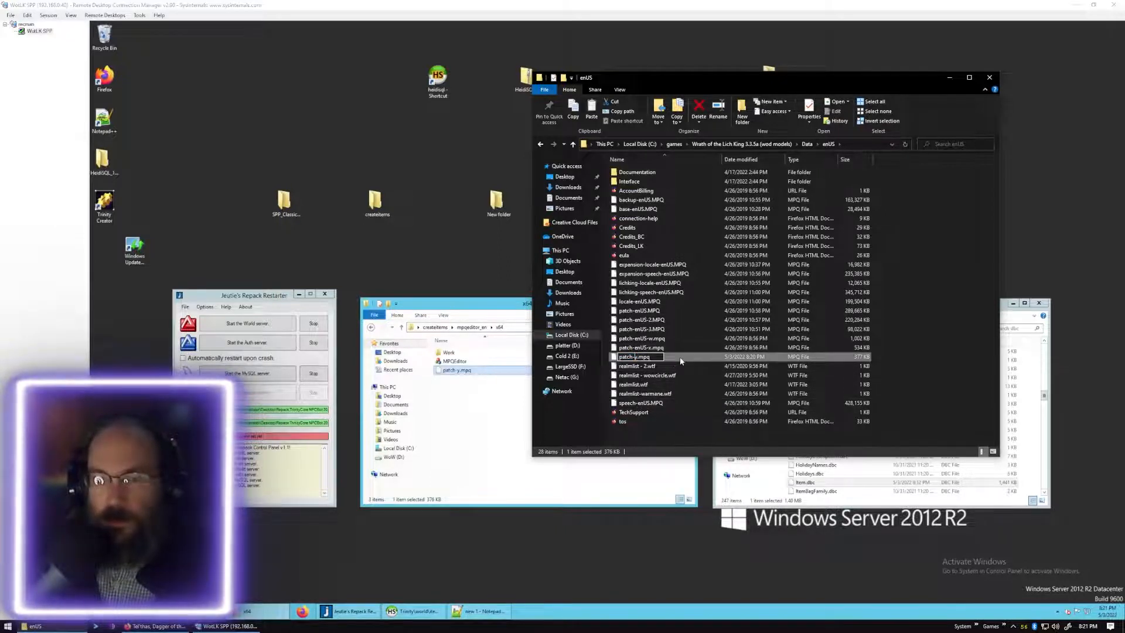
type("r")
type("n")
type("e")
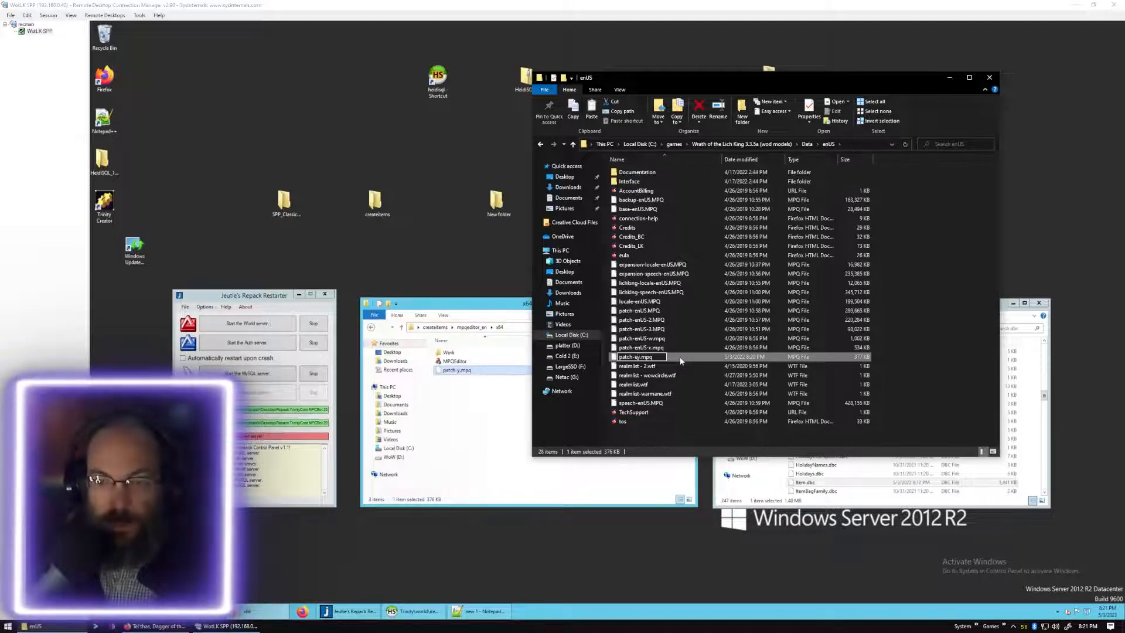
type("enUS-")
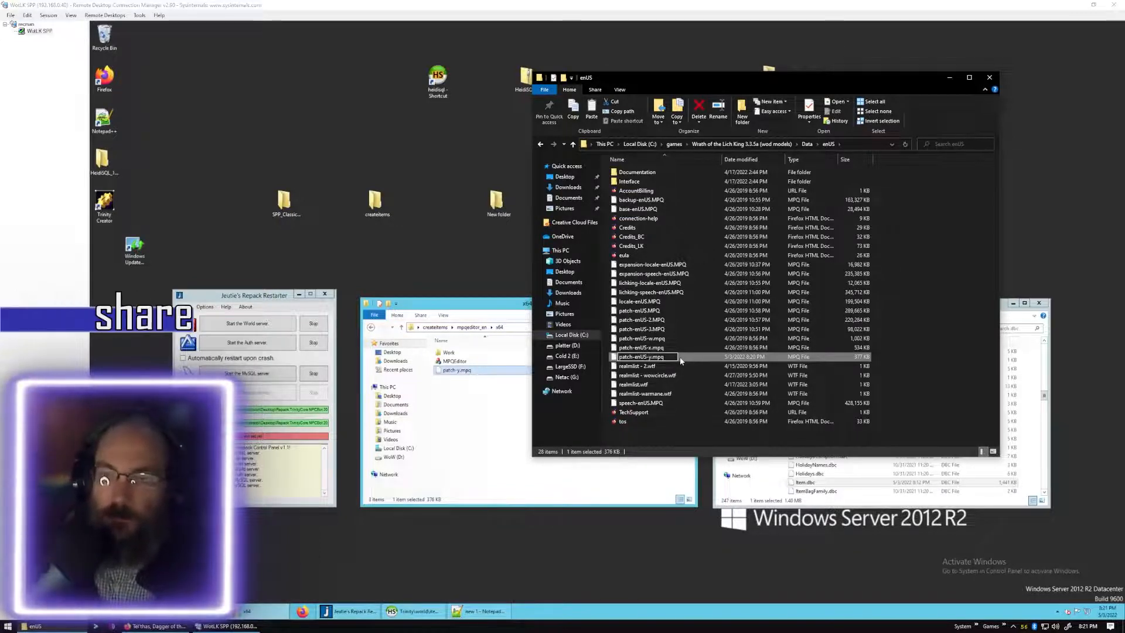
left_click(922, 351)
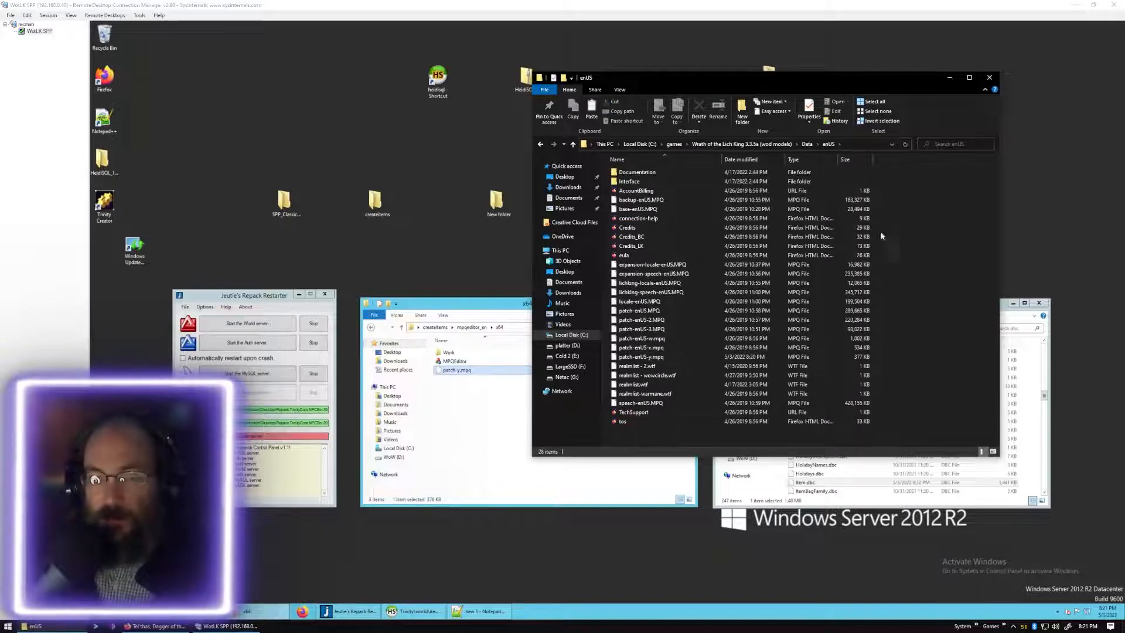
Minimize the client folder window and start the Auth server and the World server from the repack restarter.
left_click(950, 77)
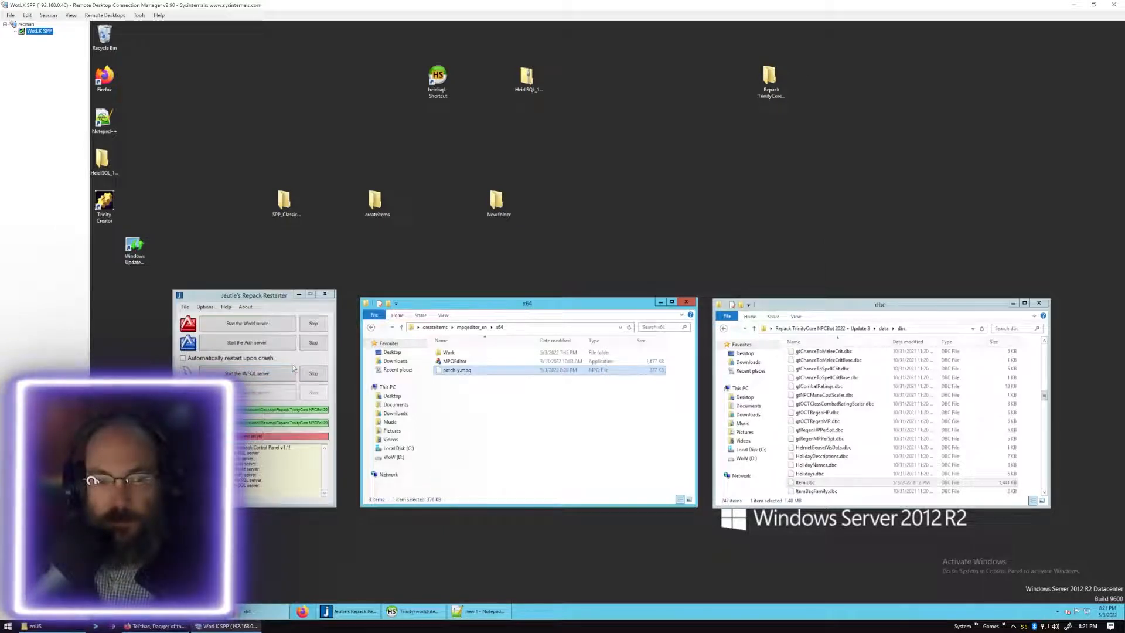
left_click(278, 347)
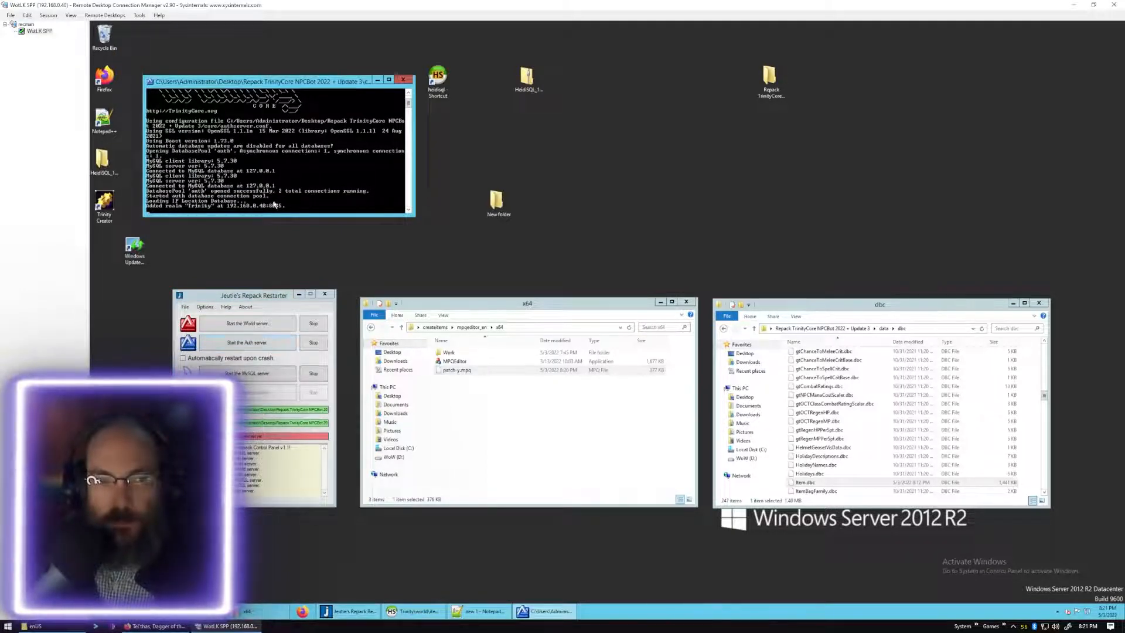
left_click(230, 328)
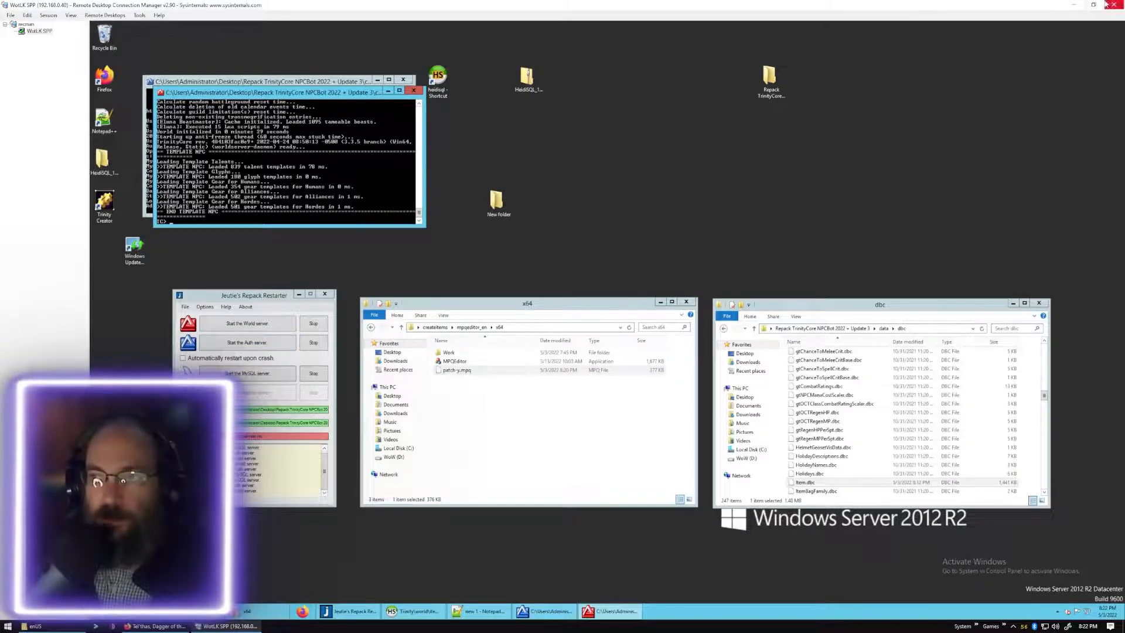
Switch to the World of Warcraft client, log in with the account password, enter the world and dismiss the add-on error report.
left_click(1075, 5)
double_click(808, 105)
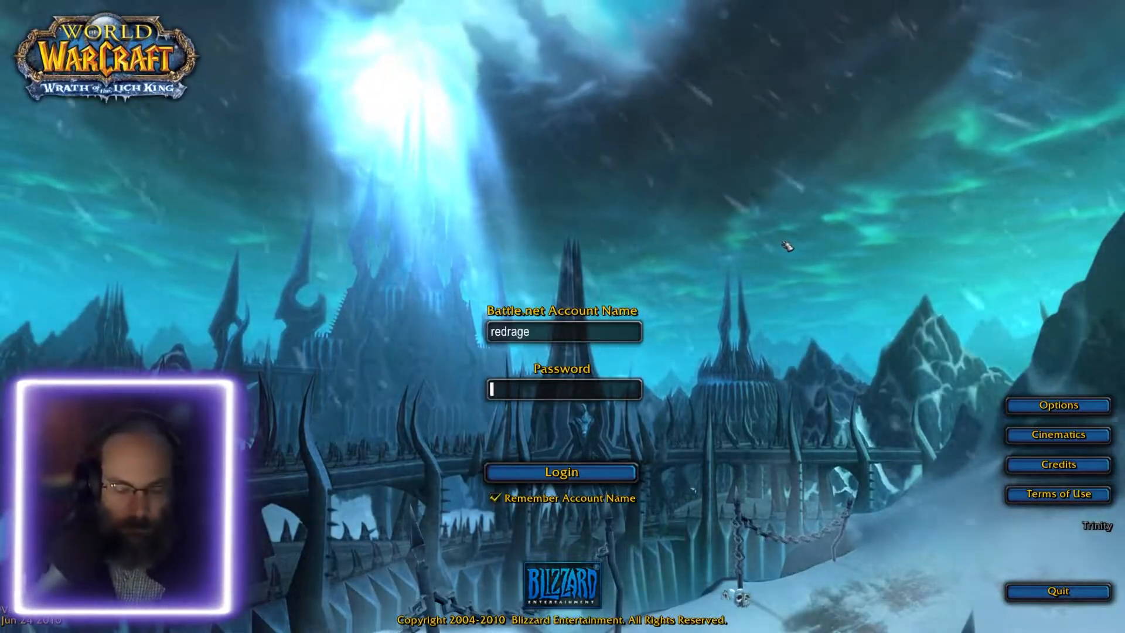
type("********")
key("Return")
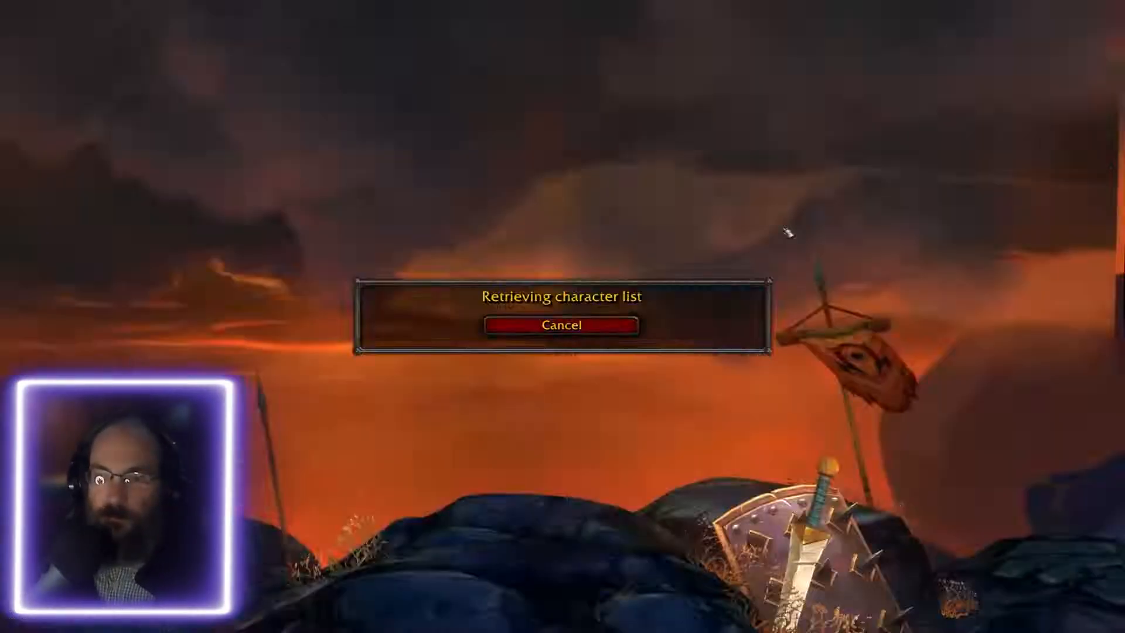
key("Return")
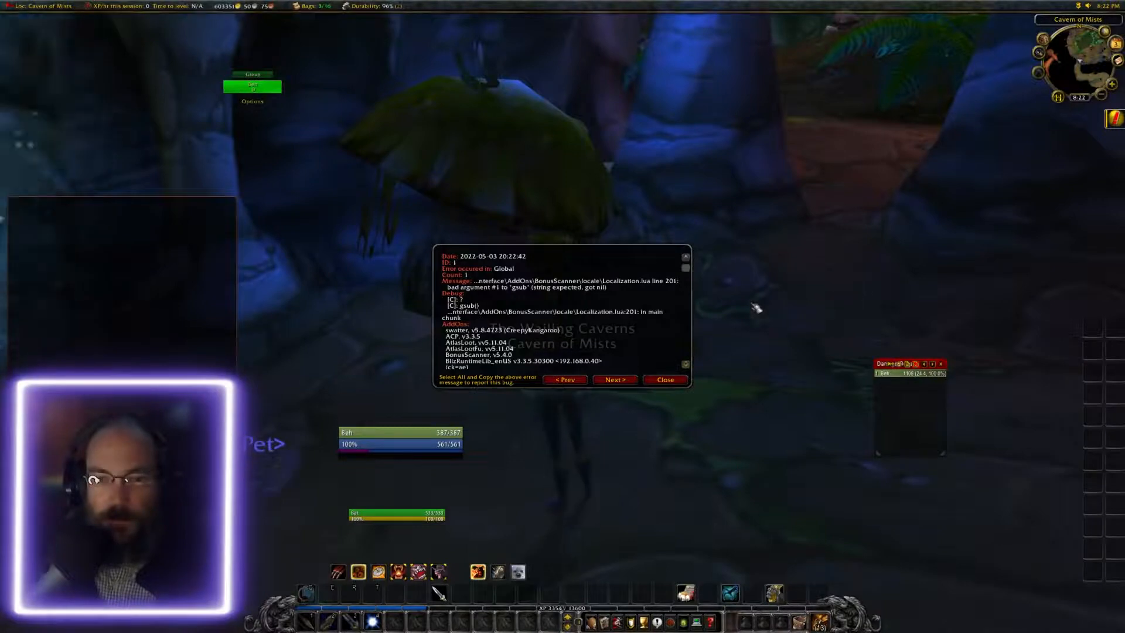
left_click(662, 380)
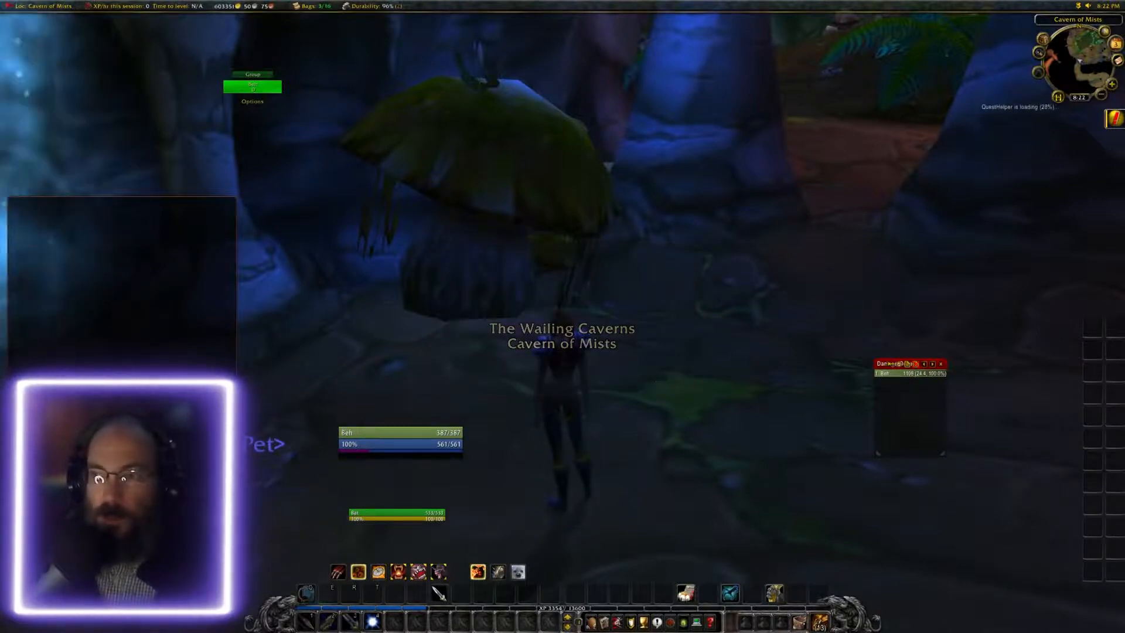
Give the character the custom MudKips dagger with the .additem chat command.
key("d")
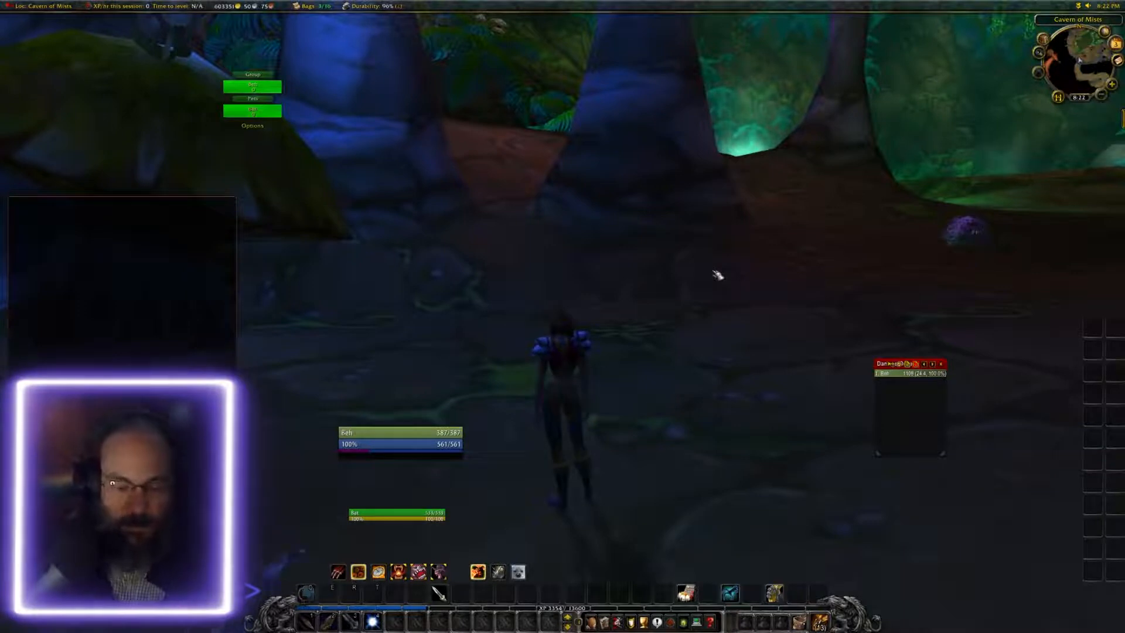
key("Return")
type("/gamma")
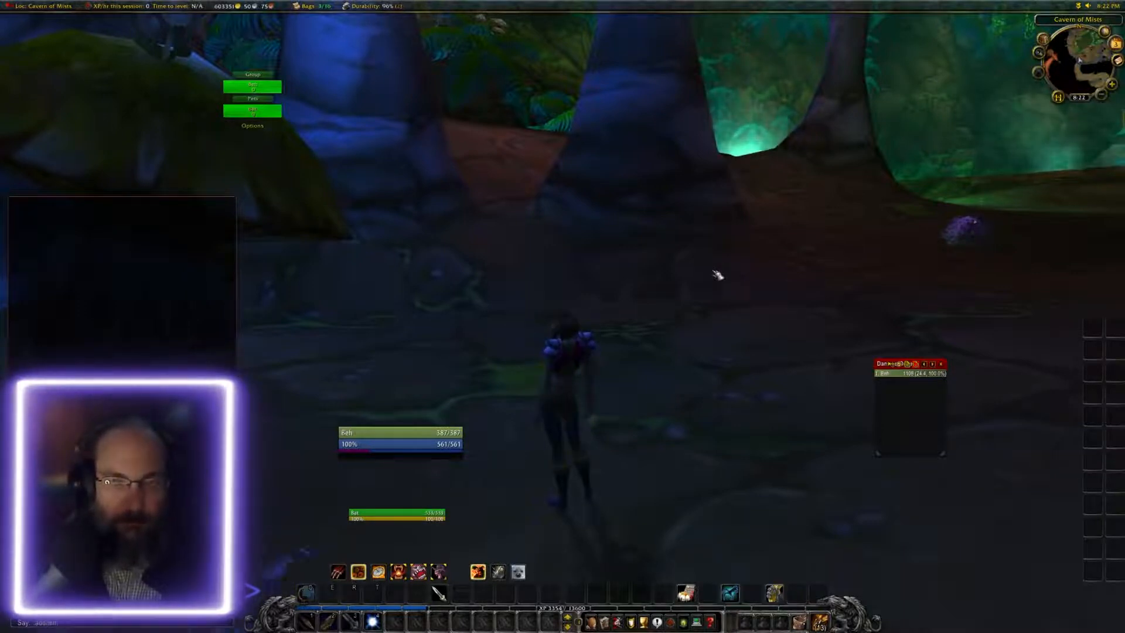
type("555")
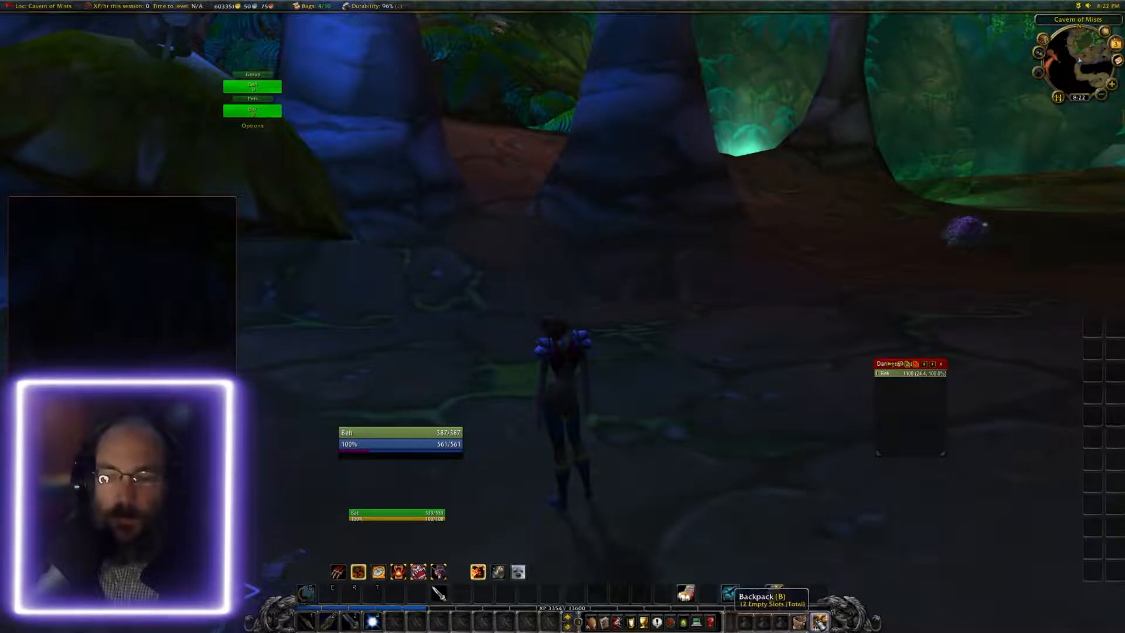
Equip the MudKips dagger from the backpack in the main-hand slot and show the Melee stats on the character sheet.
left_click(819, 622)
mouse_move(1060, 474)
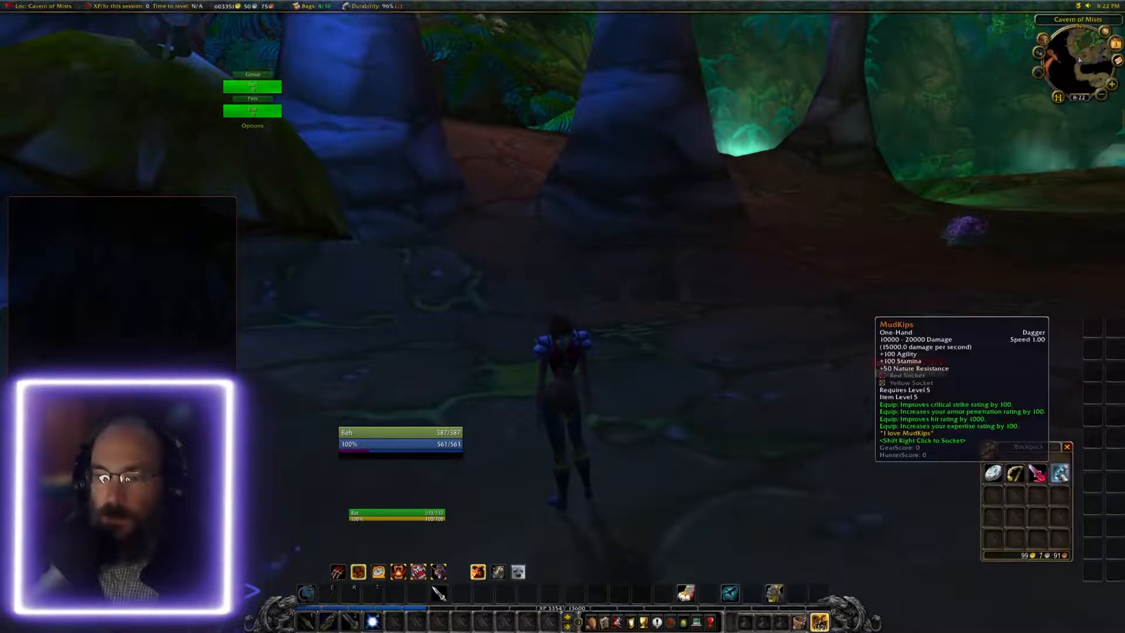
key("c")
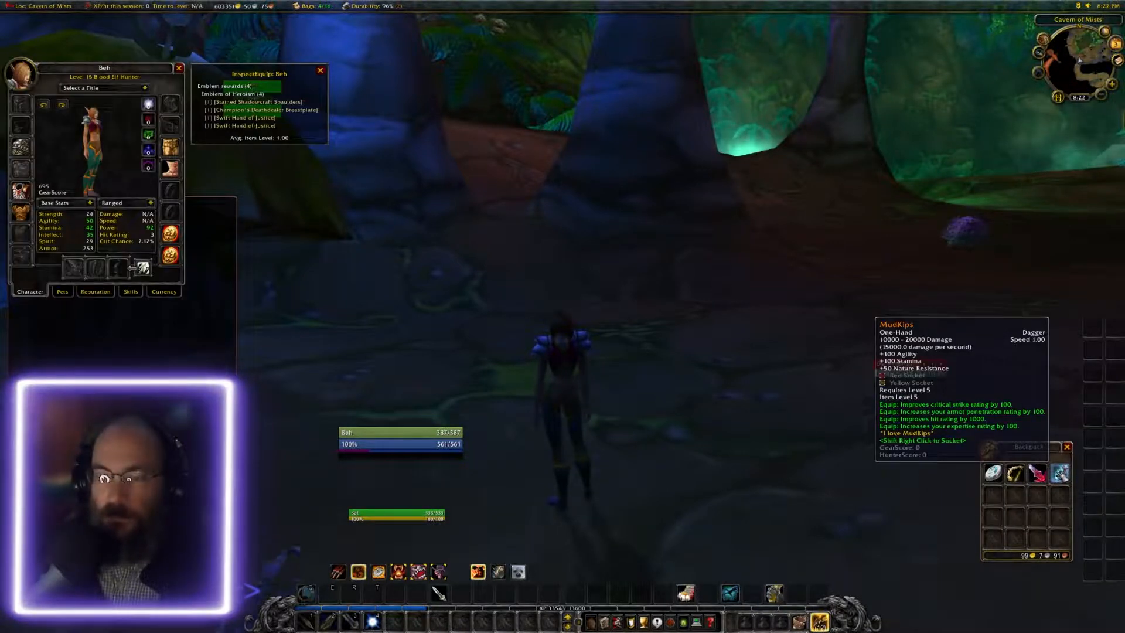
left_click(1060, 474)
left_click(74, 270)
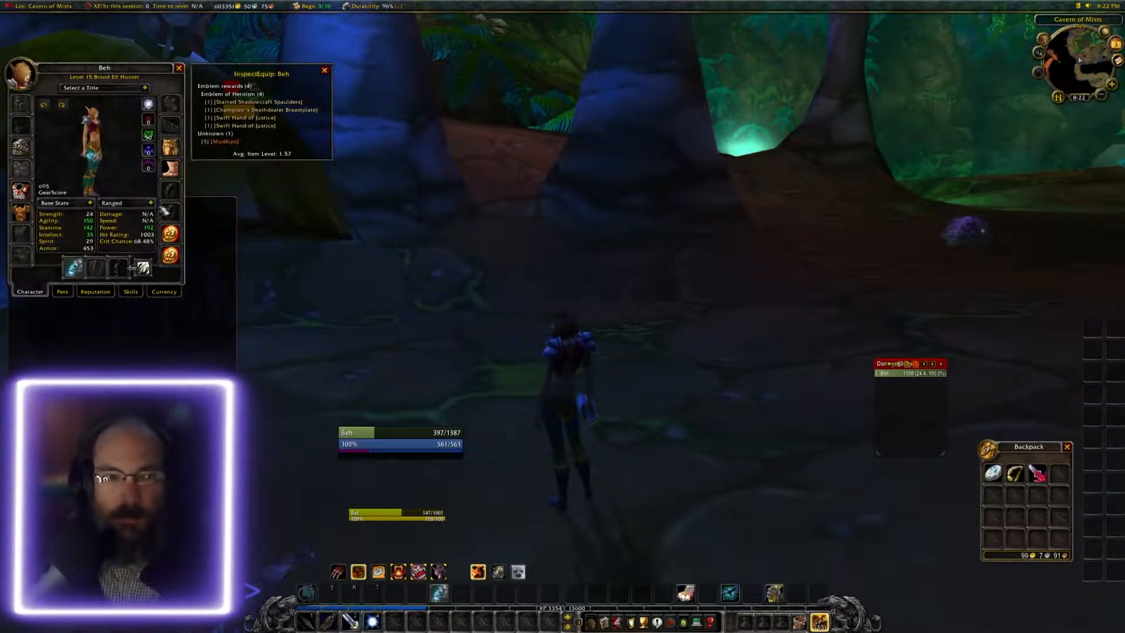
left_click(151, 204)
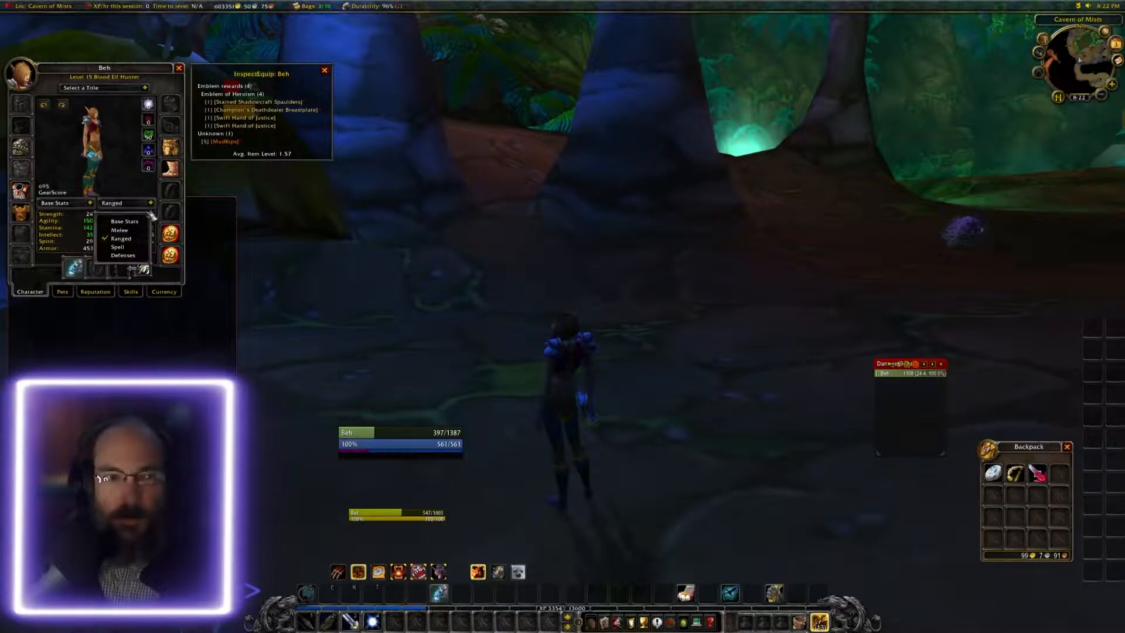
left_click(124, 231)
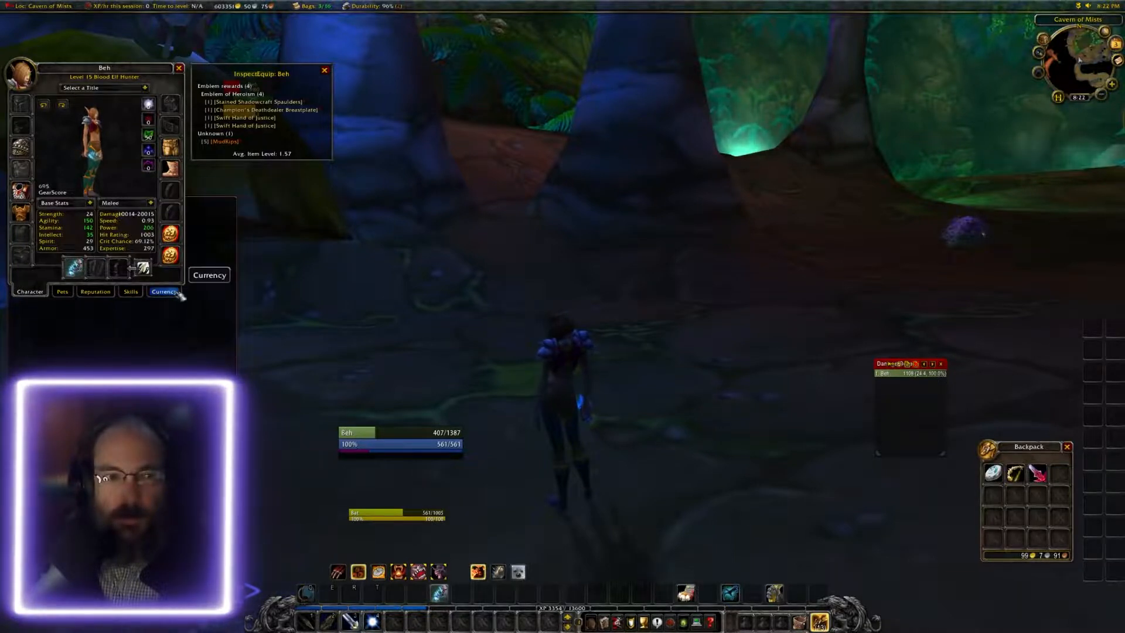
Run through the portal into The Wailing Caverns instance and talk to the Disciple of Naralex beside the torch.
right_click(577, 259)
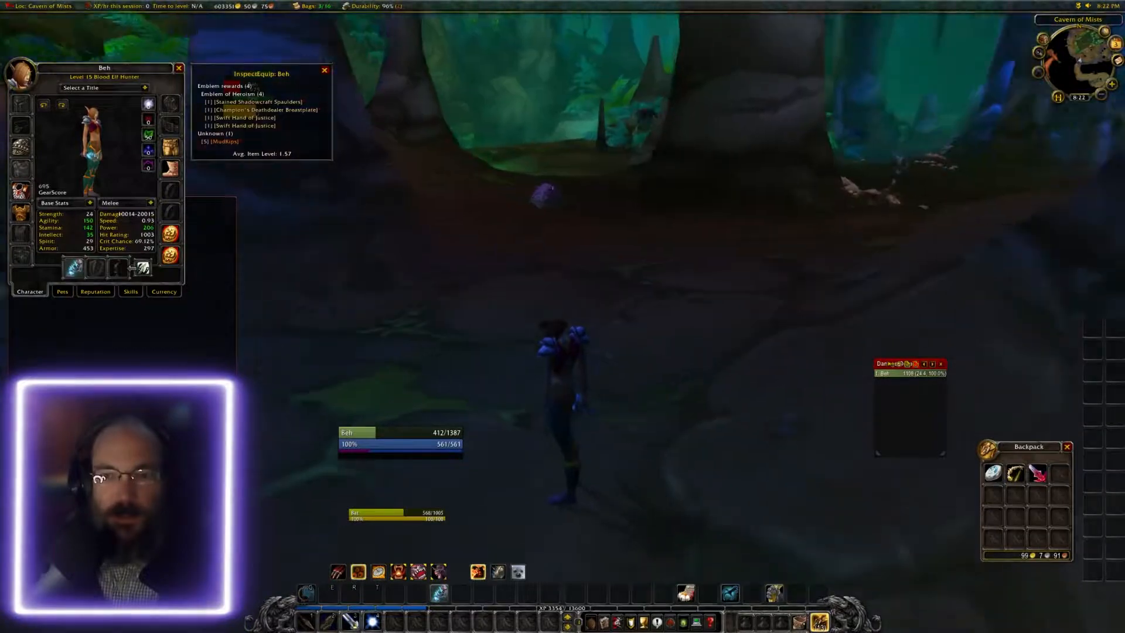
key("w")
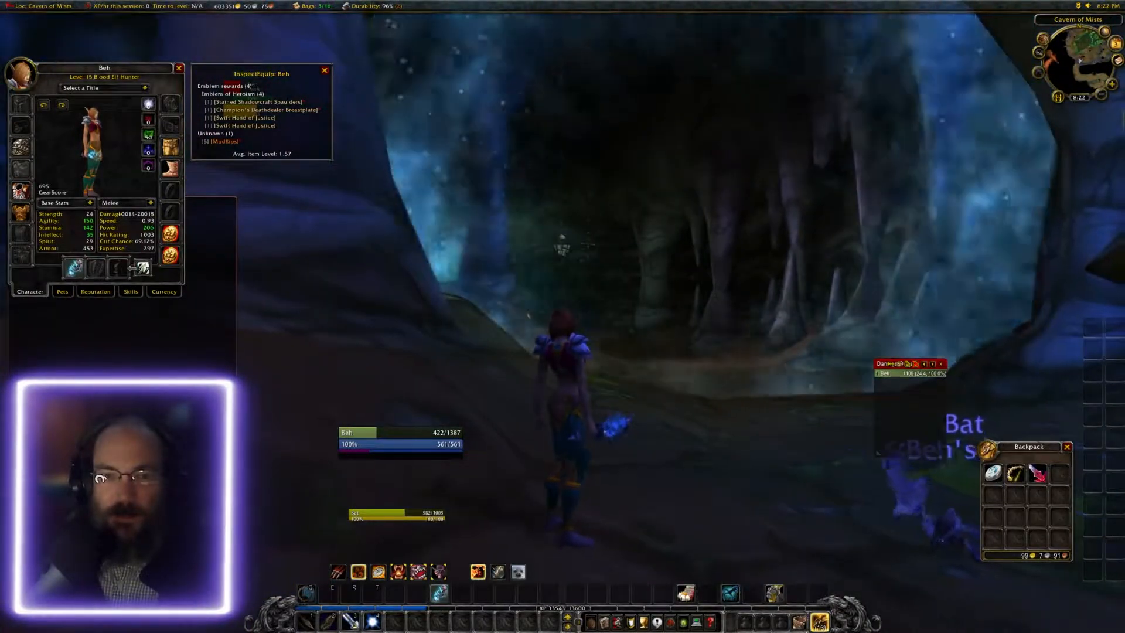
key("w")
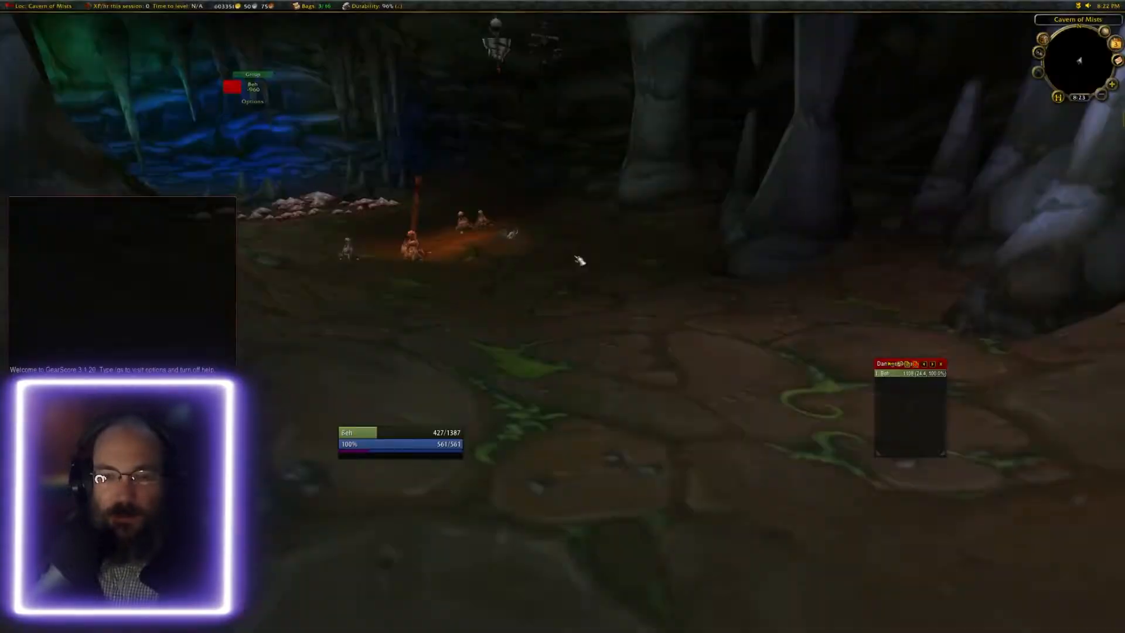
key("w")
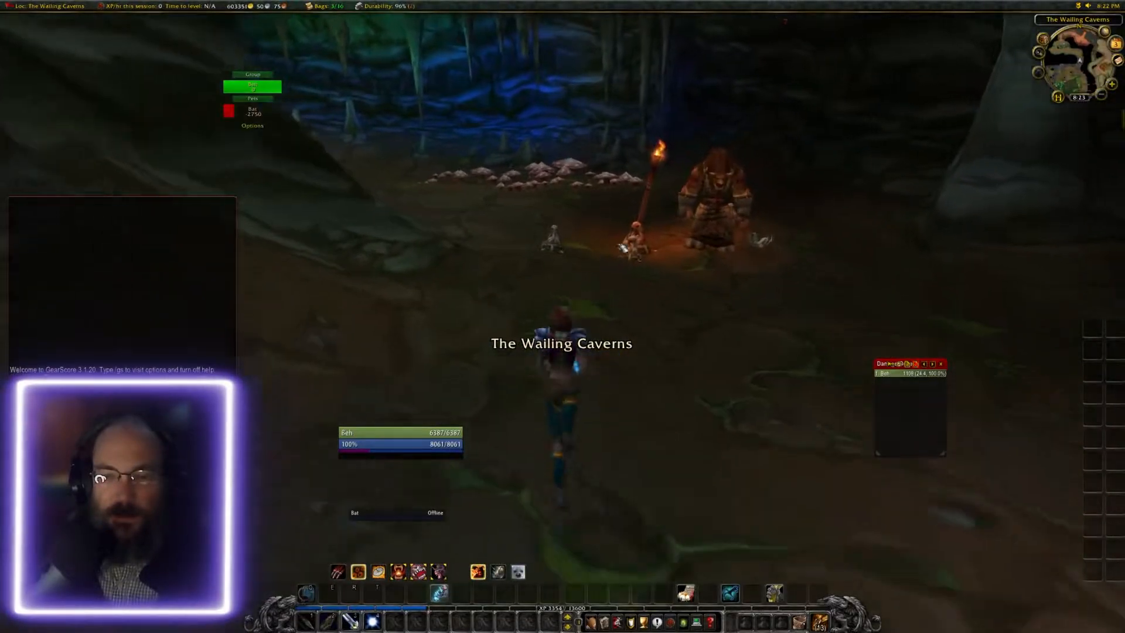
key("w")
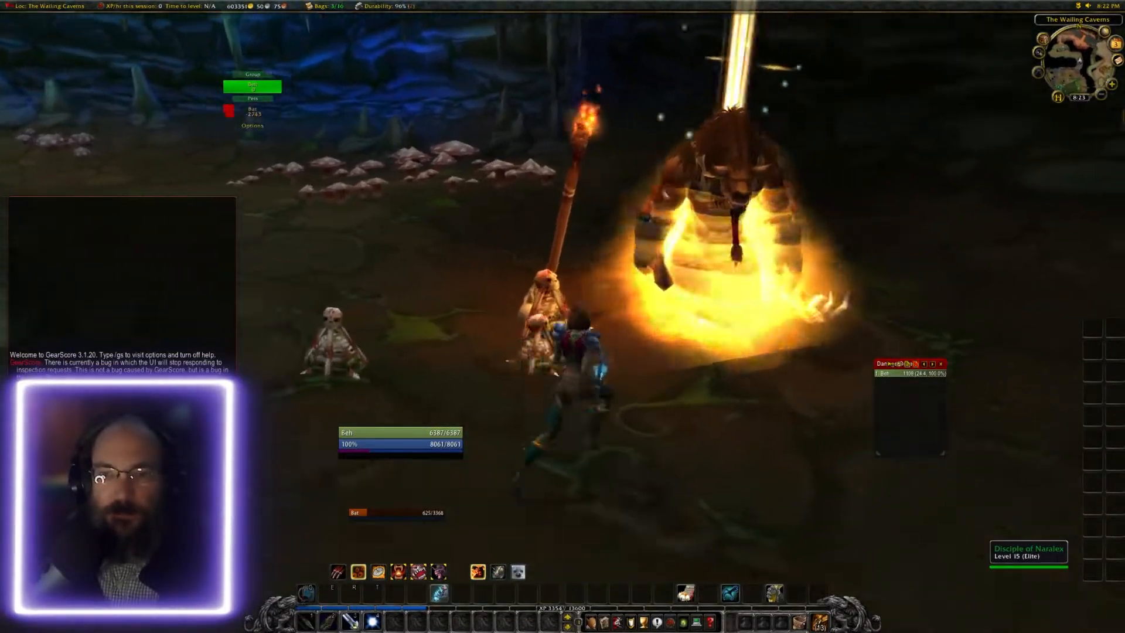
right_click(610, 246)
key("w")
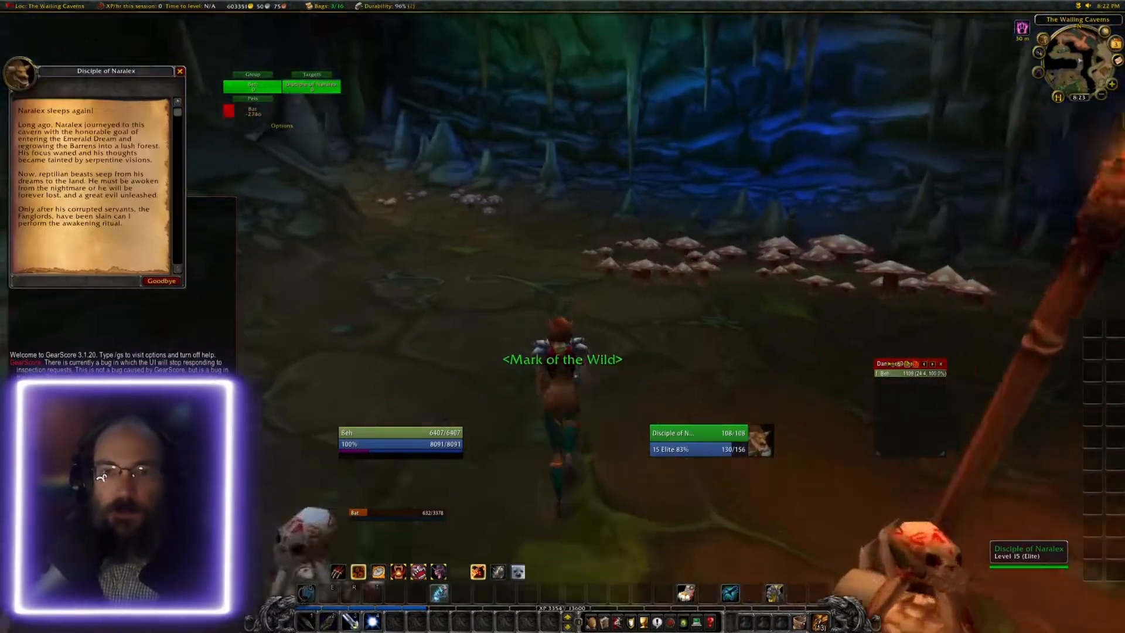
Run deeper into the cave and attack the Snake critter with the MudKips dagger.
key("w")
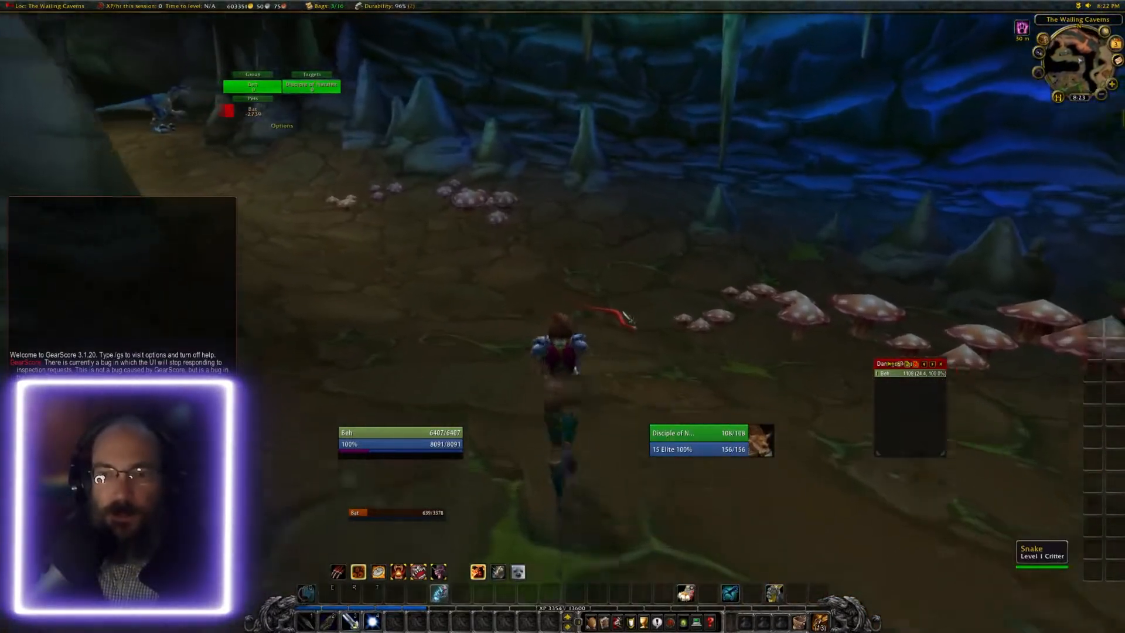
left_click(643, 343)
right_click(643, 343)
key("w")
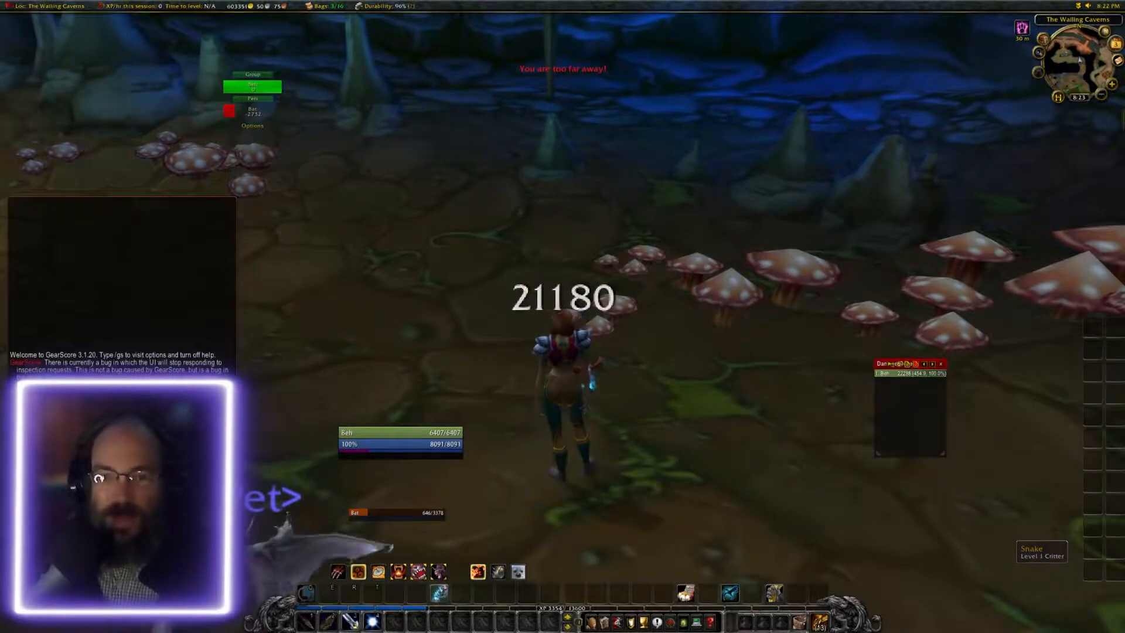
Approach the Deviate Guardian farther along the cave path and kill it with the MudKips dagger.
key("w")
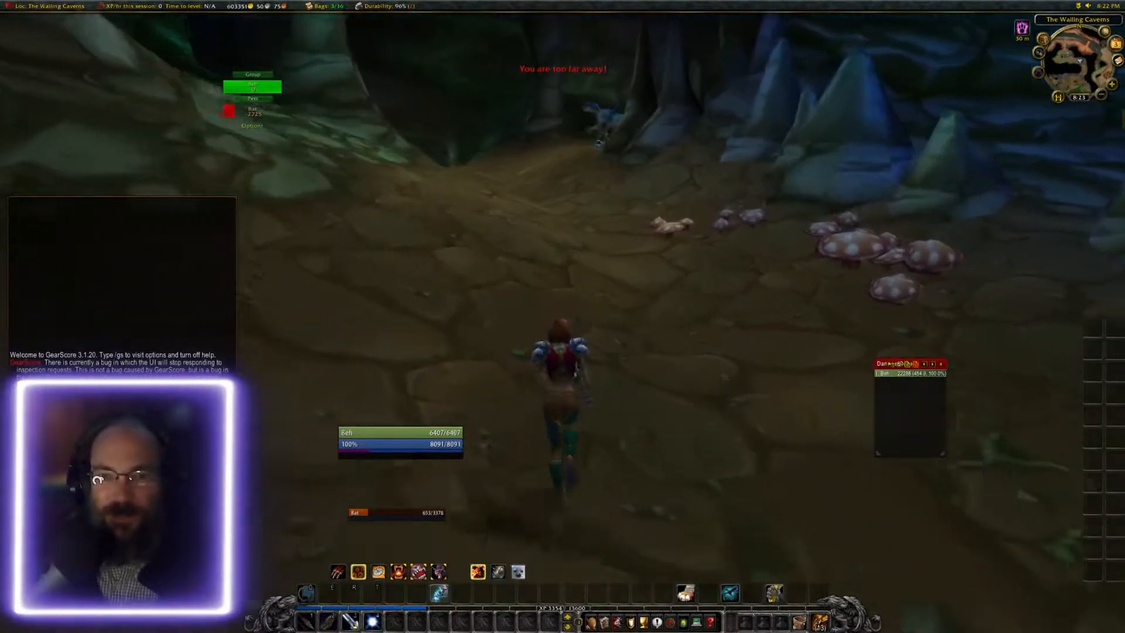
right_click(605, 169)
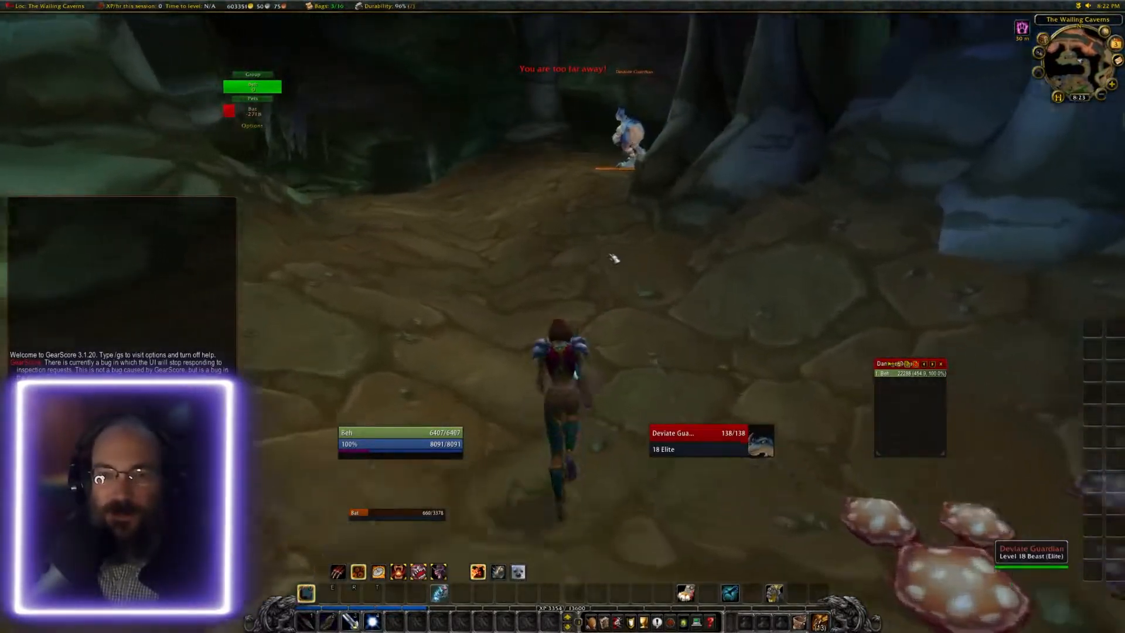
key("w")
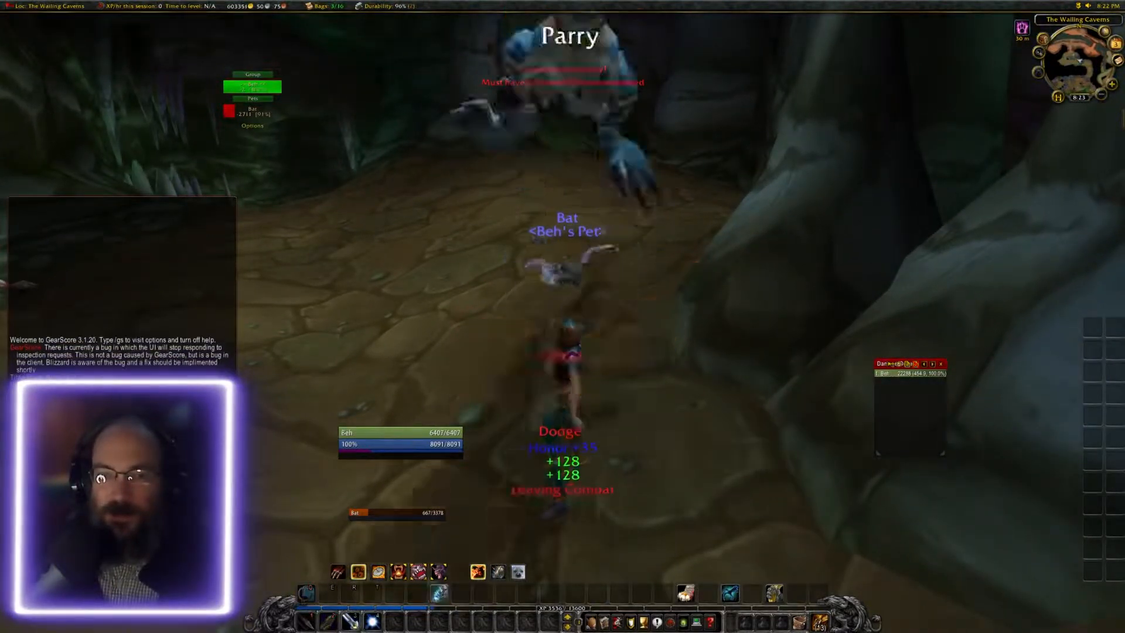
key("w")
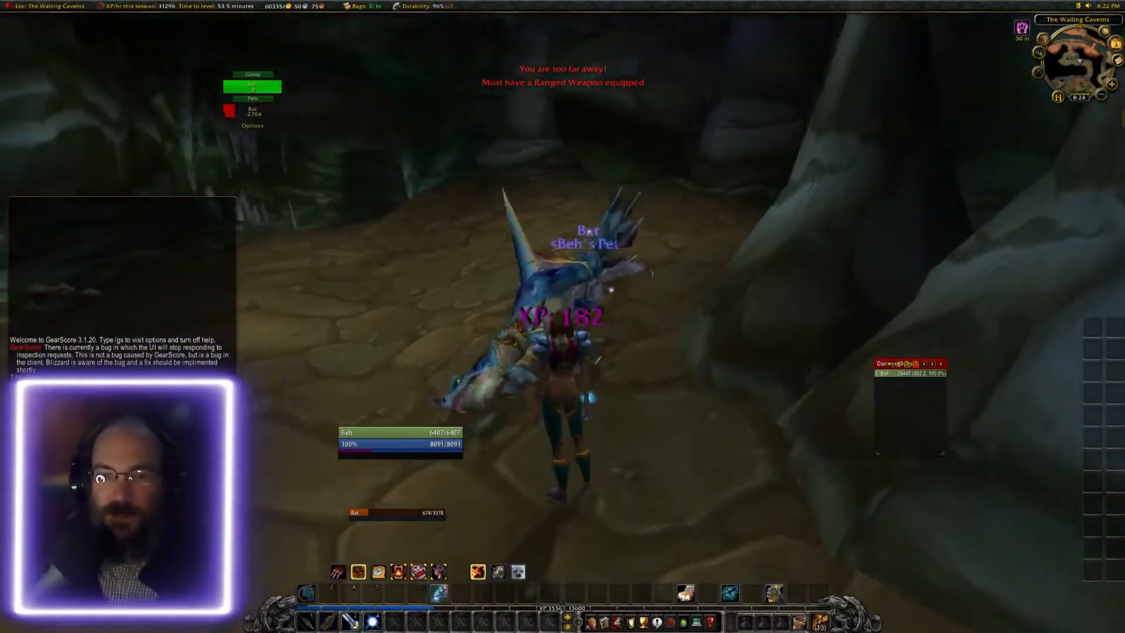
Run deeper into the cave and fight the two Deviate Ravagers on the path with the MudKips dagger.
key("w")
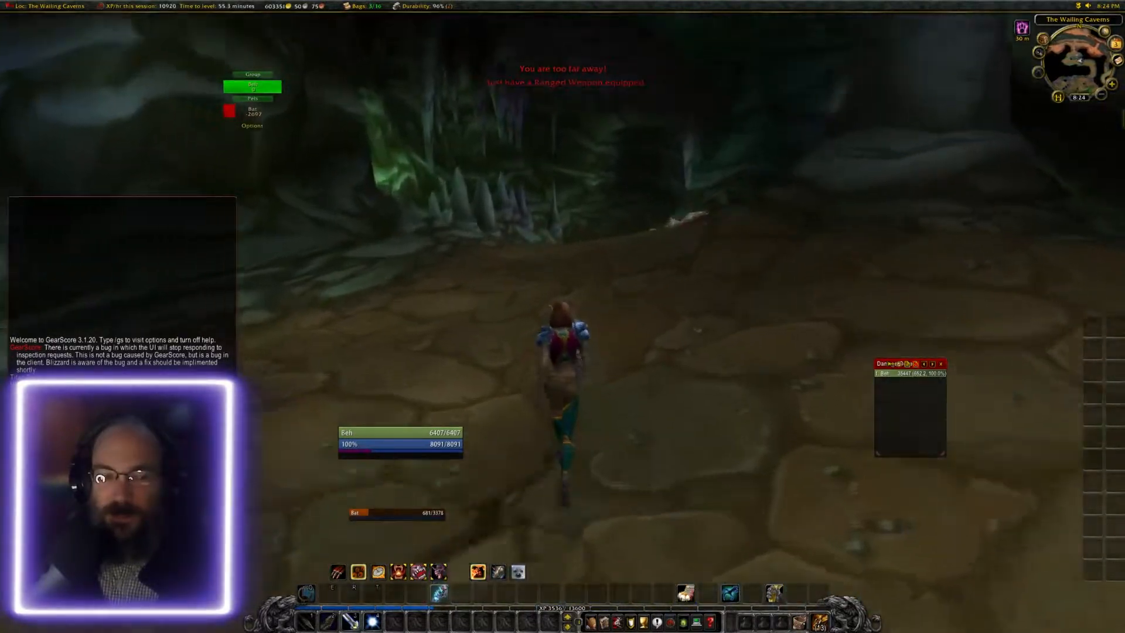
key("w")
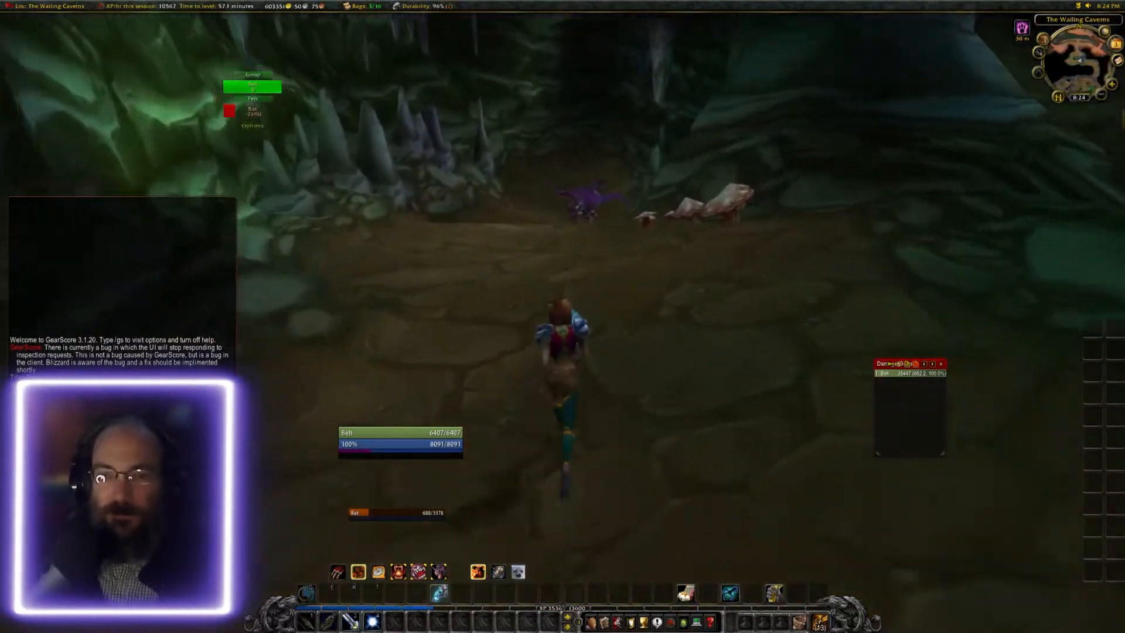
key("w")
right_click(597, 229)
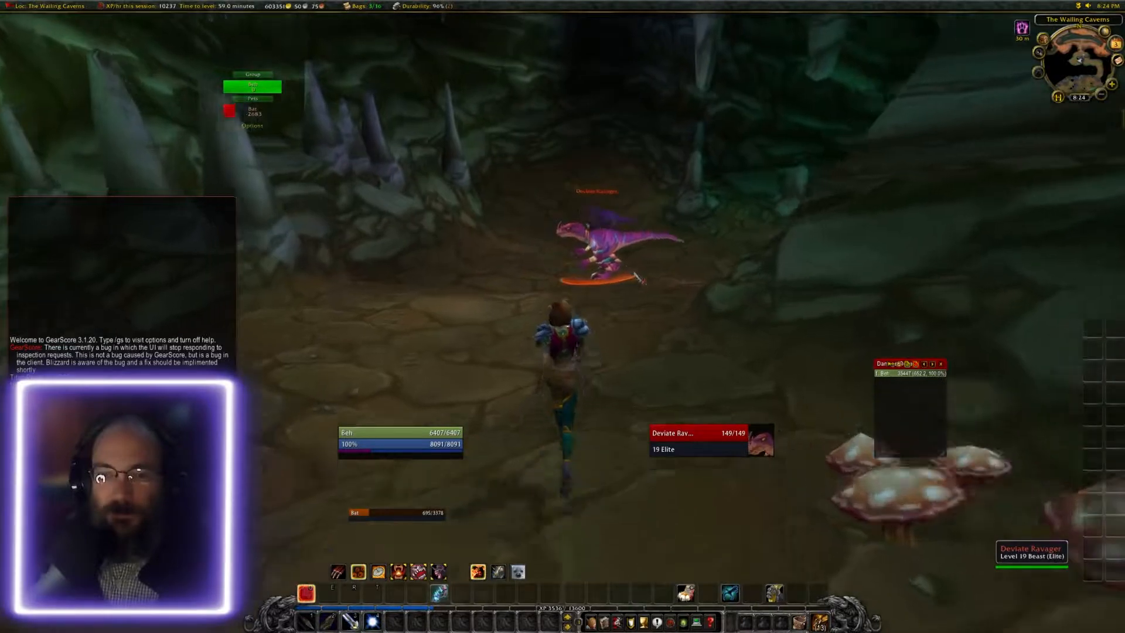
key("w")
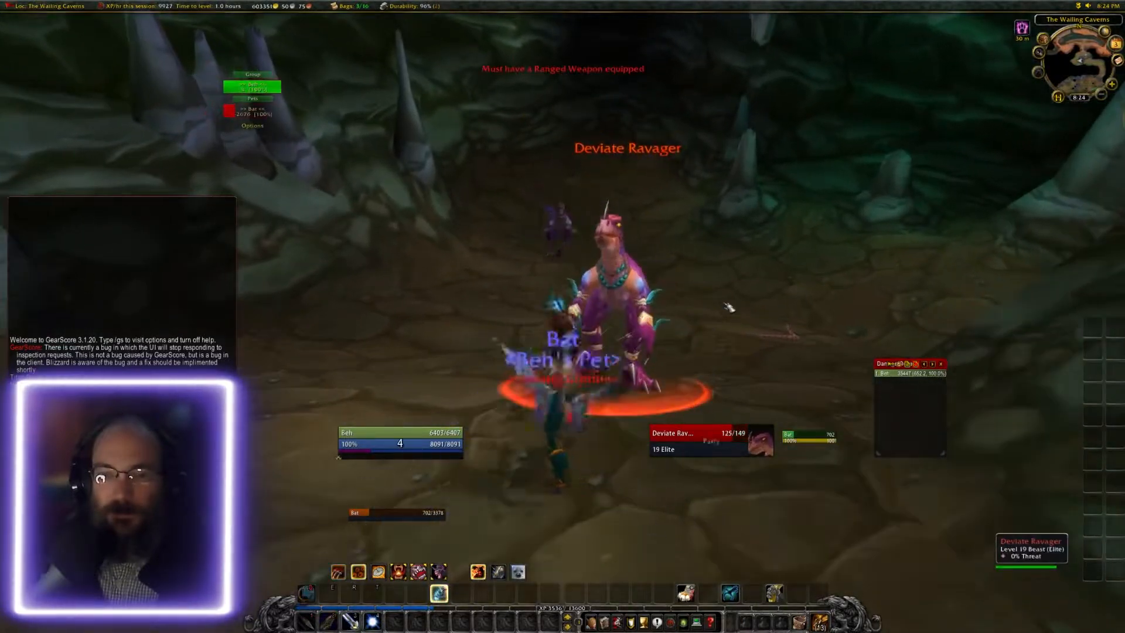
right_click(562, 230)
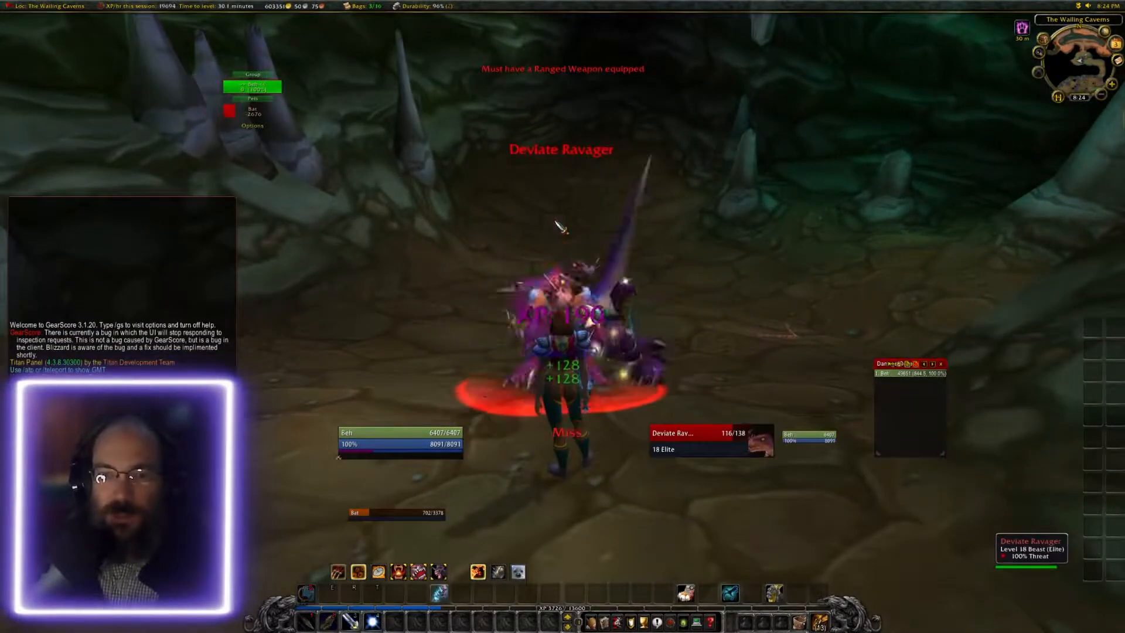
Continue to the giant bones and kill the Deviate Ravager in front of them with the MudKips dagger.
key("w")
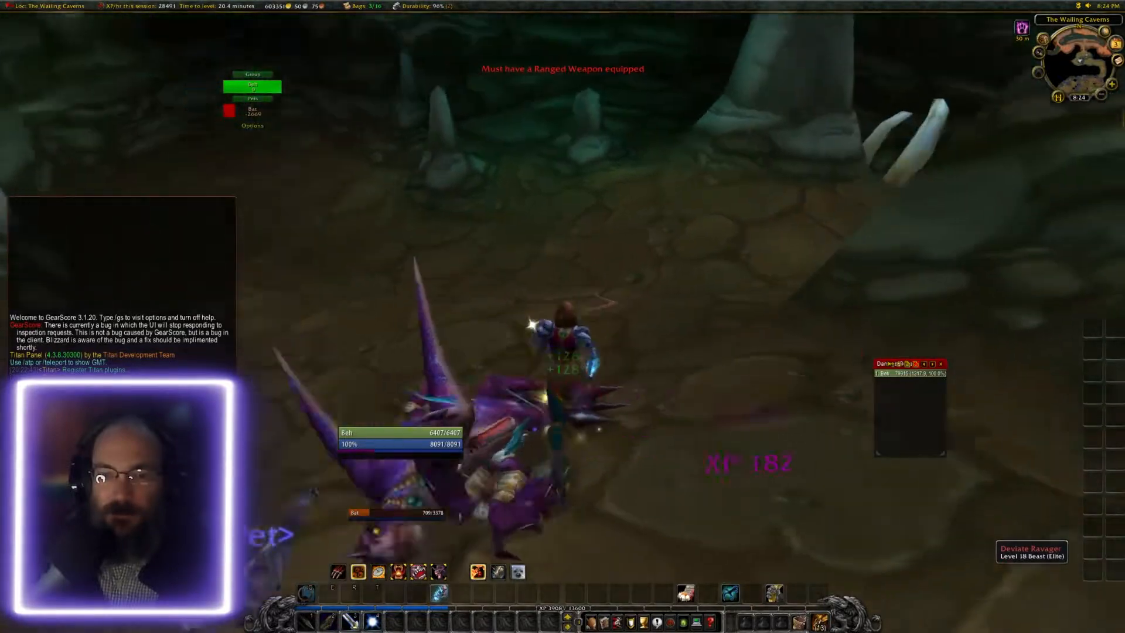
key("w")
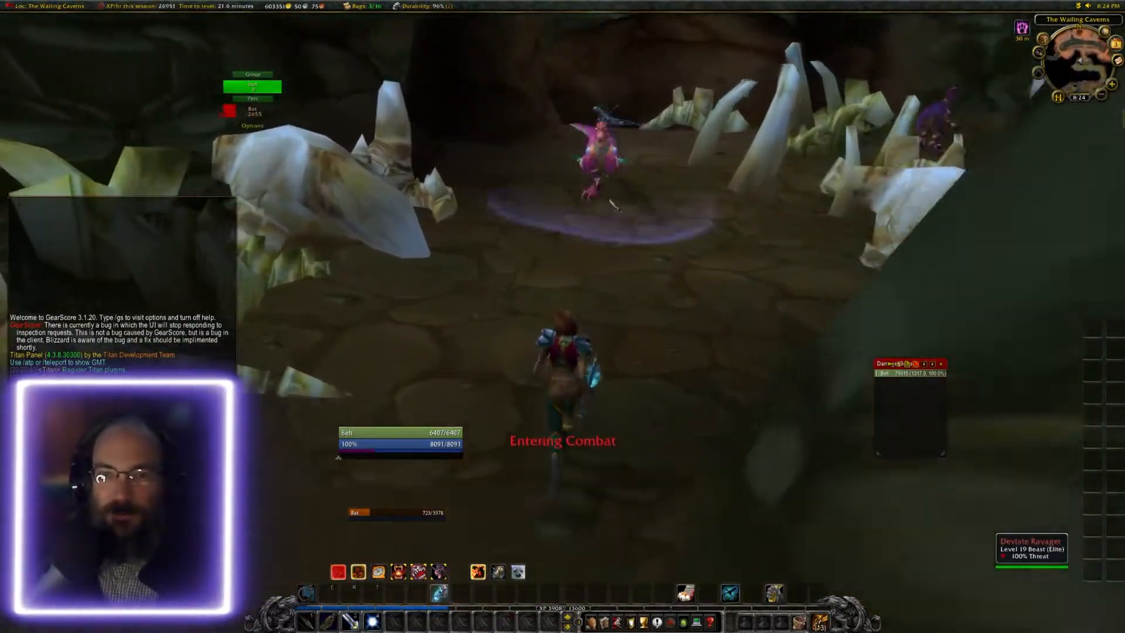
right_click(602, 217)
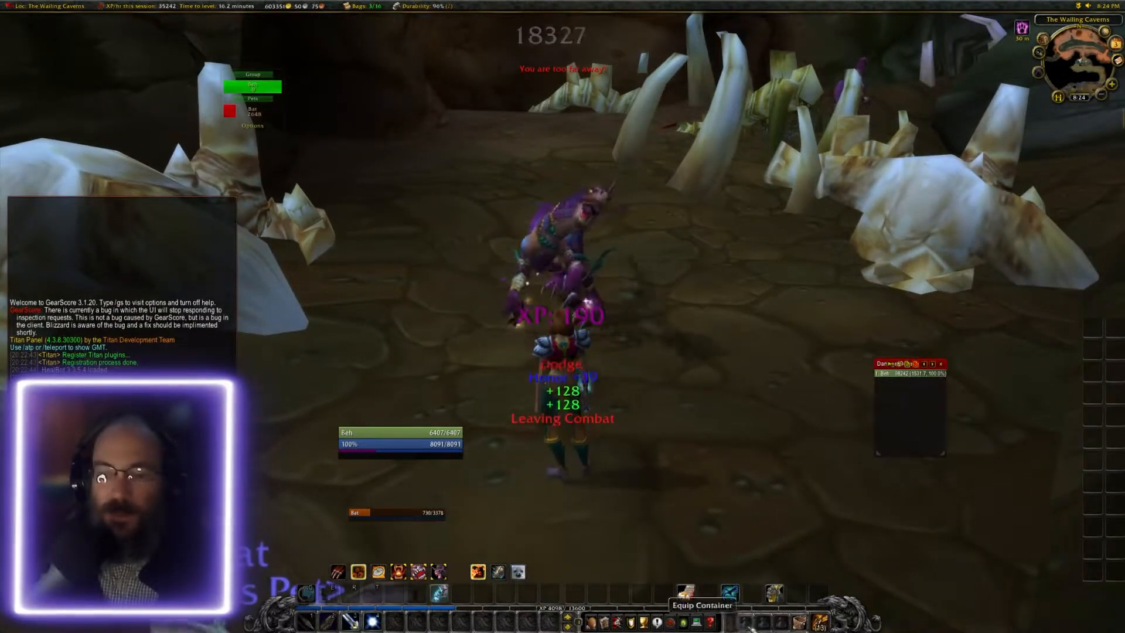
Back away from the dead ravager, check the contents of the backpack and the Light Quiver, and close both bags.
key("s")
left_click(820, 621)
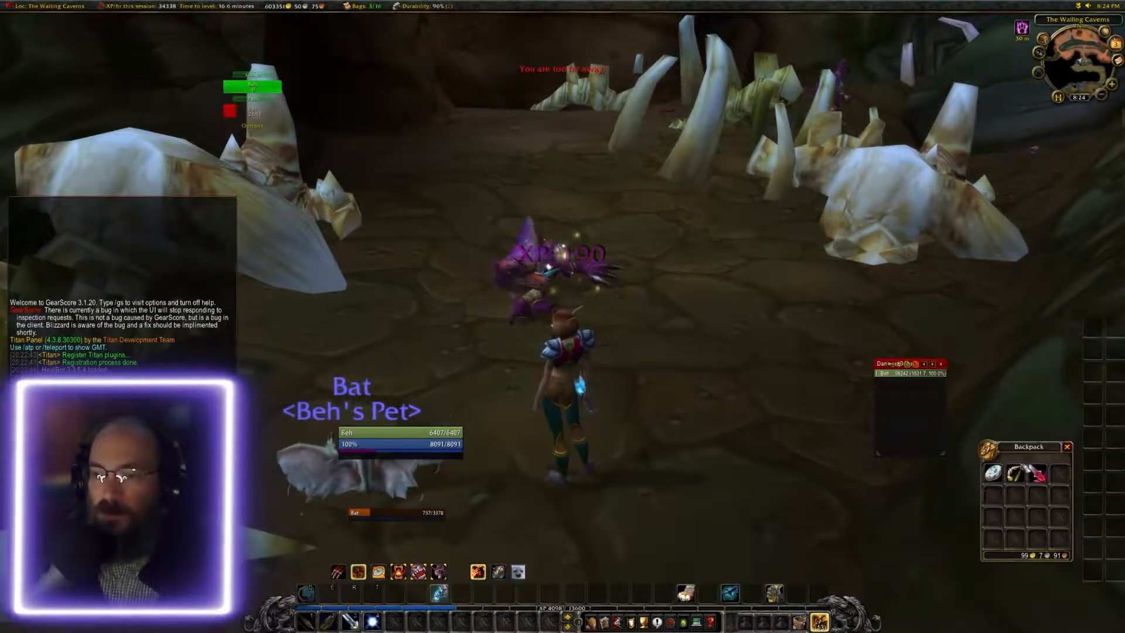
left_click(819, 622, "shift")
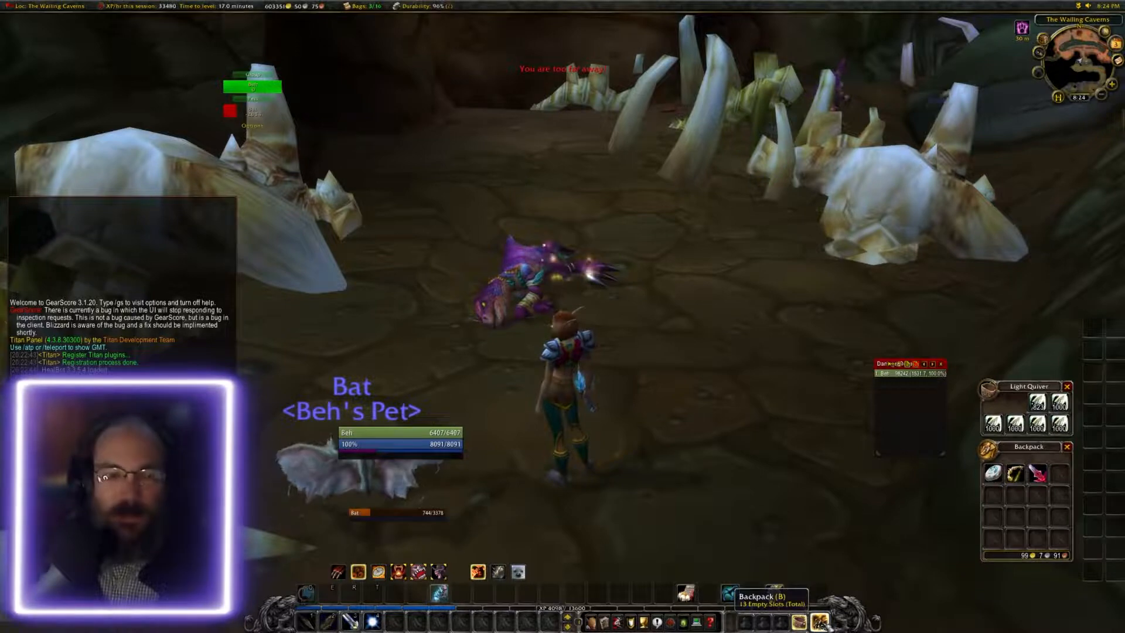
left_click(820, 622)
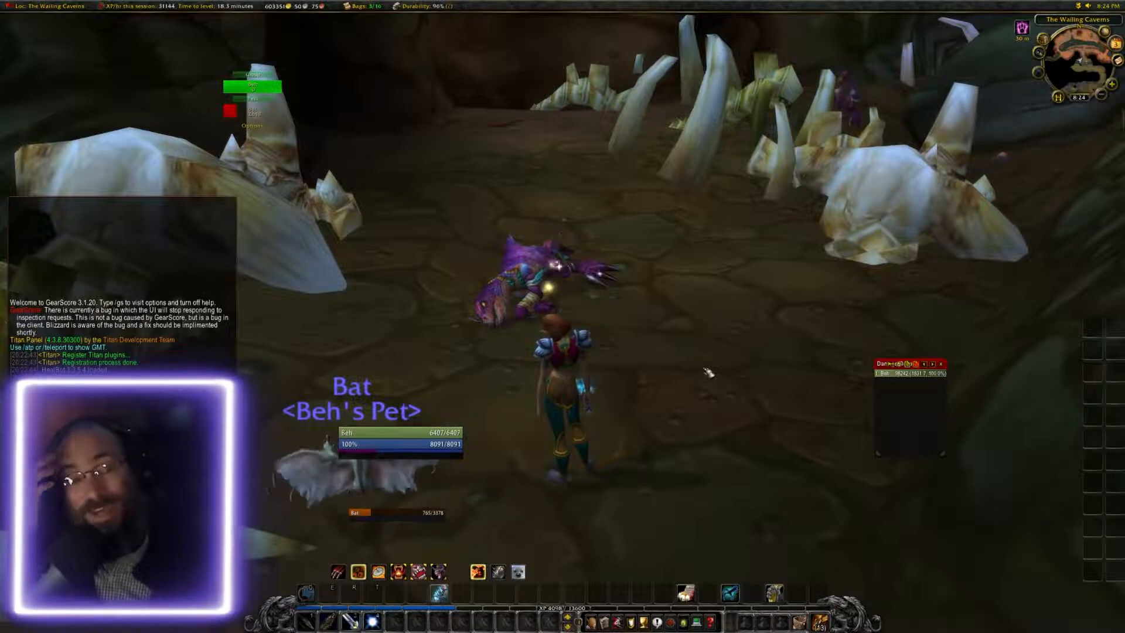
Target the Deviate Ravager behind the giant ribs, run up to it and kill it with a melee ability.
mouse_move(693, 269)
left_mouse_down()
mouse_move(551, 252)
mouse_move(691, 270)
left_mouse_up()
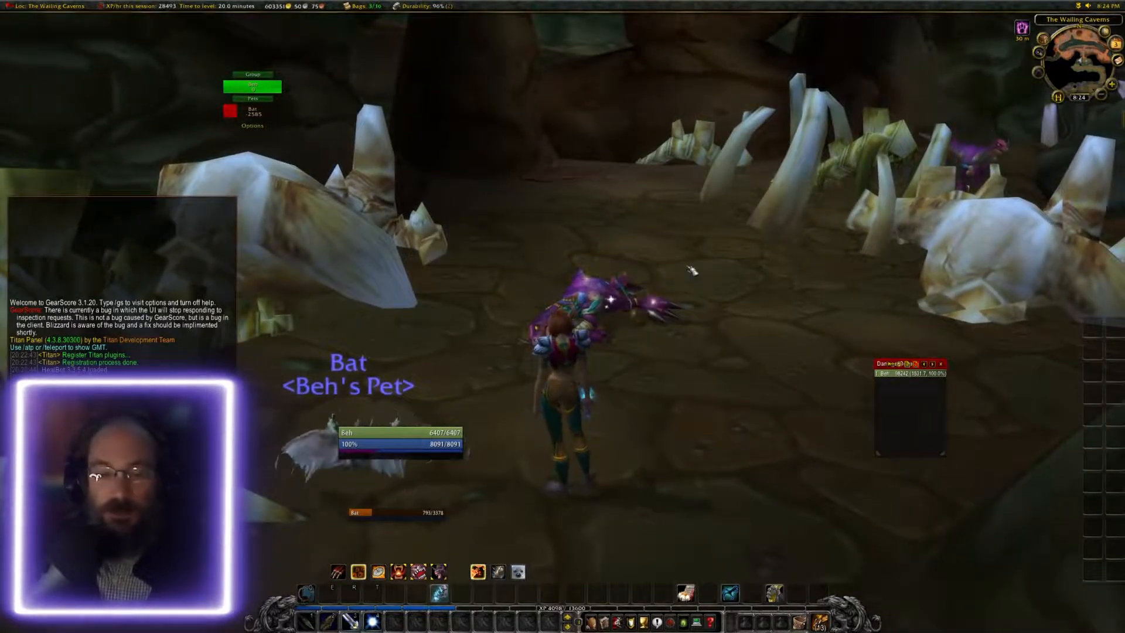
left_click_drag(692, 270, 755, 274)
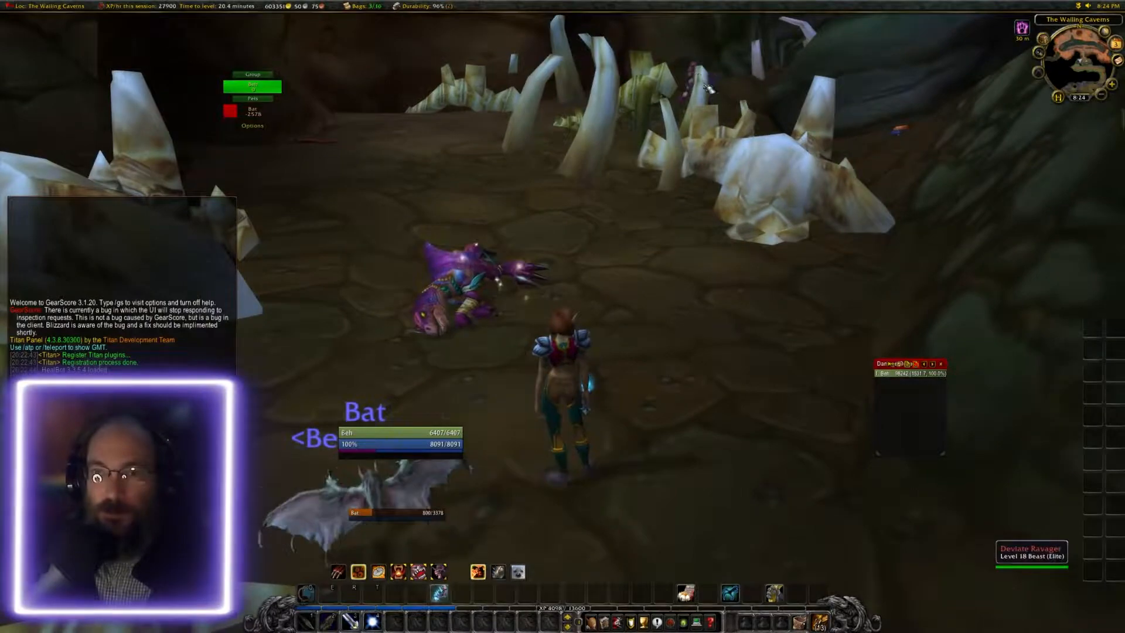
left_click(706, 76)
left_click_drag(706, 76, 712, 67)
key("w")
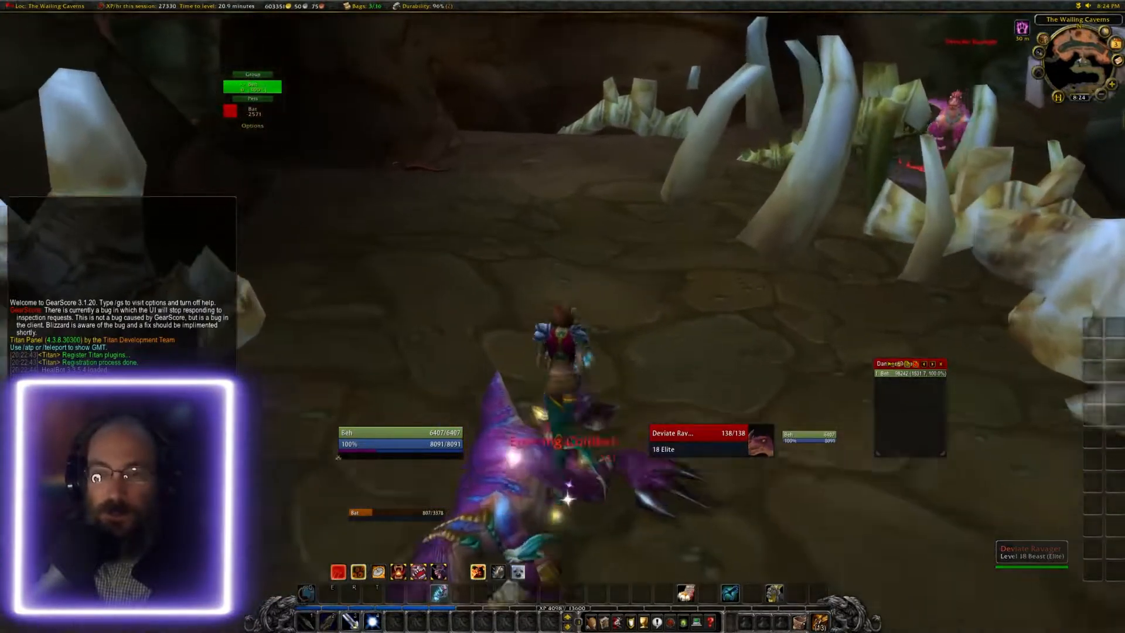
key("3")
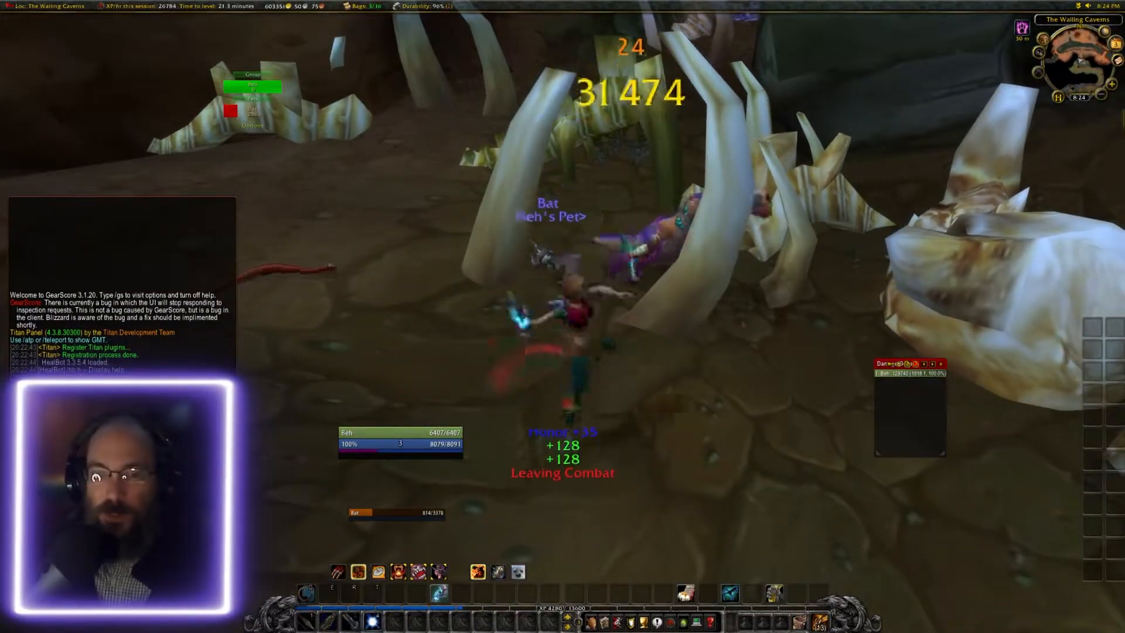
key("s")
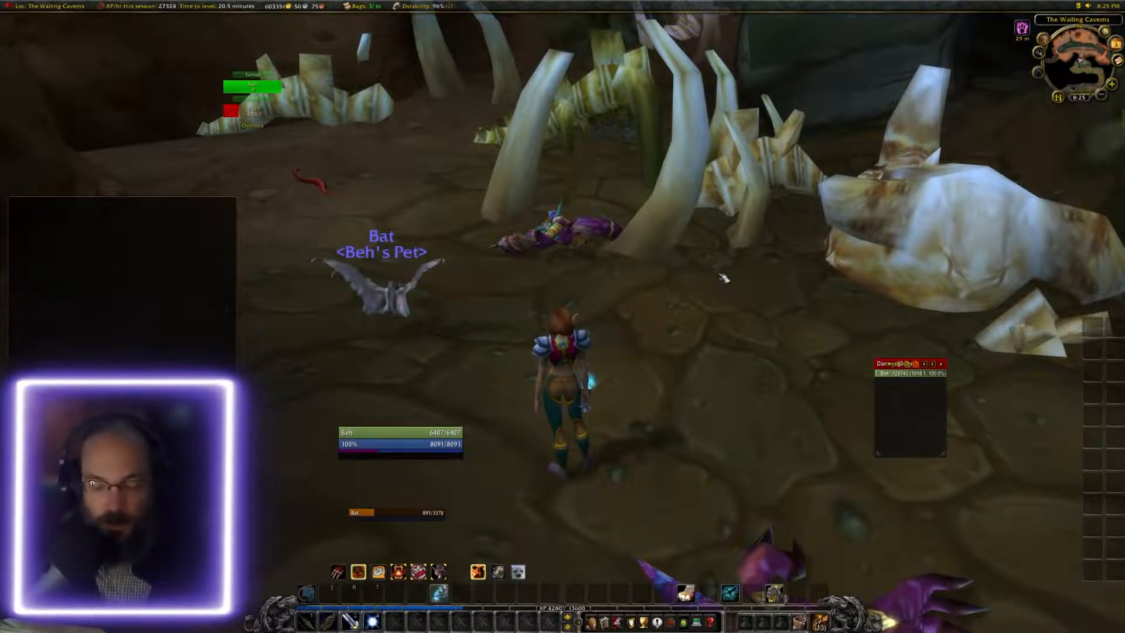
key("Return")
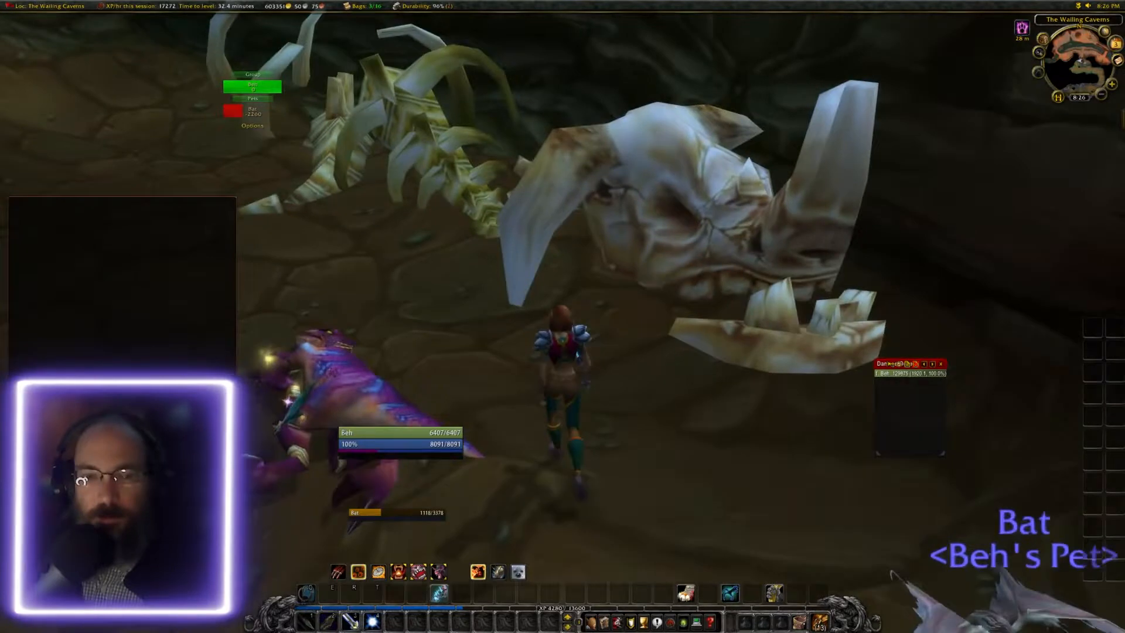
key("w")
key("w")
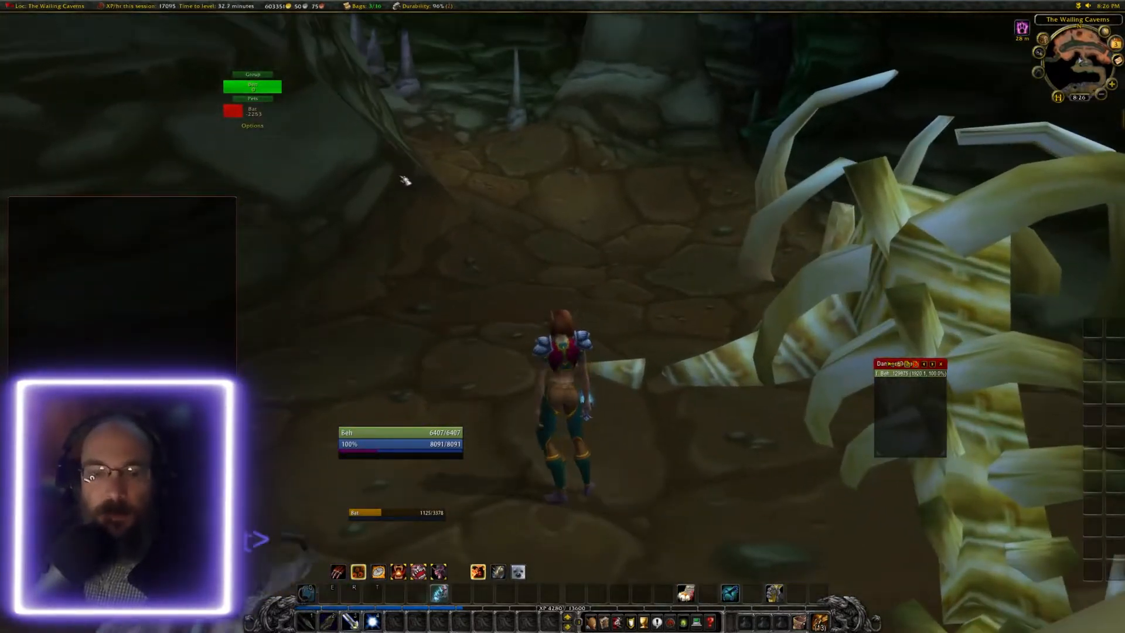